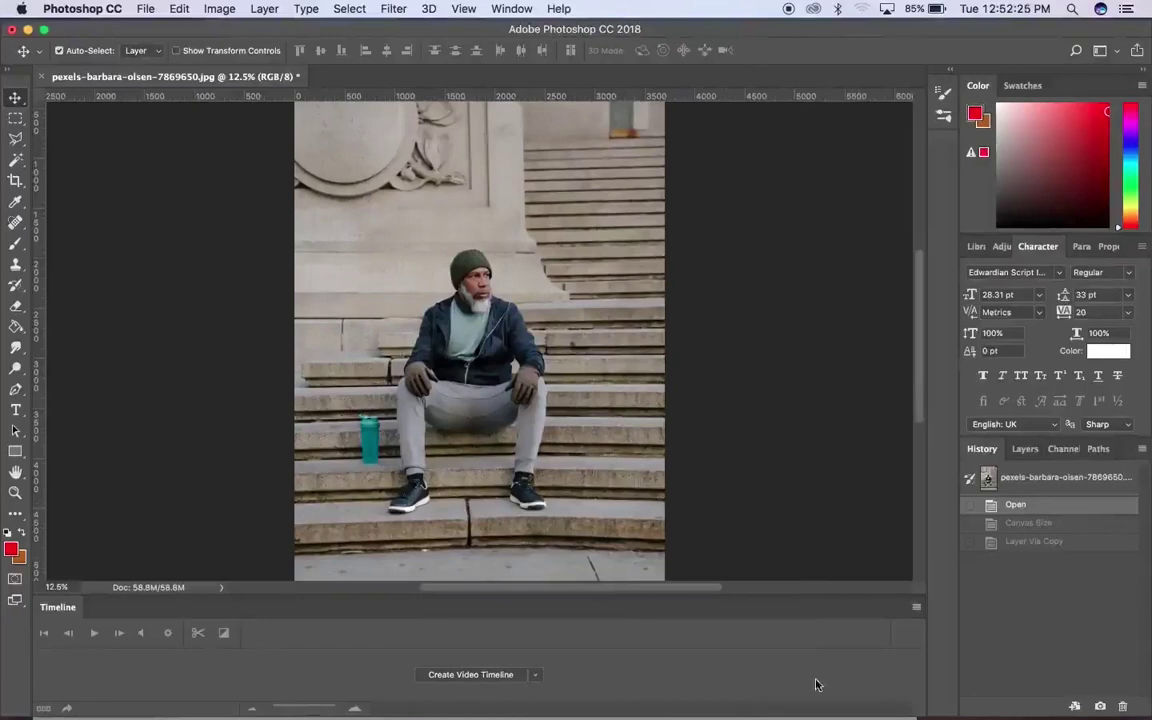
# Crop the photo to a nearly square frame around the seated man, from above his hat to below his knees
pyautogui.press('super+minus')
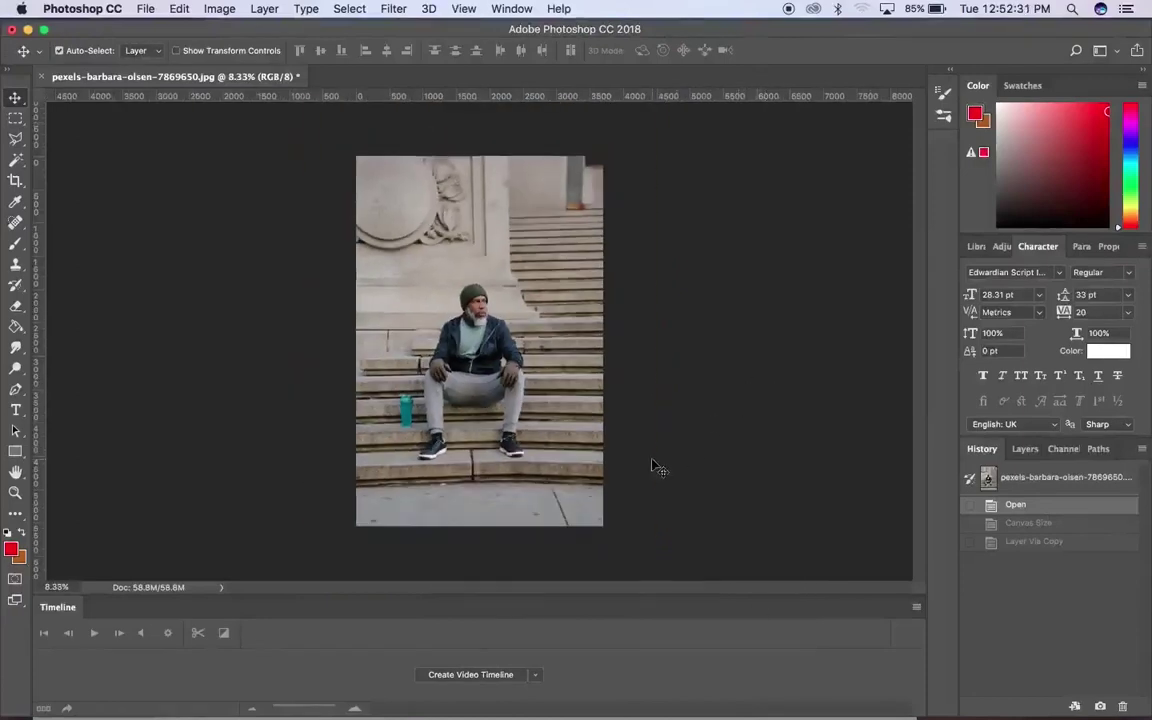
pyautogui.press('c')
pyautogui.moveTo(478, 157); pyautogui.dragTo(486, 216)
pyautogui.moveTo(483, 486); pyautogui.dragTo(483, 458)
pyautogui.moveTo(602, 340); pyautogui.dragTo(584, 340)
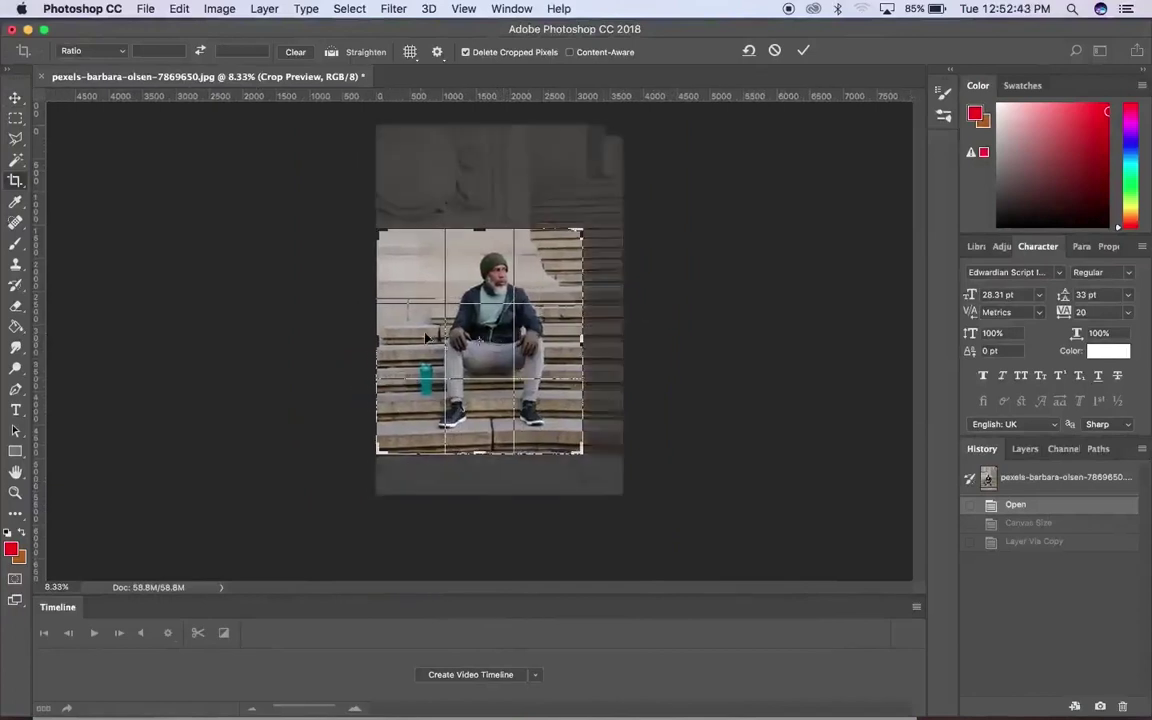
pyautogui.moveTo(378, 340); pyautogui.dragTo(398, 340)
pyautogui.moveTo(483, 458); pyautogui.dragTo(510, 400)
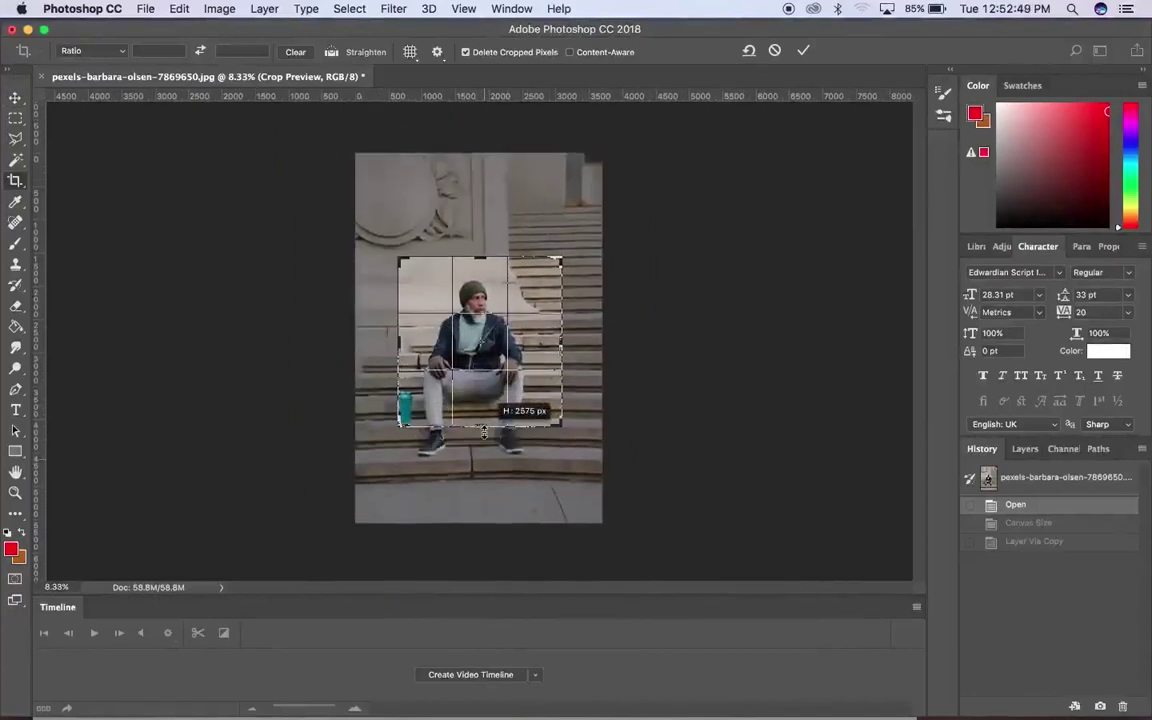
pyautogui.press('Return')
pyautogui.press('v')
# Resize the image to a width of 1080 pixels, keeping the proportions
pyautogui.press('super+alt+i')
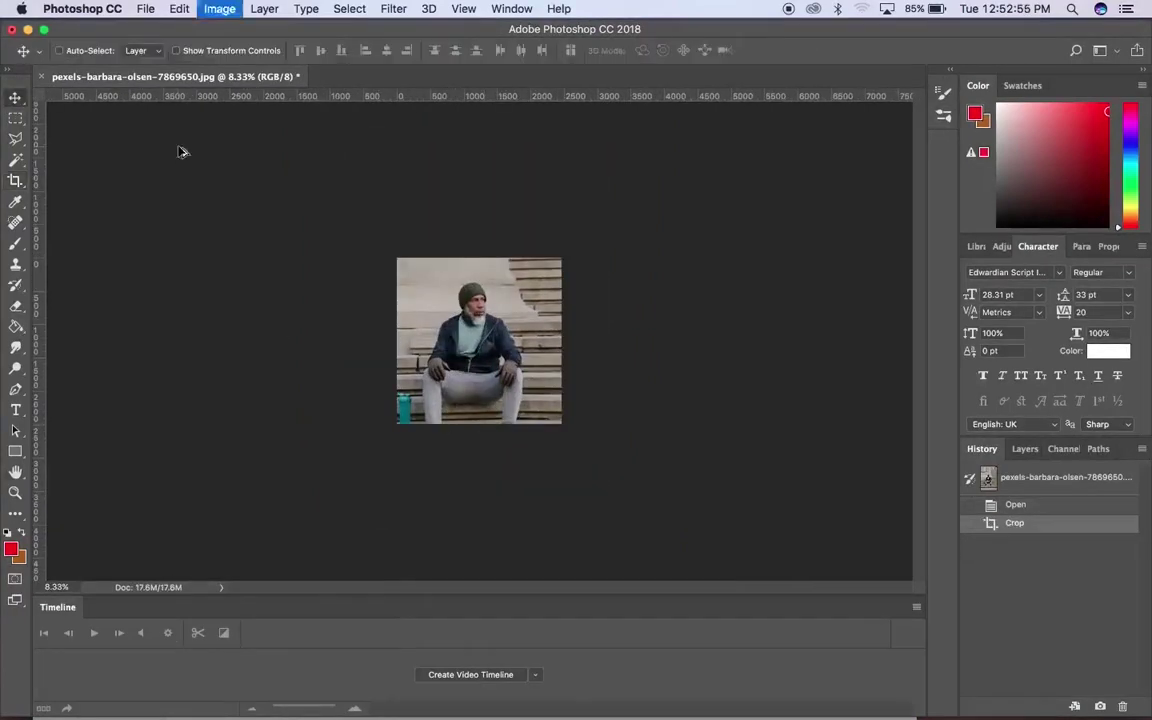
pyautogui.write('1080')
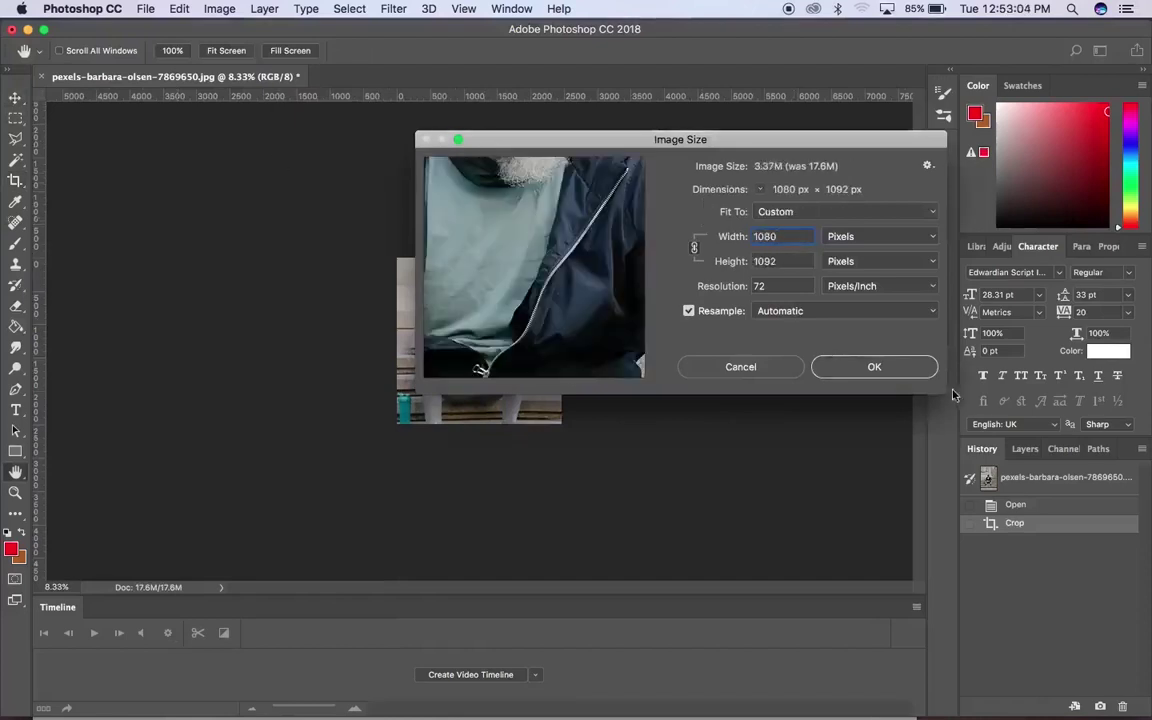
pyautogui.click(874, 368)
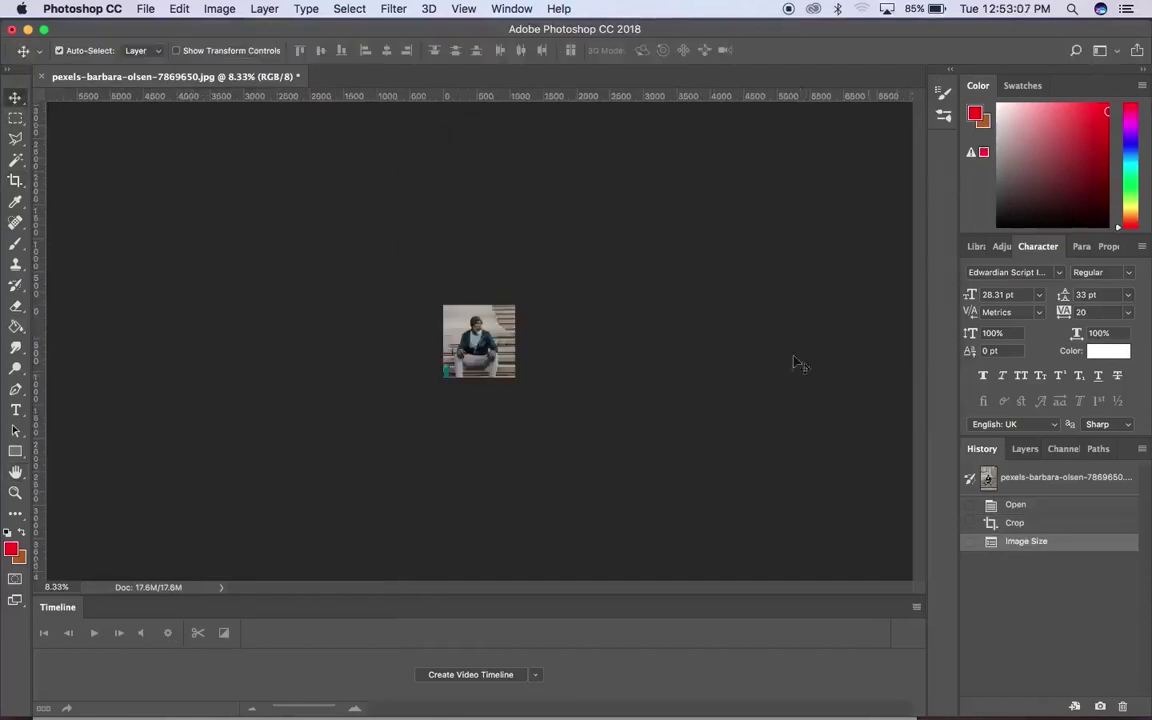
# Duplicate the photo onto a new layer and flip the copy horizontally
pyautogui.press('super+0')
pyautogui.press('super')
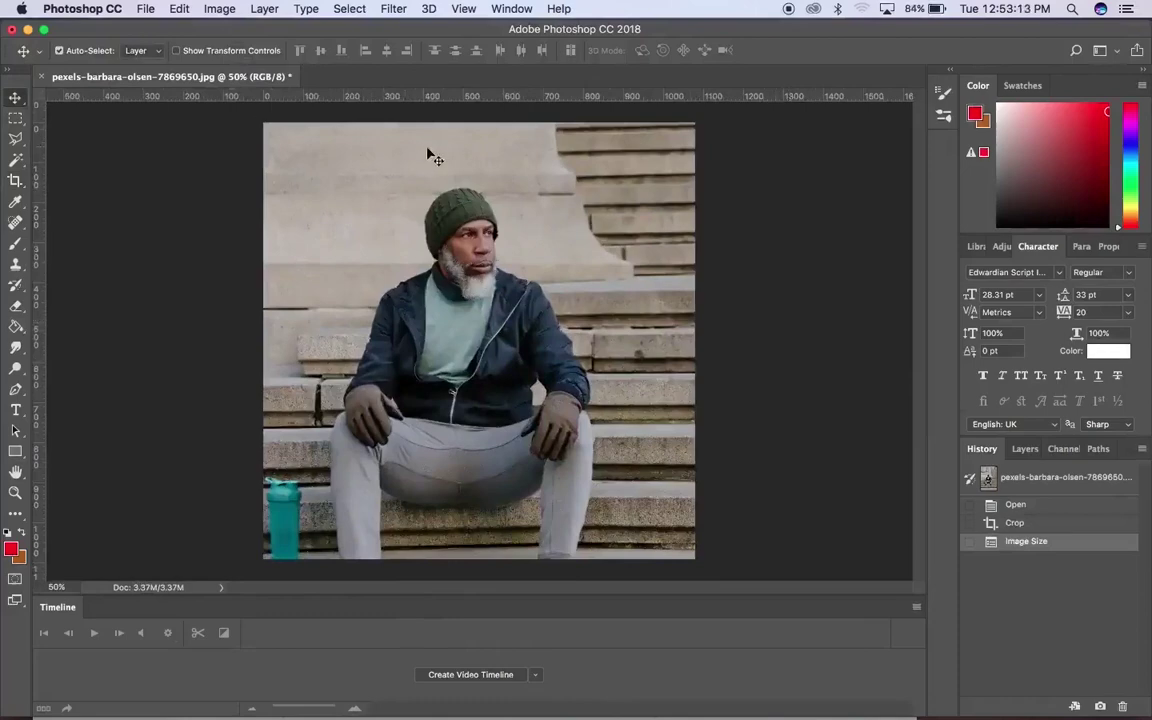
pyautogui.press('super+j')
pyautogui.press('super+t')
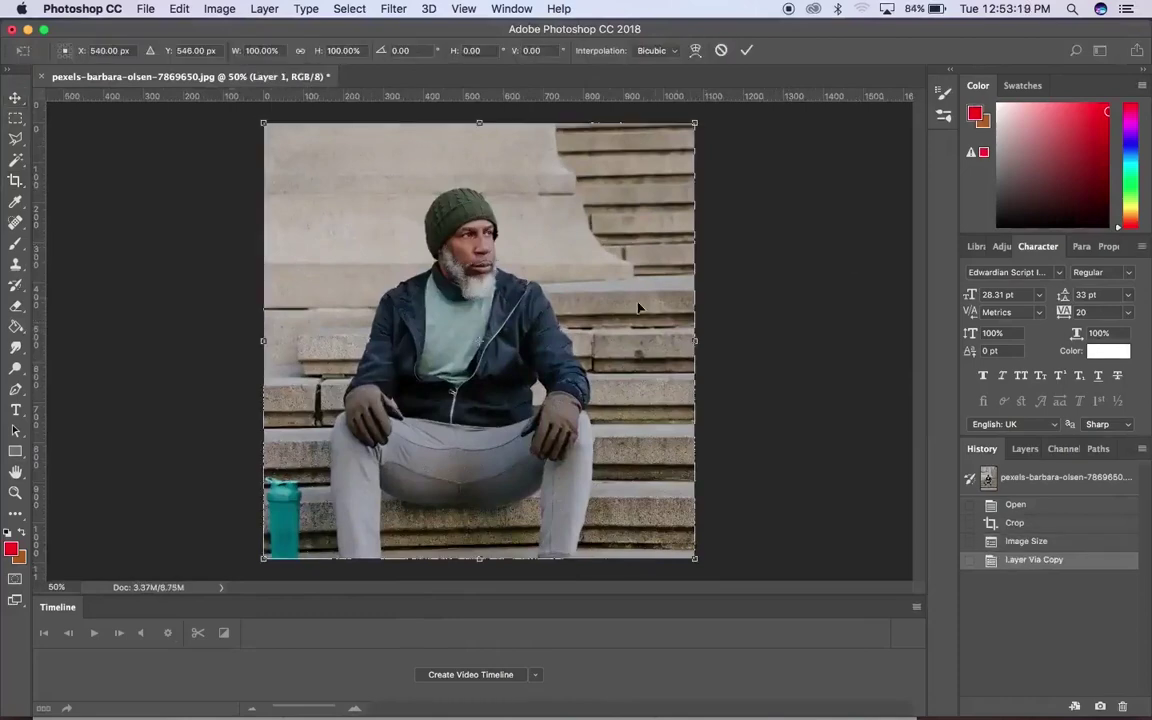
pyautogui.rightClick(635, 362)
pyautogui.click(771, 562)
pyautogui.press('Return')
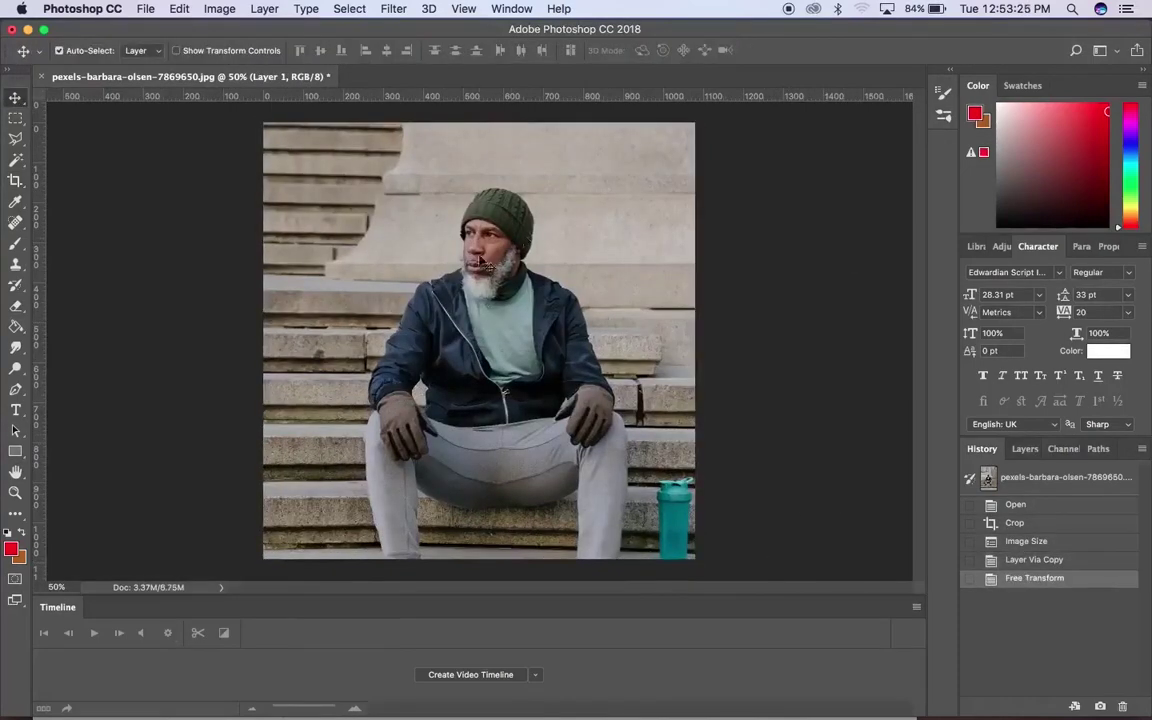
# Examine the flipped man at 100% magnification, from his hat down to his gloves
pyautogui.press('super+1')
pyautogui.press('space')
pyautogui.moveTo(448, 252); pyautogui.dragTo(530, 372)
pyautogui.moveTo(574, 408); pyautogui.dragTo(557, 307)
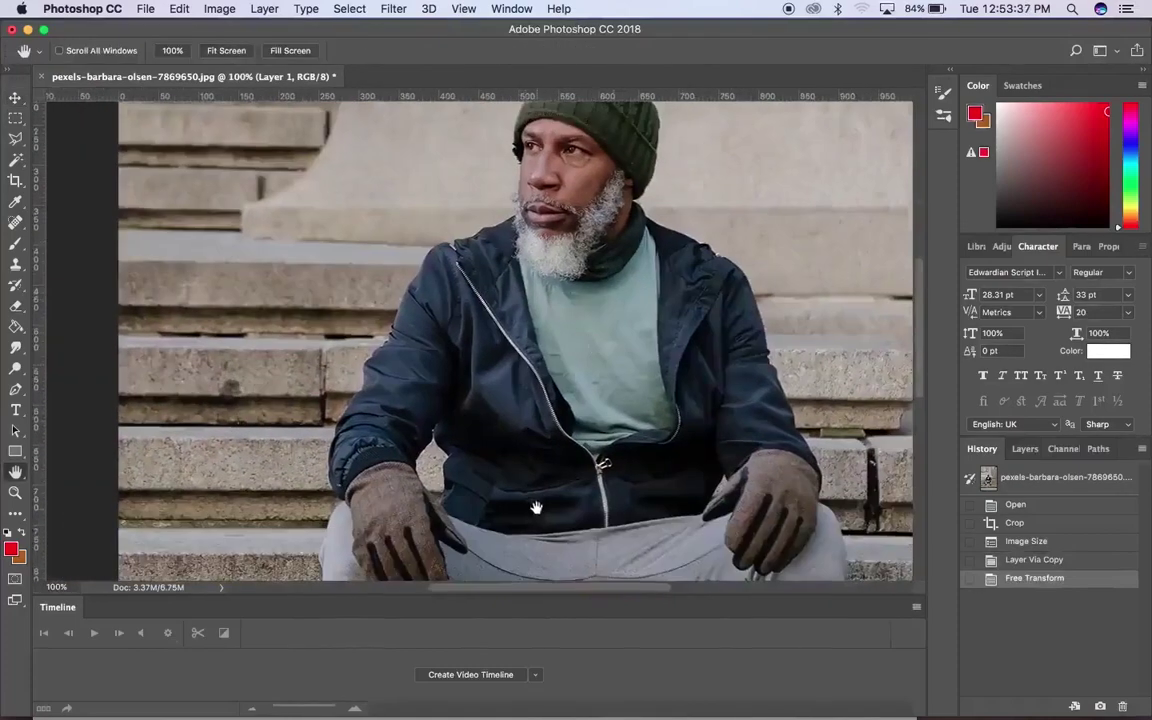
pyautogui.moveTo(409, 563); pyautogui.dragTo(398, 512)
pyautogui.moveTo(778, 380); pyautogui.dragTo(783, 501)
pyautogui.moveTo(654, 239); pyautogui.dragTo(631, 227)
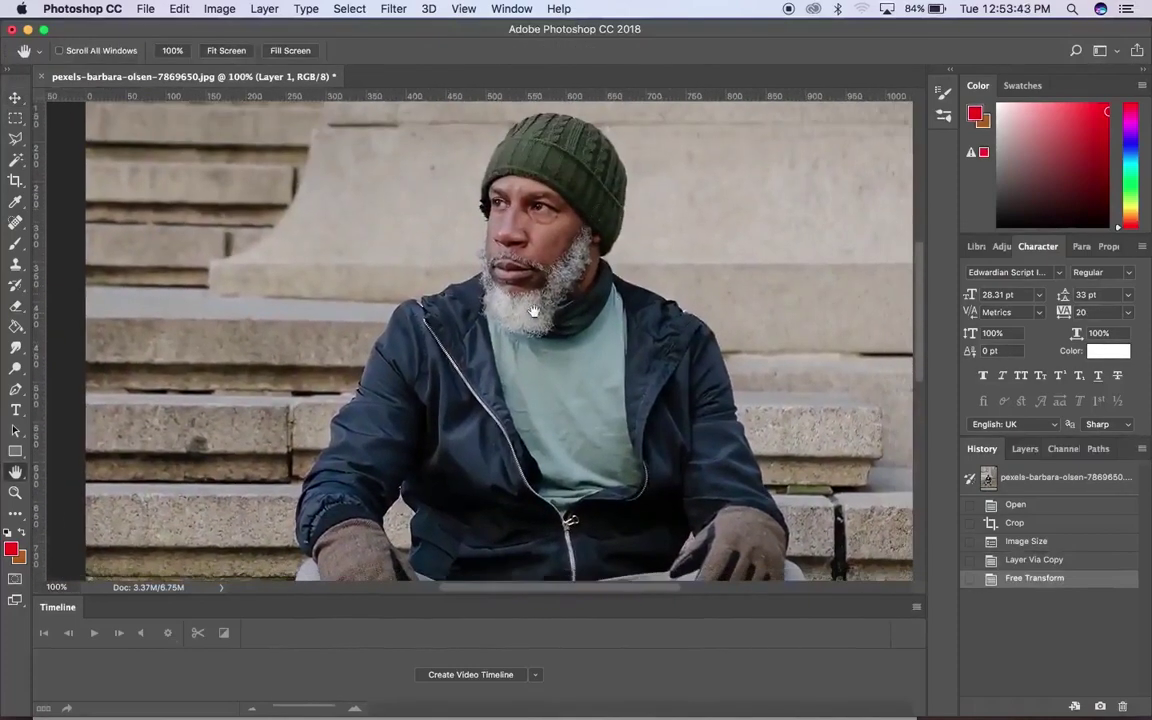
pyautogui.hscroll(-3, 555, 320)
pyautogui.scroll(-3, 600, 310)
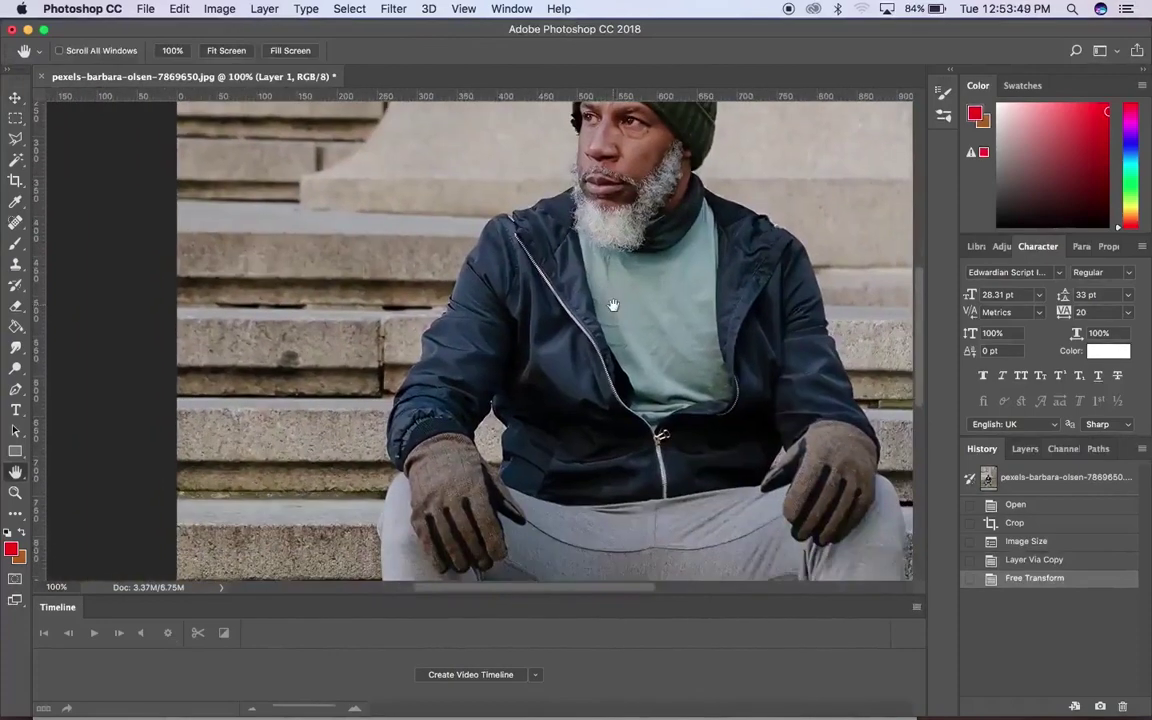
# Duplicate the flipped layer and hide the two layers beneath the new copy
pyautogui.press('cmd+j')
pyautogui.click(1025, 449)
pyautogui.hscroll(3, 897, 548)
pyautogui.scroll(3, 897, 548)
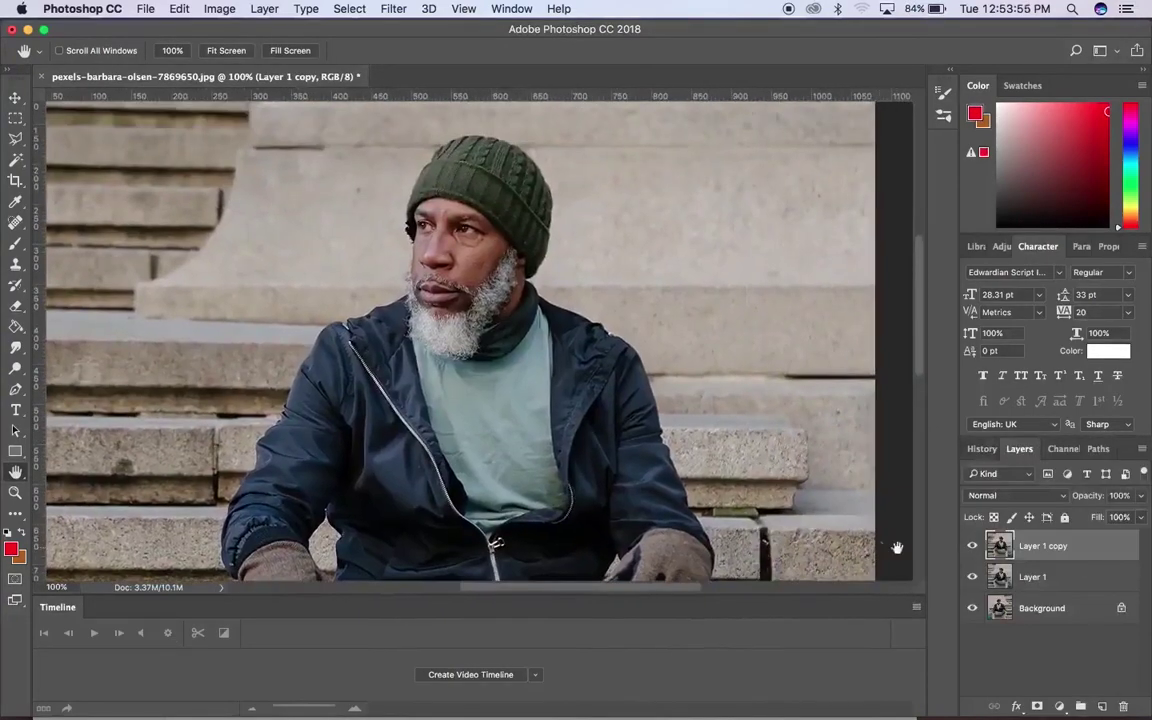
pyautogui.hscroll(1, 765, 437)
# Select a wedge of wall along the bottle-side shoulder with the Polygonal Lasso and delete it
pyautogui.press('l')
pyautogui.click(875, 424)
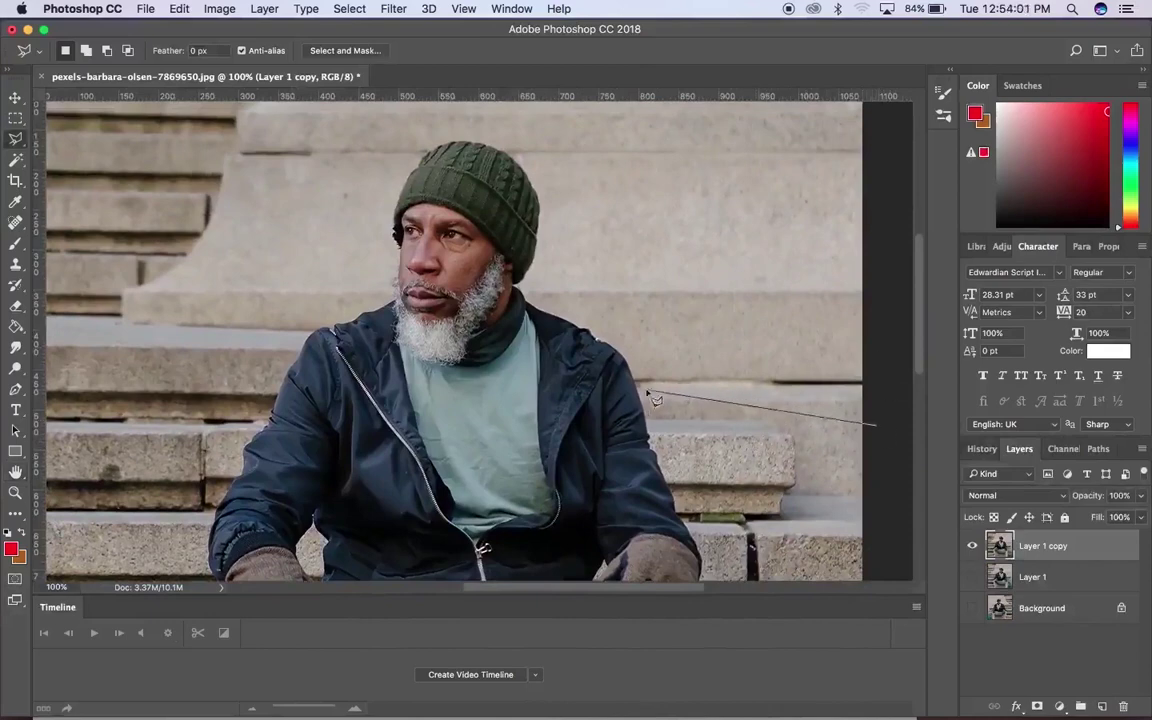
pyautogui.scroll(2, 645, 388)
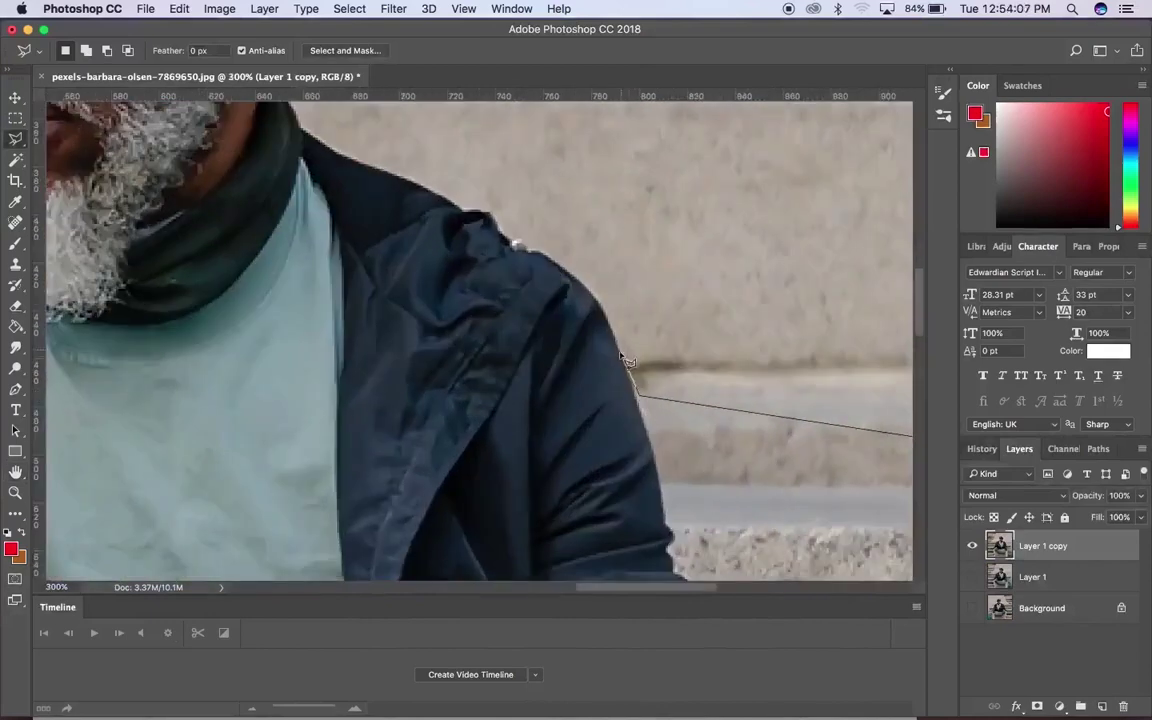
pyautogui.doubleClick(519, 245)
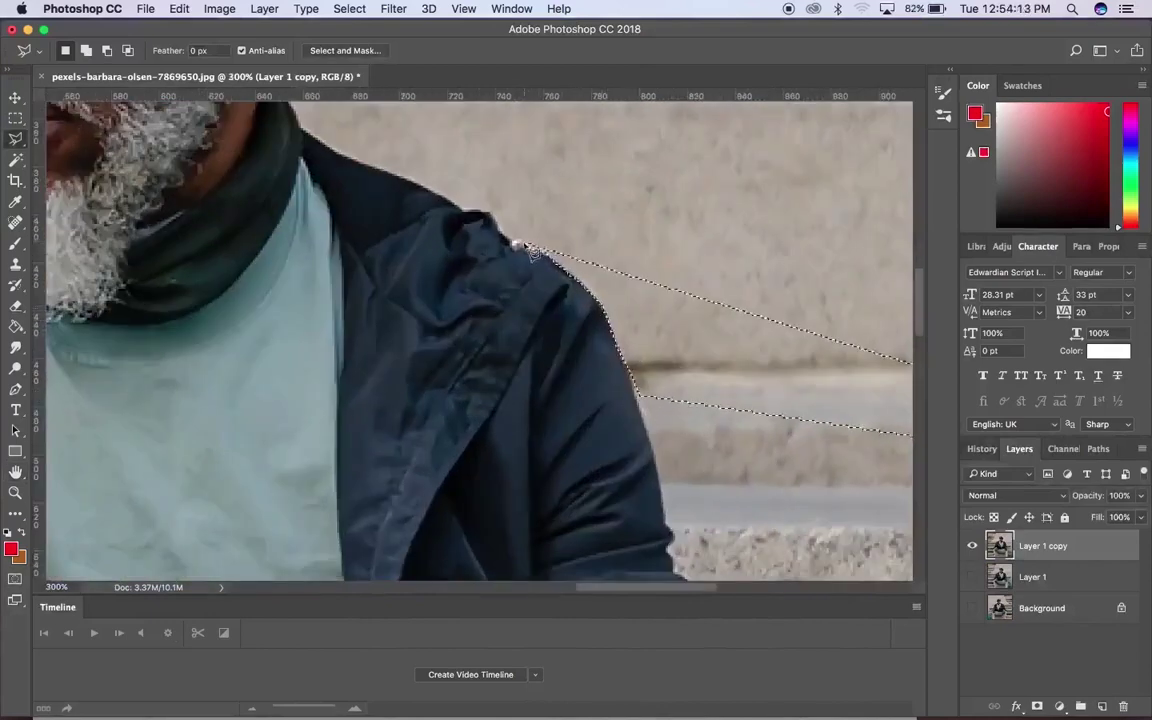
pyautogui.press('Delete')
# Outline the wall along the bottle-side shoulder, collar and back of the hat with the Polygonal Lasso and delete it
pyautogui.click(579, 173)
pyautogui.click(715, 273)
pyautogui.click(657, 302)
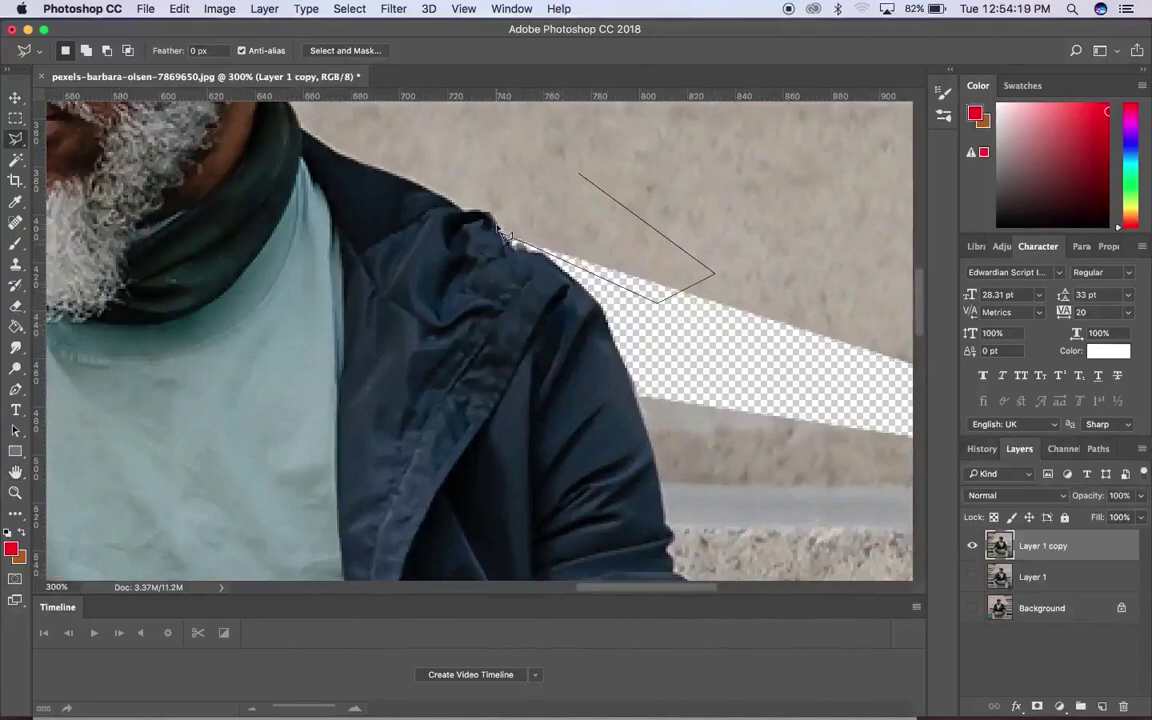
pyautogui.click(506, 237)
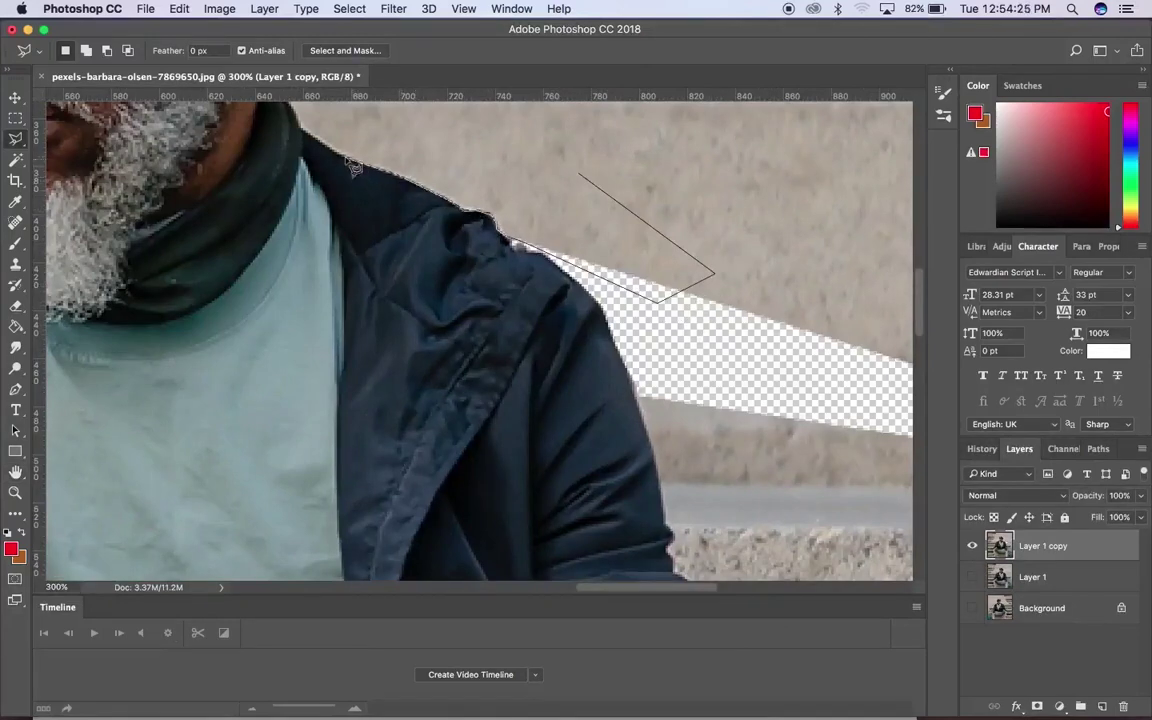
pyautogui.scroll(3, 290, 132)
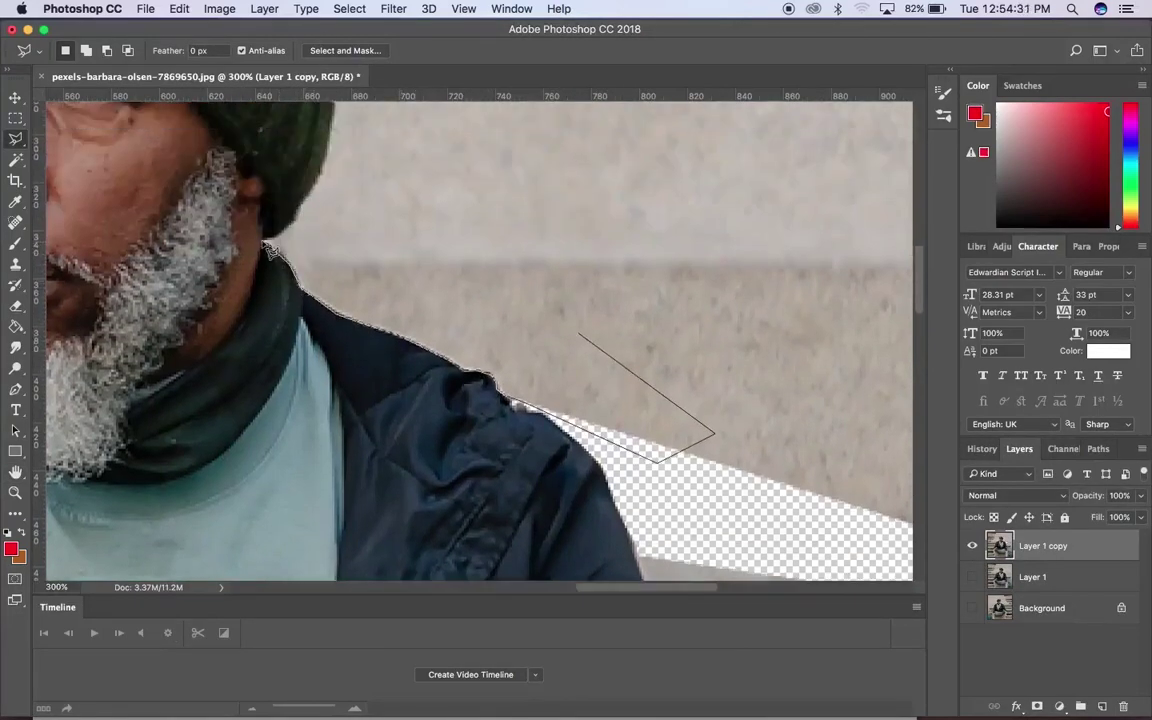
pyautogui.scroll(3, 330, 170)
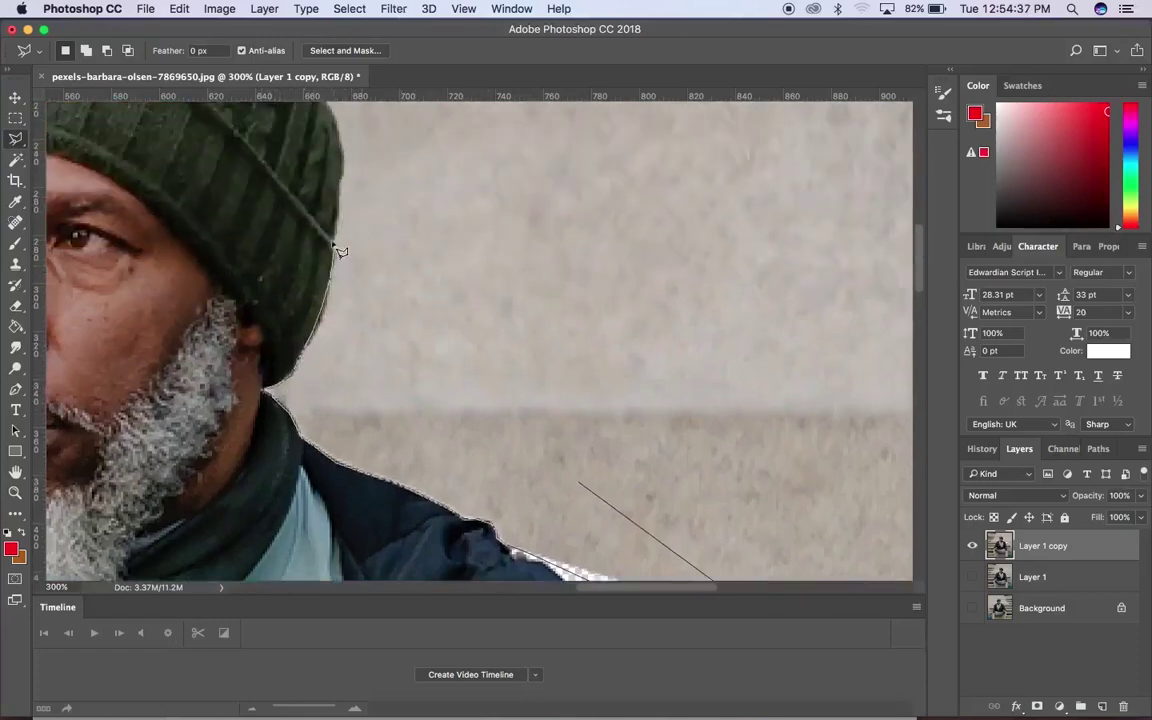
pyautogui.scroll(3, 335, 237)
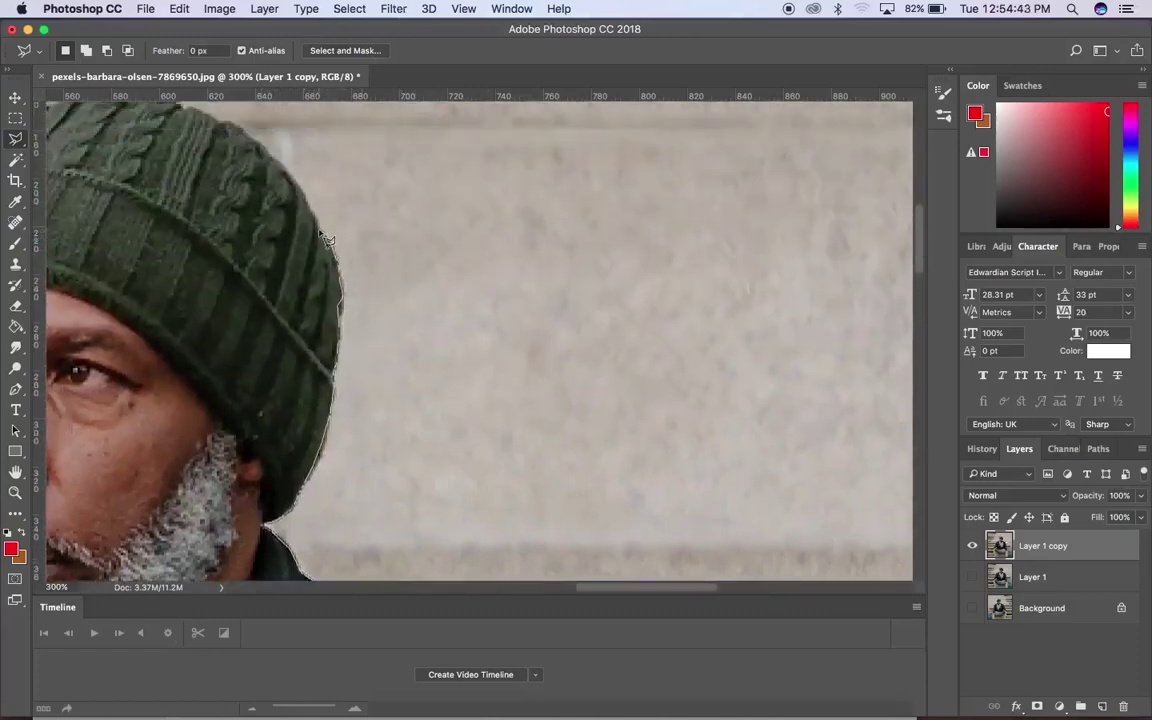
pyautogui.click(553, 172)
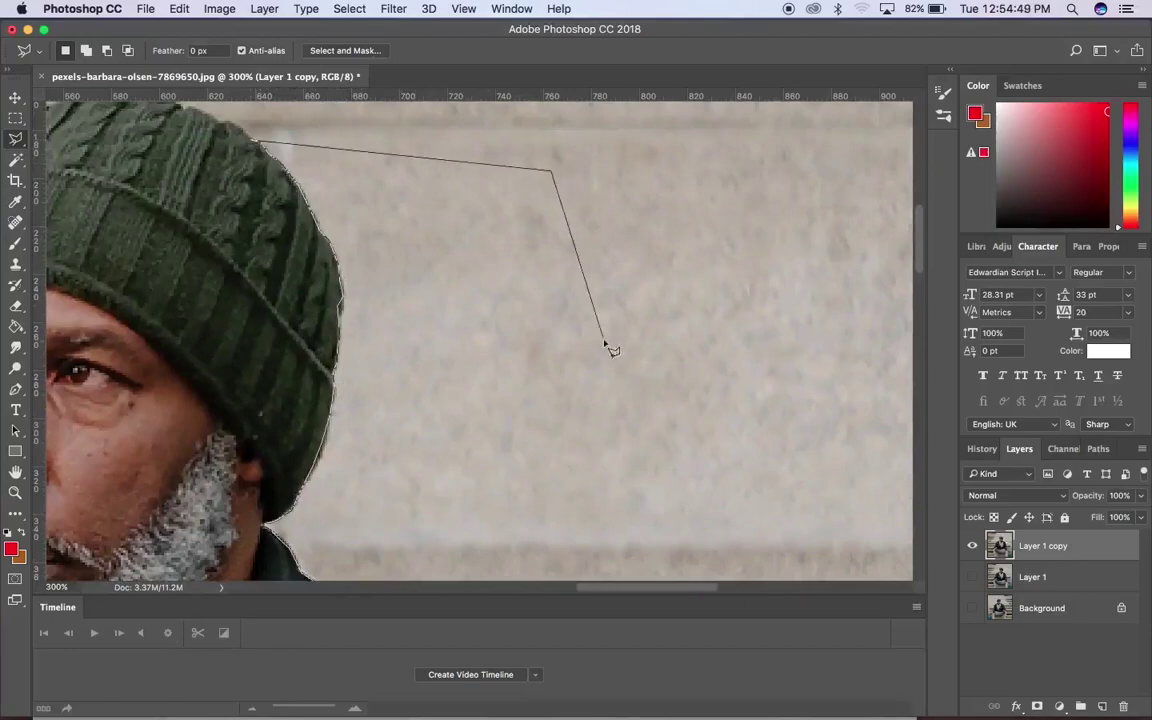
pyautogui.scroll(-3, 609, 342)
pyautogui.hscroll(5, 609, 342)
pyautogui.click(823, 407)
pyautogui.click(308, 362)
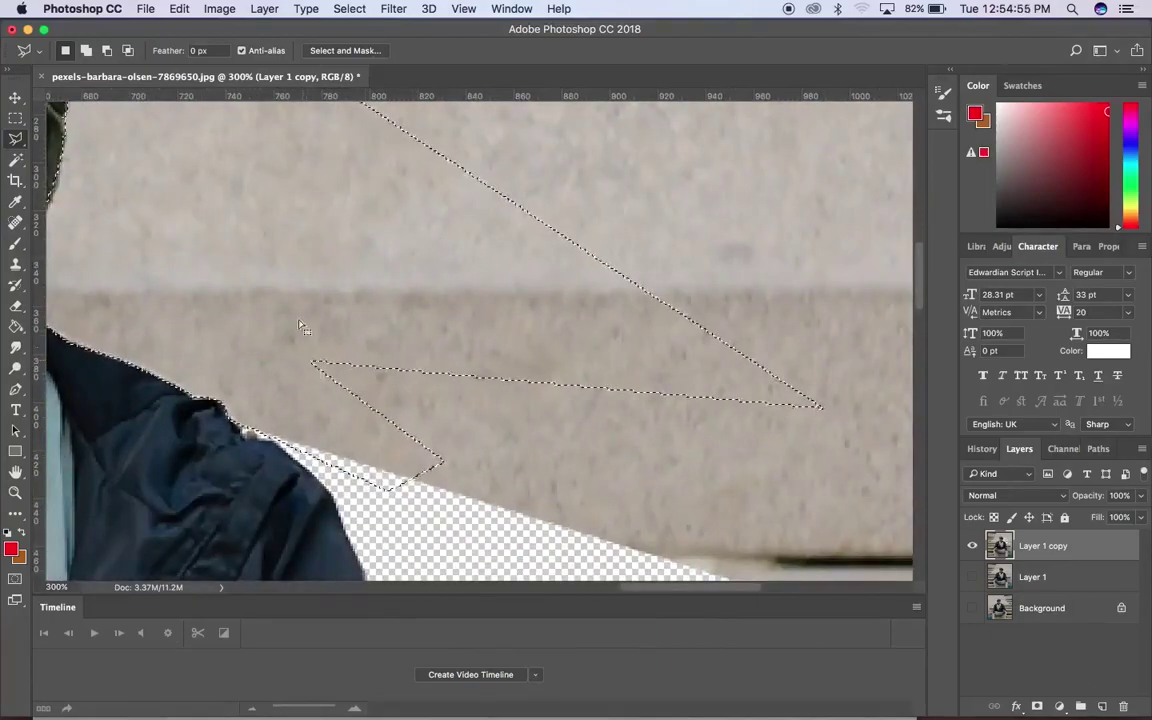
pyautogui.press('Delete')
# Start a new lasso outline in the wall above the man and trace it over the hat to its front edge
pyautogui.hscroll(-10, 309, 290)
pyautogui.scroll(10, 310, 290)
pyautogui.hscroll(6, 310, 290)
pyautogui.scroll(-6, 311, 290)
pyautogui.click(397, 152)
pyautogui.click(589, 172)
pyautogui.click(640, 207)
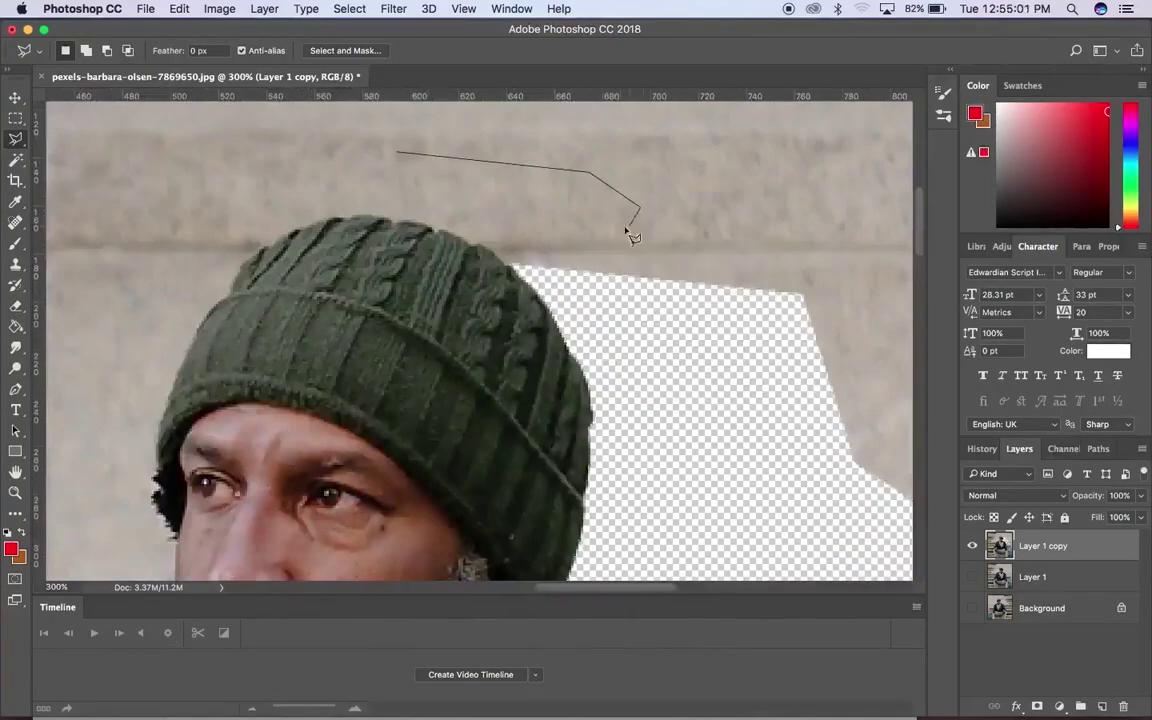
pyautogui.click(762, 341)
pyautogui.click(514, 269)
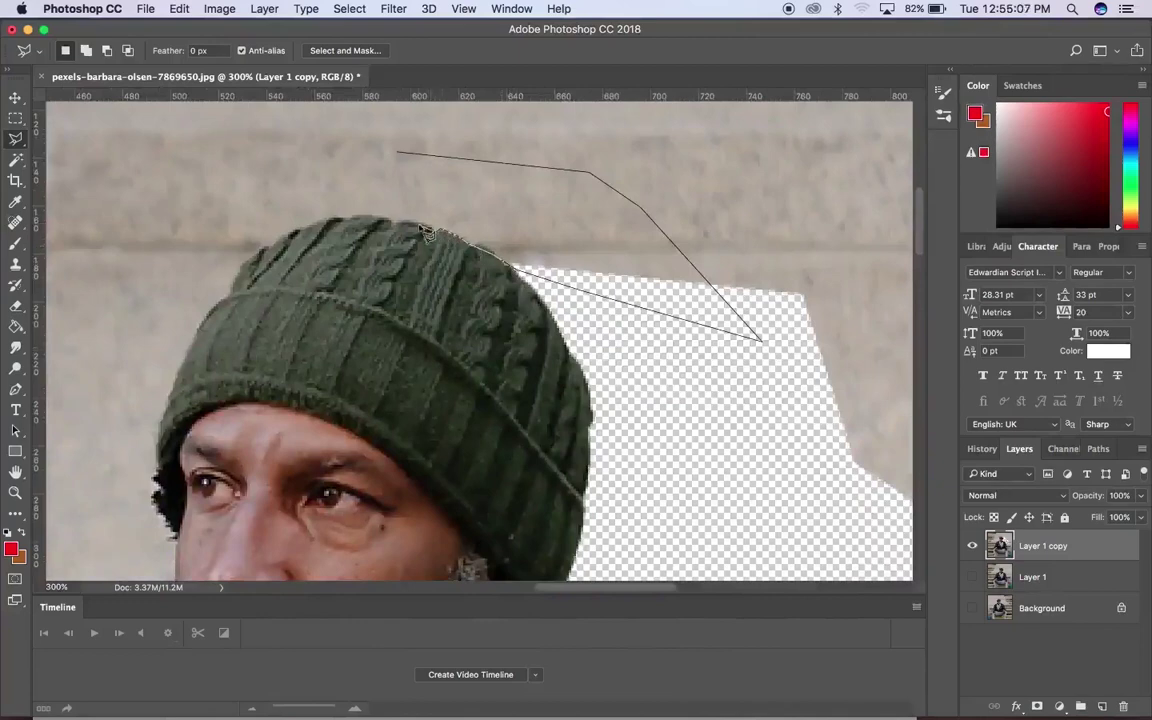
pyautogui.moveTo(425, 232)
pyautogui.mouseDown()
pyautogui.moveTo(372, 216)
pyautogui.moveTo(278, 237)
pyautogui.moveTo(248, 276)
pyautogui.mouseUp()
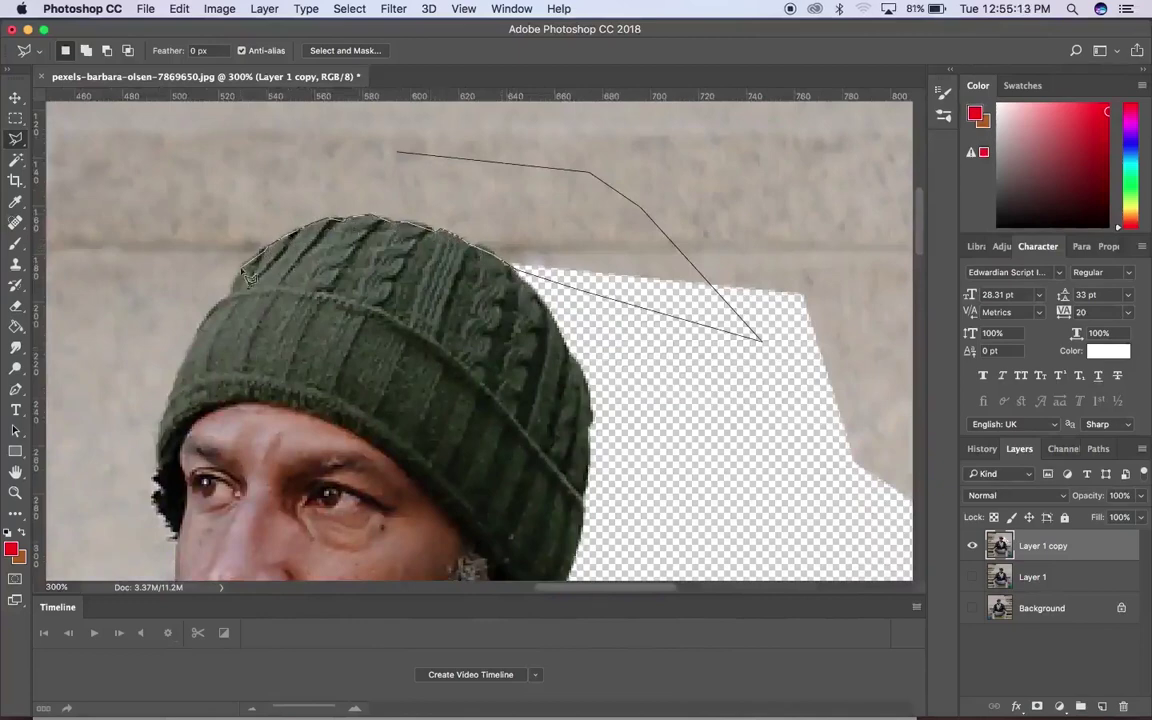
pyautogui.moveTo(222, 318)
pyautogui.mouseDown()
pyautogui.moveTo(190, 331)
pyautogui.moveTo(163, 427)
pyautogui.moveTo(166, 517)
pyautogui.mouseUp()
# Continue the outline down the face, beard, sleeve and leg, close it around the stairs away from the bottle, and delete that background
pyautogui.scroll(-3, 176, 548)
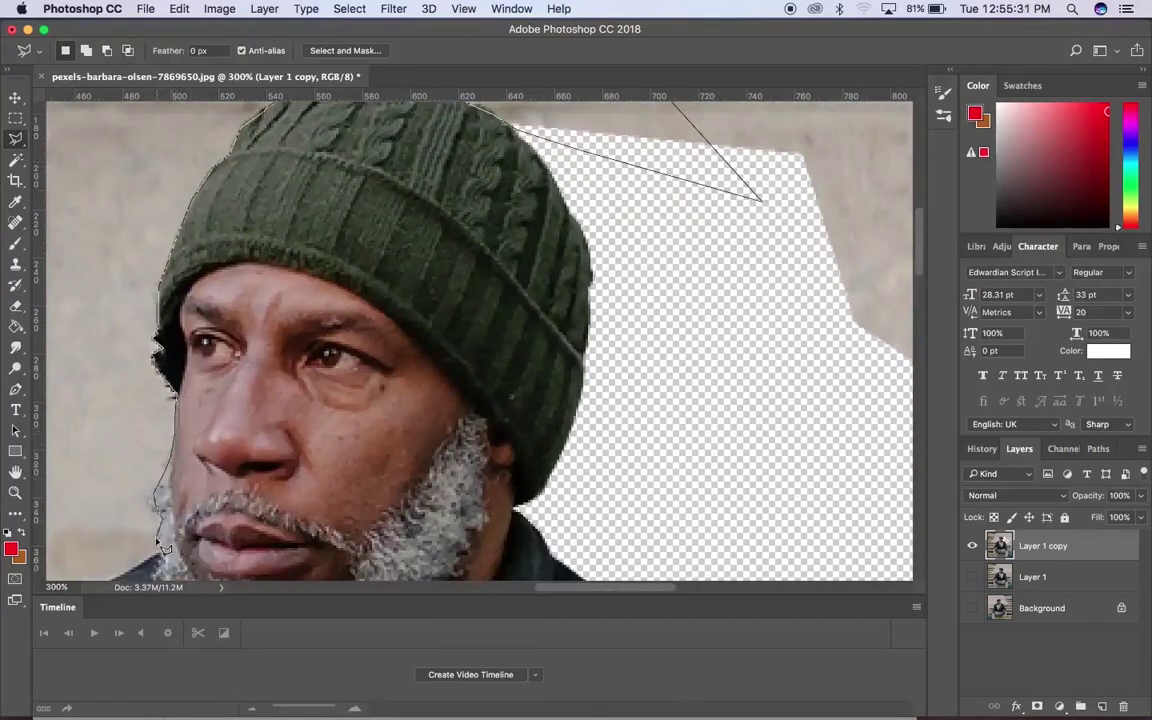
pyautogui.moveTo(165, 549)
pyautogui.mouseDown()
pyautogui.moveTo(150, 380)
pyautogui.moveTo(92, 462)
pyautogui.moveTo(118, 412)
pyautogui.moveTo(100, 448)
pyautogui.moveTo(172, 440)
pyautogui.moveTo(185, 512)
pyautogui.moveTo(135, 452)
pyautogui.moveTo(95, 505)
pyautogui.moveTo(200, 190)
pyautogui.moveTo(222, 288)
pyautogui.moveTo(180, 318)
pyautogui.moveTo(150, 422)
pyautogui.mouseUp()
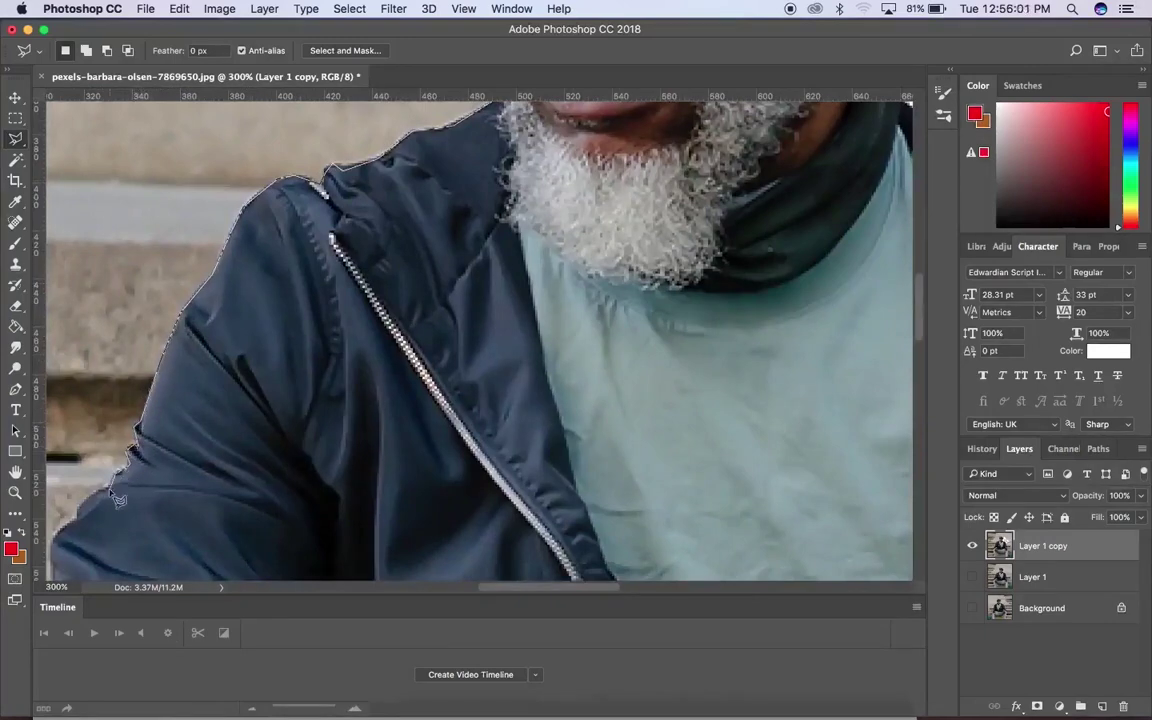
pyautogui.moveTo(112, 494)
pyautogui.mouseDown()
pyautogui.moveTo(53, 548)
pyautogui.moveTo(155, 561)
pyautogui.moveTo(140, 658)
pyautogui.moveTo(247, 178)
pyautogui.moveTo(249, 235)
pyautogui.moveTo(200, 288)
pyautogui.moveTo(168, 350)
pyautogui.moveTo(148, 462)
pyautogui.mouseUp()
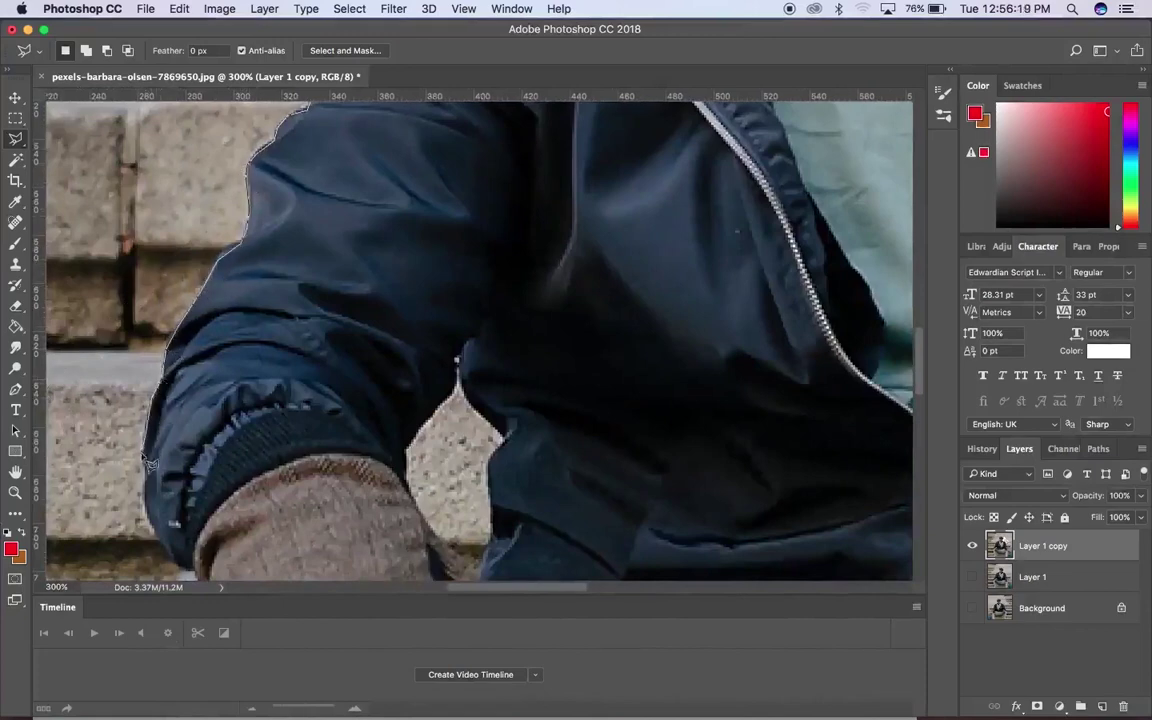
pyautogui.moveTo(155, 512)
pyautogui.mouseDown()
pyautogui.moveTo(190, 524)
pyautogui.moveTo(178, 256)
pyautogui.moveTo(150, 345)
pyautogui.moveTo(134, 488)
pyautogui.moveTo(139, 347)
pyautogui.moveTo(172, 537)
pyautogui.moveTo(155, 480)
pyautogui.moveTo(168, 300)
pyautogui.moveTo(248, 601)
pyautogui.mouseUp()
pyautogui.click(243, 472)
pyautogui.click(43, 450)
pyautogui.scroll(-5, 208, 450)
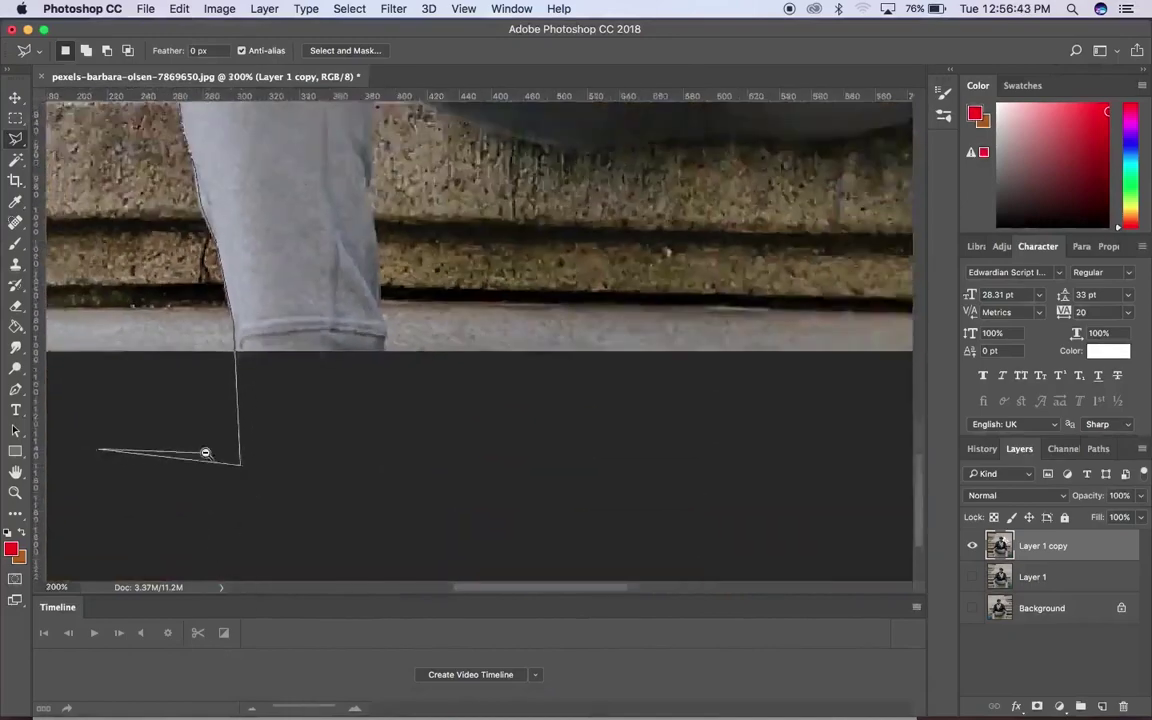
pyautogui.click(225, 523)
pyautogui.click(216, 170)
pyautogui.moveTo(475, 117); pyautogui.dragTo(456, 228)
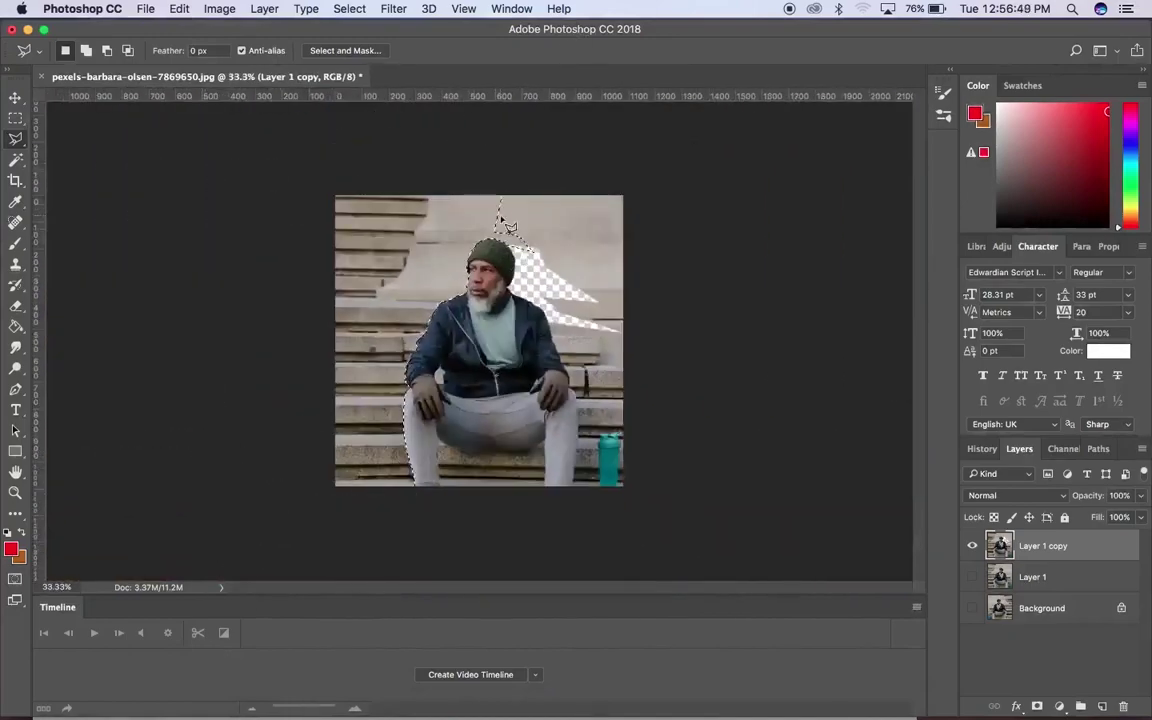
pyautogui.press('Delete')
# Start a new Polygonal Lasso outline below the photo and trace it up the bottle-side leg to the knee and glove
pyautogui.moveTo(757, 390)
pyautogui.mouseDown()
pyautogui.moveTo(573, 521)
pyautogui.moveTo(593, 500)
pyautogui.moveTo(573, 490)
pyautogui.moveTo(680, 487)
pyautogui.moveTo(579, 379)
pyautogui.moveTo(565, 386)
pyautogui.moveTo(578, 214)
pyautogui.mouseUp()
pyautogui.press('super+plus')
pyautogui.press('super+plus')
pyautogui.press('super+plus')
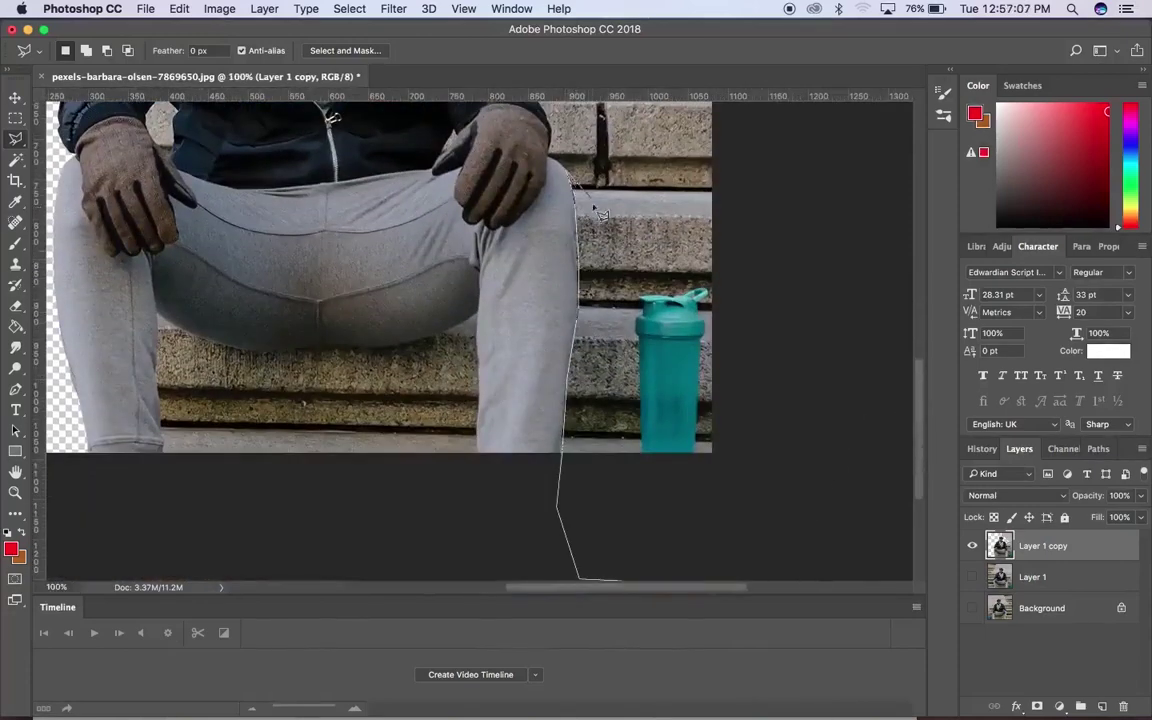
pyautogui.scroll(5, 594, 208)
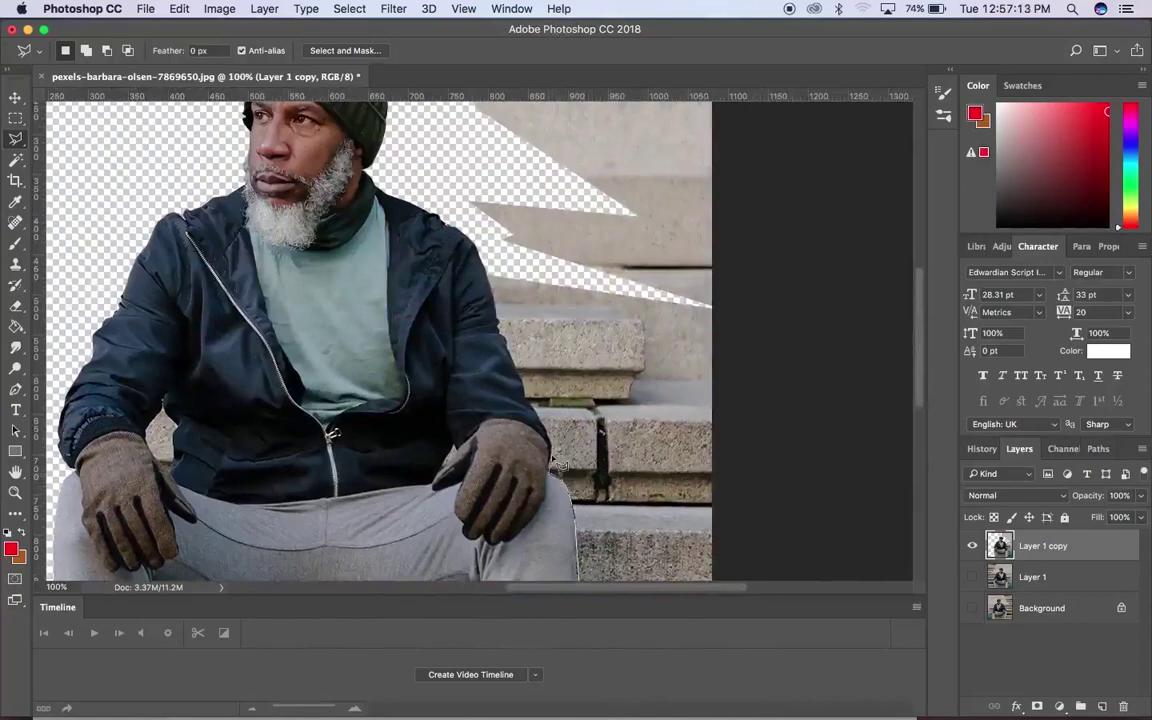
# Continue the lasso outline closely along the bottle-side glove, cuff and sleeve folds up to the upper arm
pyautogui.press('super+plus')
pyautogui.press('super+plus')
pyautogui.press('super+plus')
pyautogui.moveTo(540, 418)
pyautogui.mouseDown()
pyautogui.moveTo(576, 448)
pyautogui.moveTo(451, 248)
pyautogui.moveTo(520, 408)
pyautogui.mouseUp()
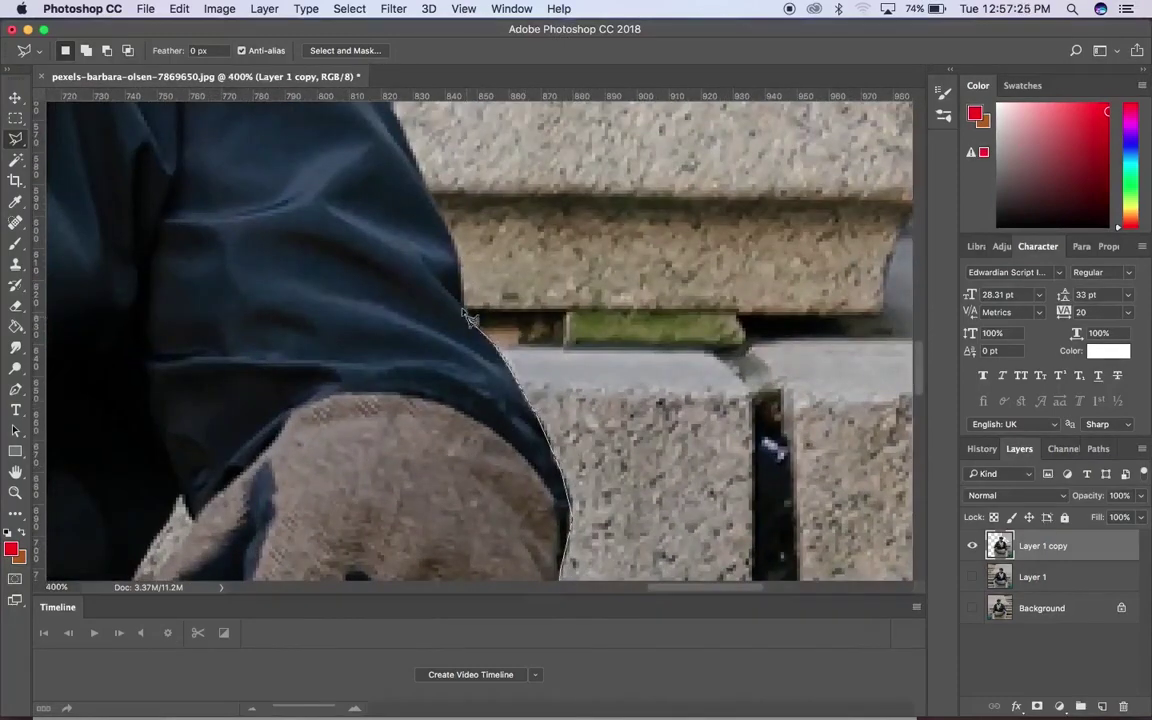
pyautogui.moveTo(464, 314); pyautogui.dragTo(461, 264)
pyautogui.moveTo(435, 200); pyautogui.dragTo(400, 302)
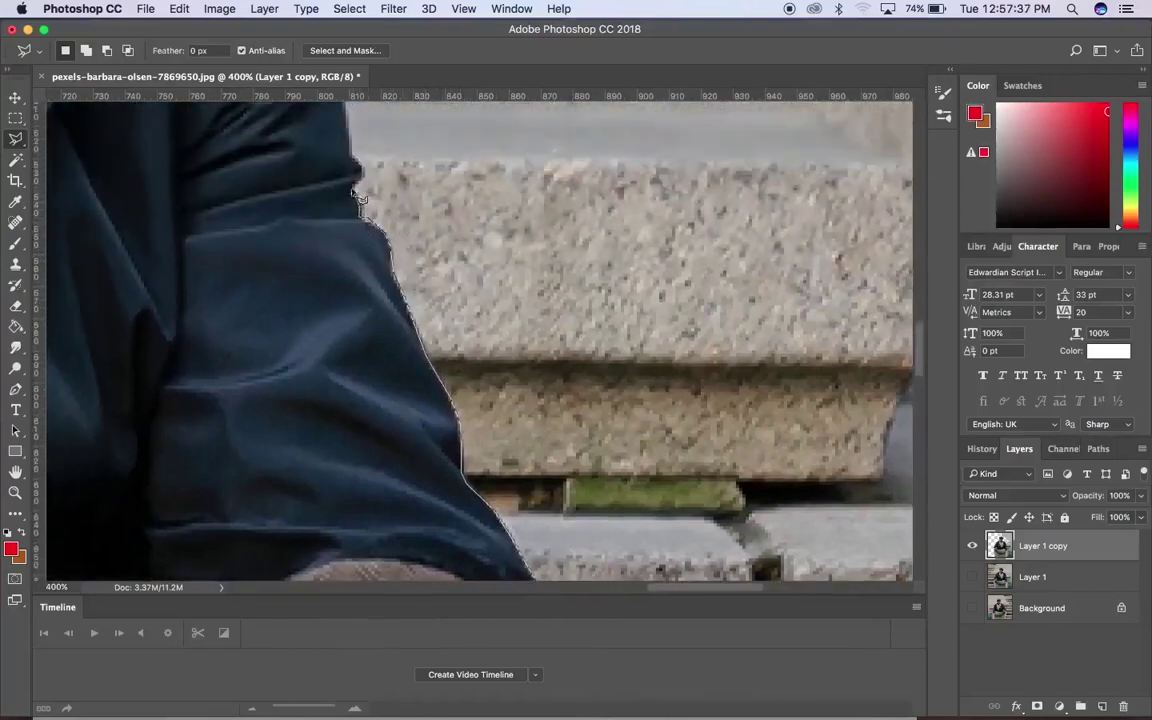
pyautogui.moveTo(360, 165); pyautogui.dragTo(355, 265)
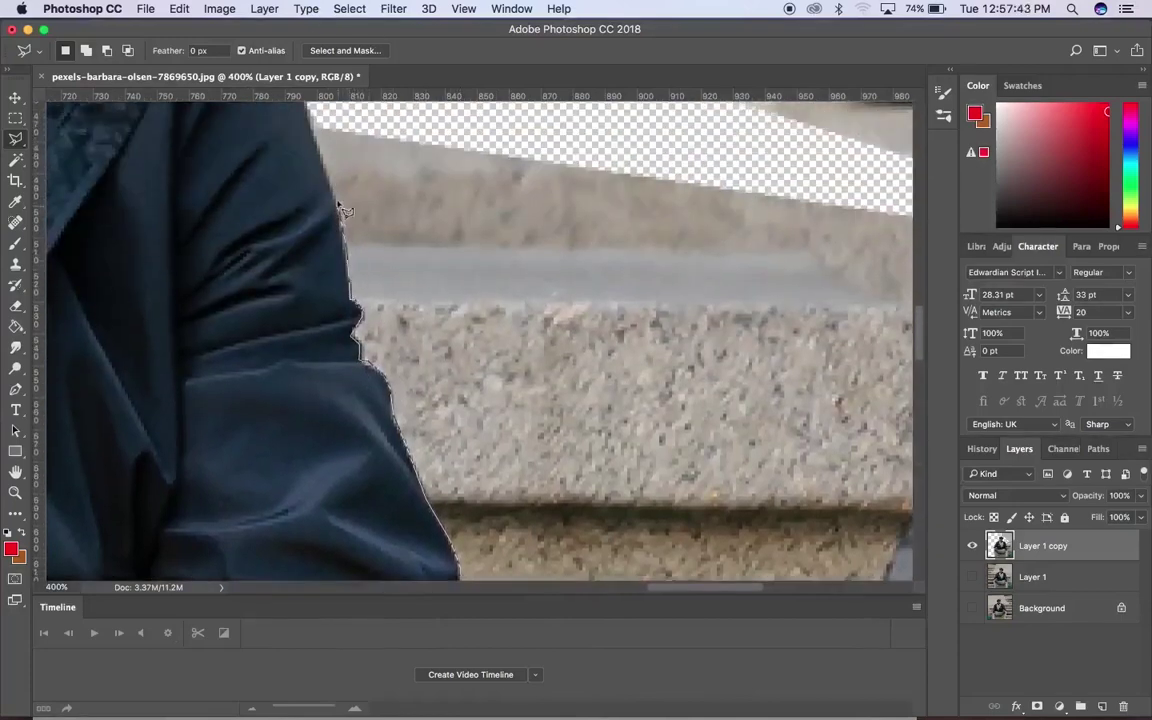
# Close the outline around the remaining wall, steps and teal bottle beside the man, delete that area and deselect
pyautogui.scroll(4, 308, 124)
pyautogui.click(297, 229)
pyautogui.click(405, 259)
pyautogui.scroll(2, 488, 247)
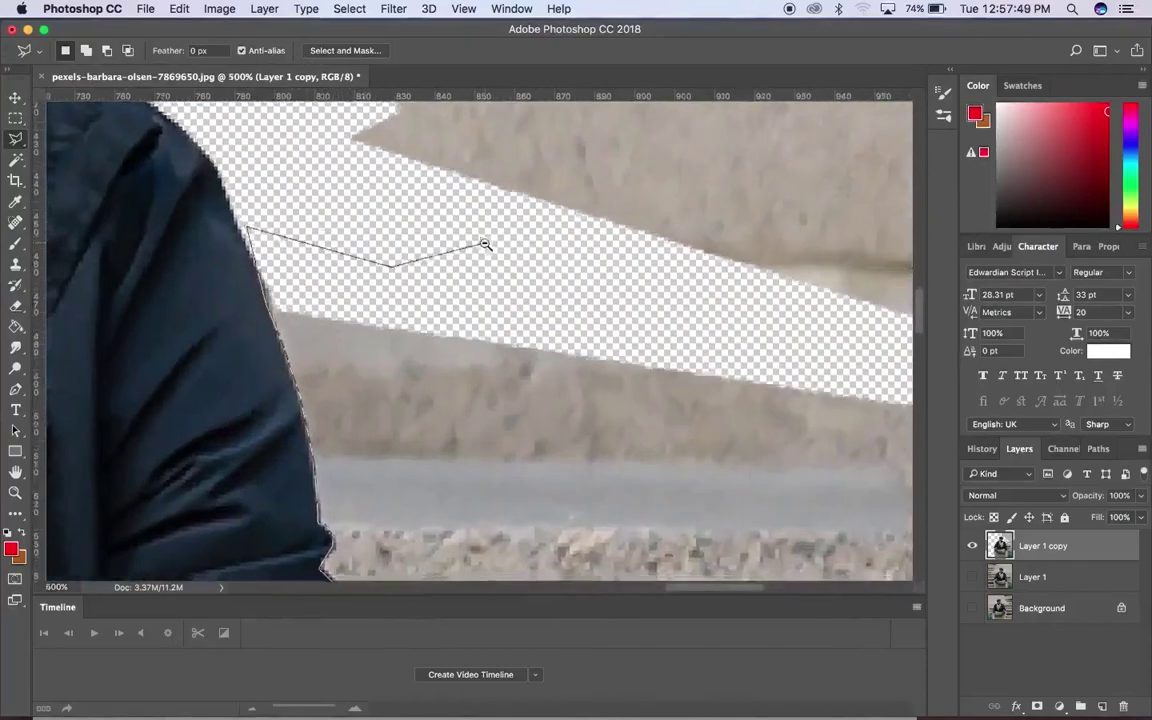
pyautogui.scroll(-8, 500, 243)
pyautogui.press('super+minus')
pyautogui.moveTo(527, 250)
pyautogui.mouseDown()
pyautogui.moveTo(525, 215)
pyautogui.moveTo(840, 245)
pyautogui.moveTo(880, 410)
pyautogui.moveTo(865, 313)
pyautogui.moveTo(612, 265)
pyautogui.moveTo(468, 178)
pyautogui.moveTo(485, 110)
pyautogui.moveTo(705, 150)
pyautogui.moveTo(866, 314)
pyautogui.mouseUp()
pyautogui.press('Delete')
pyautogui.press('super+d')
pyautogui.click(15, 117)
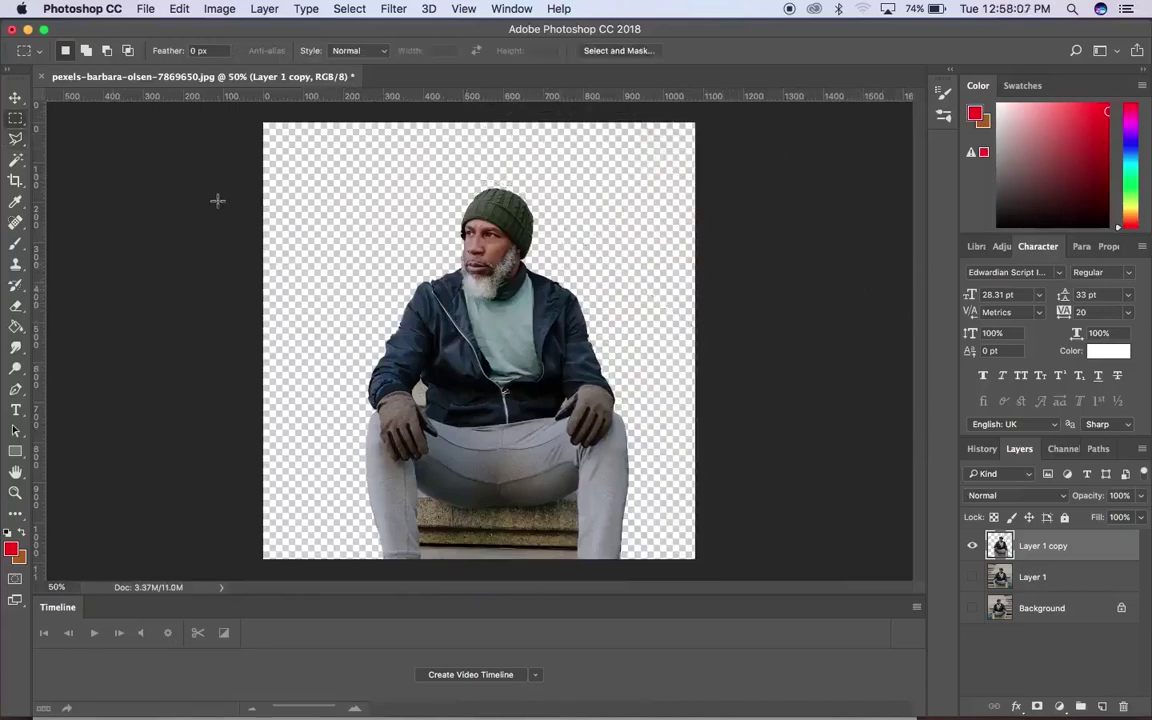
# Outline the wall showing in the gap between the sleeve, glove and jacket side with the Polygonal Lasso and delete it
pyautogui.click(14, 99)
pyautogui.press('super+plus')
pyautogui.press('super+plus')
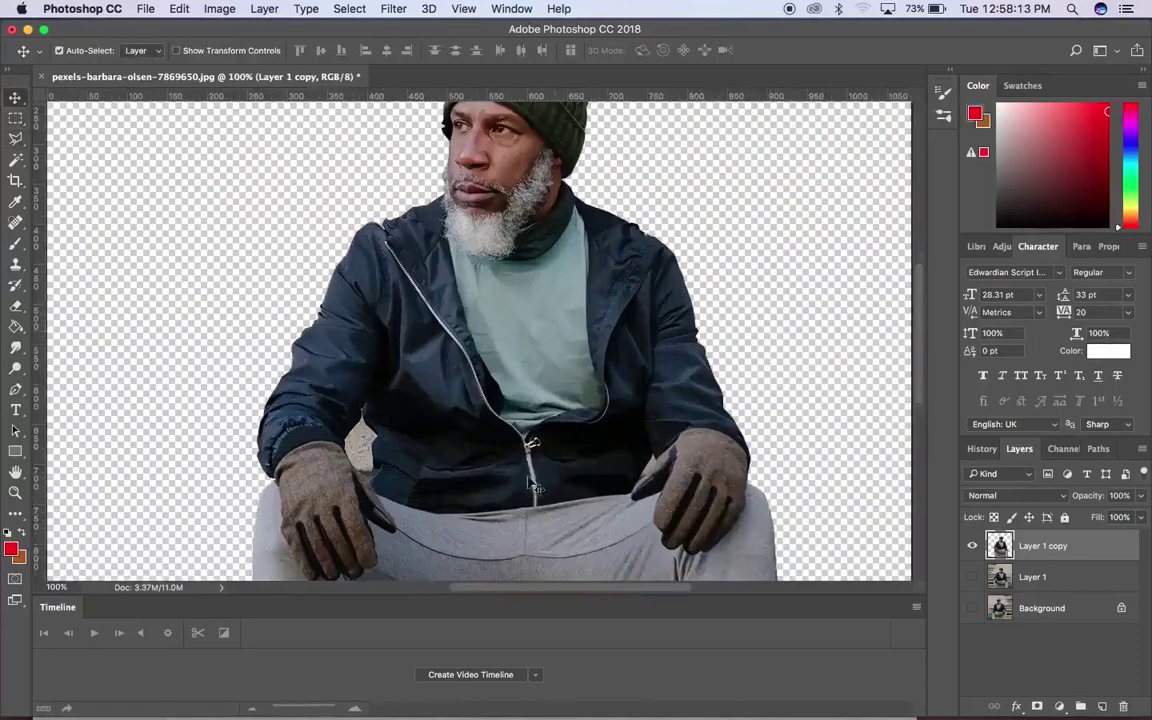
pyautogui.press('super+plus')
pyautogui.press('super+plus')
pyautogui.press('space')
pyautogui.moveTo(368, 440); pyautogui.dragTo(758, 190)
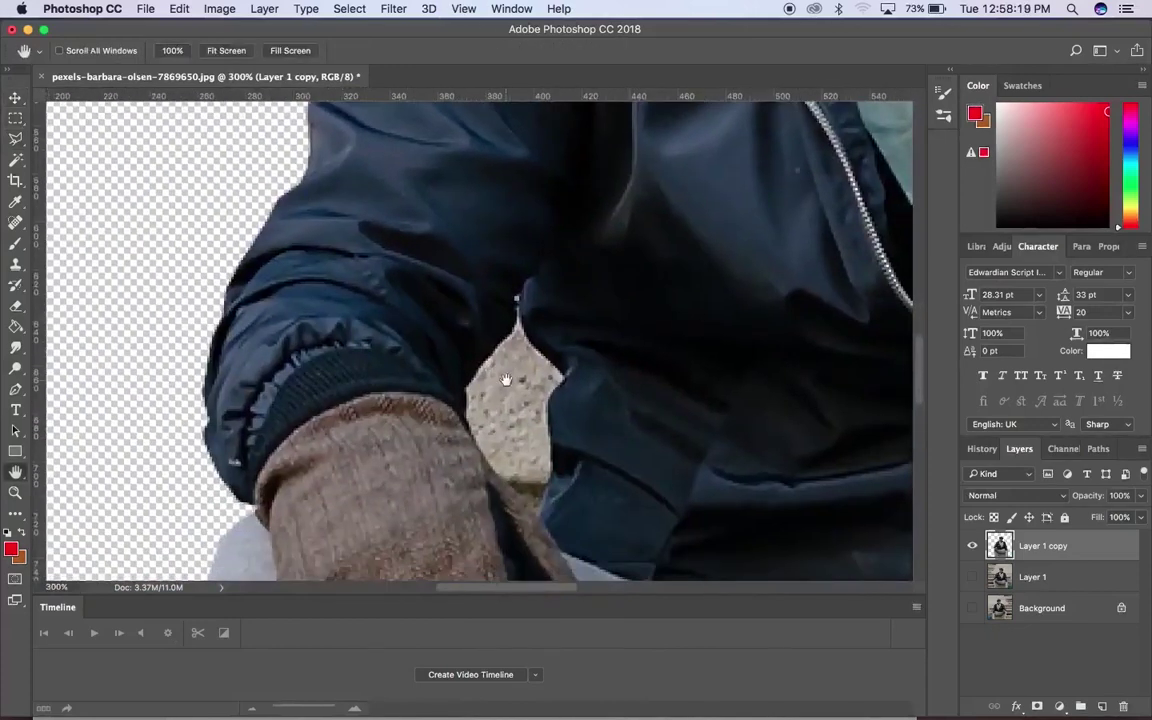
pyautogui.press('l')
pyautogui.click(517, 297)
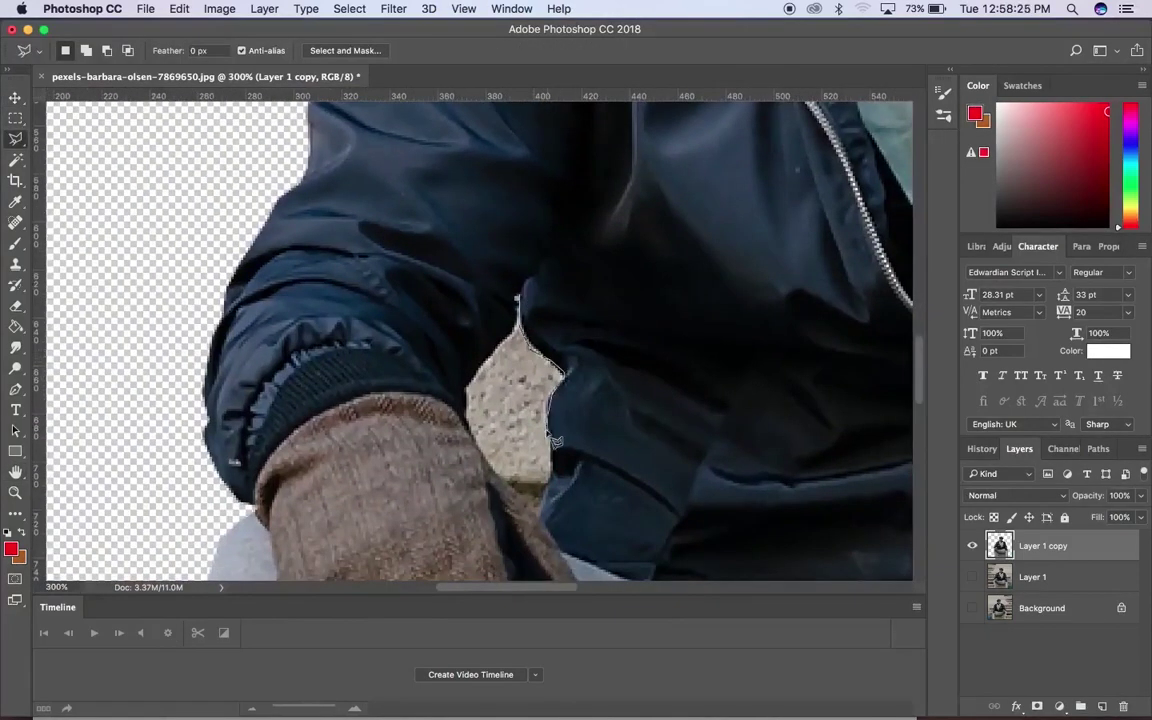
pyautogui.click(553, 462)
pyautogui.press('Delete')
# Examine the cutout's edges around the hat, beard, jacket and gloves for leftover background
pyautogui.press('super+minus')
pyautogui.press('super+minus')
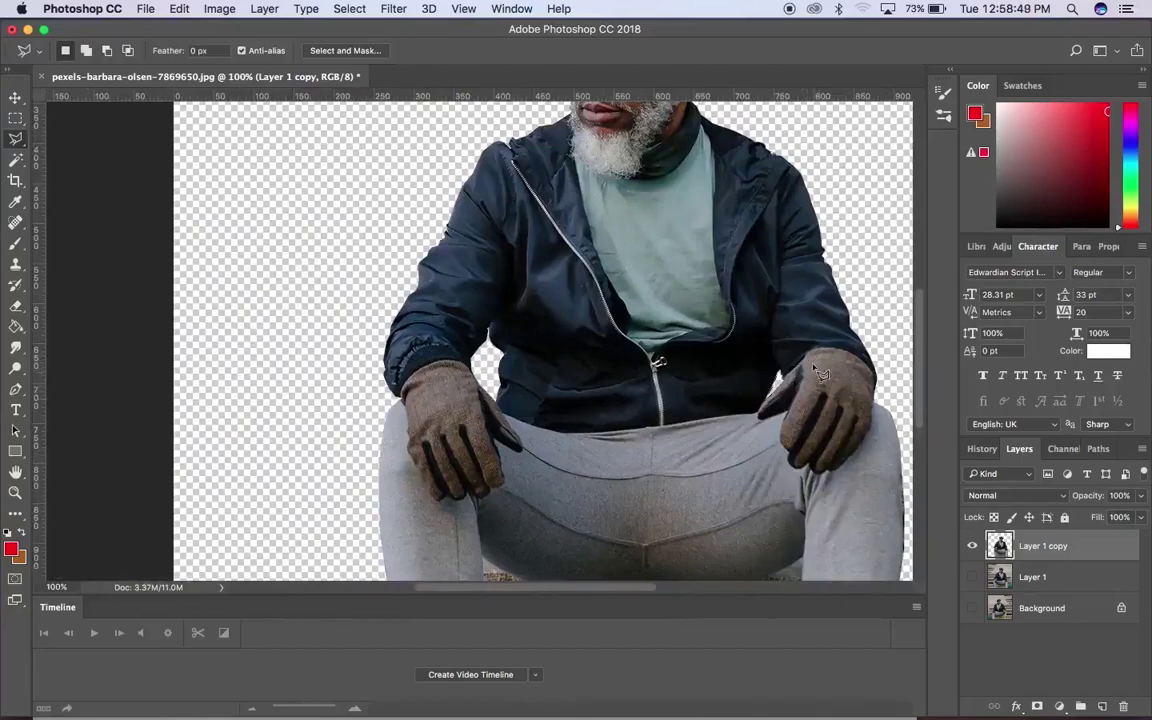
pyautogui.press('super+minus')
pyautogui.press('super+minus')
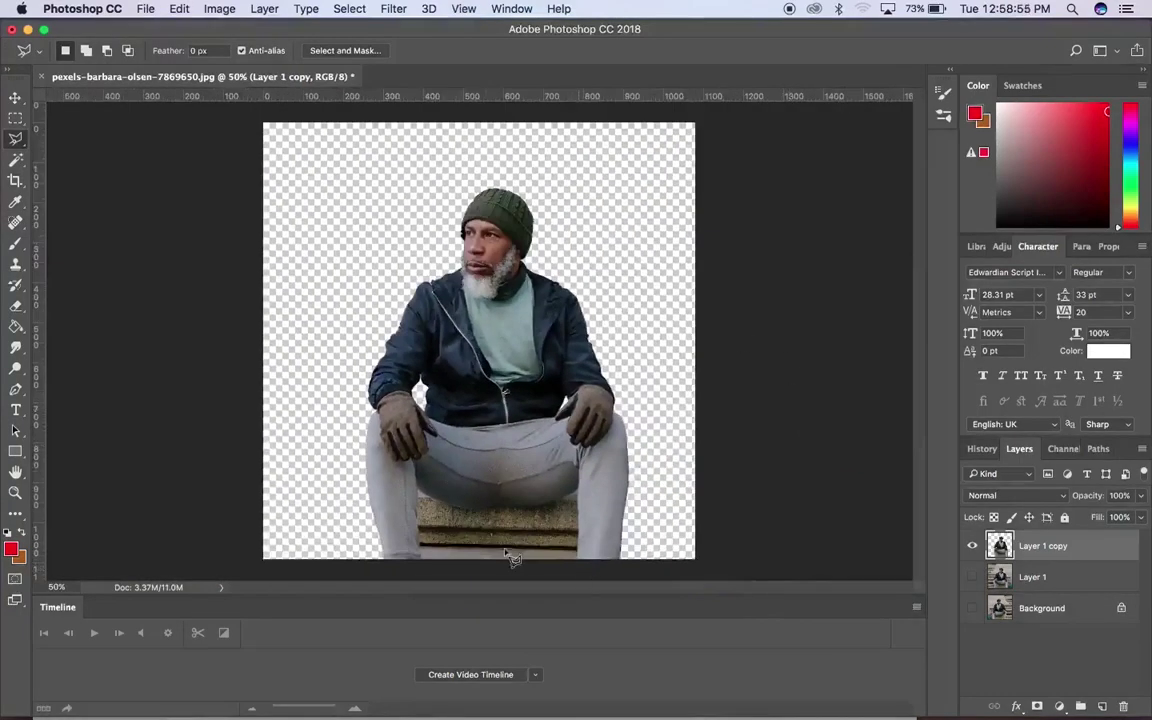
pyautogui.click(15, 97)
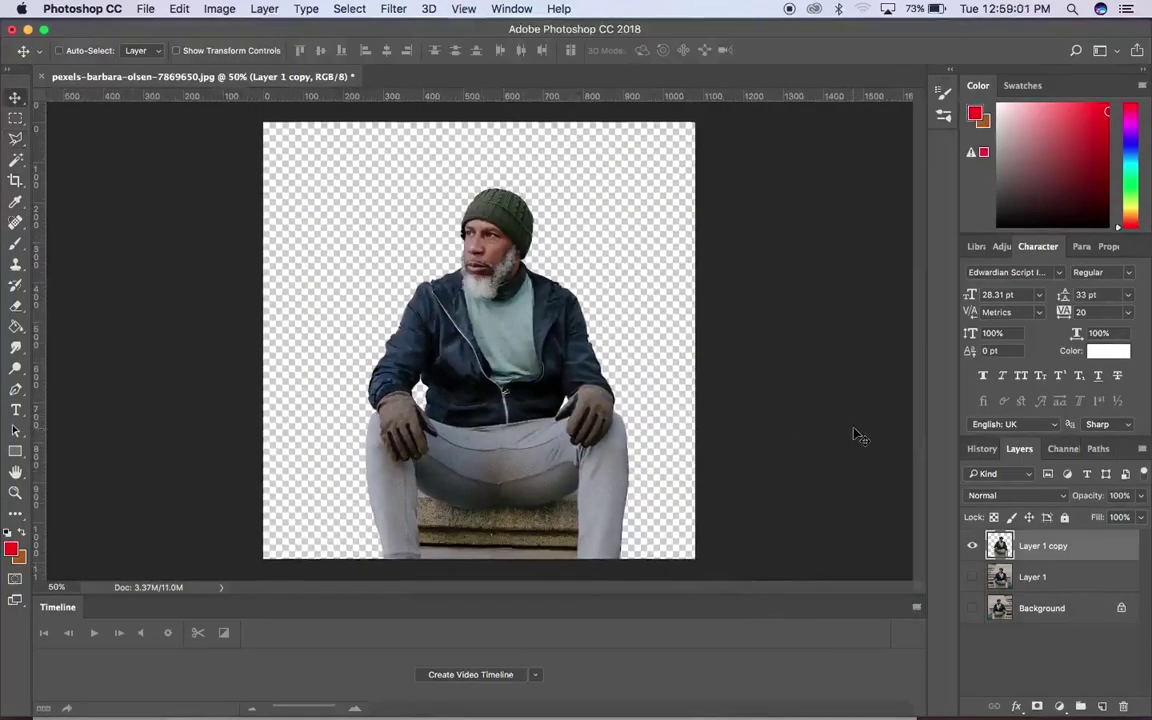
pyautogui.press('super+plus')
pyautogui.press('super+plus')
pyautogui.press('super+plus')
pyautogui.press('h')
pyautogui.scroll(10, 877, 380)
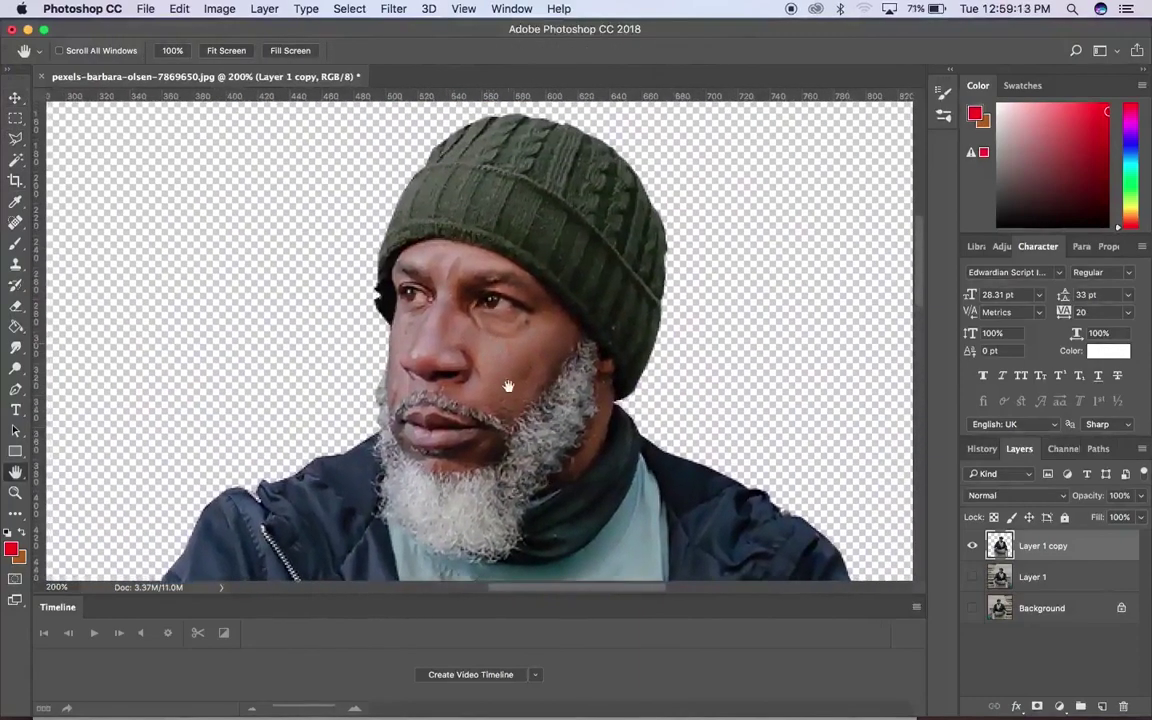
pyautogui.scroll(-10, 509, 386)
pyautogui.scroll(-4, 504, 383)
pyautogui.scroll(5, 508, 410)
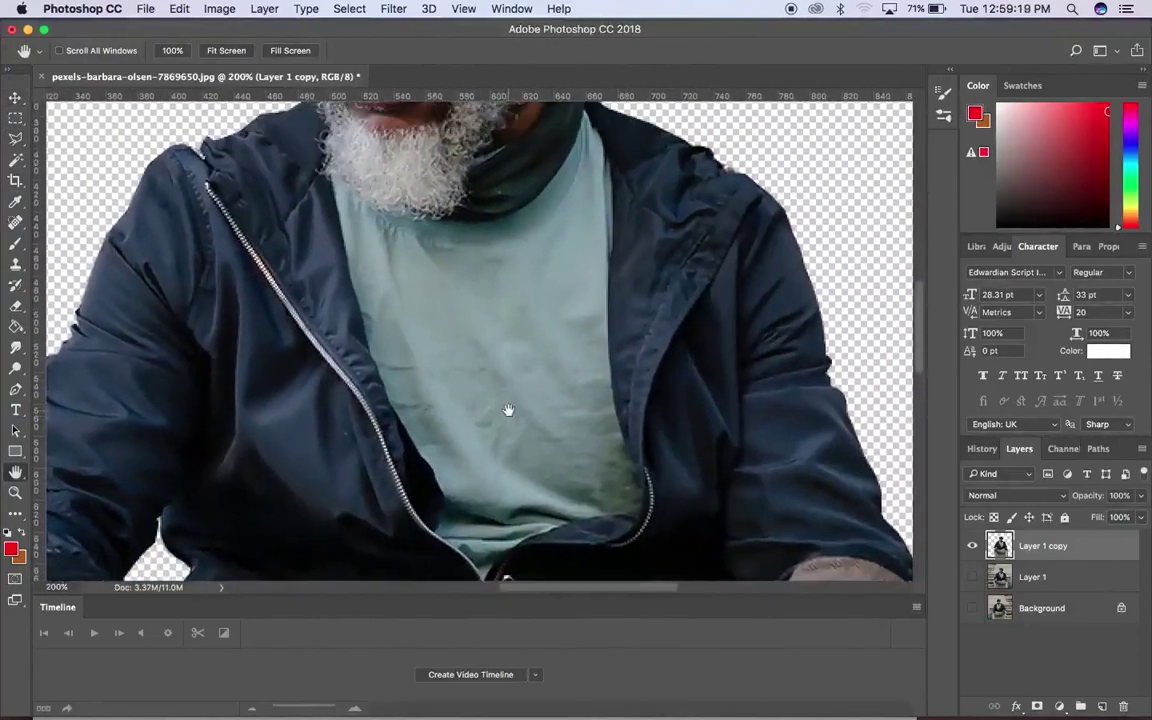
pyautogui.press('super+minus')
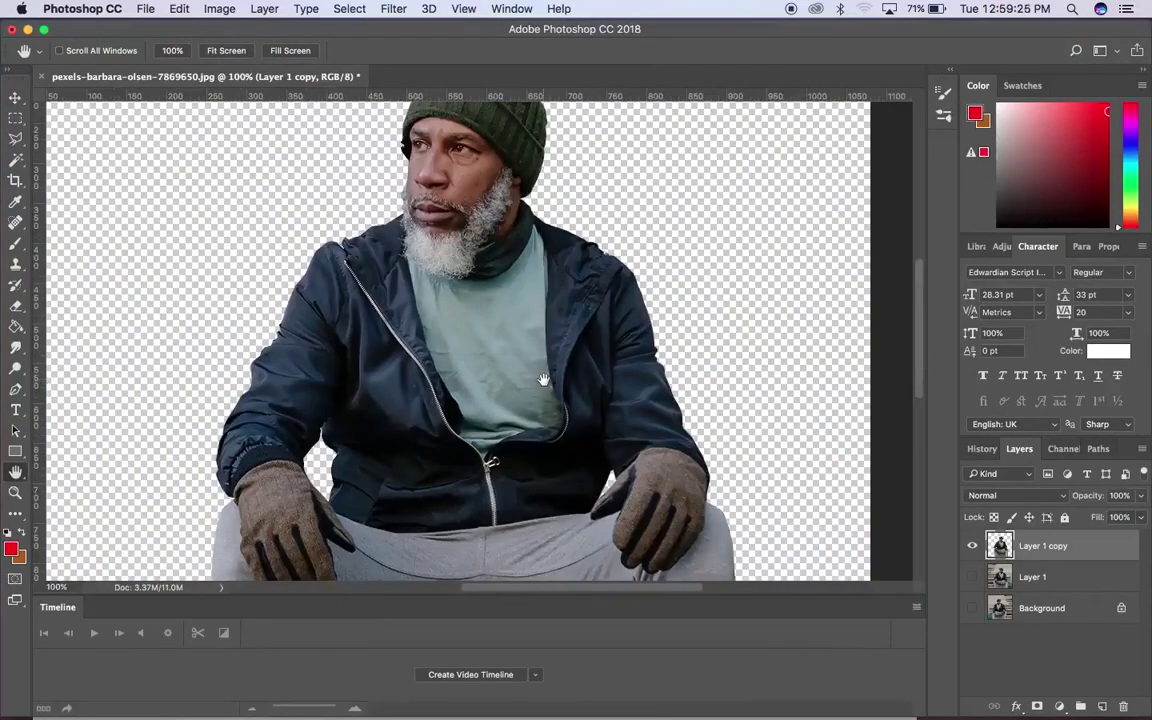
pyautogui.press('super+minus')
pyautogui.press('super+minus')
pyautogui.press('v')
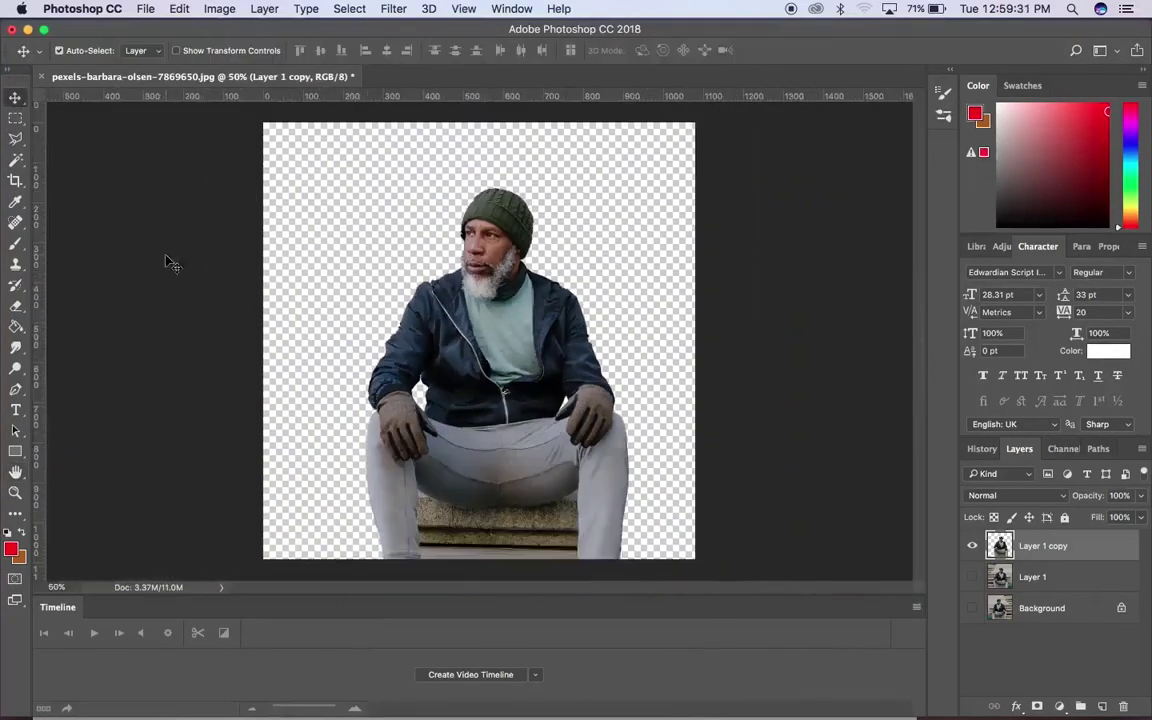
# Trace the light shirt with the Polygonal Lasso from the zip pull up the jacket opening, along the collar and beard, and partway down the other side
pyautogui.press('super+plus')
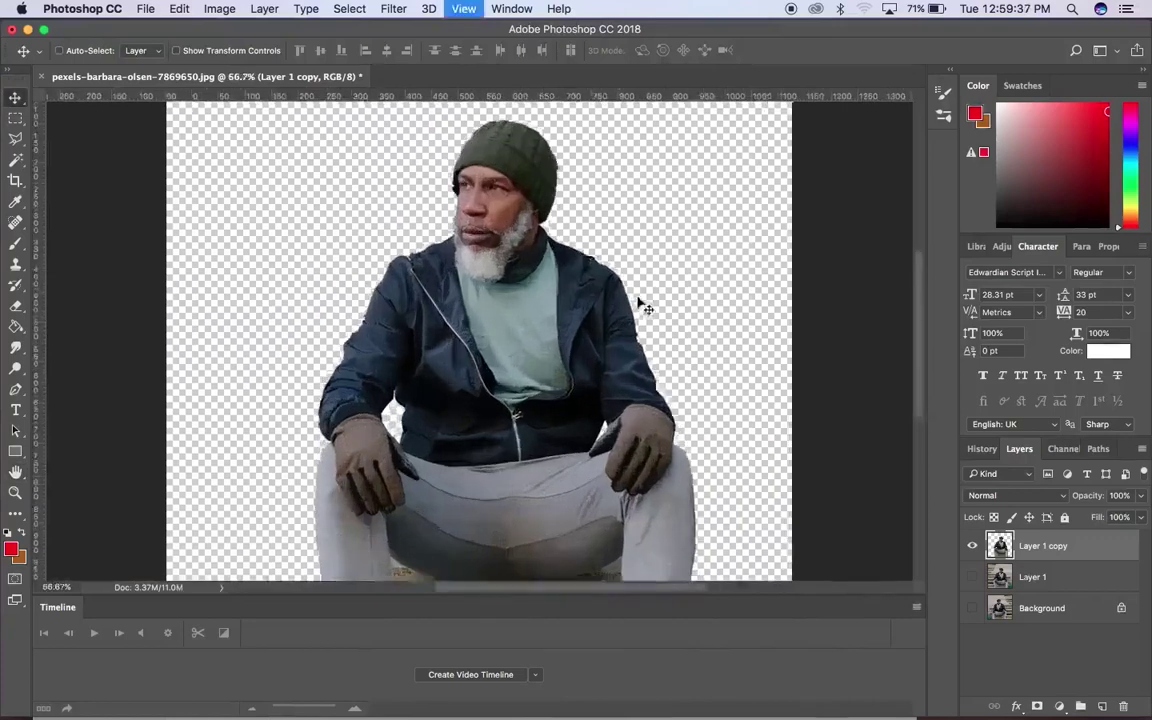
pyautogui.press('super+plus')
pyautogui.press('super+plus')
pyautogui.press('h')
pyautogui.moveTo(655, 320); pyautogui.dragTo(622, 340)
pyautogui.press('l')
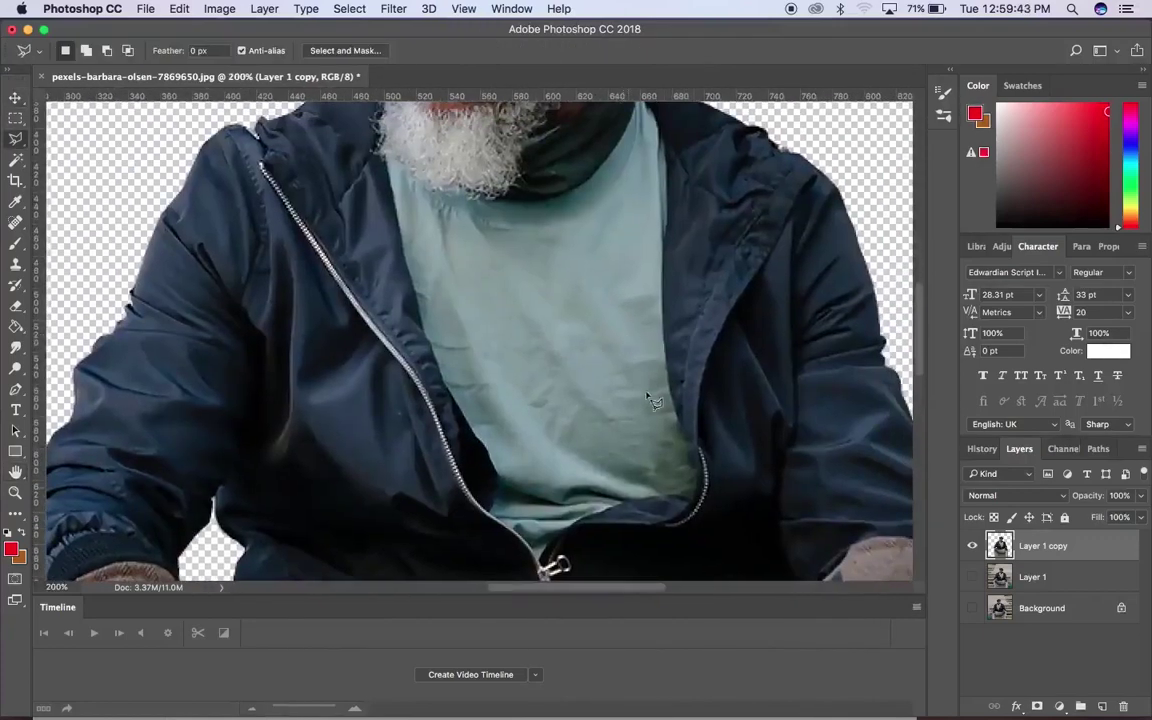
pyautogui.moveTo(552, 556)
pyautogui.mouseDown()
pyautogui.moveTo(695, 487)
pyautogui.moveTo(685, 400)
pyautogui.moveTo(663, 355)
pyautogui.moveTo(657, 113)
pyautogui.moveTo(647, 277)
pyautogui.moveTo(636, 256)
pyautogui.moveTo(641, 288)
pyautogui.moveTo(590, 357)
pyautogui.moveTo(595, 347)
pyautogui.moveTo(555, 377)
pyautogui.moveTo(503, 378)
pyautogui.mouseUp()
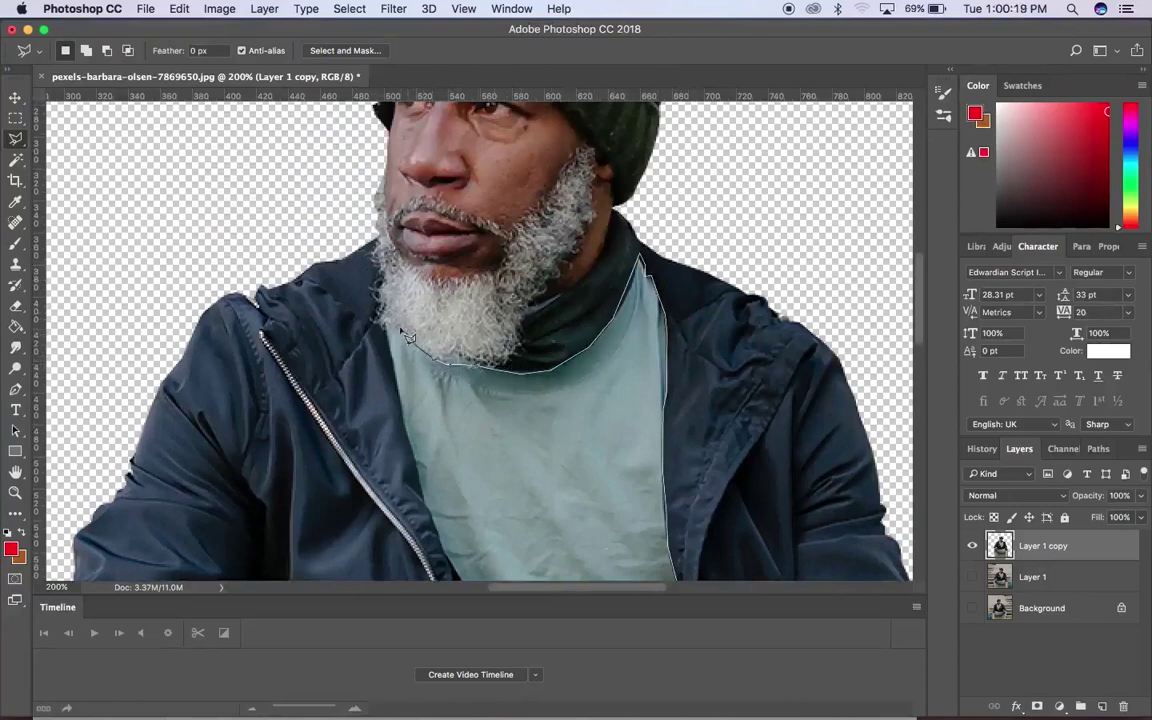
pyautogui.moveTo(413, 405)
pyautogui.mouseDown()
pyautogui.moveTo(412, 336)
pyautogui.moveTo(425, 383)
pyautogui.mouseUp()
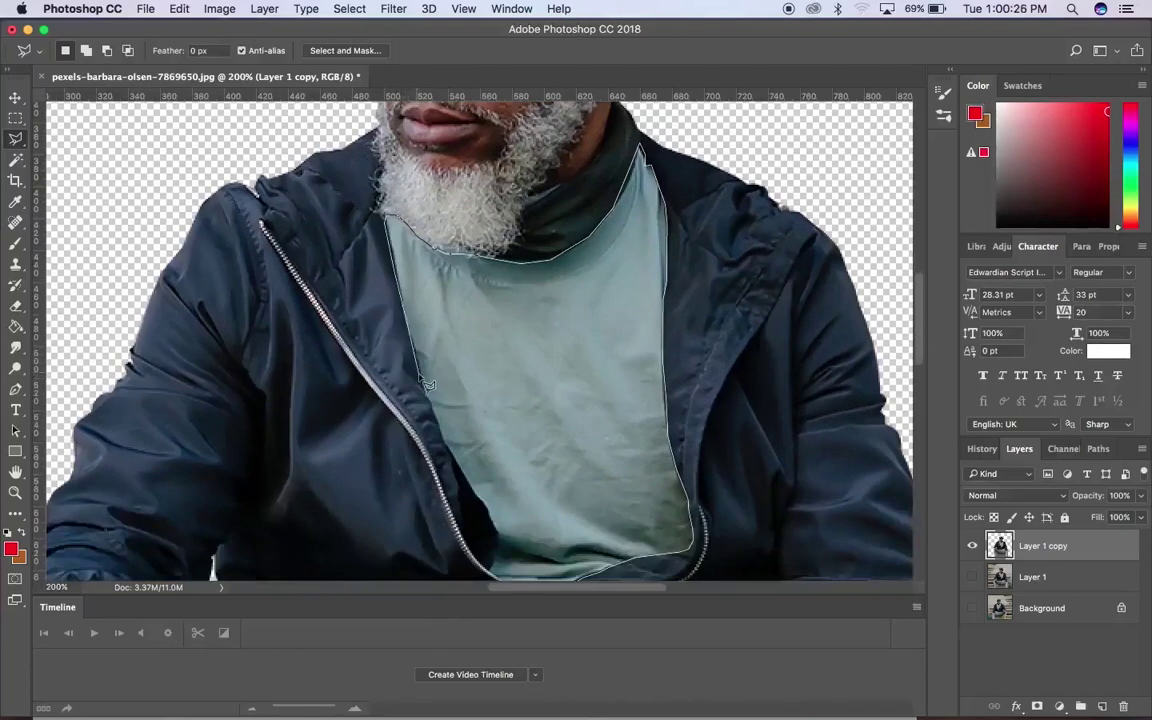
# Continue the shirt outline down the other jacket edge and along the zipper, and close it at the zip pull
pyautogui.click(496, 533)
pyautogui.scroll(-3, 500, 548)
pyautogui.click(496, 471)
pyautogui.click(490, 488)
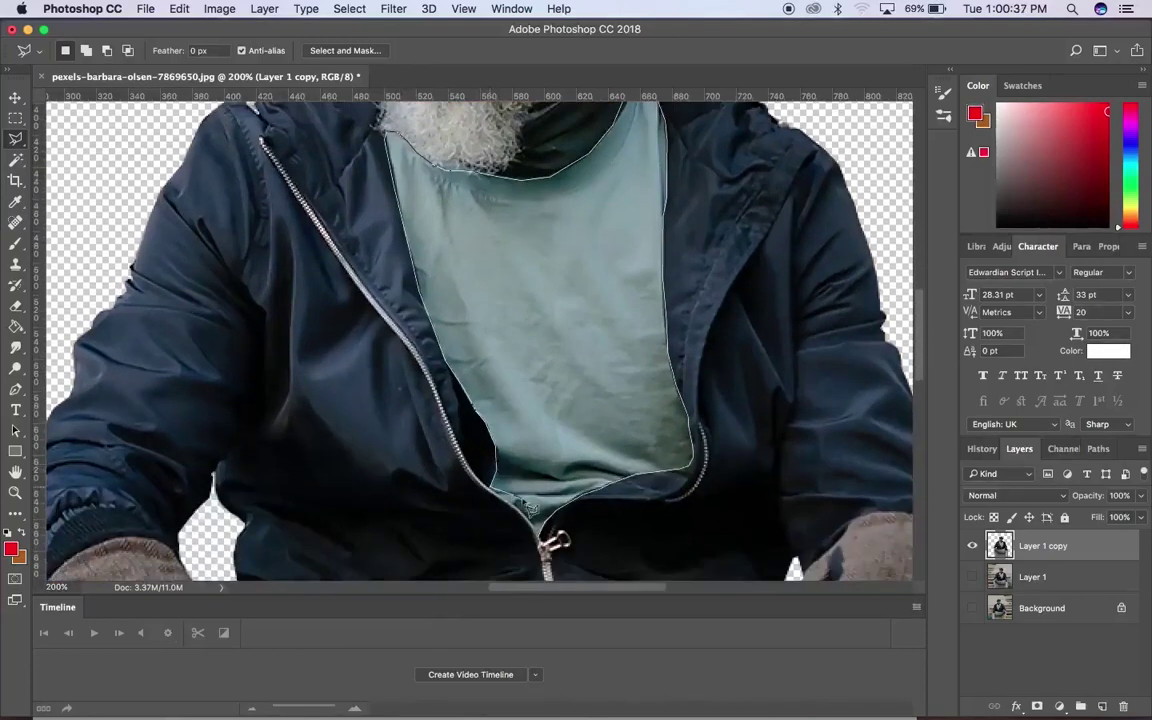
pyautogui.scroll(3, 512, 505)
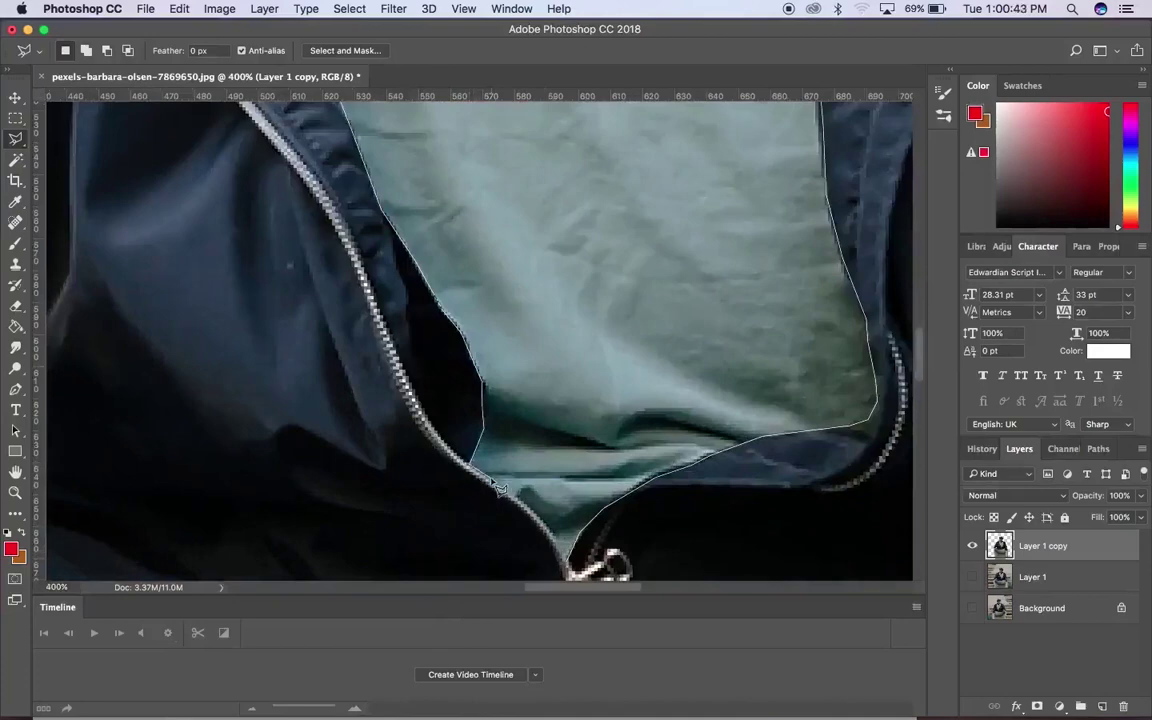
pyautogui.moveTo(555, 536)
pyautogui.mouseDown()
pyautogui.moveTo(510, 482)
pyautogui.moveTo(520, 512)
pyautogui.moveTo(578, 468)
pyautogui.mouseUp()
# Add a new layer, fill the shirt selection with a dark blue sampled from the jacket, and deselect
pyautogui.press('super+minus')
pyautogui.press('super+minus')
pyautogui.press('super+minus')
pyautogui.press('alt+shift+super+n')
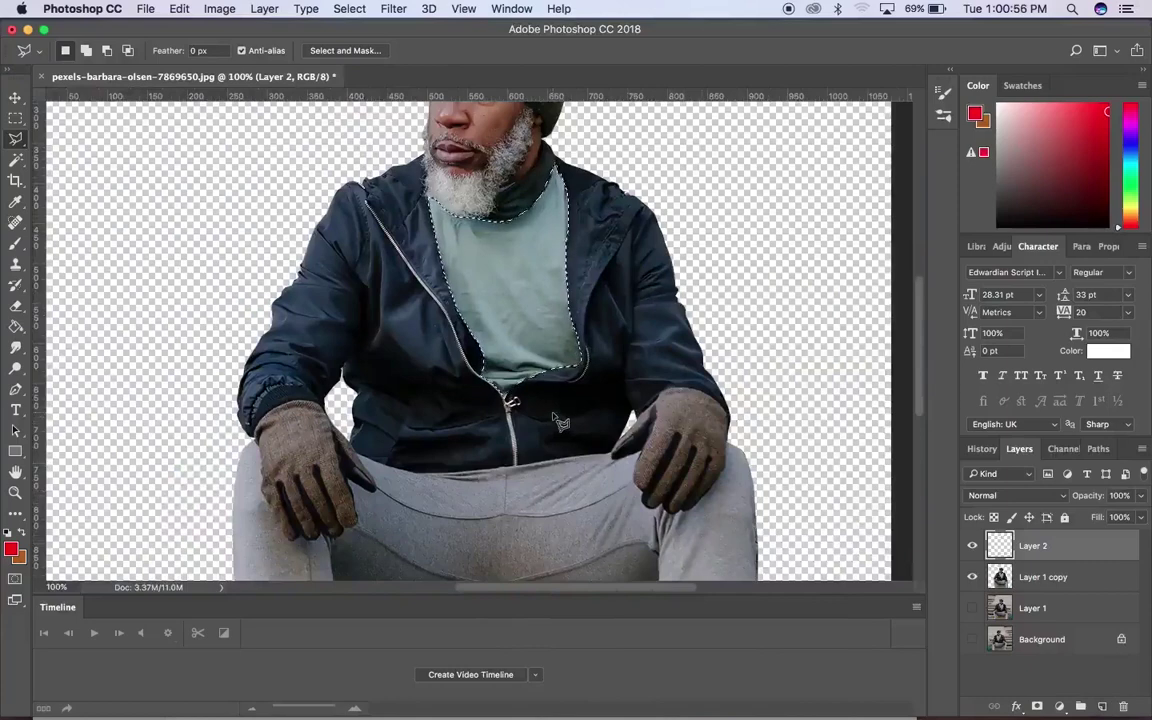
pyautogui.press('i')
pyautogui.click(578, 256)
pyautogui.press('g')
pyautogui.click(527, 252)
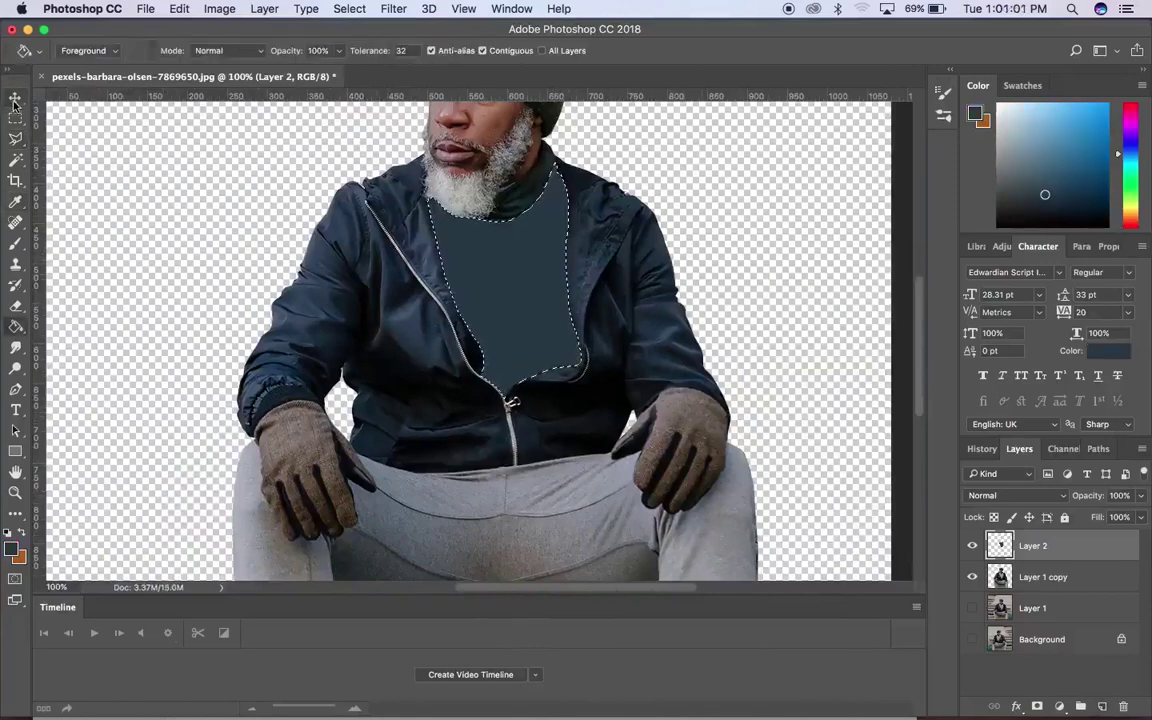
pyautogui.click(15, 97)
pyautogui.press('super+d')
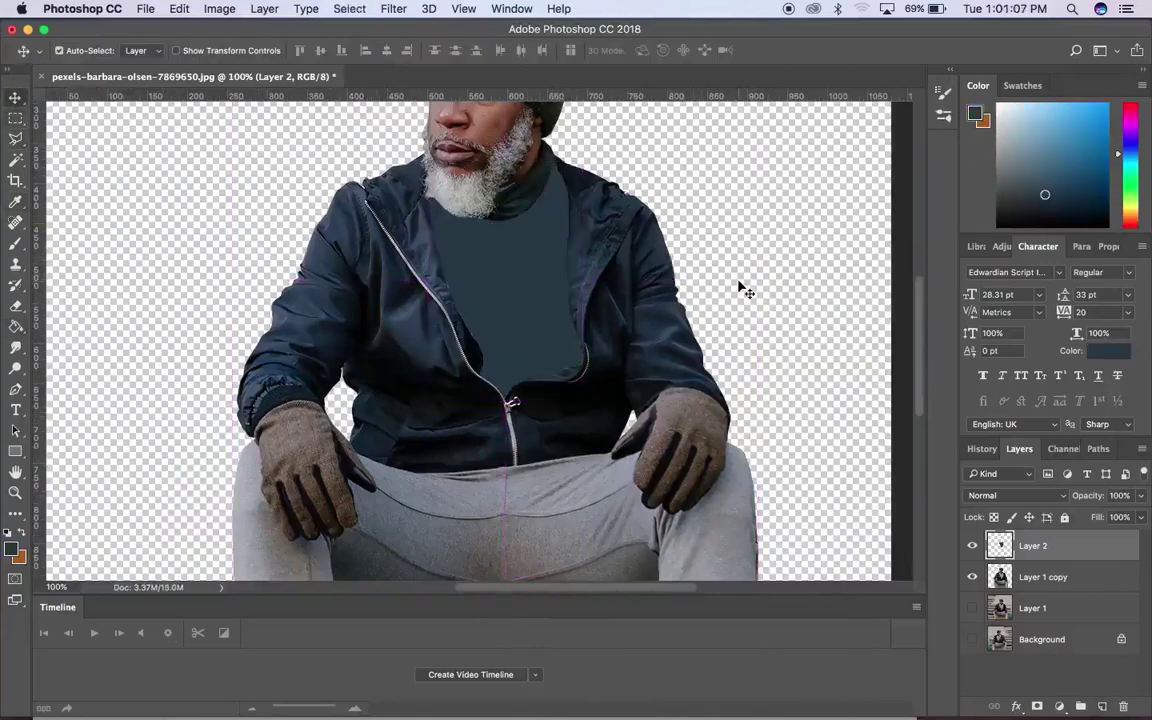
# Try different blend modes on the shirt color layer, set it to Multiply, and compare the shirt with the layer hidden and shown
pyautogui.hotkey('shift', '+')
pyautogui.hotkey('shift', '+')
pyautogui.hotkey('shift', '+')
pyautogui.hotkey('shift', '+')
pyautogui.hotkey('shift', '+')
pyautogui.hotkey('shift', '+')
pyautogui.hotkey('shift', '+')
pyautogui.hotkey('shift', '+')
pyautogui.hotkey('shift', '+')
pyautogui.hotkey('shift', '+')
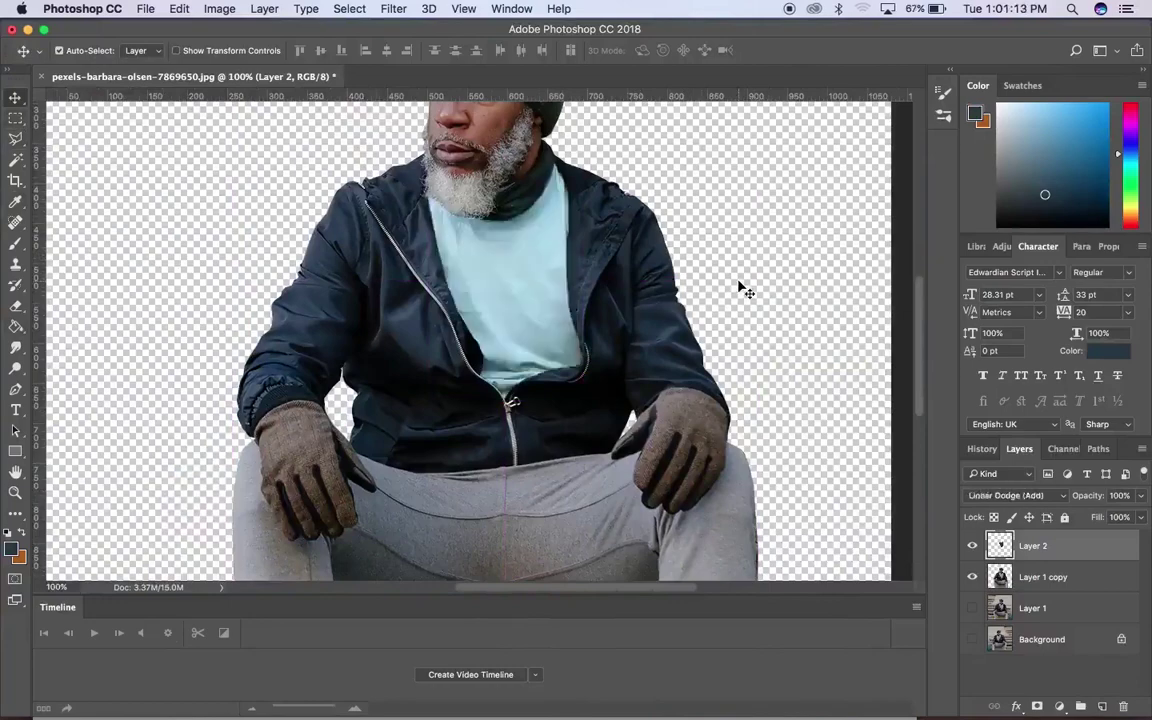
pyautogui.hotkey('shift', '-')
pyautogui.hotkey('shift', '-')
pyautogui.hotkey('shift', '-')
pyautogui.hotkey('shift', '-')
pyautogui.hotkey('shift', '-')
pyautogui.hotkey('shift', '-')
pyautogui.hotkey('shift', '-')
pyautogui.hotkey('shift', '-')
pyautogui.hotkey('shift', '+')
pyautogui.press('super+minus')
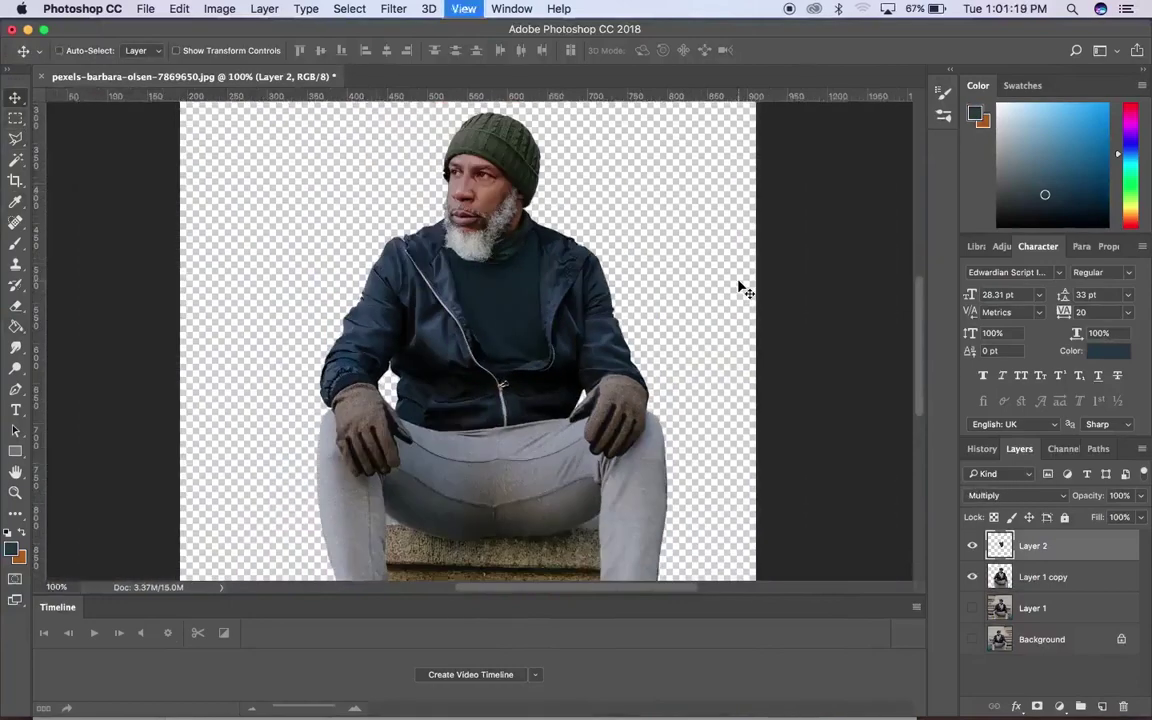
pyautogui.click(972, 546)
pyautogui.click(972, 546)
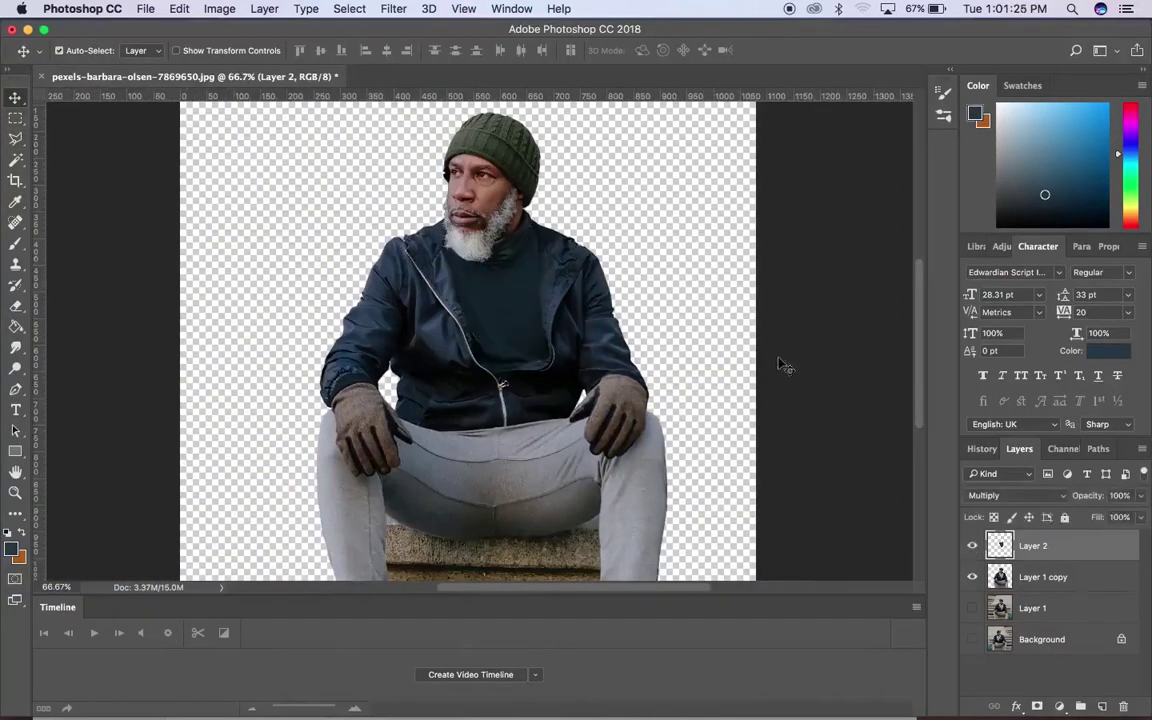
# Outline the beard on Layer 1 copy with the freehand Lasso and copy it to a new layer
pyautogui.press('super+plus')
pyautogui.press('super+plus')
pyautogui.press('space')
pyautogui.moveTo(636, 298); pyautogui.dragTo(623, 392)
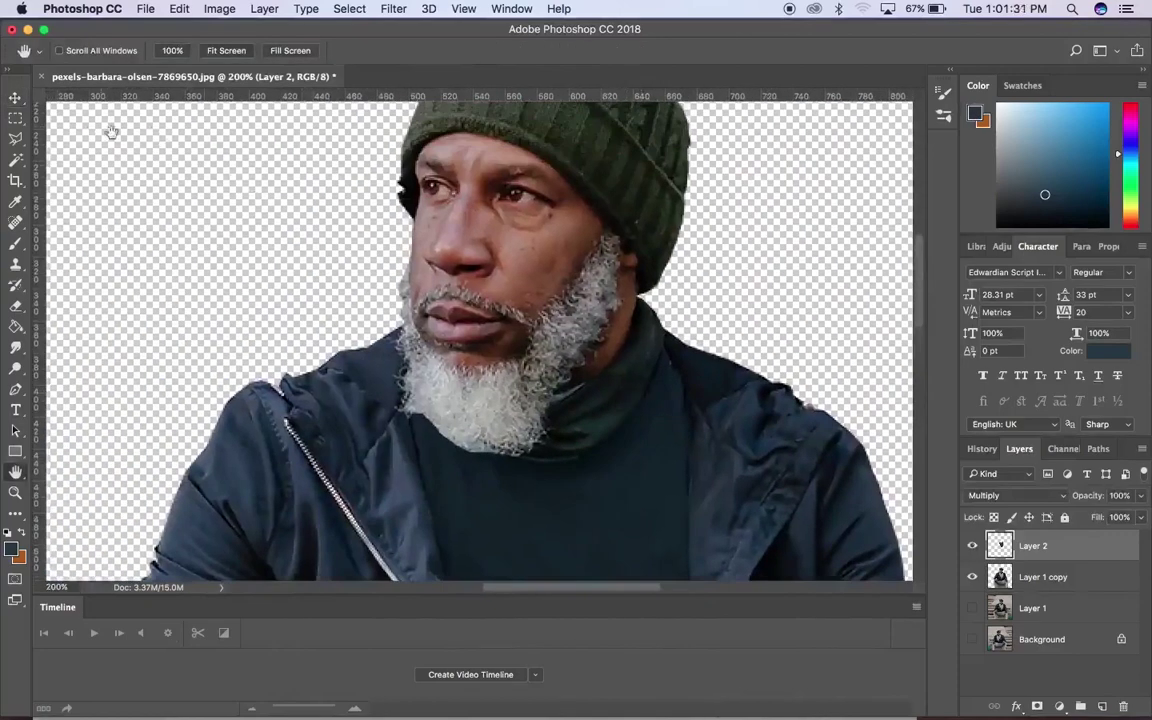
pyautogui.press('v')
pyautogui.hotkey('alt', '[')
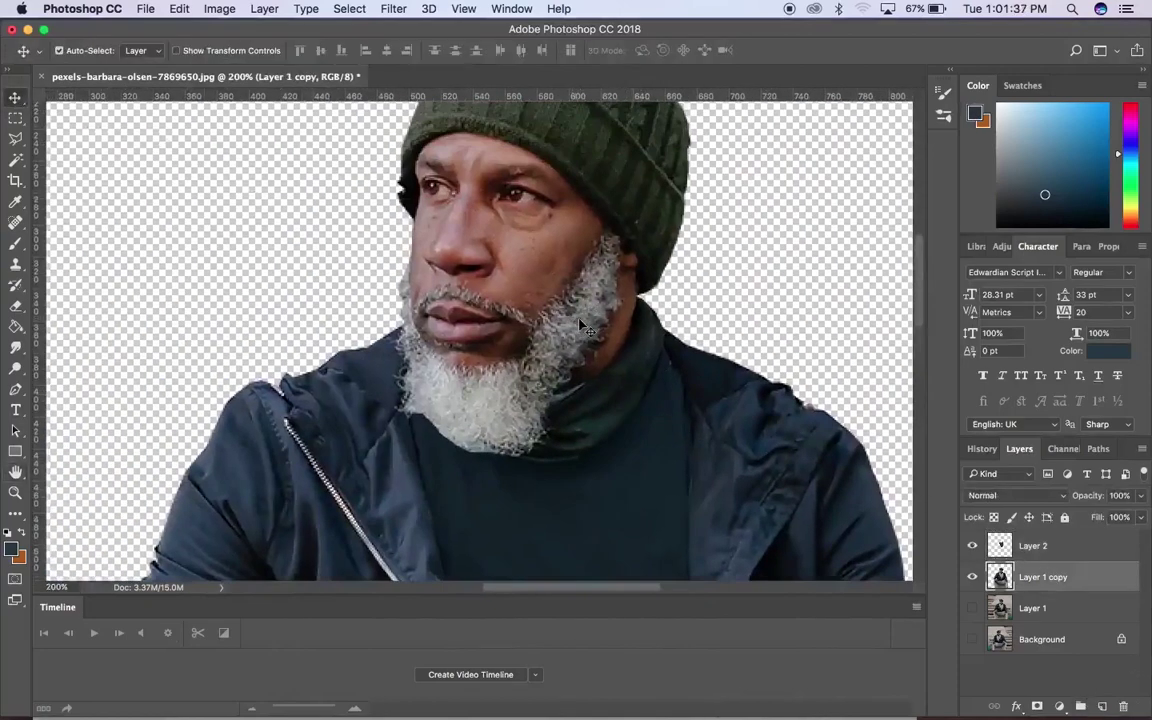
pyautogui.press('l')
pyautogui.moveTo(607, 237)
pyautogui.mouseDown()
pyautogui.moveTo(625, 278)
pyautogui.moveTo(530, 462)
pyautogui.moveTo(475, 455)
pyautogui.moveTo(426, 428)
pyautogui.moveTo(410, 283)
pyautogui.moveTo(409, 318)
pyautogui.moveTo(439, 364)
pyautogui.moveTo(493, 382)
pyautogui.moveTo(553, 318)
pyautogui.mouseUp()
pyautogui.hotkey('ctrl', 'j')
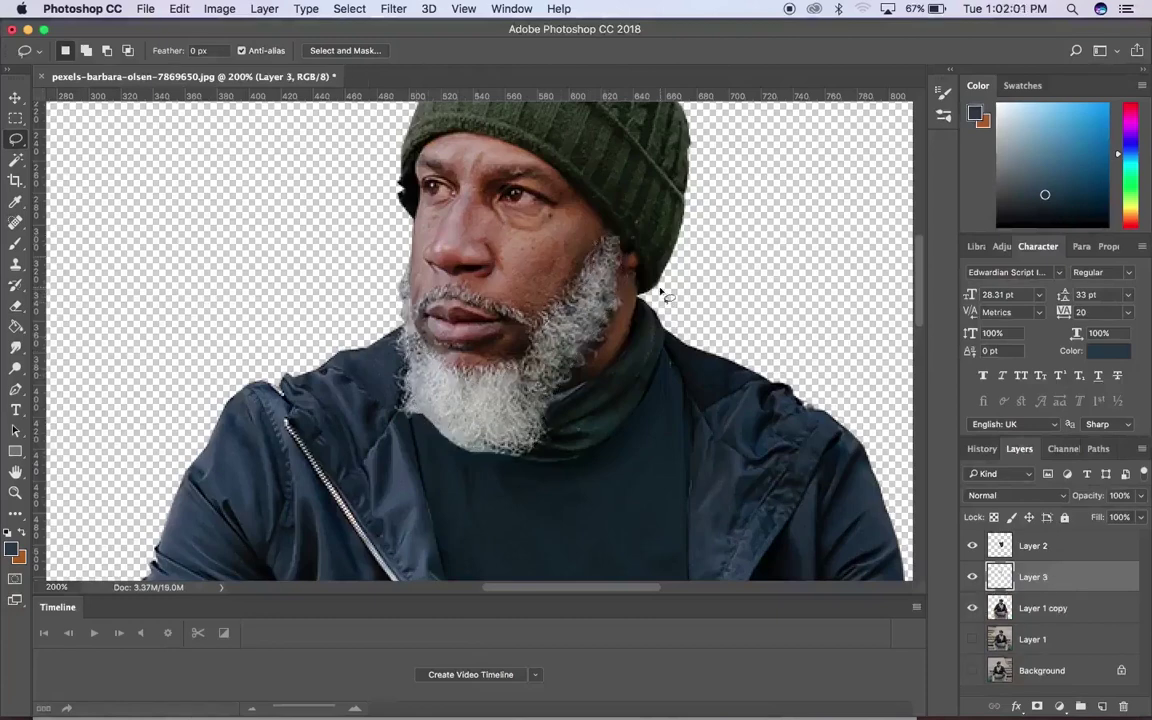
# Whiten the beard copy with Levels by raising the shadow input and strongly lowering the highlight input
pyautogui.hotkey('ctrl', 'l')
pyautogui.moveTo(995, 345); pyautogui.dragTo(953, 345)
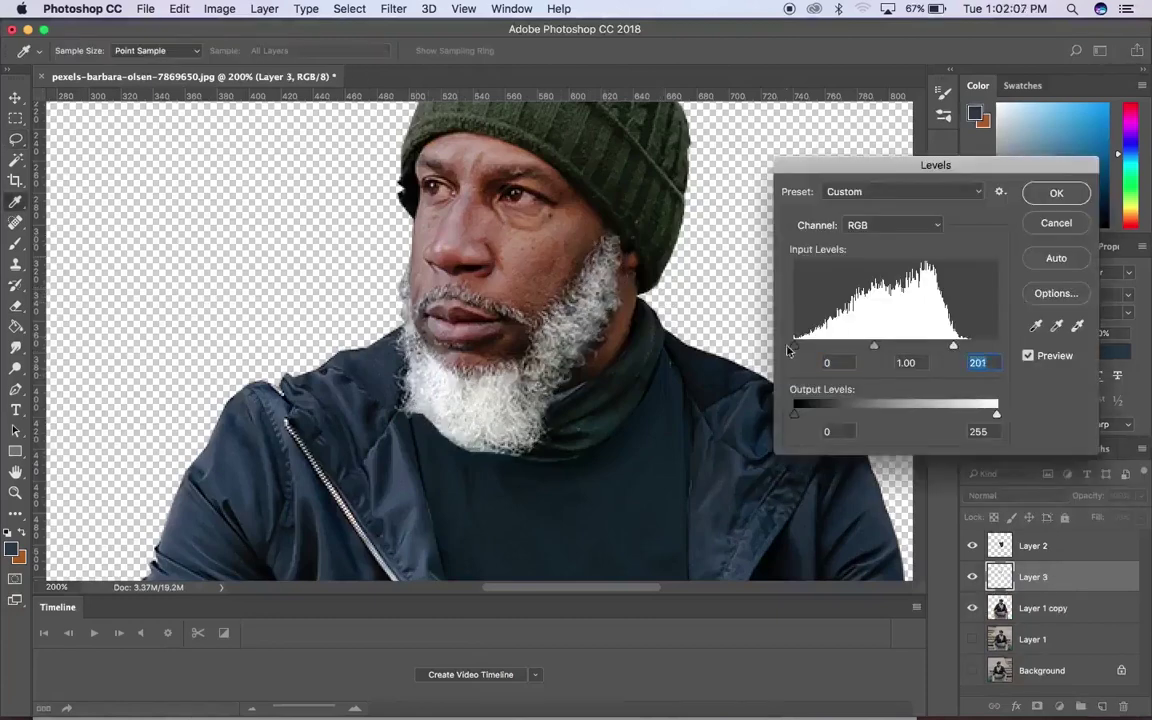
pyautogui.moveTo(797, 346); pyautogui.dragTo(820, 352)
pyautogui.moveTo(954, 347); pyautogui.dragTo(860, 347)
pyautogui.click(1057, 191)
pyautogui.press('w')
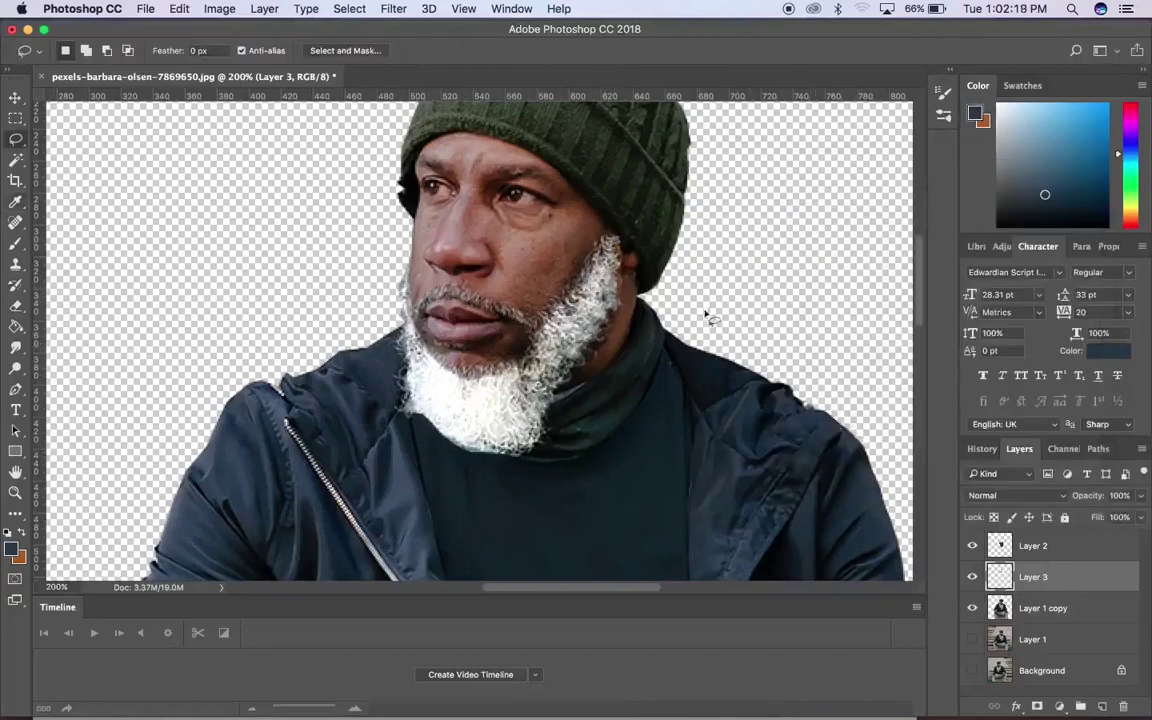
# Switch to the Eraser and reduce its brush size to 15 px for the whitened beard's lower edge
pyautogui.press('e')
pyautogui.press('[')
pyautogui.press('[')
pyautogui.press('[')
pyautogui.press('[')
pyautogui.press('[')
pyautogui.press('[')
pyautogui.press('[')
pyautogui.press('[')
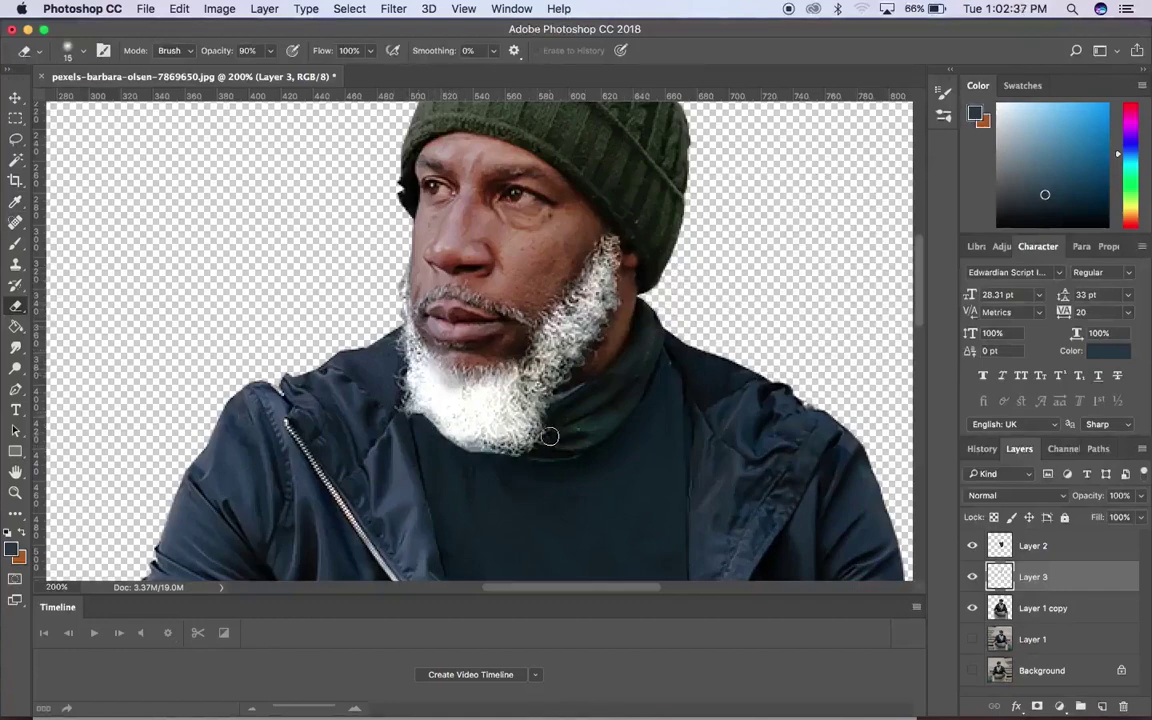
# Place the photo of the bearded man in a grey hat from the broke_to_Billion folder and bring it above all other layers
pyautogui.click(14, 116)
pyautogui.press('super+minus')
pyautogui.press('super+minus')
pyautogui.press('super+minus')
pyautogui.click(15, 97)
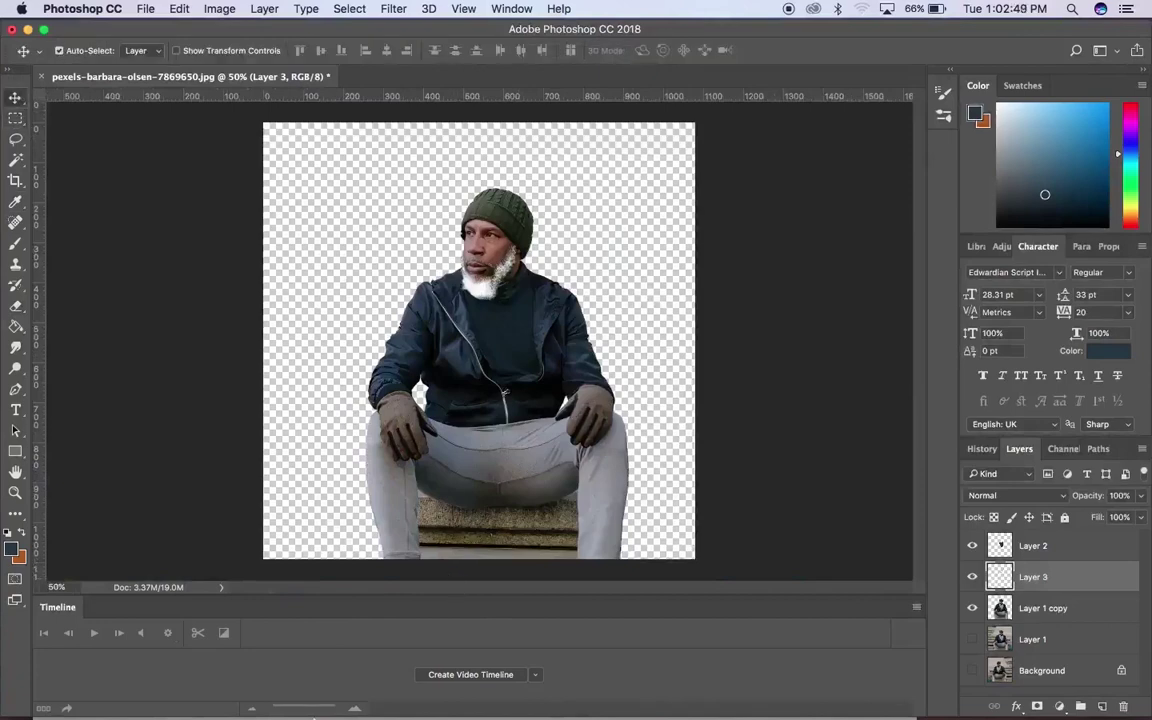
pyautogui.click(214, 703)
pyautogui.moveTo(573, 206); pyautogui.dragTo(594, 448)
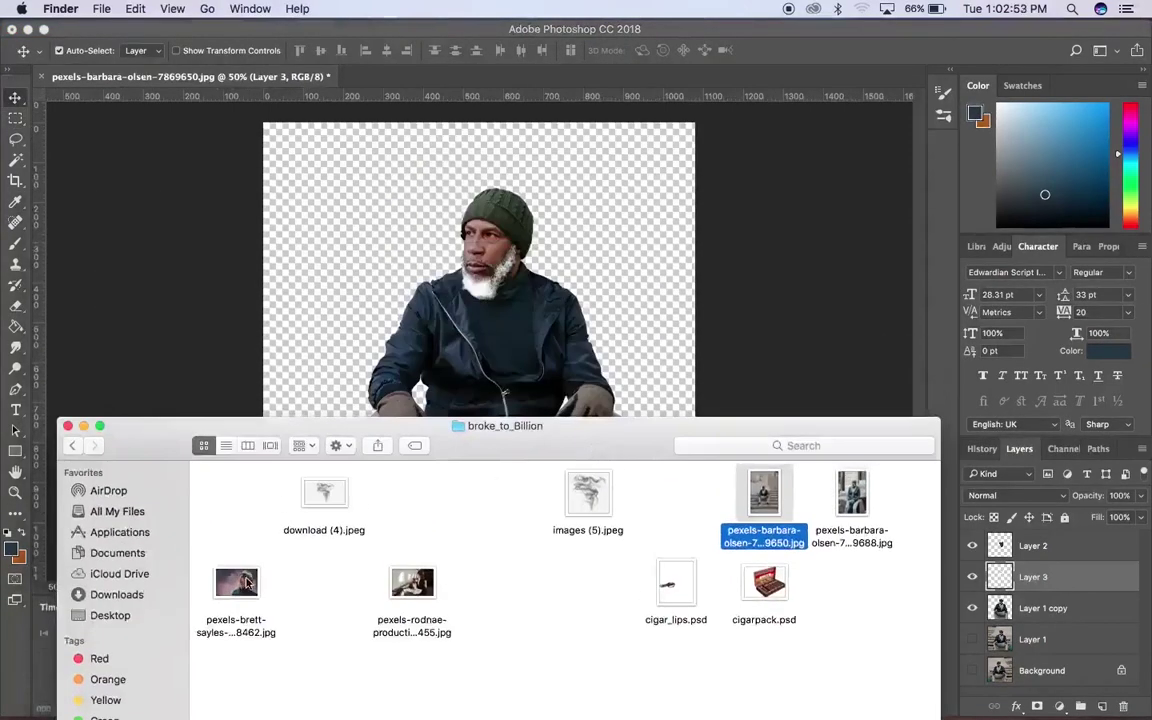
pyautogui.moveTo(248, 582); pyautogui.dragTo(515, 195)
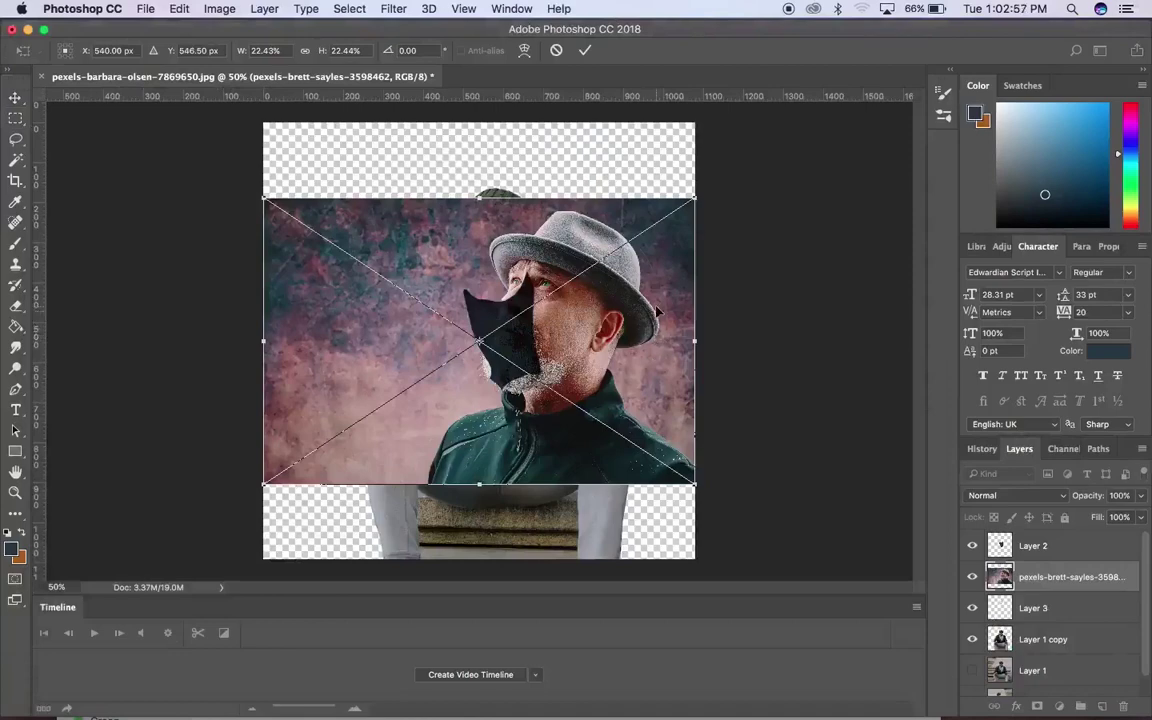
pyautogui.press('Return')
pyautogui.press('super+]')
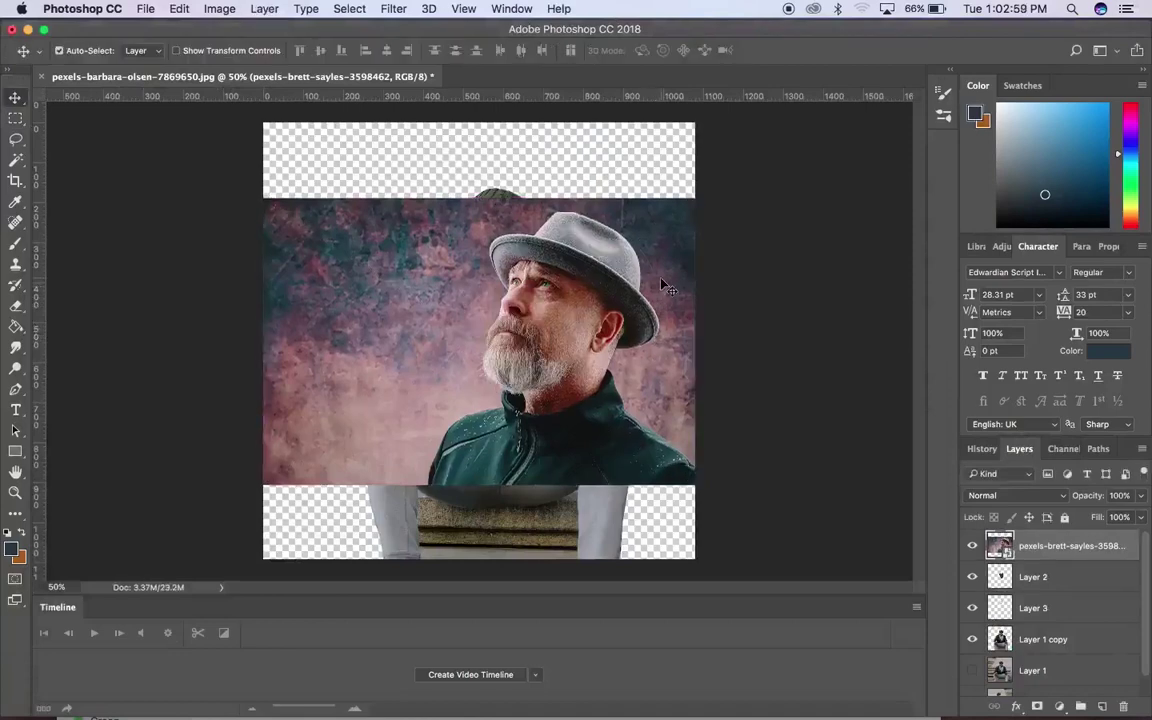
# Outline the grey hat's rear brim and crown with the Polygonal Lasso, up to where the crown meets the front brim
pyautogui.press('super+equal')
pyautogui.press('super+equal')
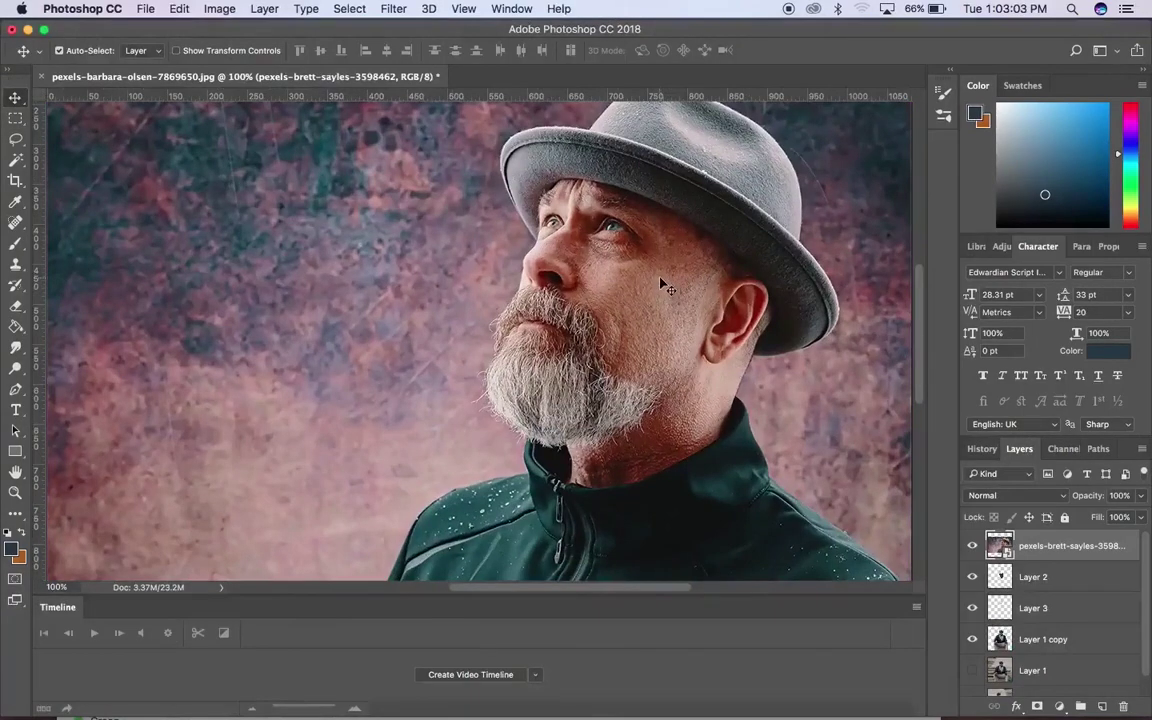
pyautogui.press('h')
pyautogui.moveTo(656, 265); pyautogui.dragTo(449, 351)
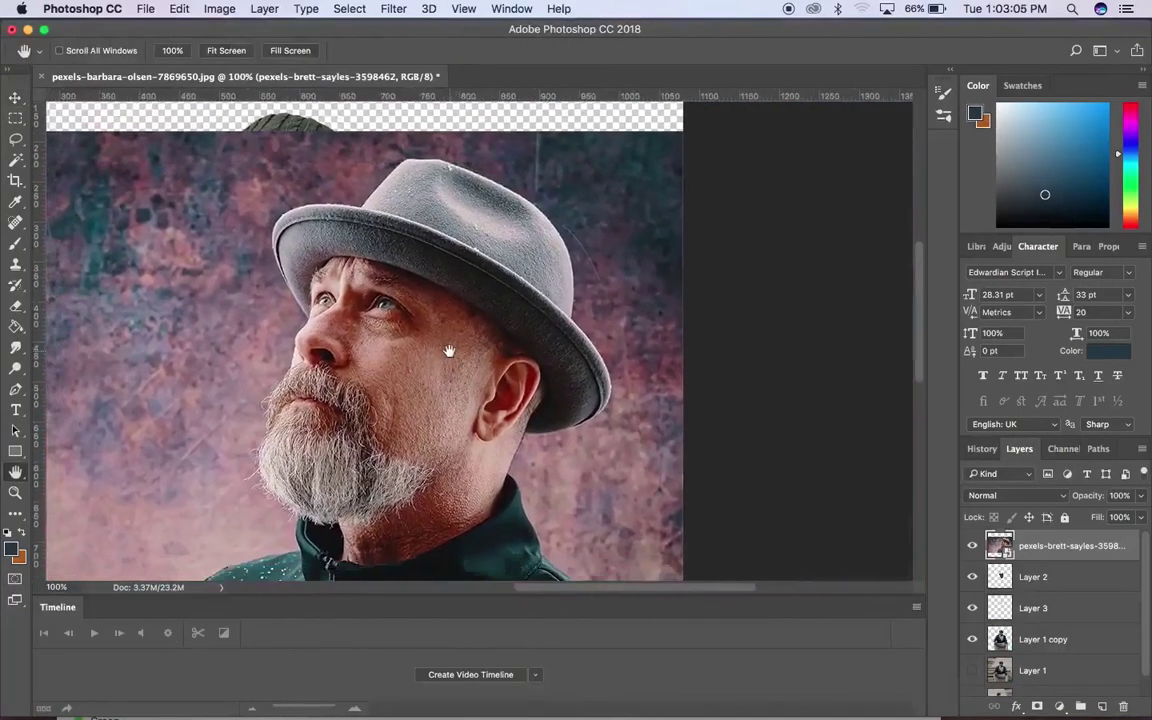
pyautogui.press('l')
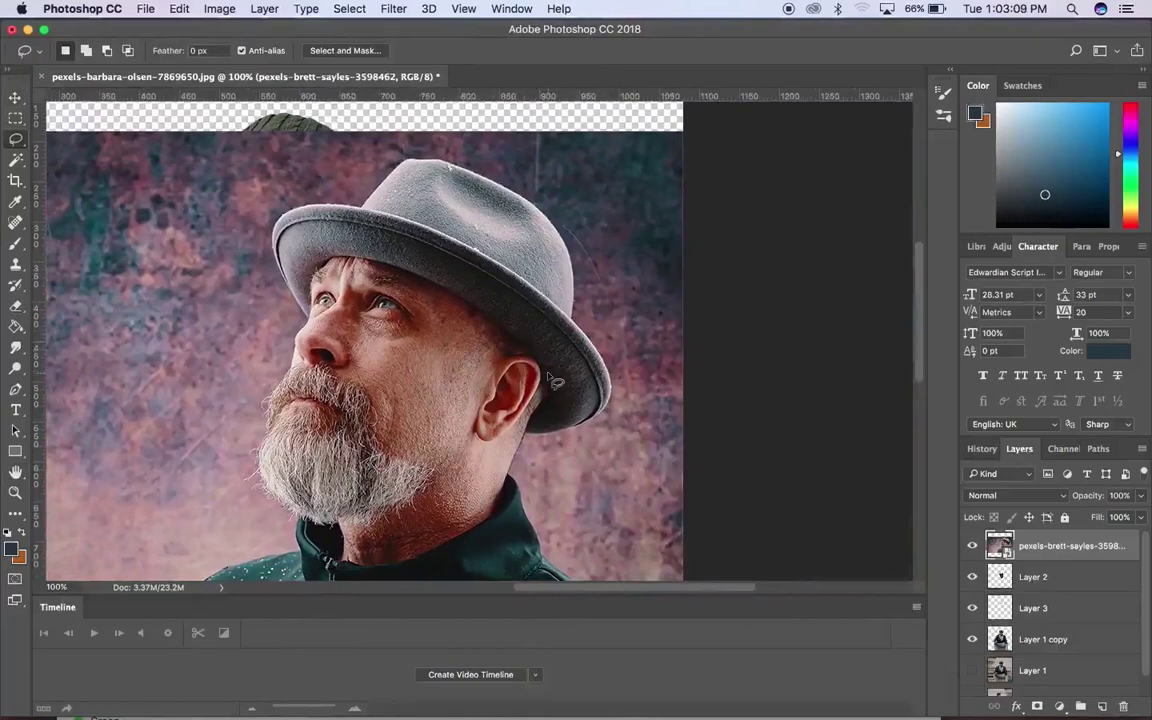
pyautogui.hotkey('shift', 'l')
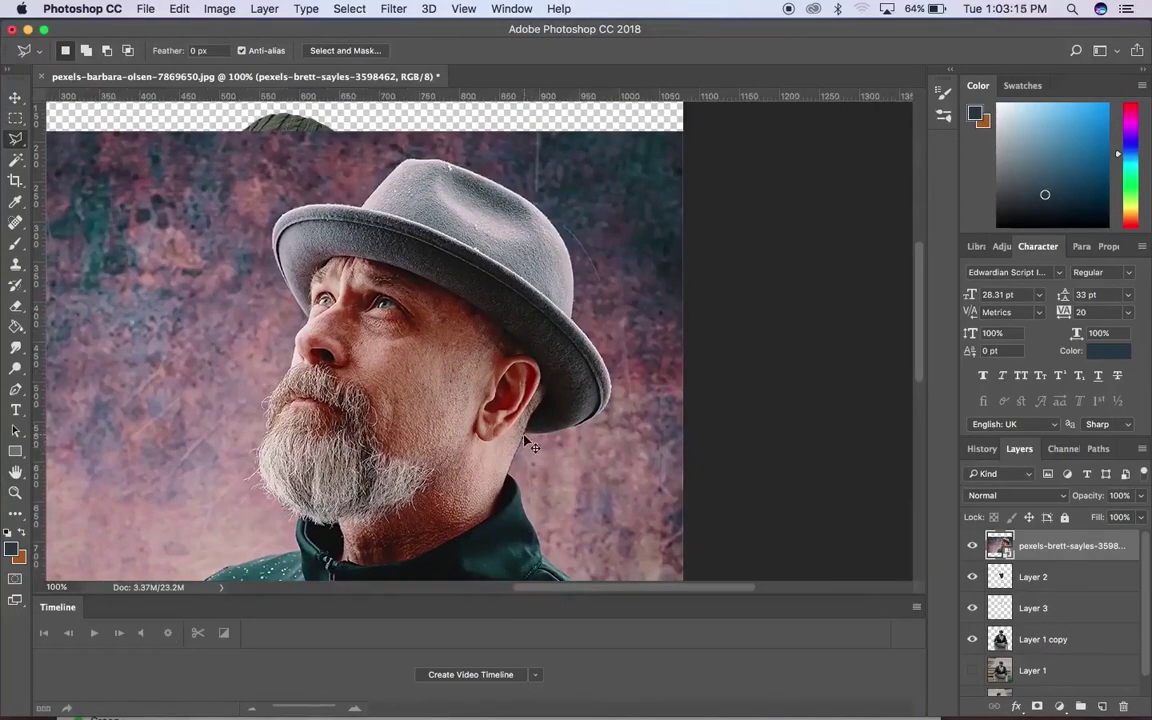
pyautogui.press('super+plus')
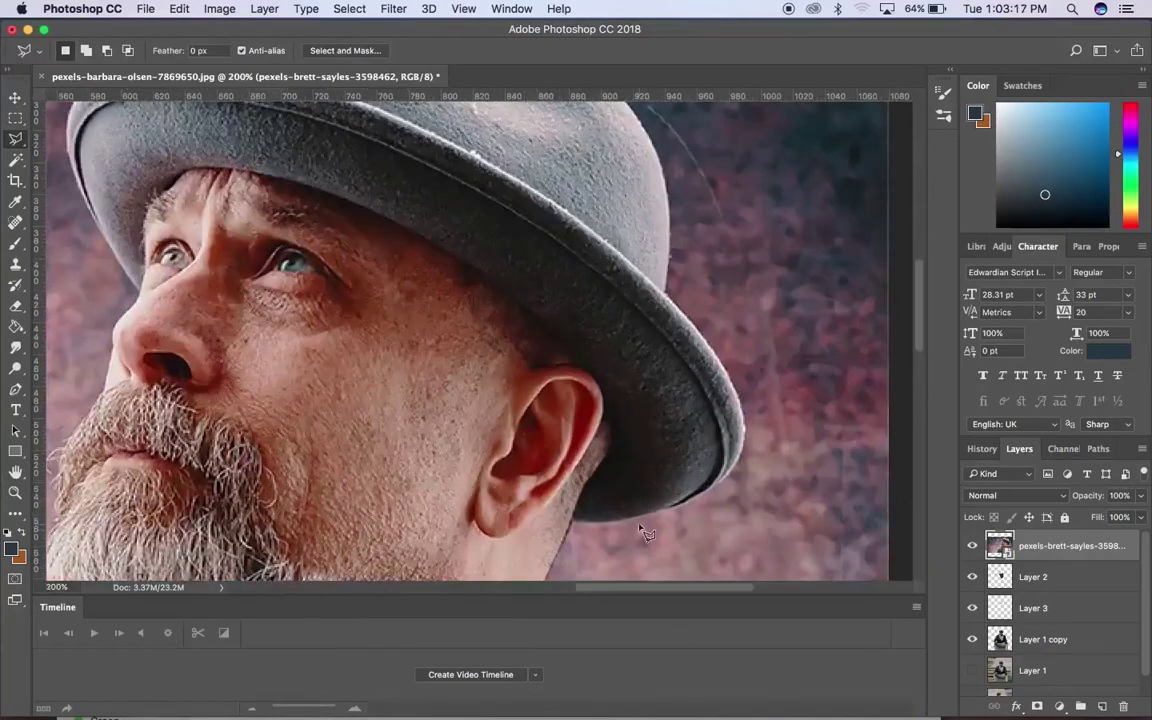
pyautogui.press('space')
pyautogui.press('super+minus')
pyautogui.moveTo(620, 468); pyautogui.dragTo(637, 499)
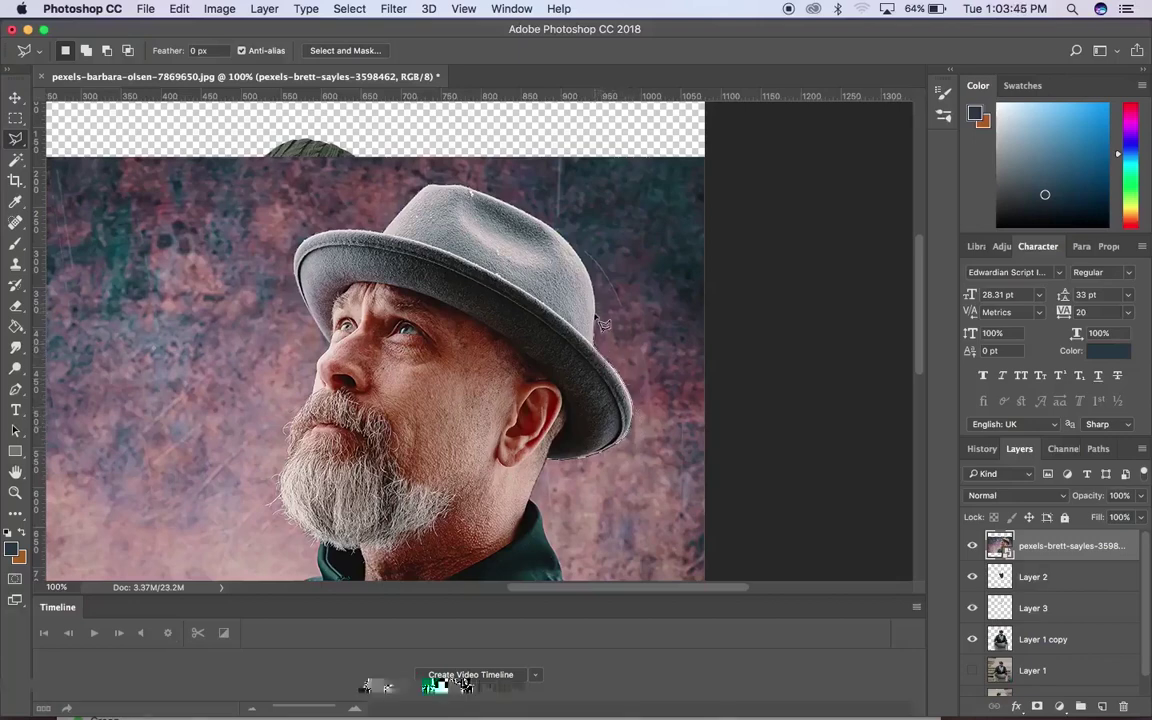
pyautogui.scroll(2, 598, 321)
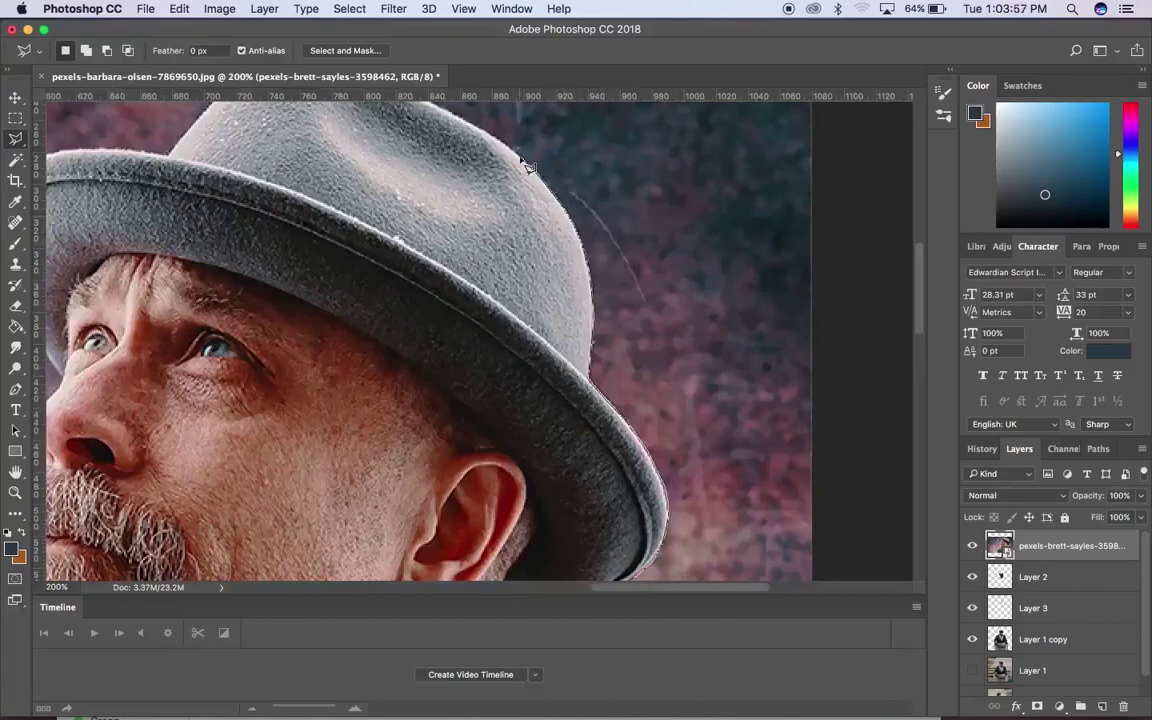
pyautogui.scroll(3, 445, 130)
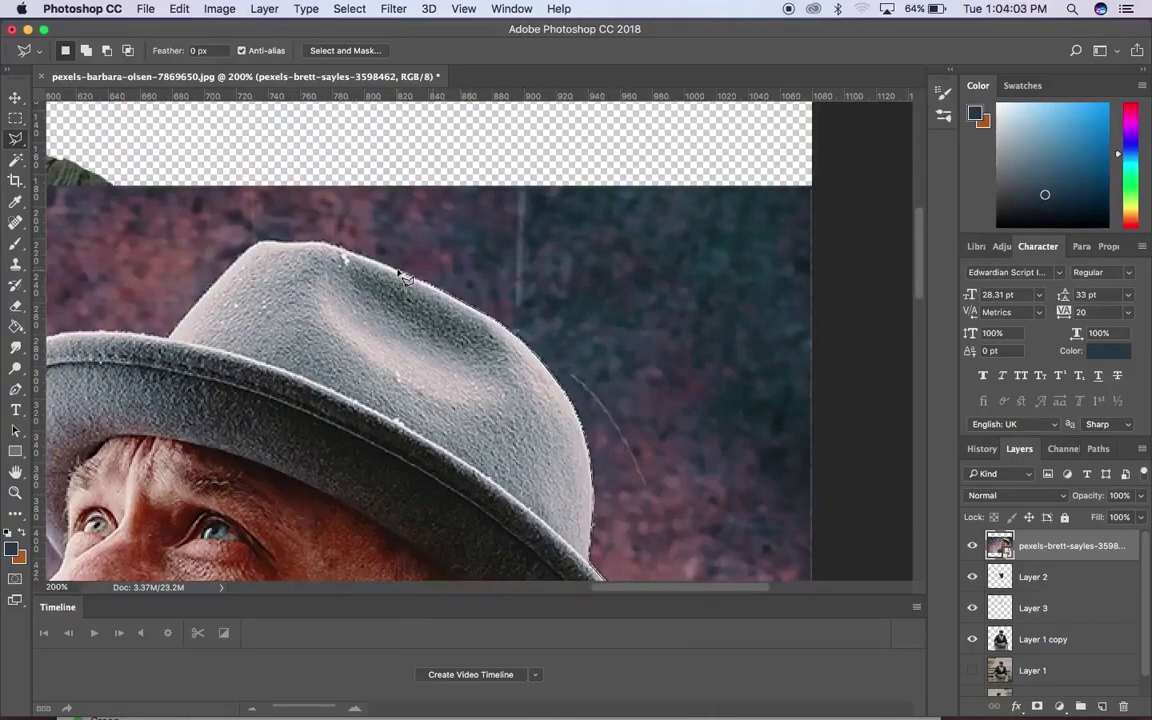
pyautogui.click(329, 243)
pyautogui.moveTo(287, 252)
pyautogui.mouseDown()
pyautogui.moveTo(219, 264)
pyautogui.moveTo(190, 320)
pyautogui.mouseUp()
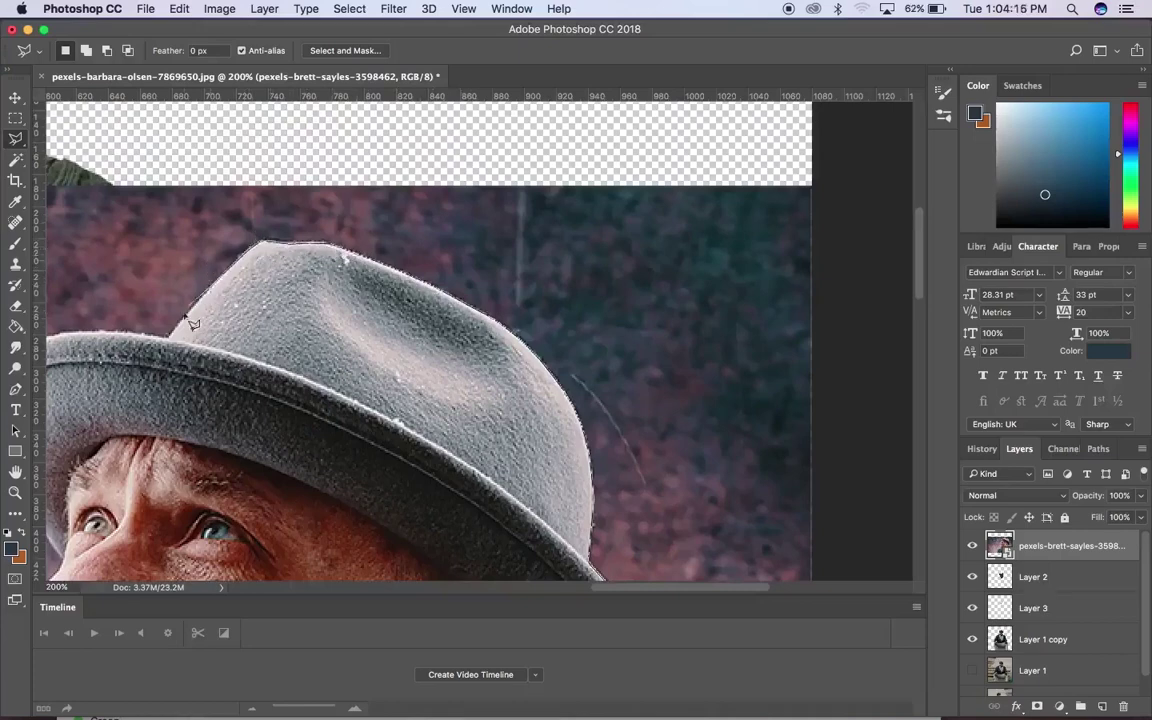
pyautogui.click(174, 333)
# Continue the outline around the hat's front brim, then across the forehead and ear towards the rear brim
pyautogui.hscroll(-5, 108, 280)
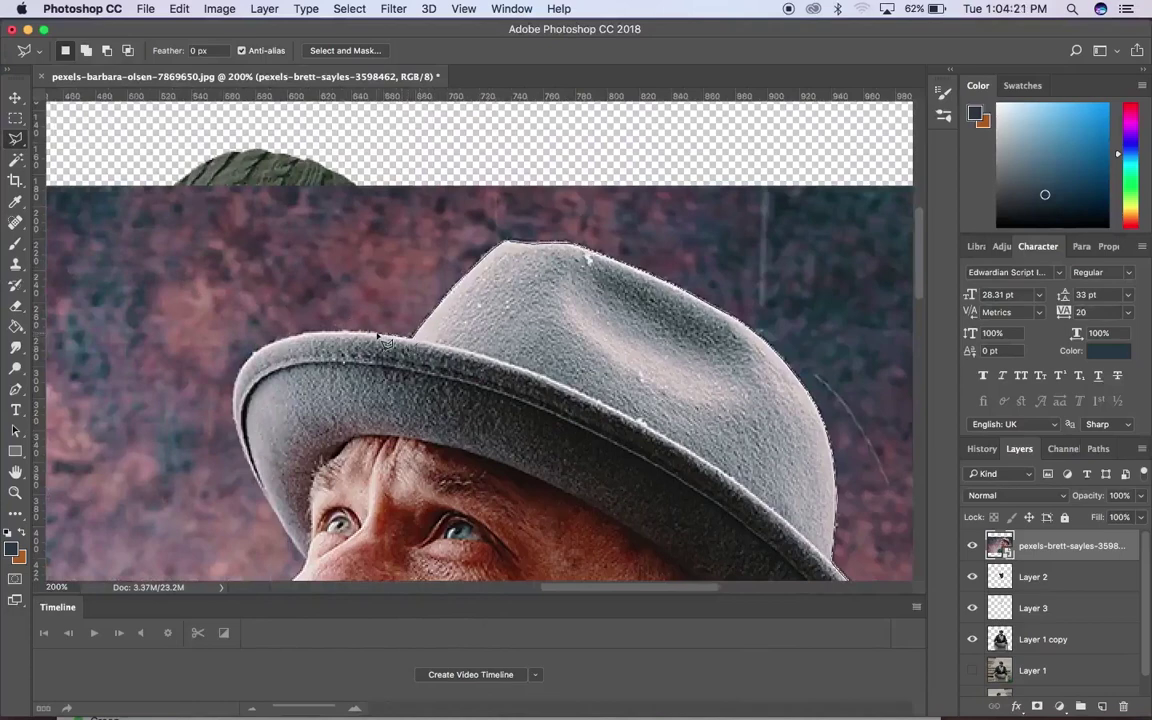
pyautogui.moveTo(383, 341)
pyautogui.mouseDown()
pyautogui.moveTo(261, 353)
pyautogui.moveTo(270, 345)
pyautogui.moveTo(240, 397)
pyautogui.mouseUp()
pyautogui.click(238, 422)
pyautogui.click(243, 446)
pyautogui.scroll(-5, 240, 430)
pyautogui.moveTo(272, 303); pyautogui.dragTo(305, 355)
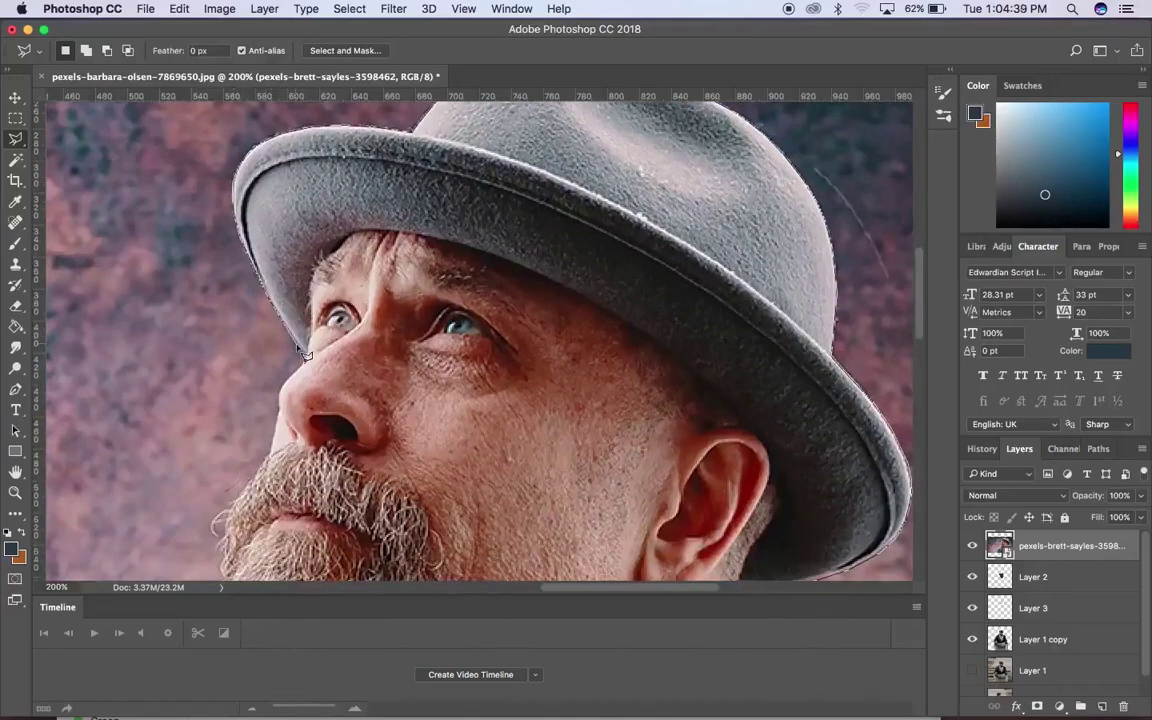
pyautogui.moveTo(285, 265)
pyautogui.mouseDown()
pyautogui.moveTo(493, 373)
pyautogui.moveTo(667, 538)
pyautogui.moveTo(773, 424)
pyautogui.mouseUp()
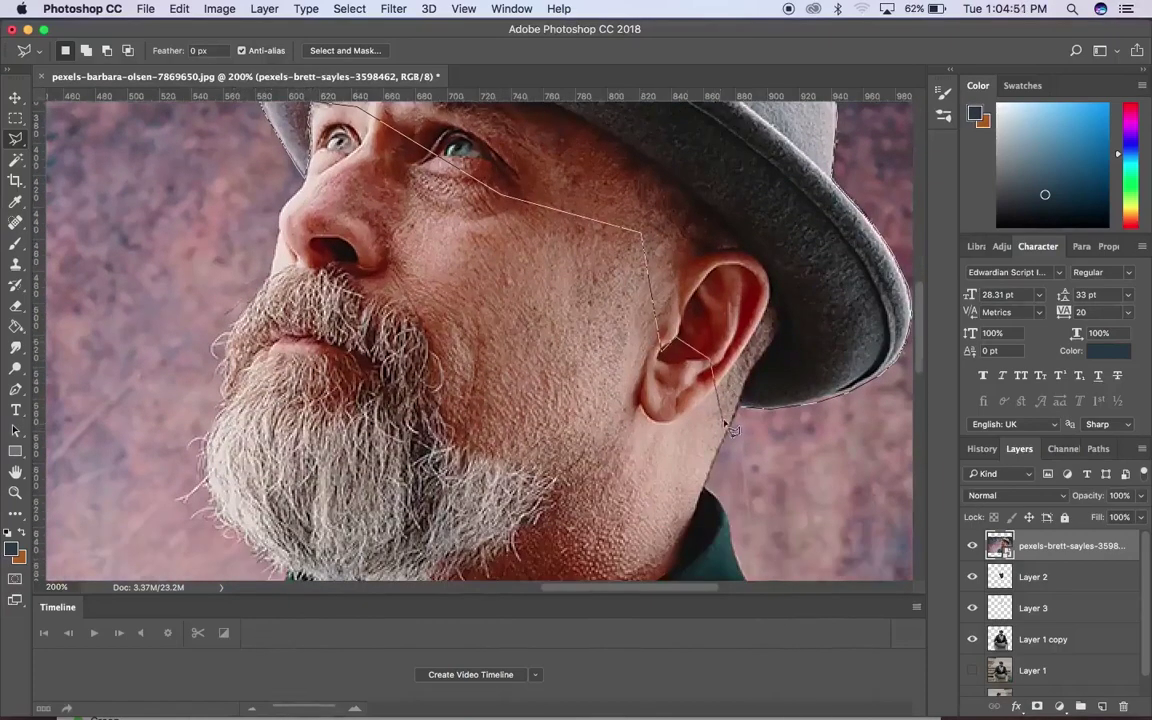
# Close the hat selection, copy it to a new layer, and hide the placed source photo
pyautogui.press('Return')
pyautogui.hotkey('ctrl', 'j')
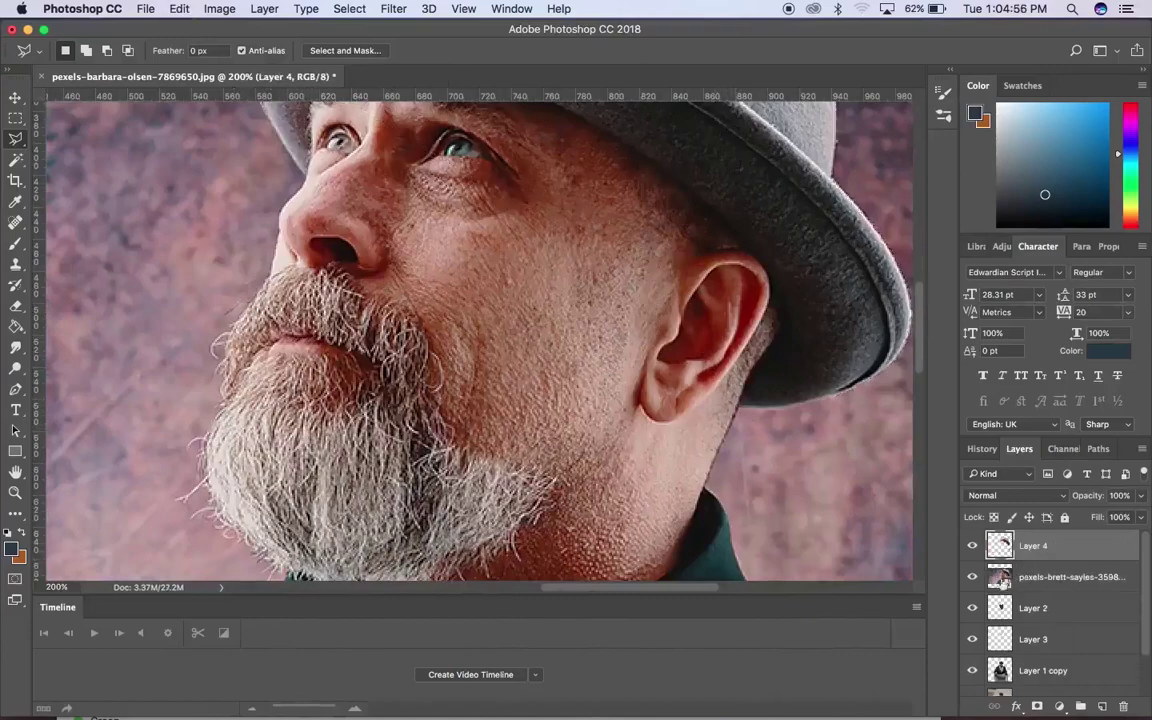
pyautogui.click(972, 578)
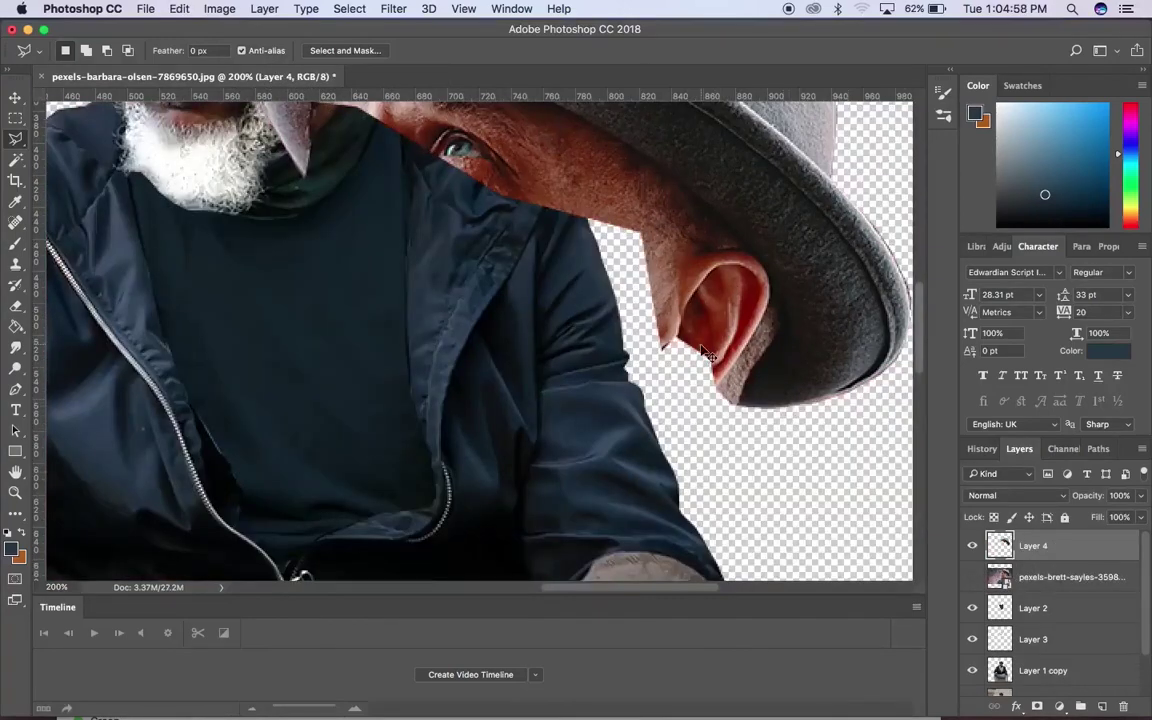
# Move the cut-out hat onto the seated man's head and scale it to about 58%
pyautogui.press('super+minus')
pyautogui.press('super+minus')
pyautogui.press('super+minus')
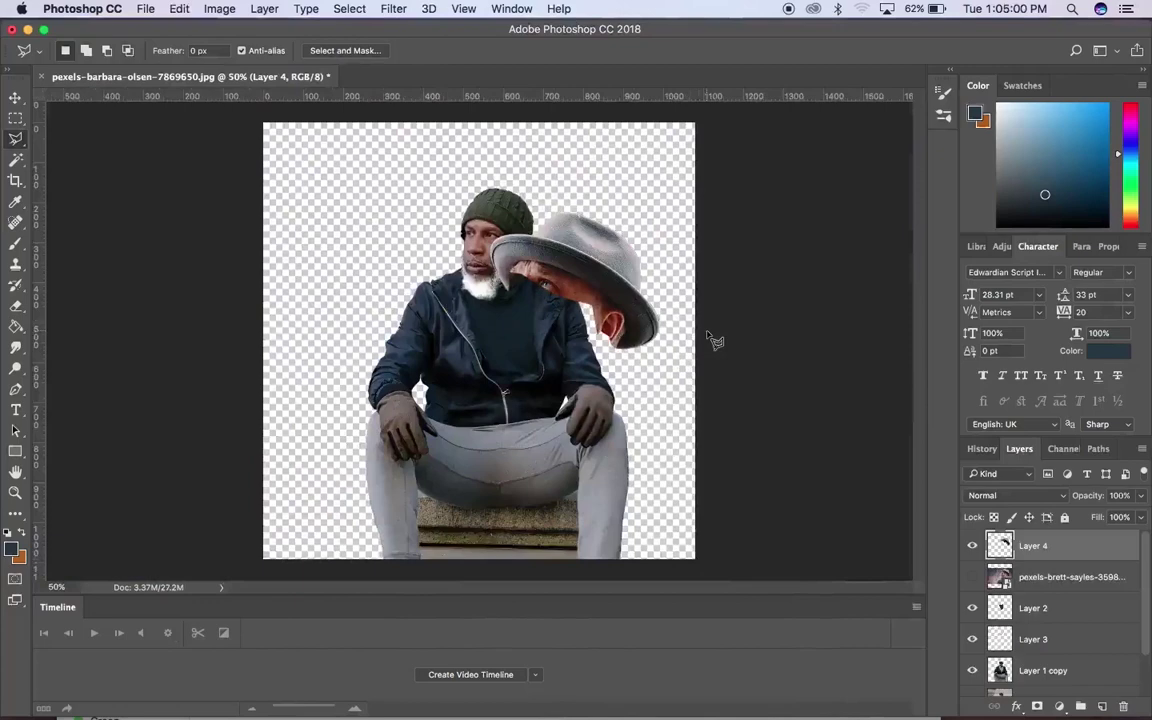
pyautogui.click(15, 97)
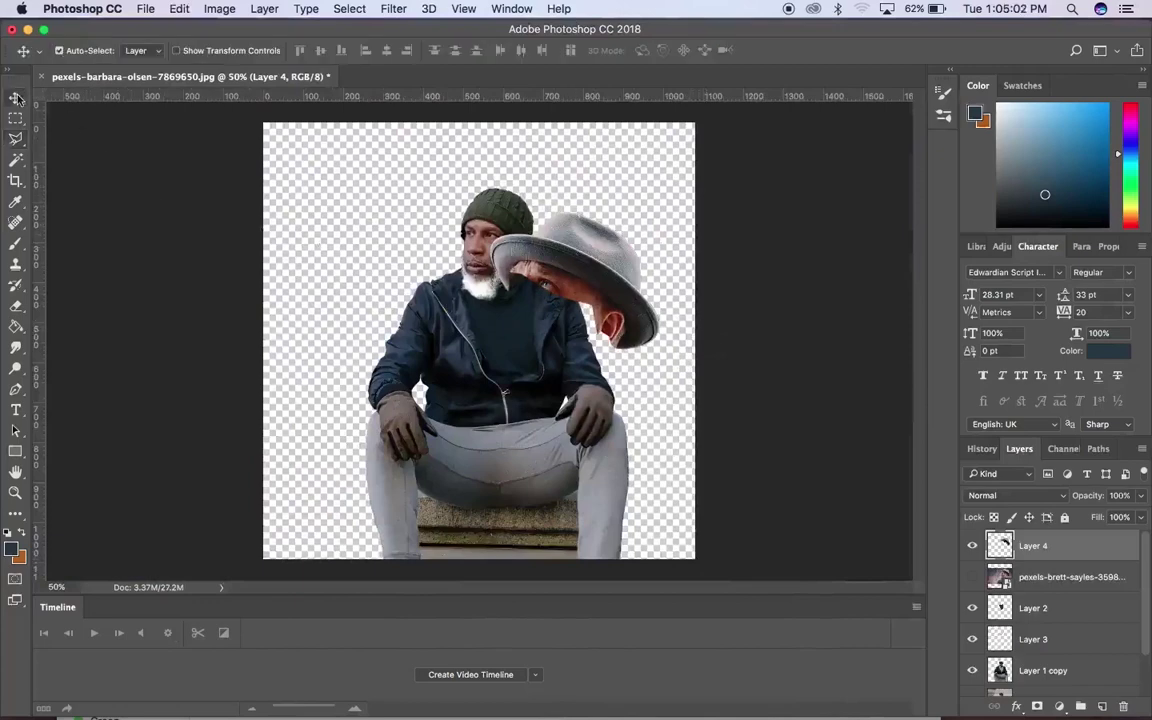
pyautogui.moveTo(565, 250); pyautogui.dragTo(538, 199)
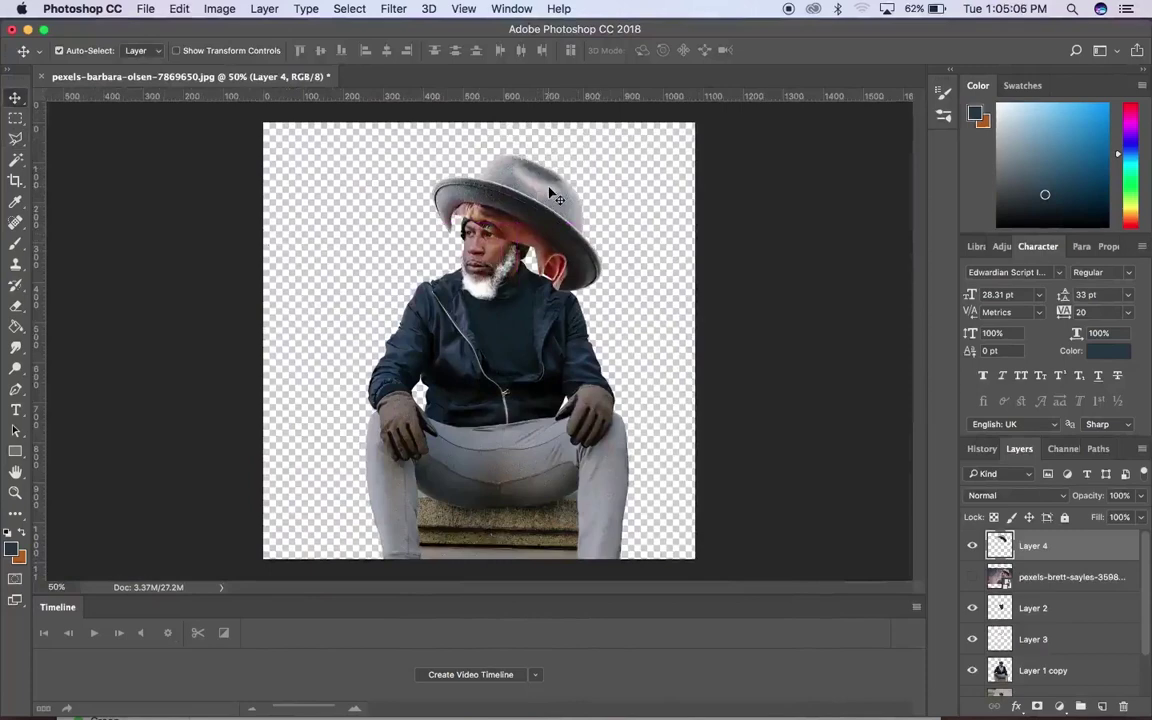
pyautogui.hotkey('ctrl', 't')
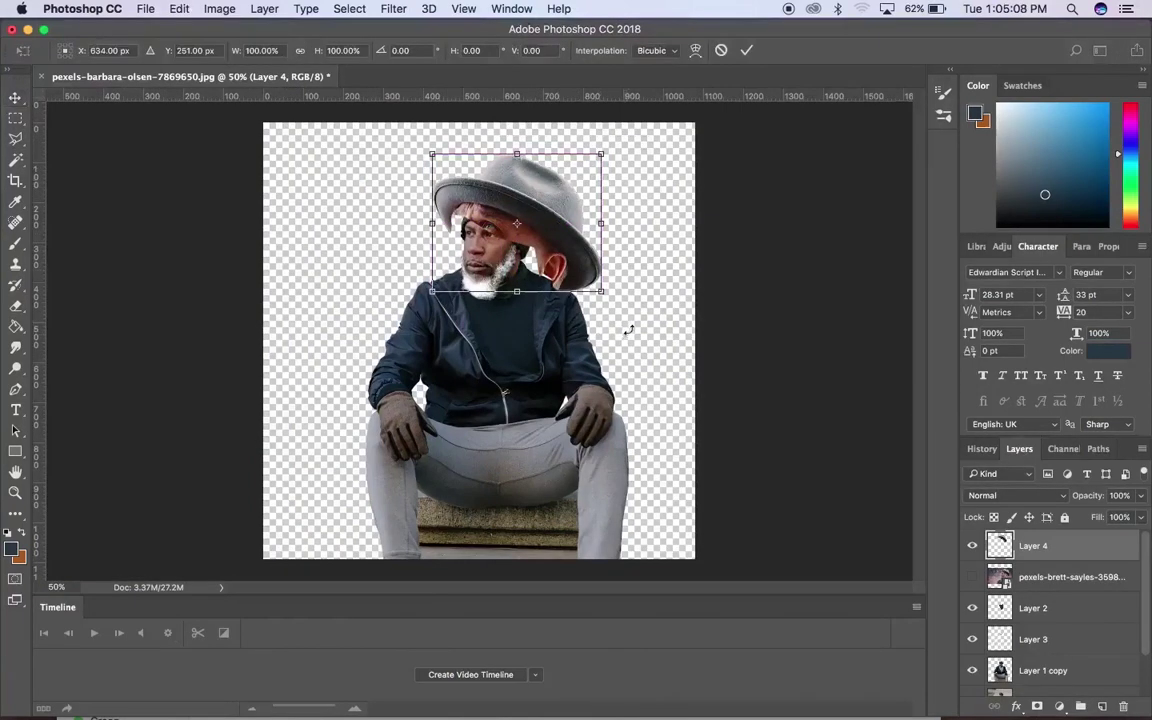
pyautogui.moveTo(607, 296); pyautogui.dragTo(561, 235)
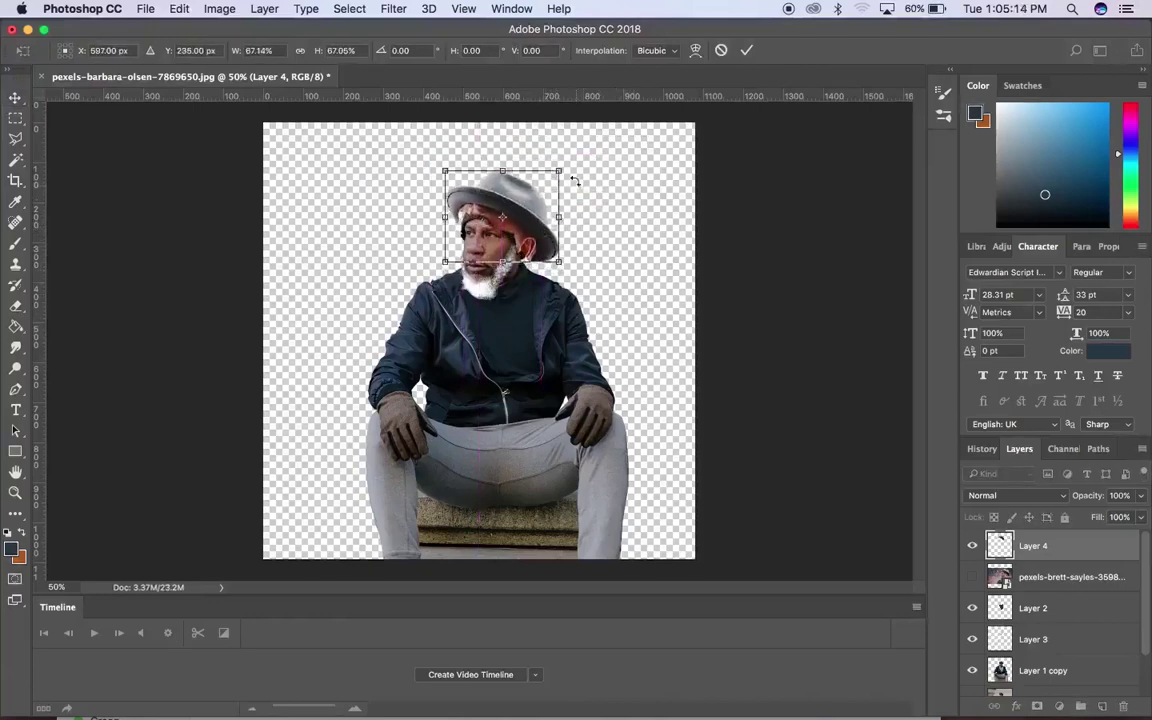
pyautogui.moveTo(563, 172)
pyautogui.mouseDown()
pyautogui.moveTo(560, 160)
pyautogui.moveTo(557, 183)
pyautogui.mouseUp()
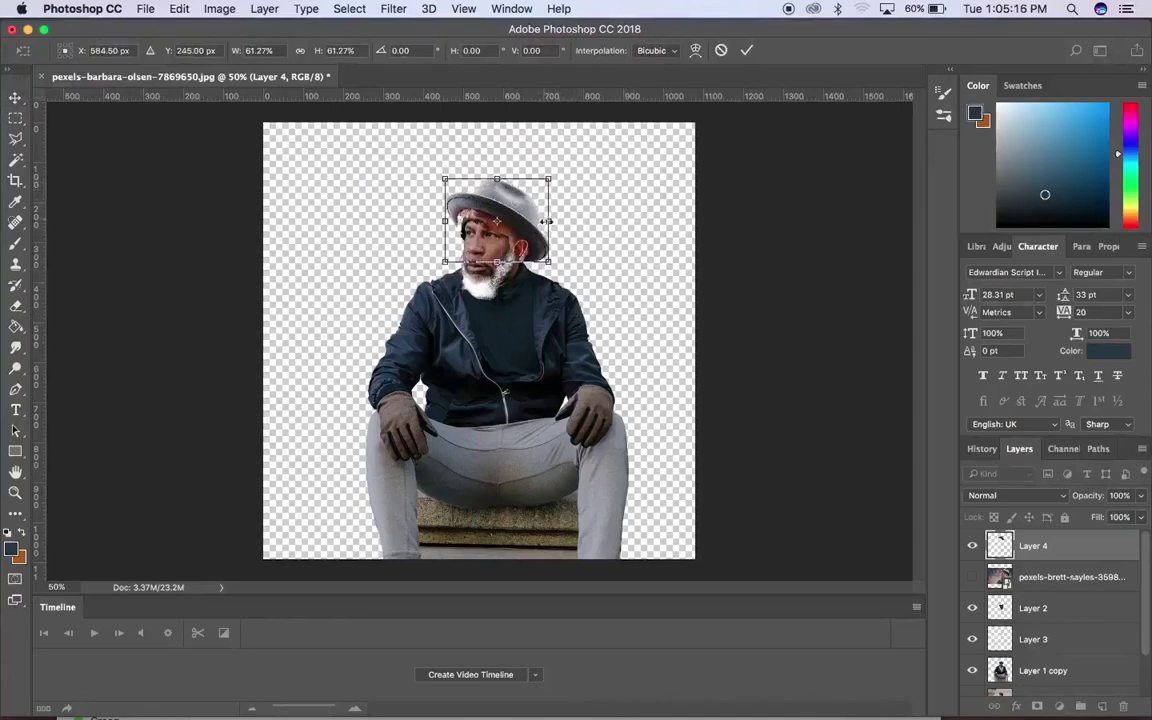
pyautogui.moveTo(440, 176); pyautogui.dragTo(444, 181)
pyautogui.moveTo(539, 229); pyautogui.dragTo(479, 227)
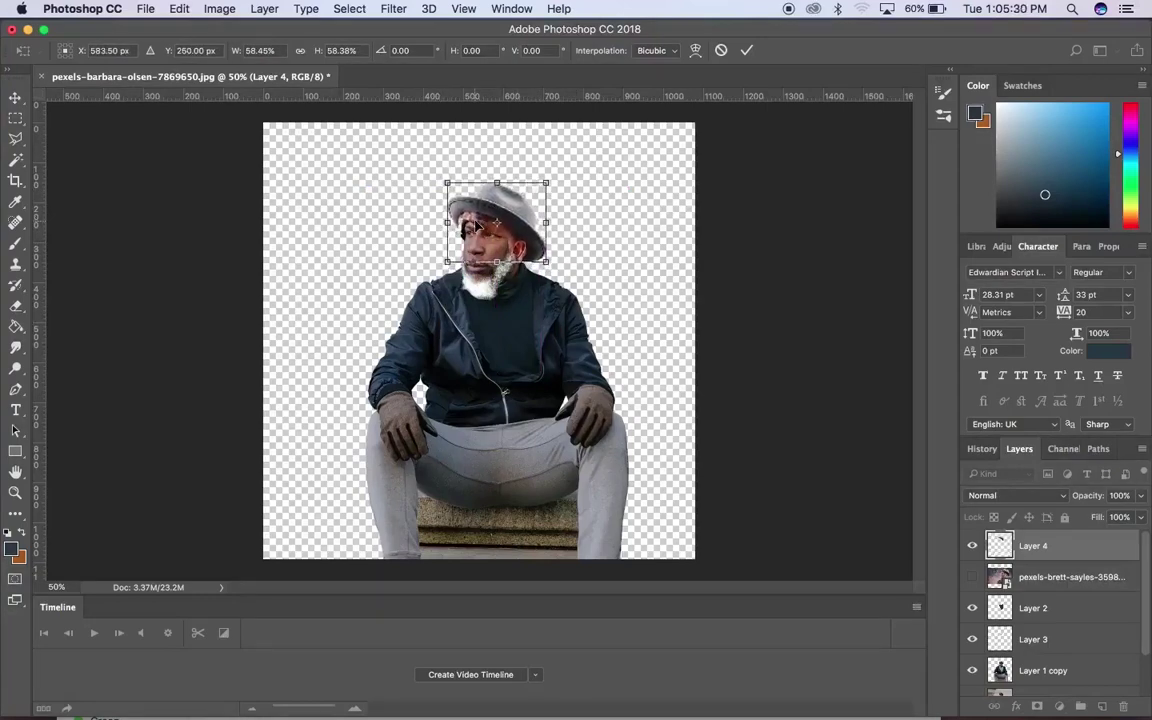
pyautogui.press('Return')
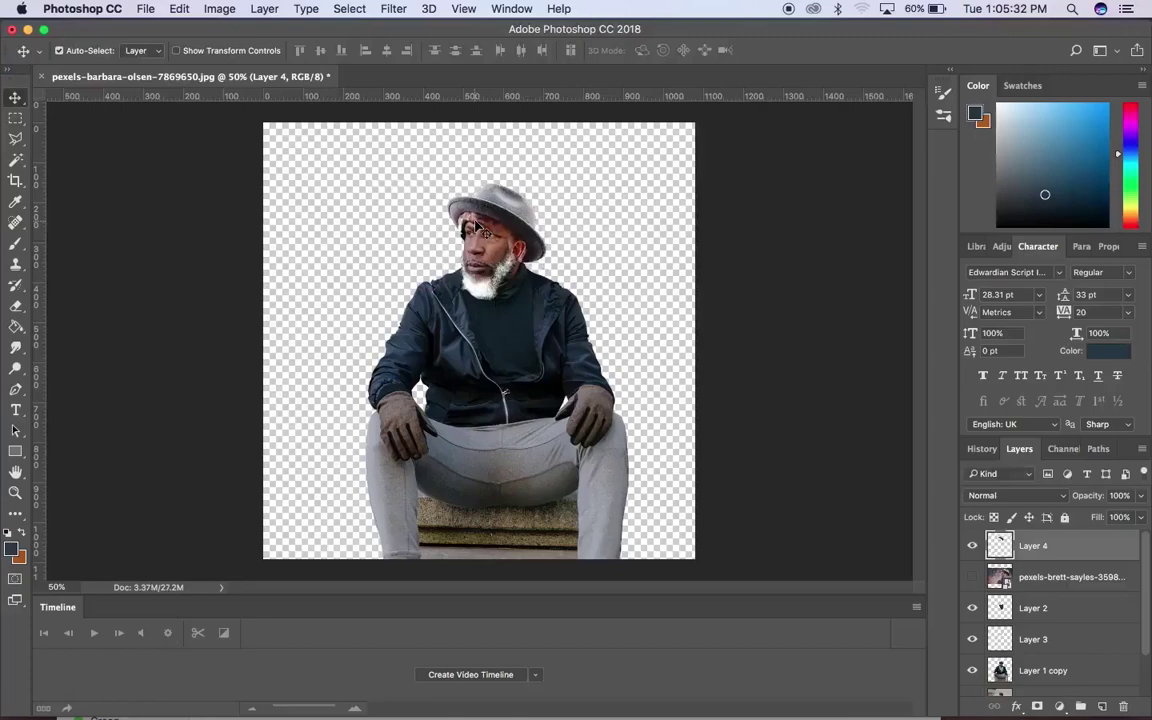
# Select the leftover forehead and ear below the hat brim with the Polygonal Lasso, delete them, and deselect
pyautogui.press('super+equal')
pyautogui.press('super+equal')
pyautogui.press('super+equal')
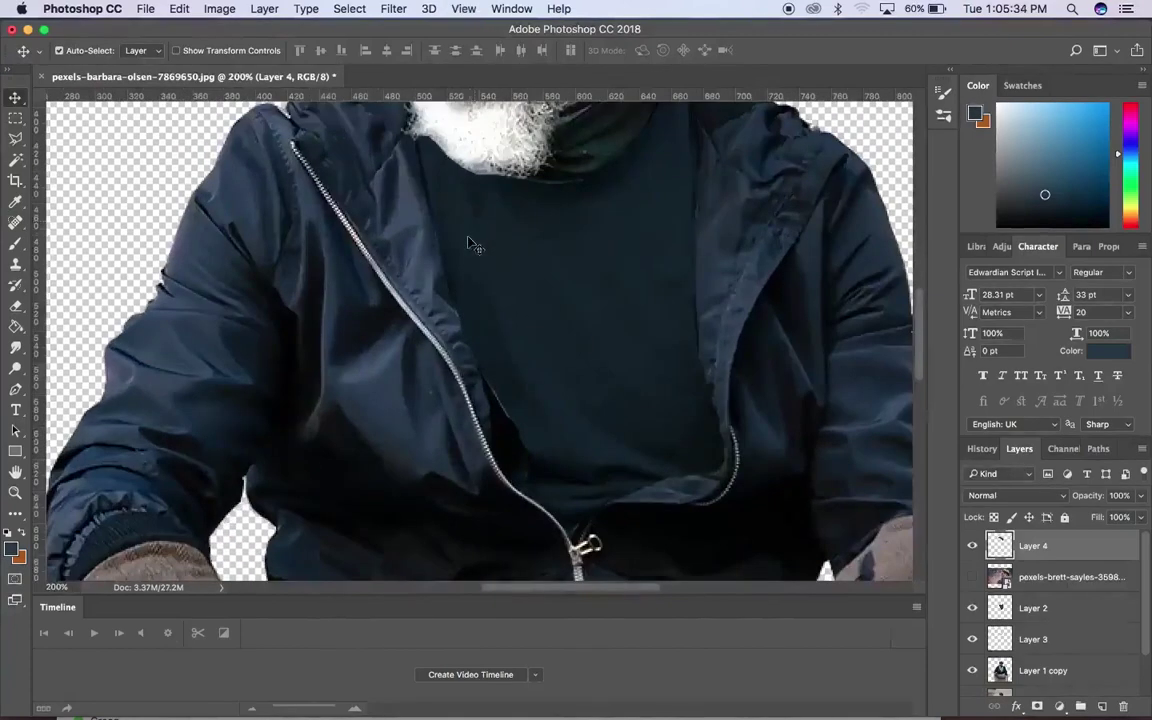
pyautogui.press('h')
pyautogui.moveTo(463, 237); pyautogui.dragTo(488, 342)
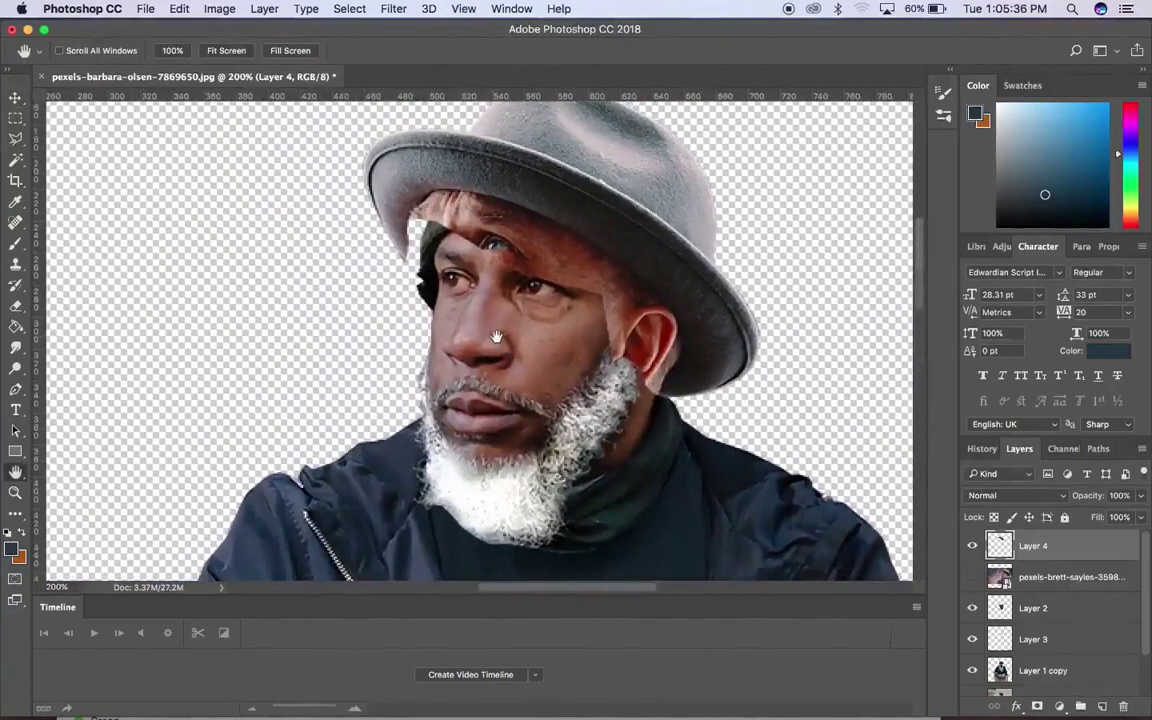
pyautogui.press('l')
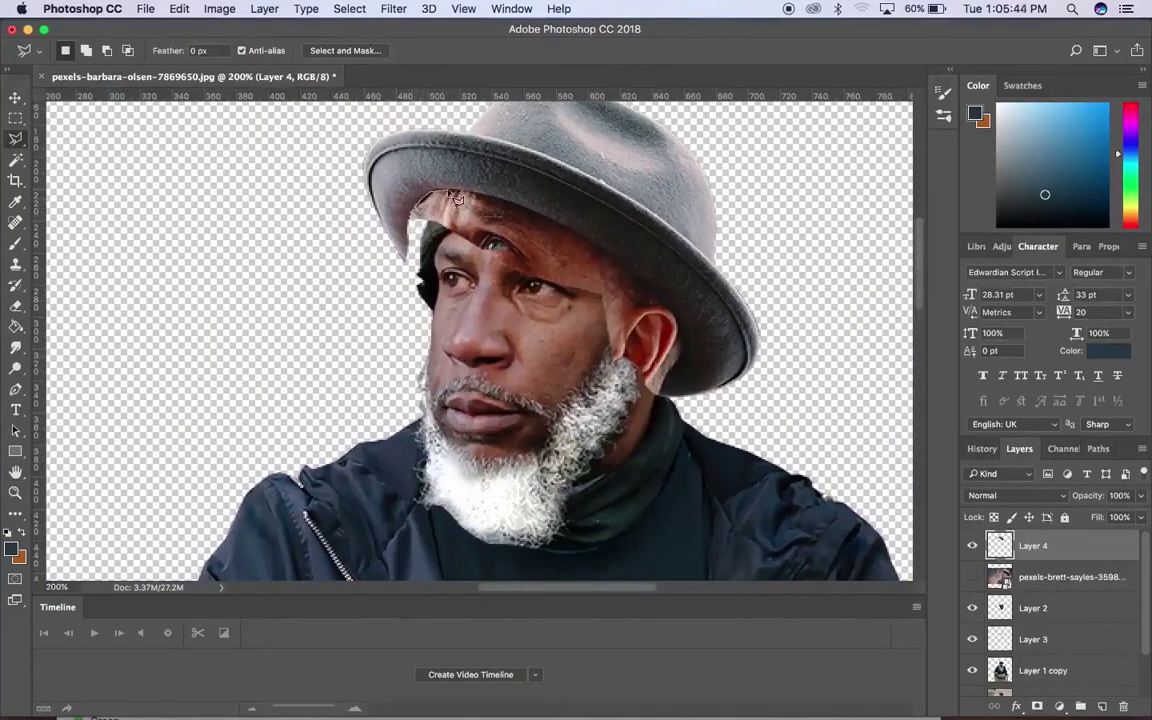
pyautogui.click(450, 192)
pyautogui.moveTo(529, 216)
pyautogui.mouseDown()
pyautogui.moveTo(634, 273)
pyautogui.moveTo(680, 322)
pyautogui.moveTo(686, 352)
pyautogui.moveTo(649, 424)
pyautogui.moveTo(399, 364)
pyautogui.moveTo(420, 262)
pyautogui.moveTo(413, 229)
pyautogui.mouseUp()
pyautogui.press('Delete')
pyautogui.hotkey('ctrl', 'd')
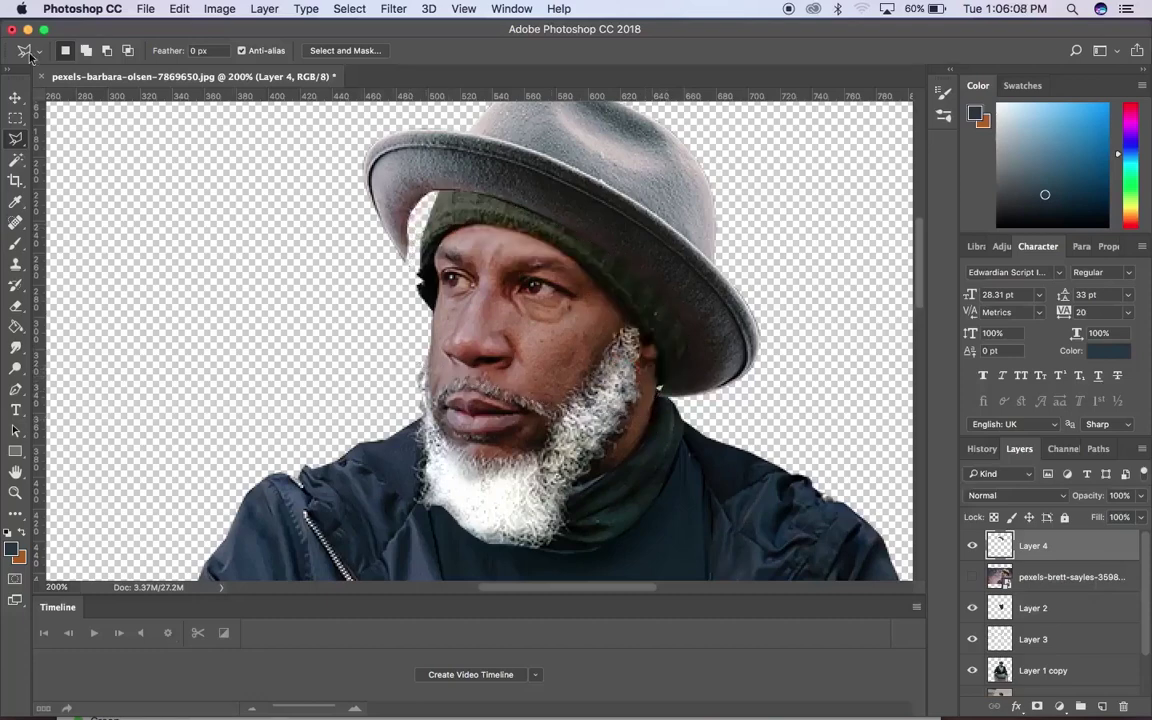
# Shift the hat slightly down on the head and adjust it with Free Transform to fit over the green beanie
pyautogui.press('v')
pyautogui.moveTo(575, 189); pyautogui.dragTo(564, 237)
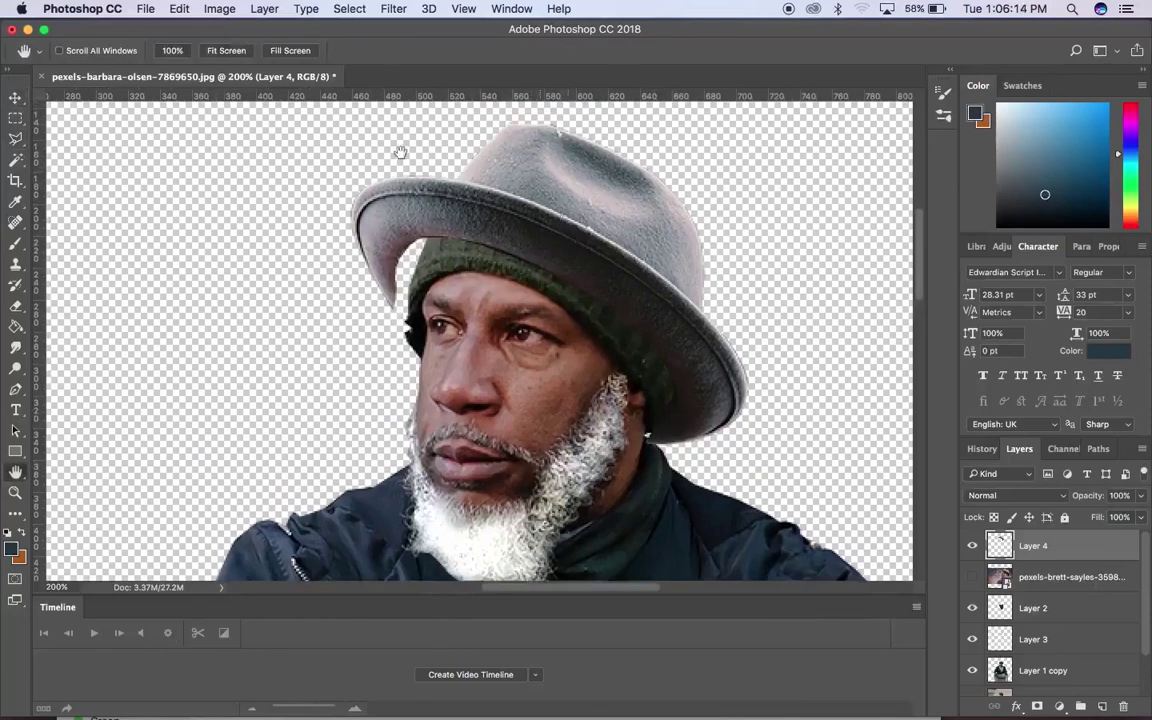
pyautogui.moveTo(654, 256); pyautogui.dragTo(658, 270)
pyautogui.hotkey('ctrl', 't')
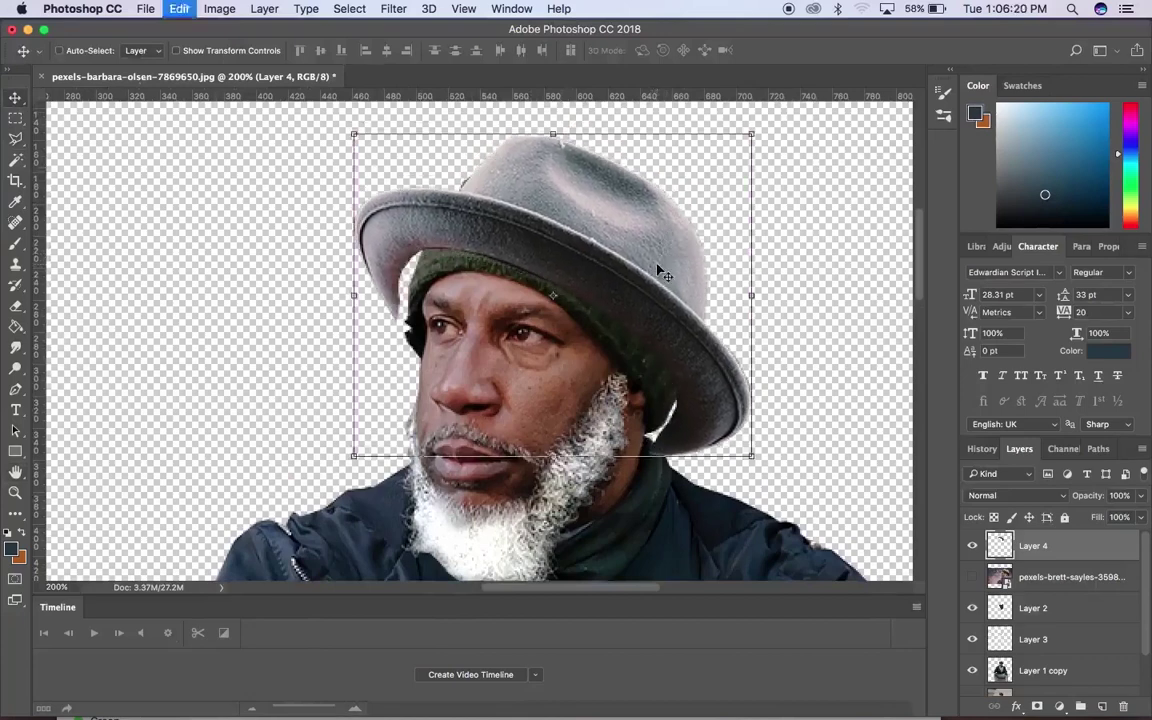
pyautogui.moveTo(678, 119); pyautogui.dragTo(768, 193)
pyautogui.press('Return')
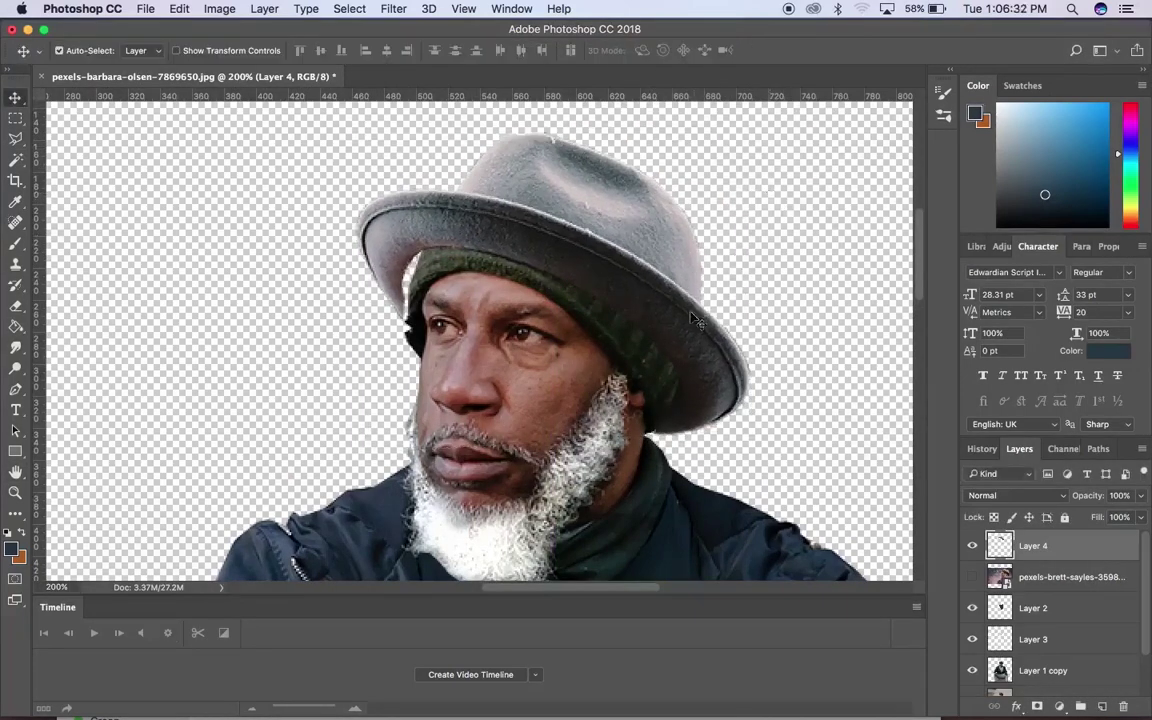
pyautogui.moveTo(660, 292); pyautogui.dragTo(688, 258)
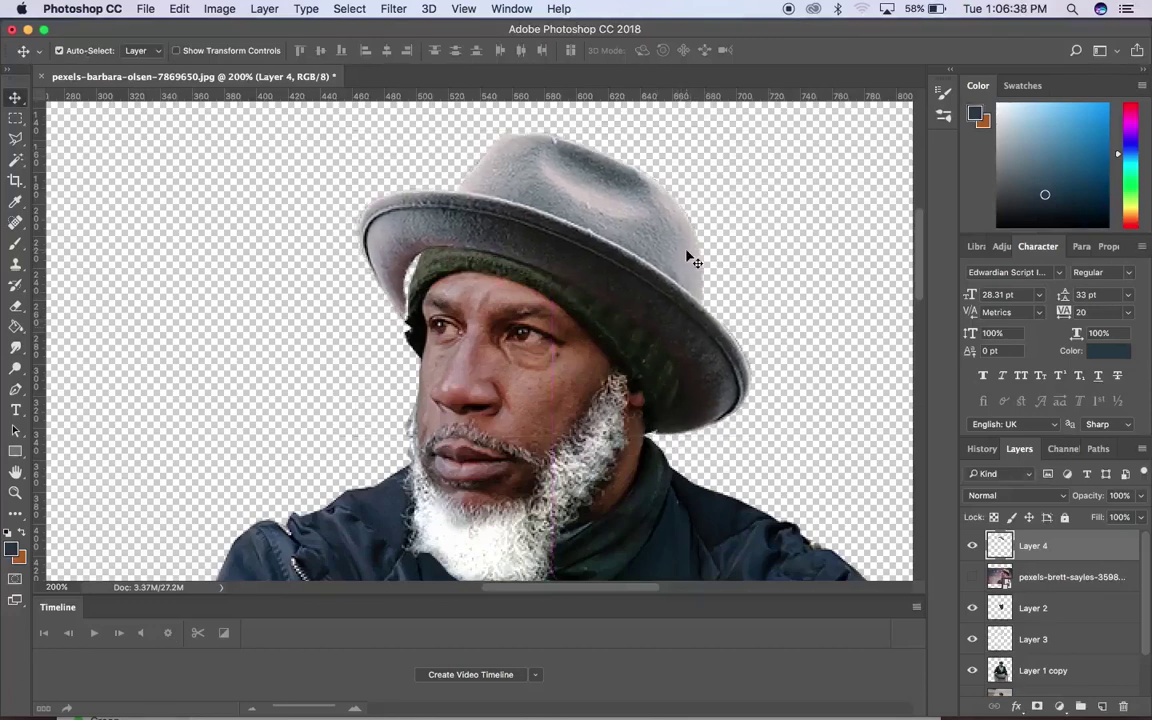
# Nudge the hat slightly left and down on the man's head
pyautogui.press('Left')
pyautogui.press('Left')
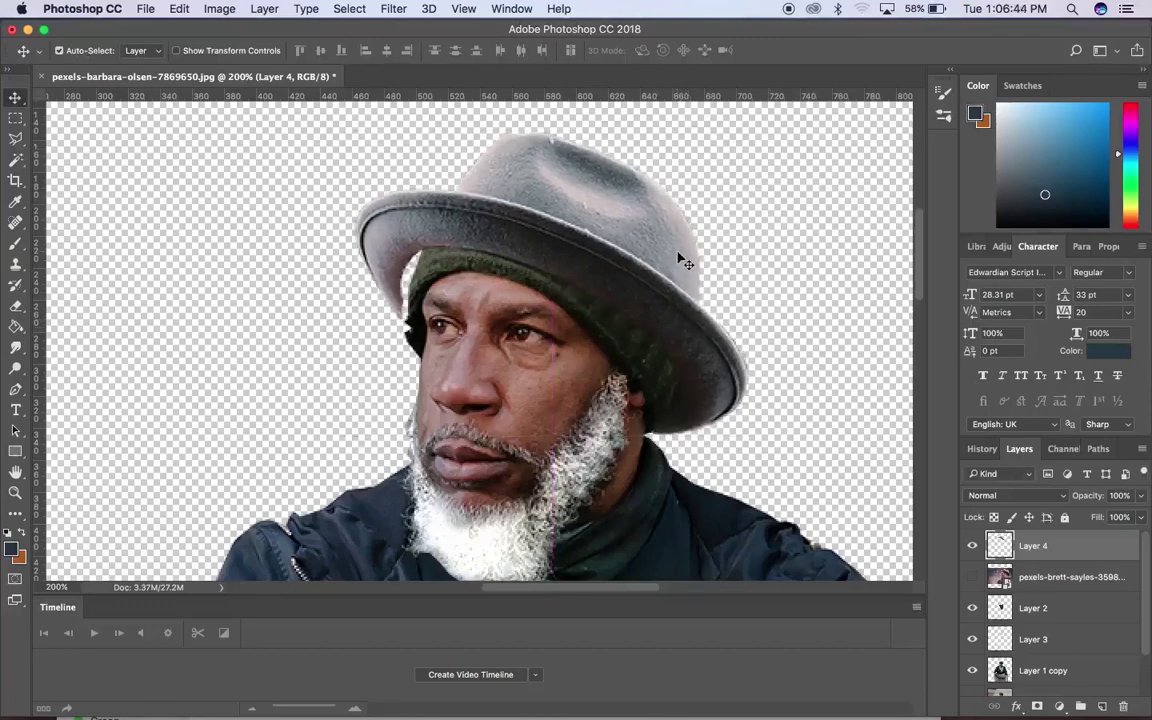
pyautogui.press('Down')
# Add a new layer above the hat and outline the beanie and brim underside around the forehead with the Polygonal Lasso
pyautogui.press('l')
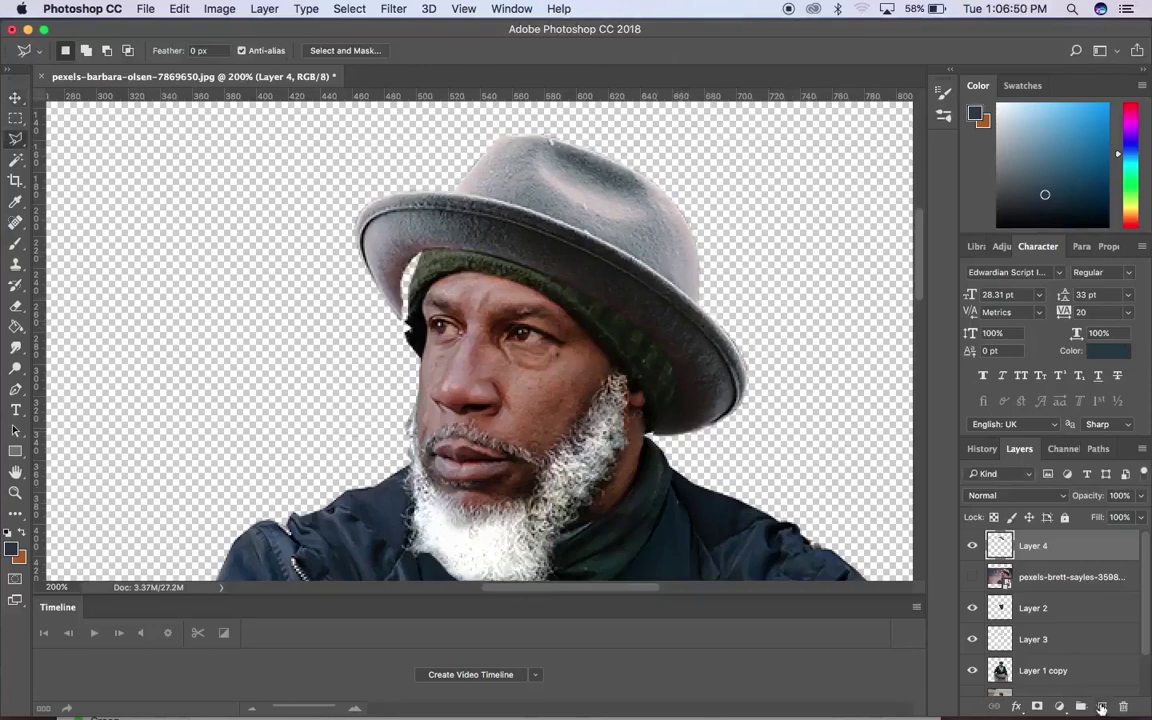
pyautogui.press('alt+shift+super+n')
pyautogui.click(418, 355)
pyautogui.click(376, 300)
pyautogui.click(371, 270)
pyautogui.click(388, 246)
pyautogui.click(420, 238)
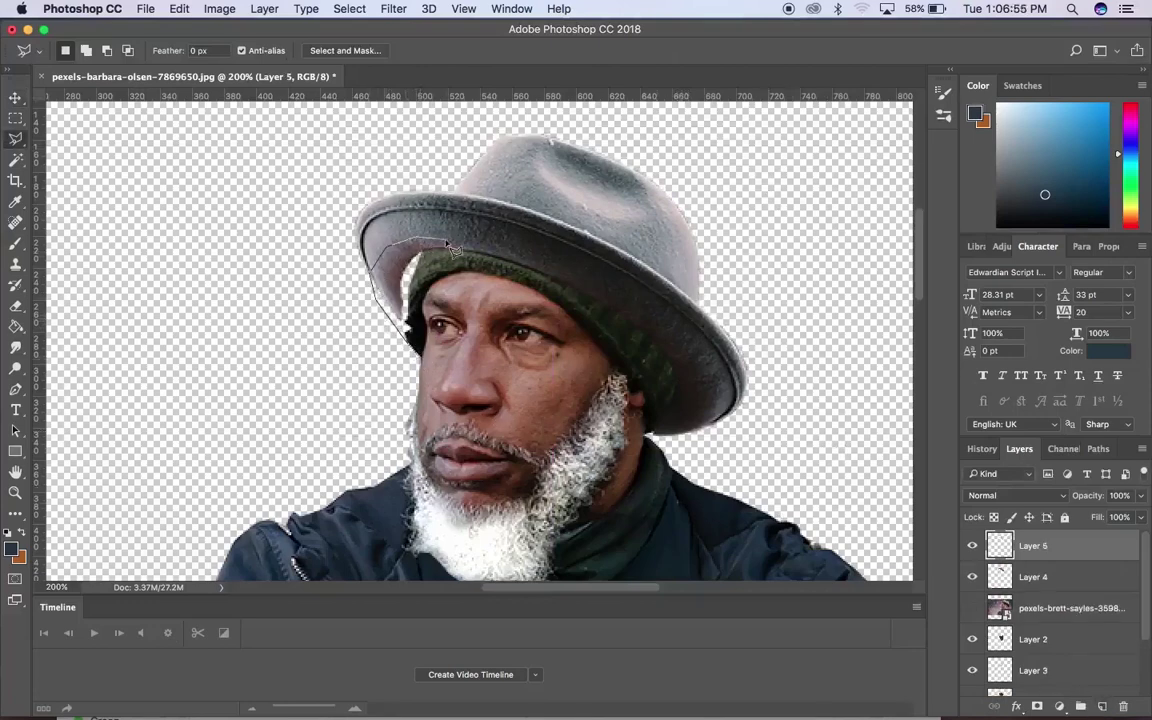
pyautogui.click(482, 238)
pyautogui.click(586, 276)
pyautogui.click(688, 346)
pyautogui.click(714, 416)
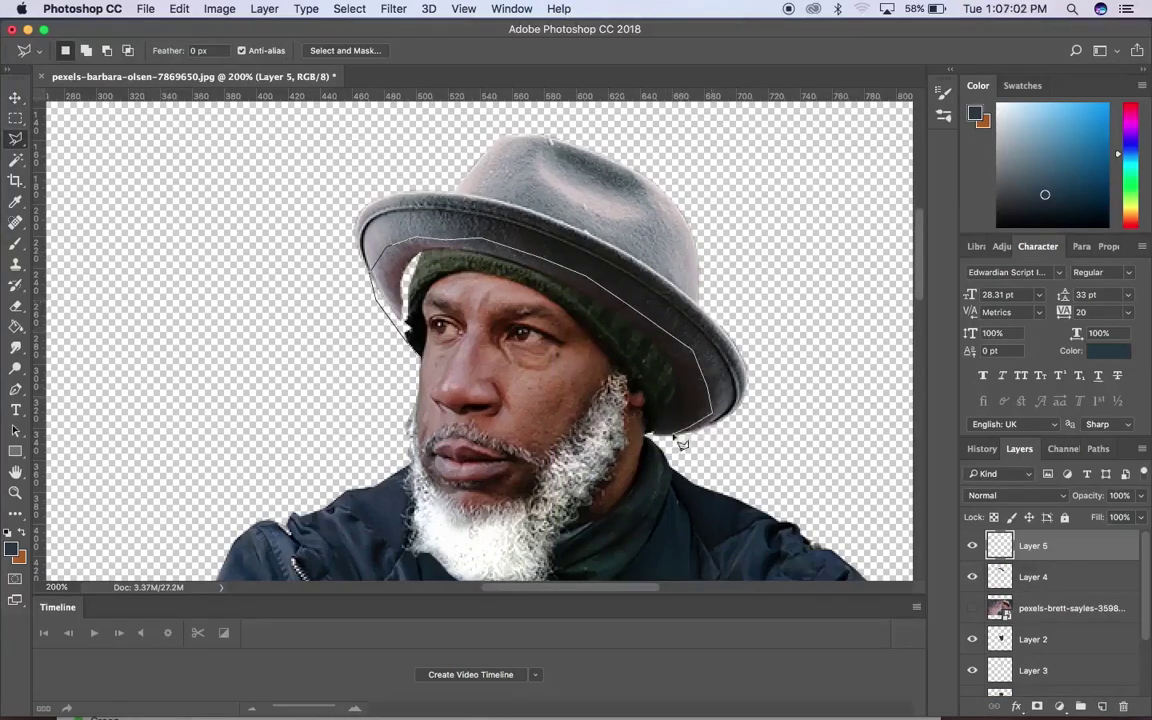
pyautogui.click(651, 435)
pyautogui.click(645, 394)
pyautogui.click(628, 384)
pyautogui.click(514, 281)
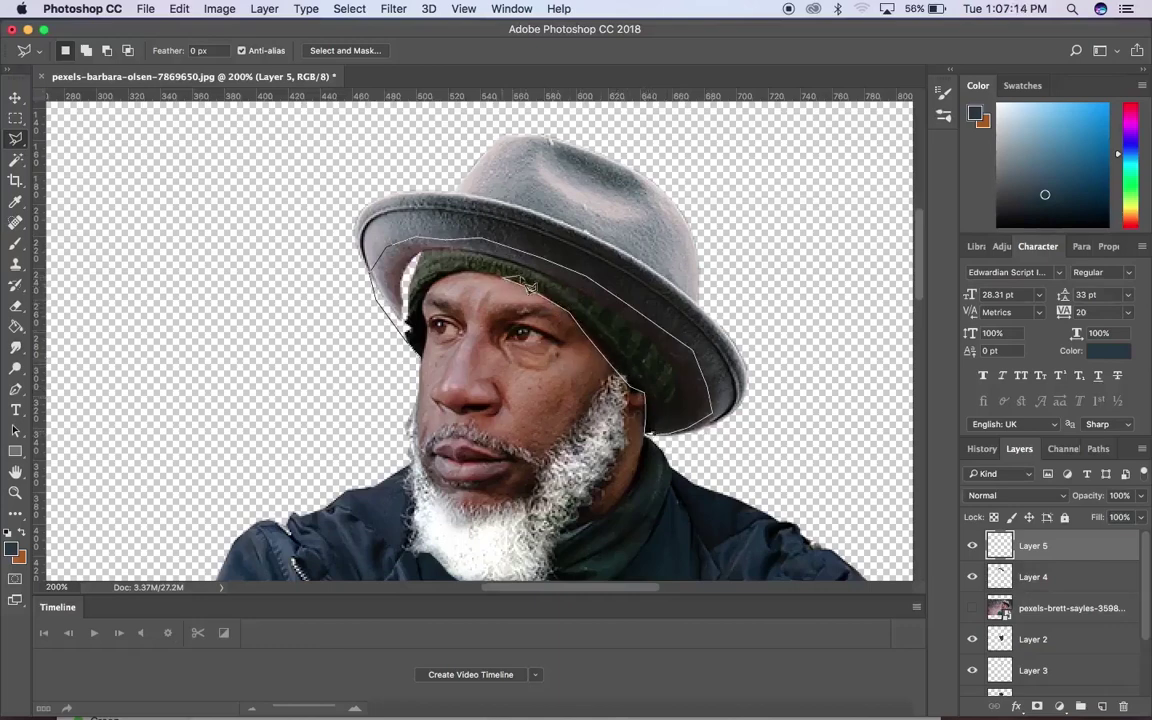
pyautogui.click(471, 271)
pyautogui.click(443, 276)
pyautogui.click(424, 292)
pyautogui.click(406, 330)
# Sample the black beside the man's temple, brush it over the selected beanie and brim underside, and deselect
pyautogui.press('b')
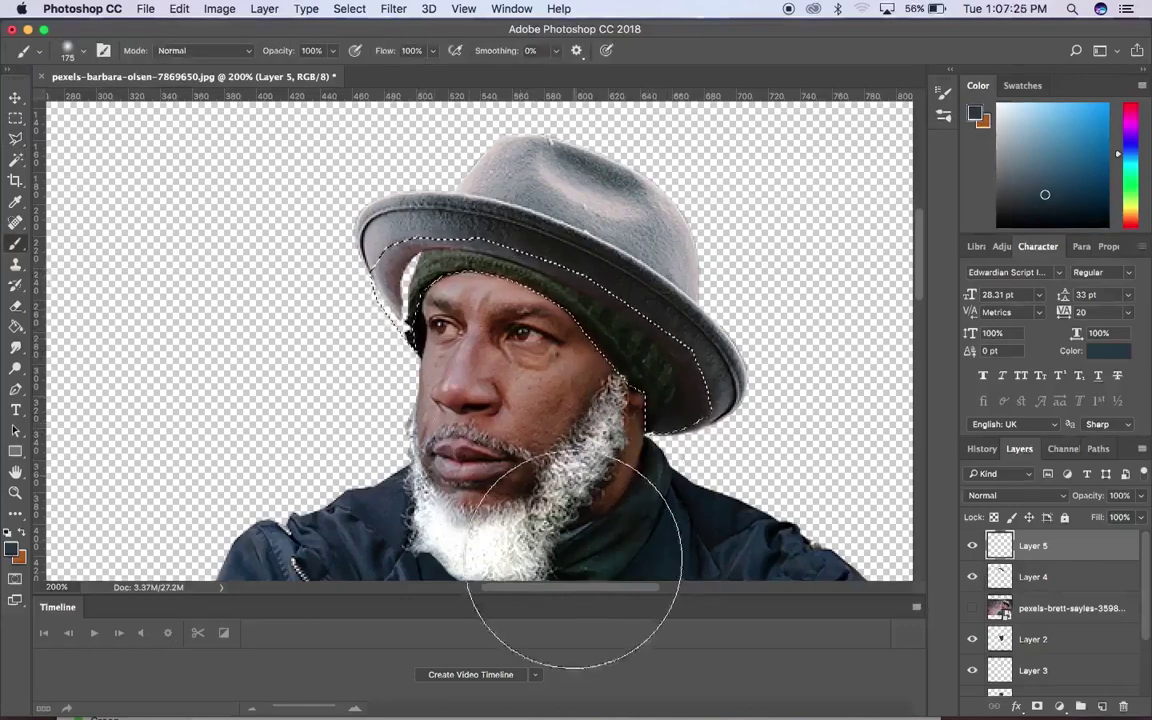
pyautogui.press('i')
pyautogui.click(432, 322)
pyautogui.click(424, 330)
pyautogui.press('b')
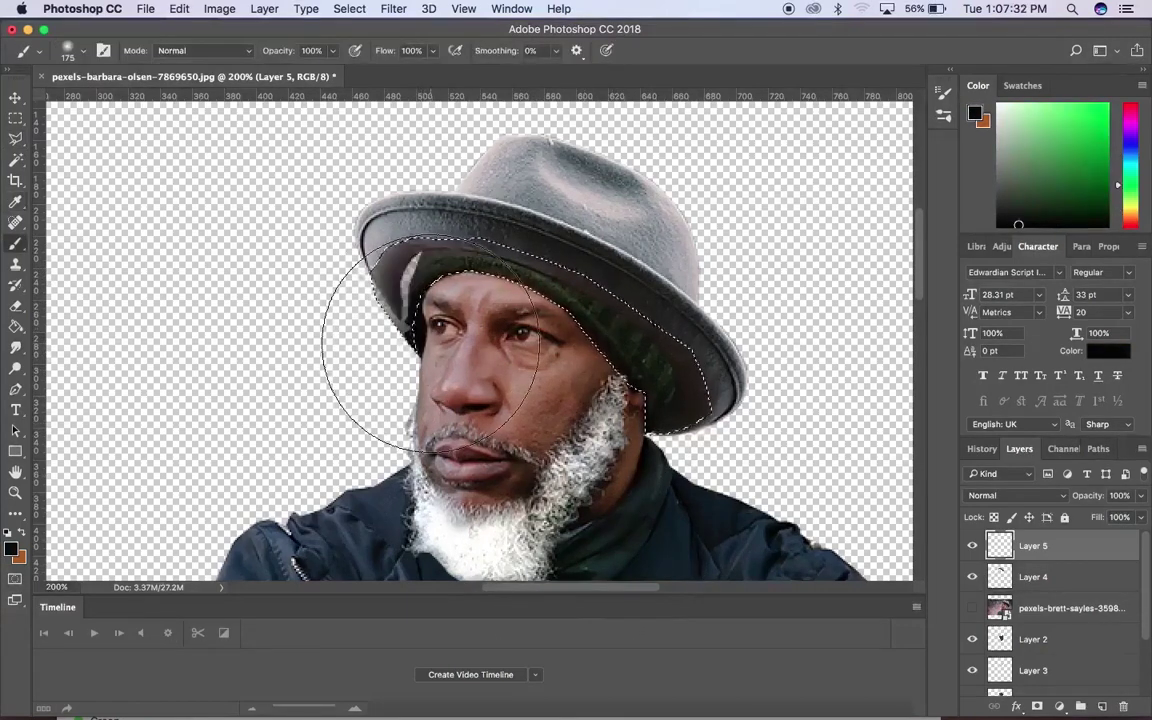
pyautogui.moveTo(411, 347)
pyautogui.mouseDown()
pyautogui.moveTo(503, 400)
pyautogui.moveTo(549, 457)
pyautogui.moveTo(491, 370)
pyautogui.mouseUp()
pyautogui.press('[')
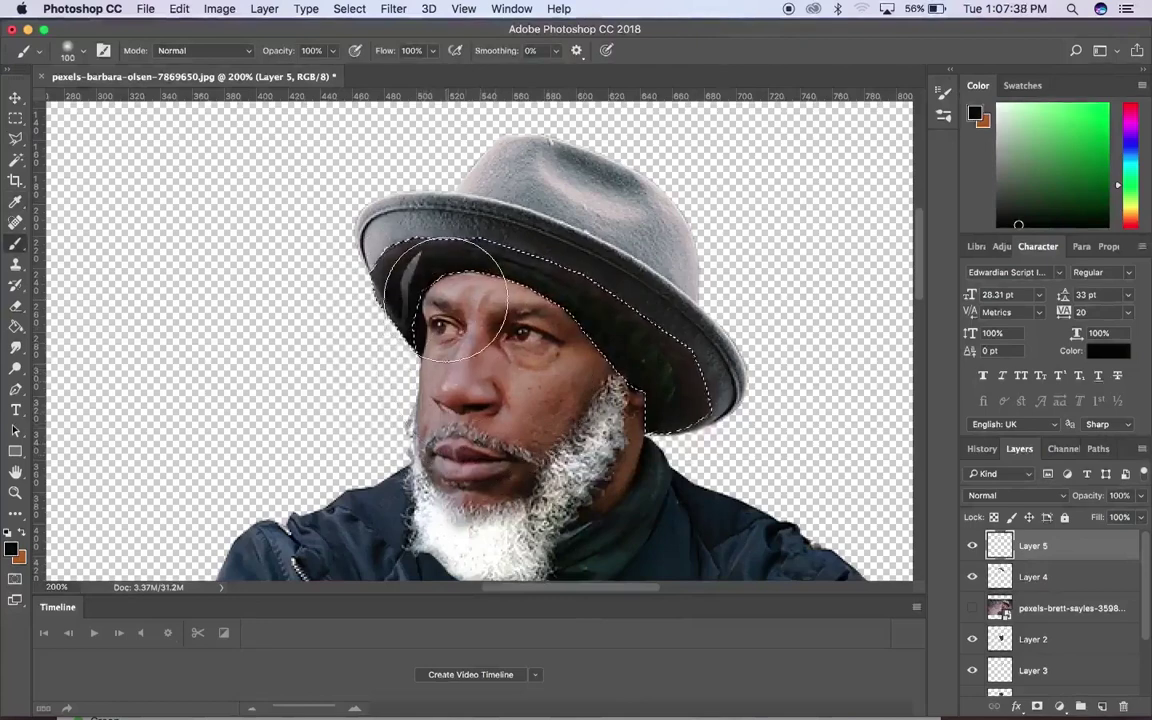
pyautogui.press('[')
pyautogui.moveTo(429, 304)
pyautogui.mouseDown()
pyautogui.moveTo(406, 273)
pyautogui.moveTo(555, 310)
pyautogui.mouseUp()
pyautogui.press('[')
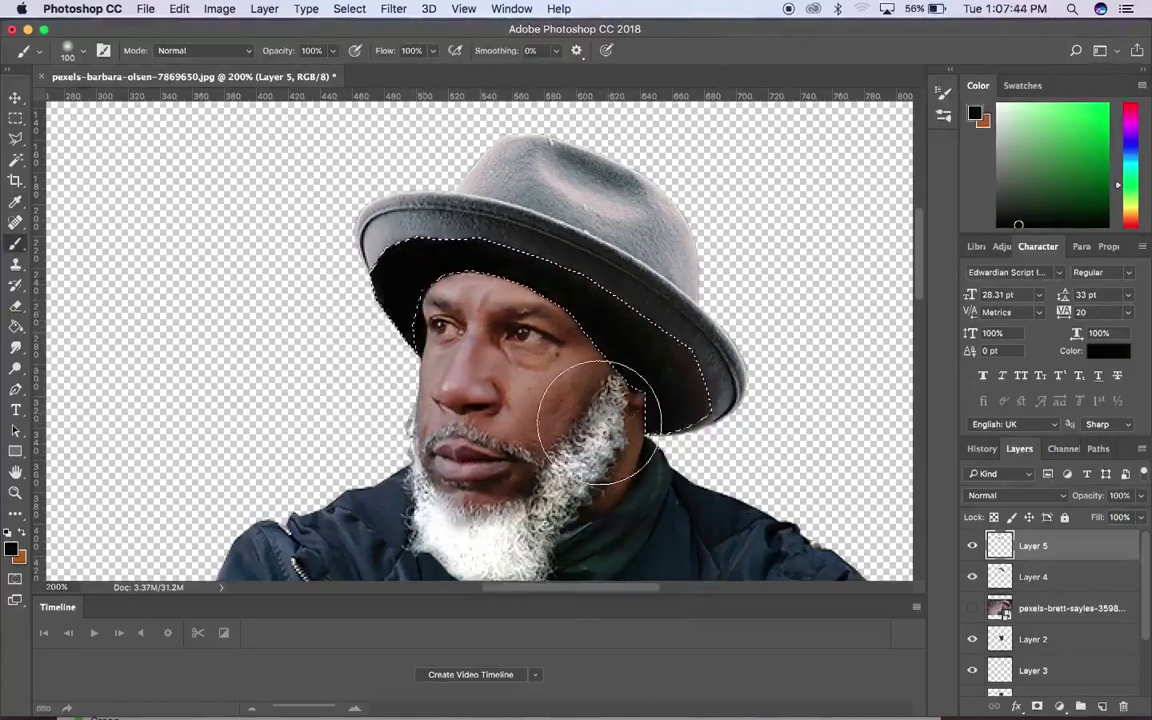
pyautogui.hotkey('ctrl', 'd')
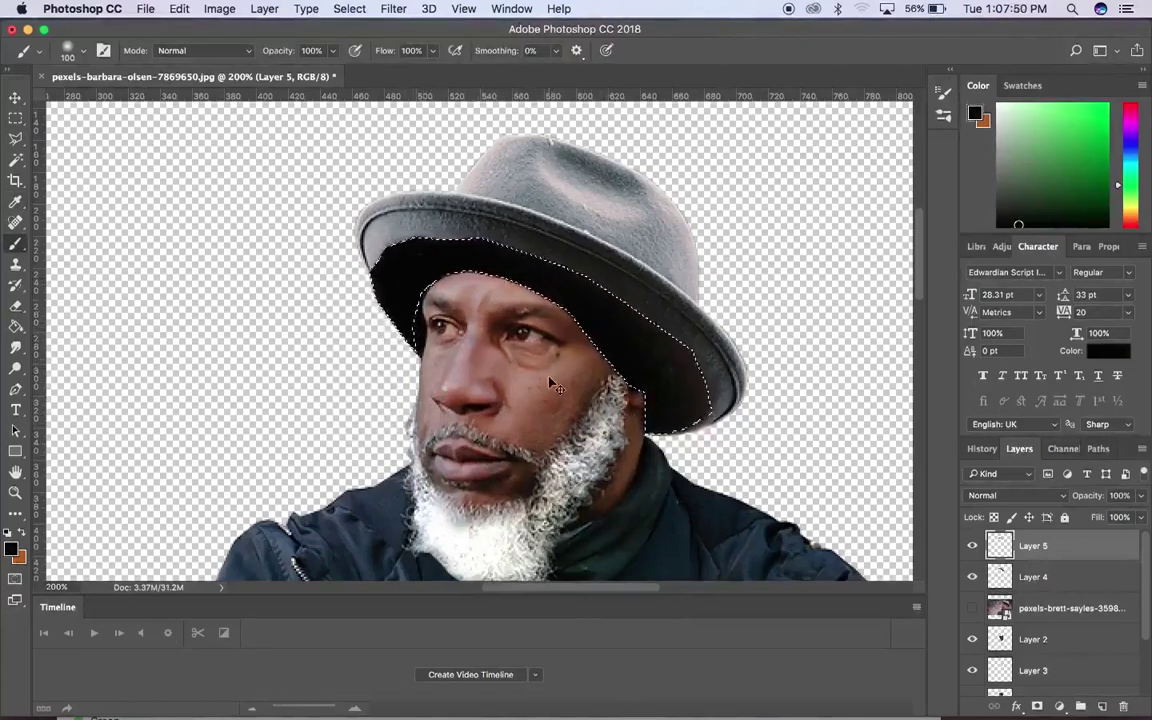
# Soften the upper edge of the black shadow under the brim with the Eraser at size 25 and 90% opacity
pyautogui.press('e')
pyautogui.press(']')
pyautogui.press(']')
pyautogui.press(']')
pyautogui.press(']')
pyautogui.press(']')
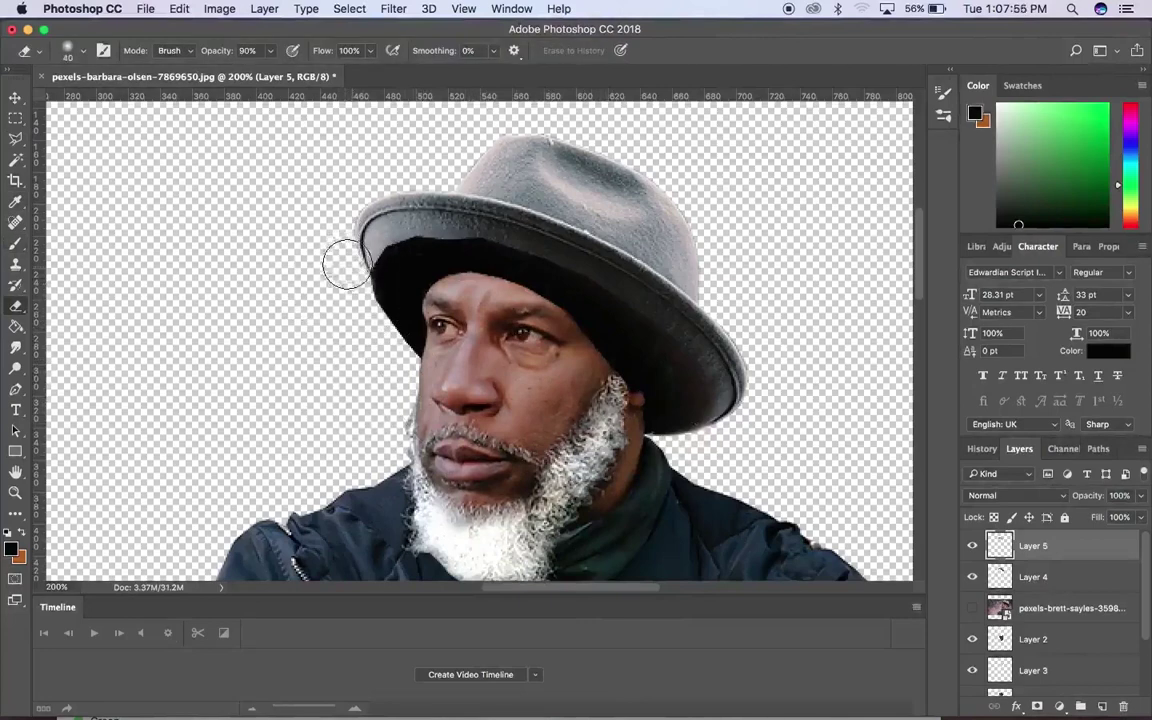
pyautogui.moveTo(338, 230)
pyautogui.mouseDown()
pyautogui.moveTo(465, 226)
pyautogui.moveTo(385, 215)
pyautogui.moveTo(413, 240)
pyautogui.mouseUp()
pyautogui.press('super+z')
pyautogui.press('[')
pyautogui.press('[')
pyautogui.press('[')
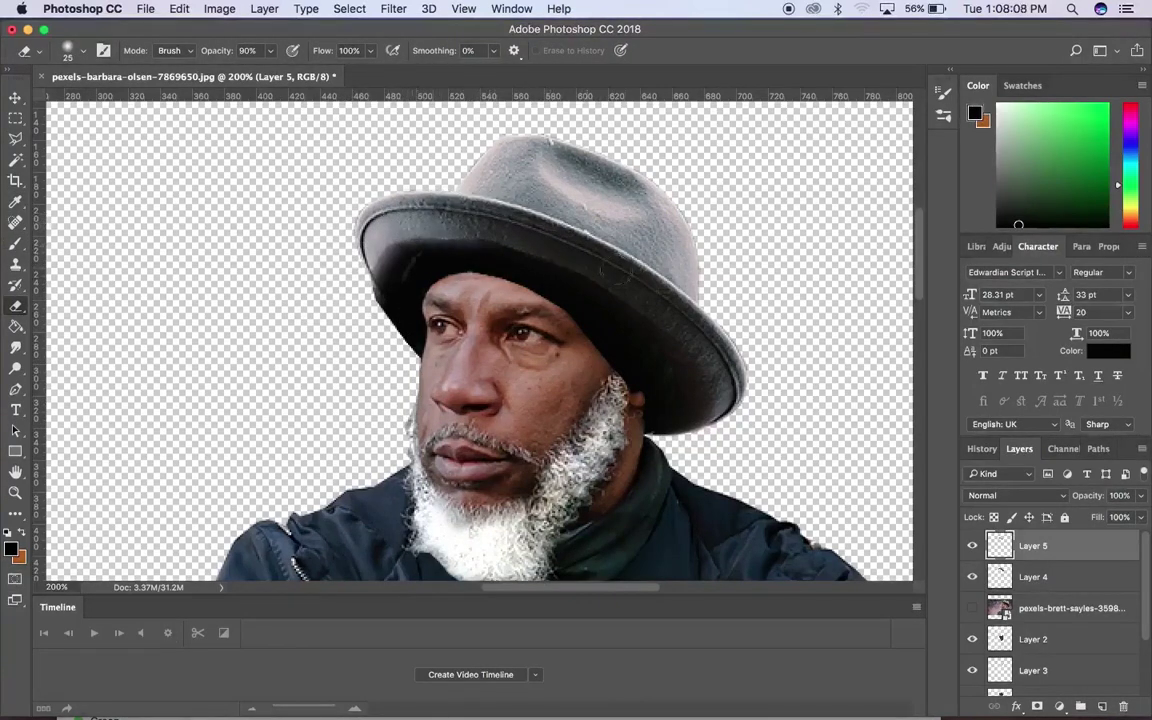
# Reselect the hat on Layer 4 and shift it slightly left and down over the painted shadow
pyautogui.click(15, 98)
pyautogui.click(612, 205)
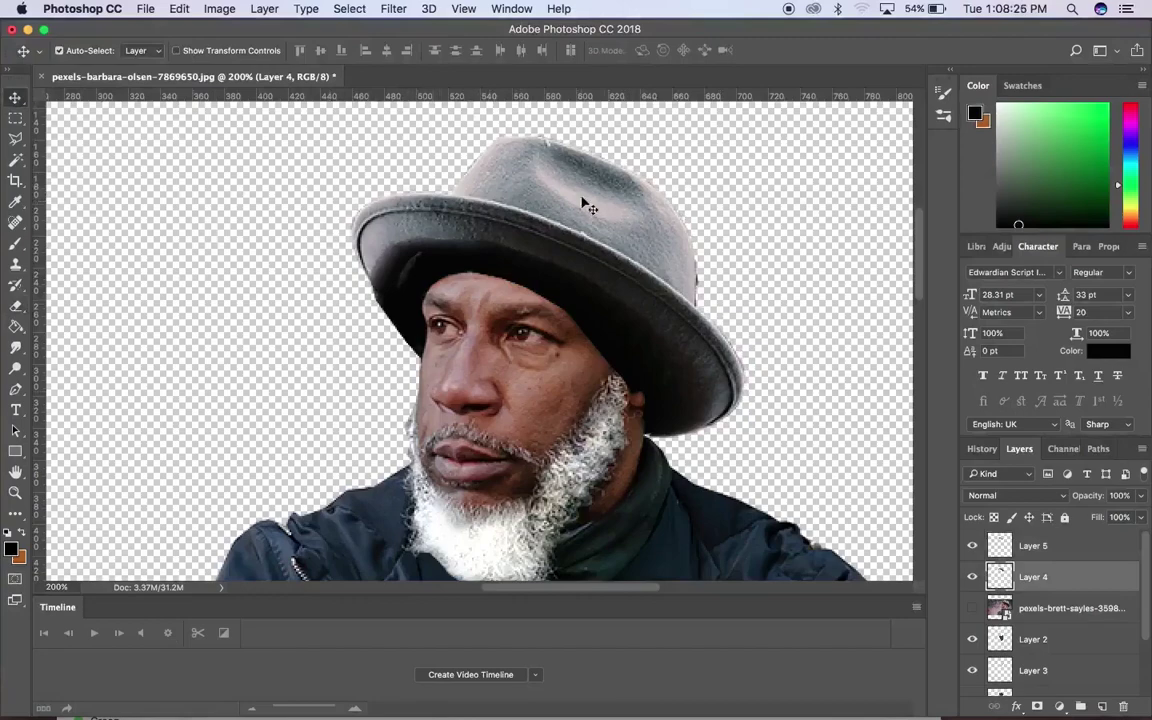
# Load the hat layer's outline as a selection and add a new layer directly above Layer 4
pyautogui.press('super+minus')
pyautogui.press('super+minus')
pyautogui.press('super+minus')
pyautogui.press('super+minus')
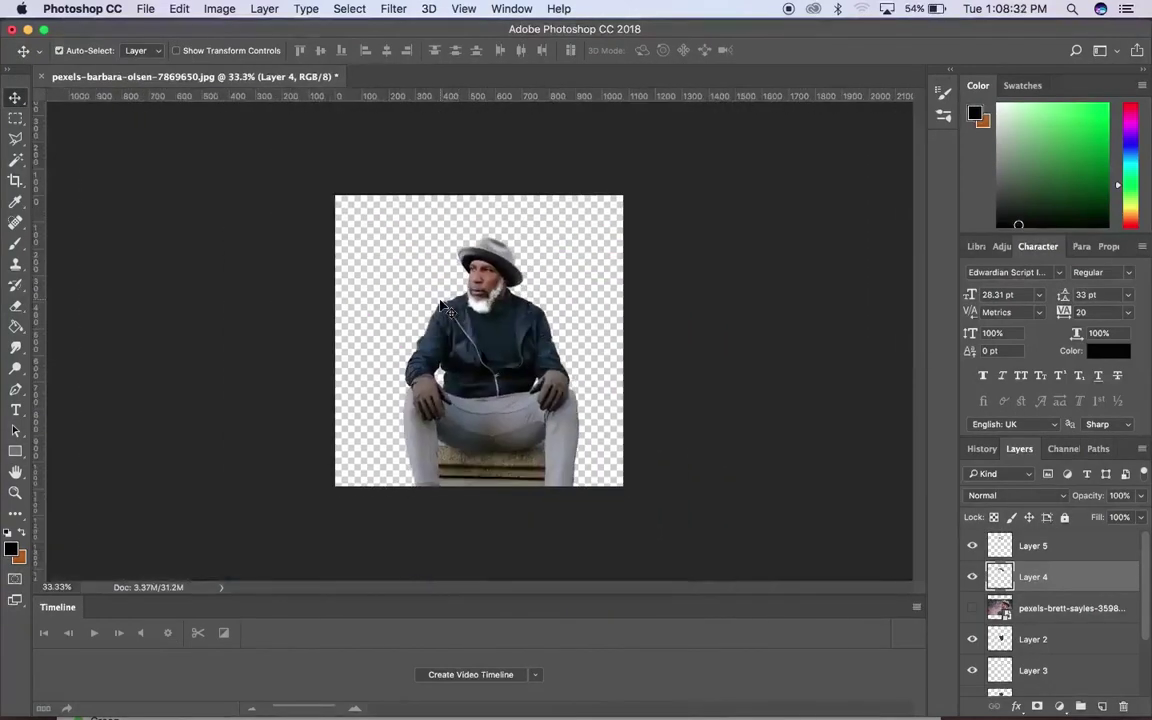
pyautogui.press('super+plus')
pyautogui.press('super+plus')
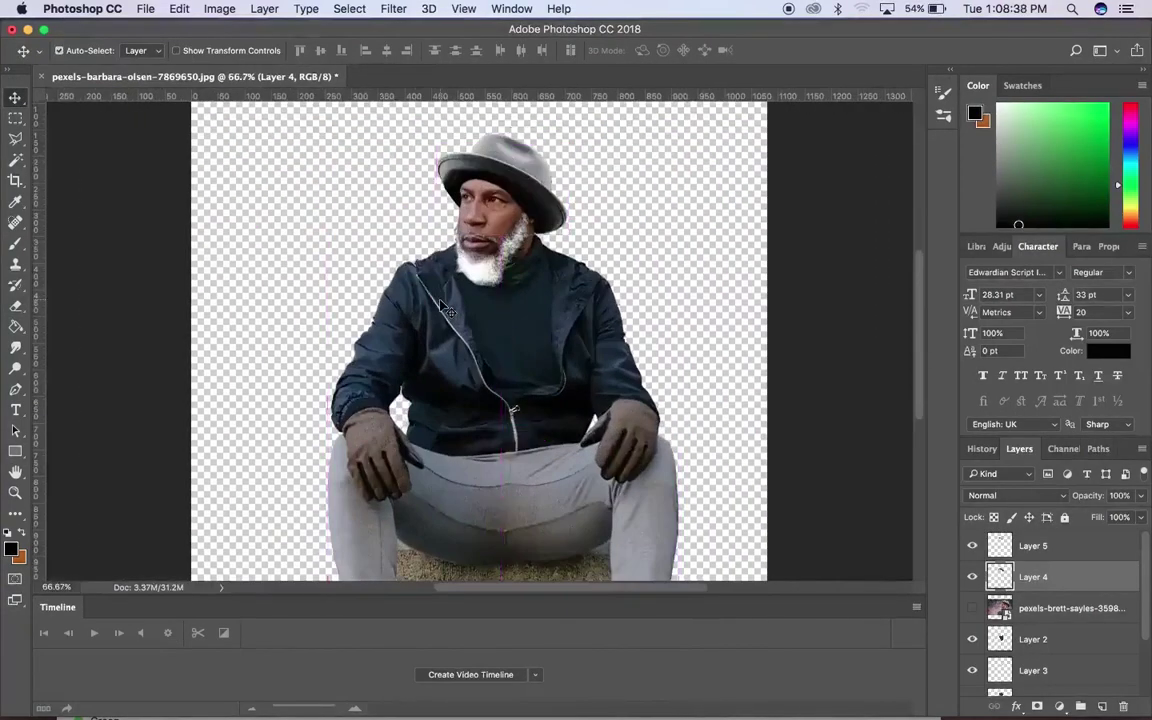
pyautogui.press('h')
pyautogui.moveTo(447, 329); pyautogui.dragTo(456, 443)
pyautogui.click(14, 98)
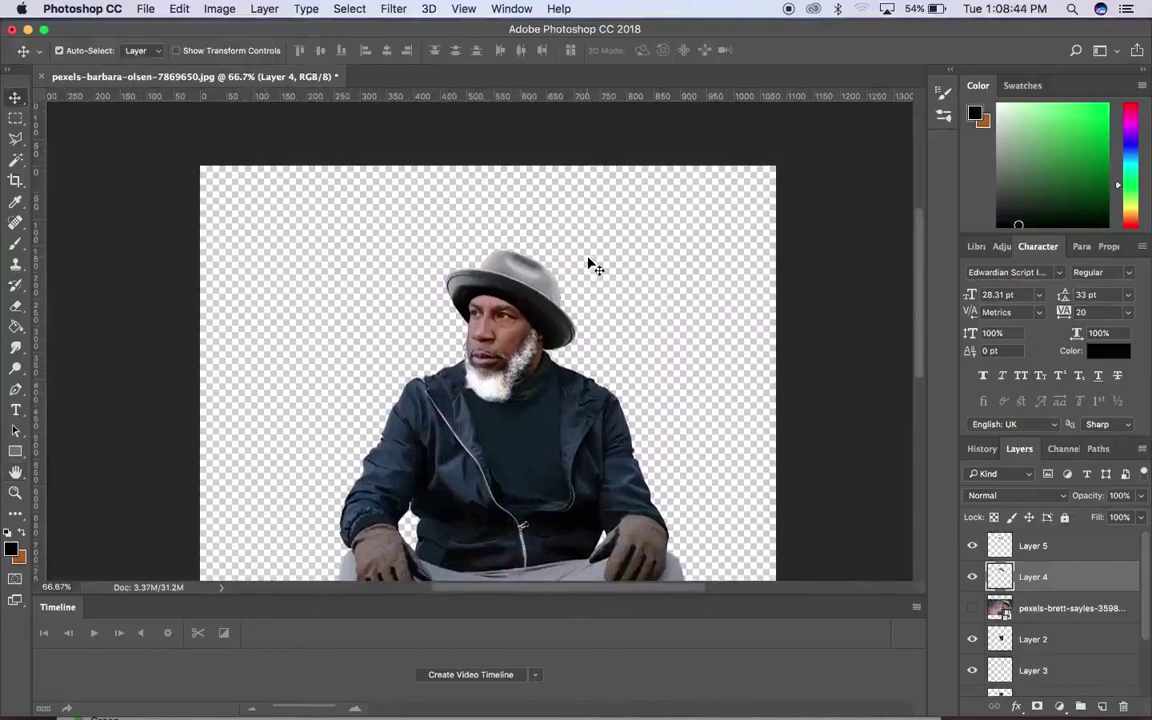
pyautogui.keyDown('super'); pyautogui.click(1002, 577); pyautogui.keyUp('super')
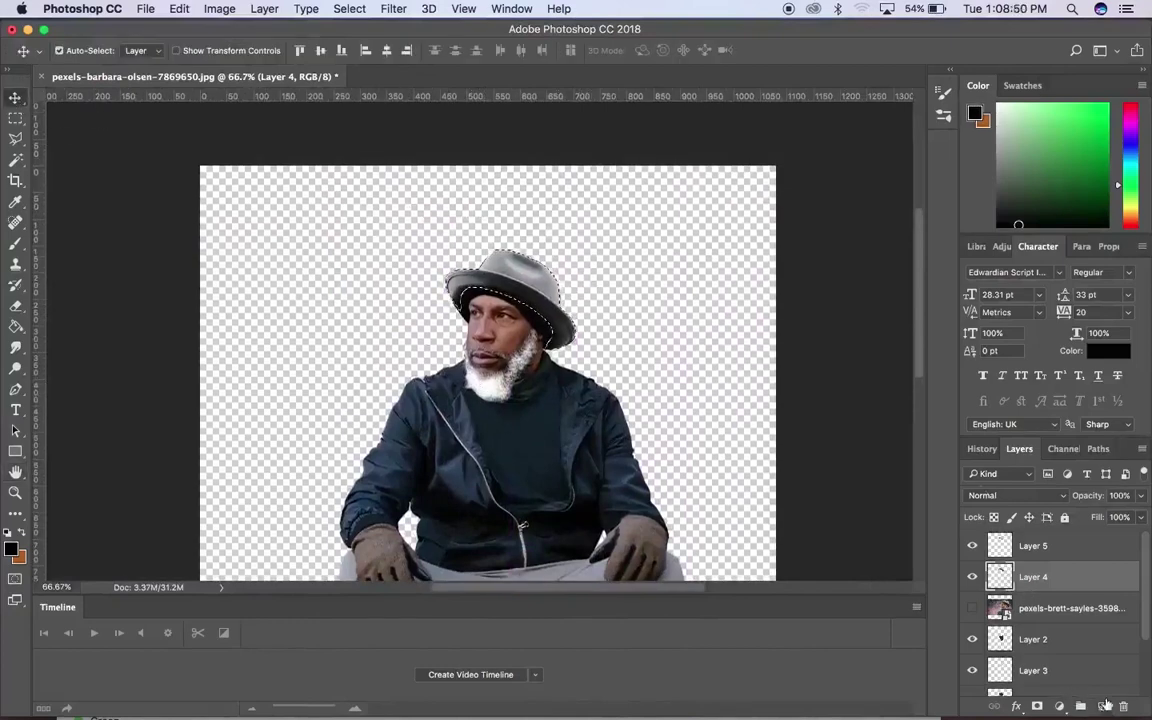
pyautogui.press('super+shift+alt+n')
# Try to fill the hat selection with a dark colour sampled from the sweater, and undo the fill
pyautogui.press('i')
pyautogui.click(532, 404)
pyautogui.press('b')
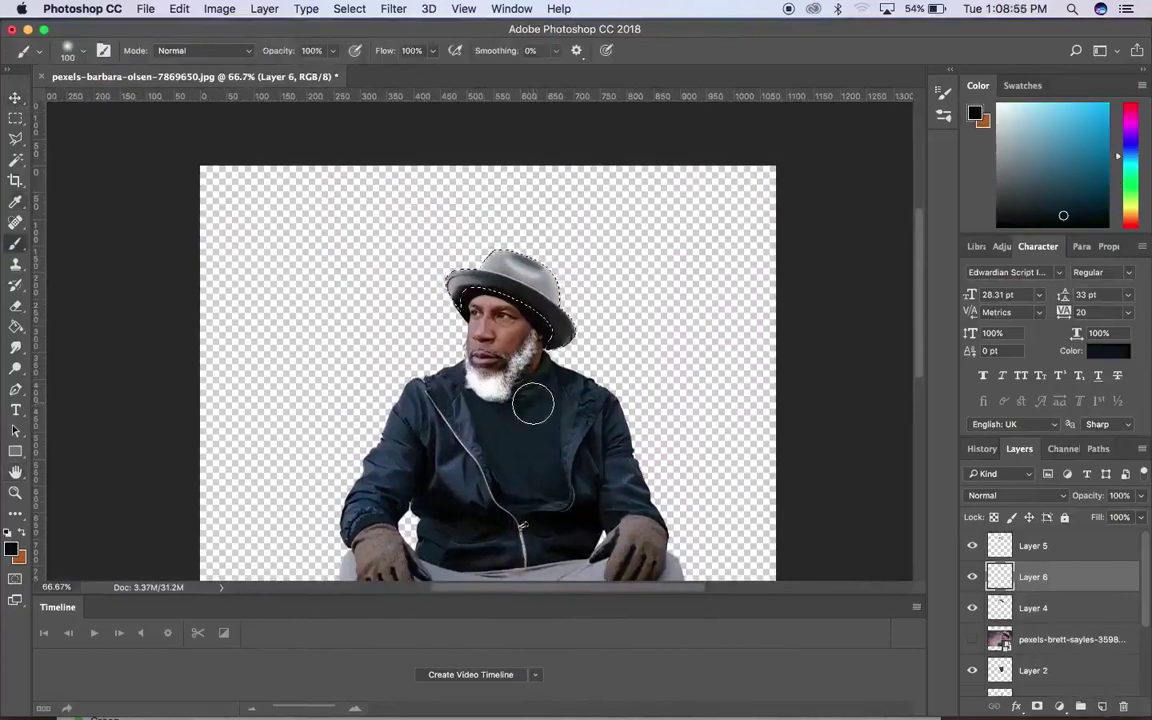
pyautogui.press('g')
pyautogui.click(507, 270)
pyautogui.press('super+z')
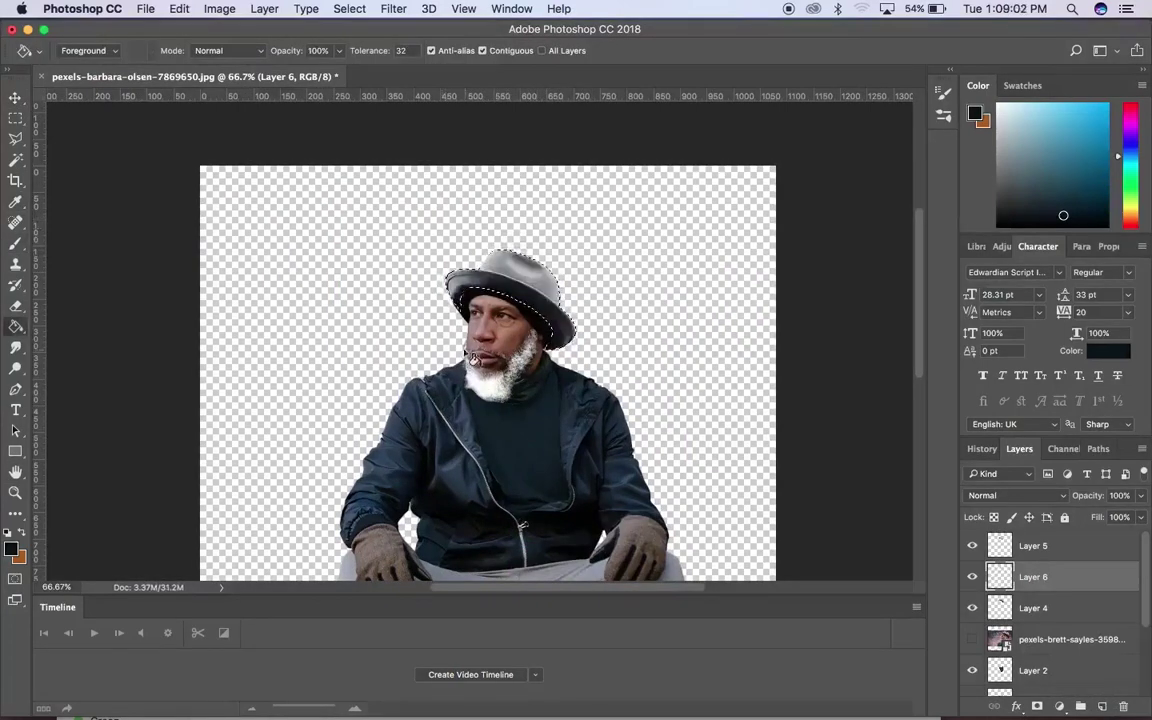
# Sample the dark blue of the jacket sleeve, fill the hat selection with it on Layer 6, and deselect
pyautogui.press('i')
pyautogui.click(538, 440)
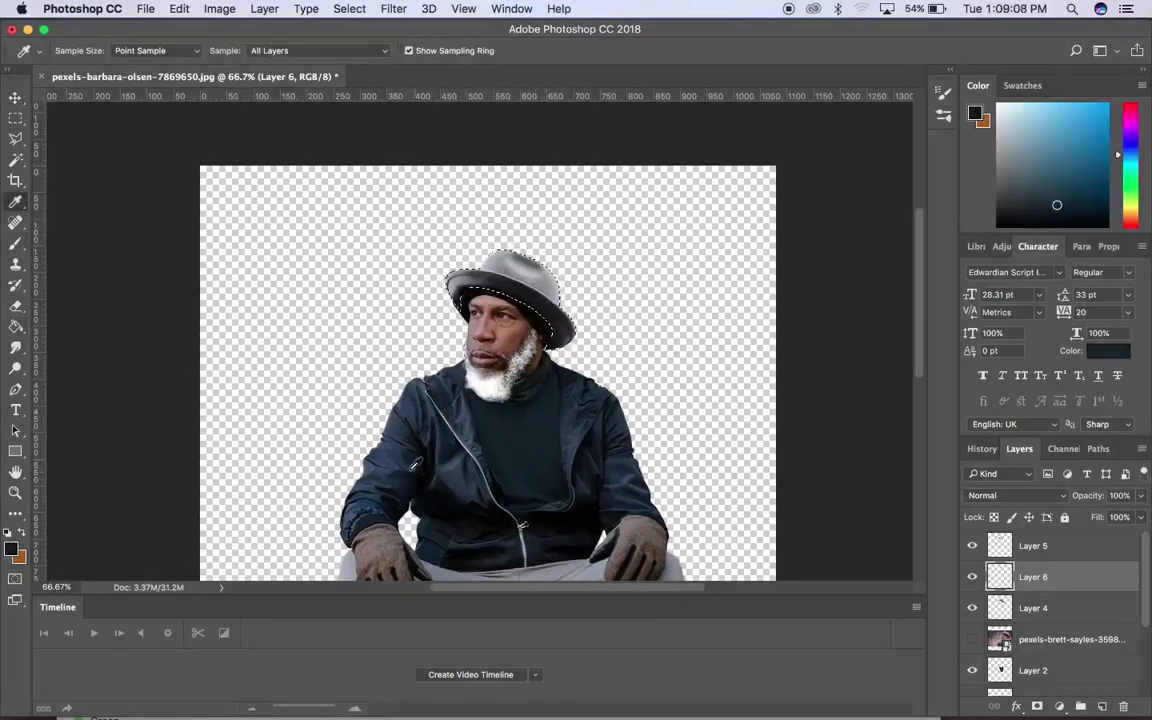
pyautogui.click(390, 450)
pyautogui.press('g')
pyautogui.click(489, 322)
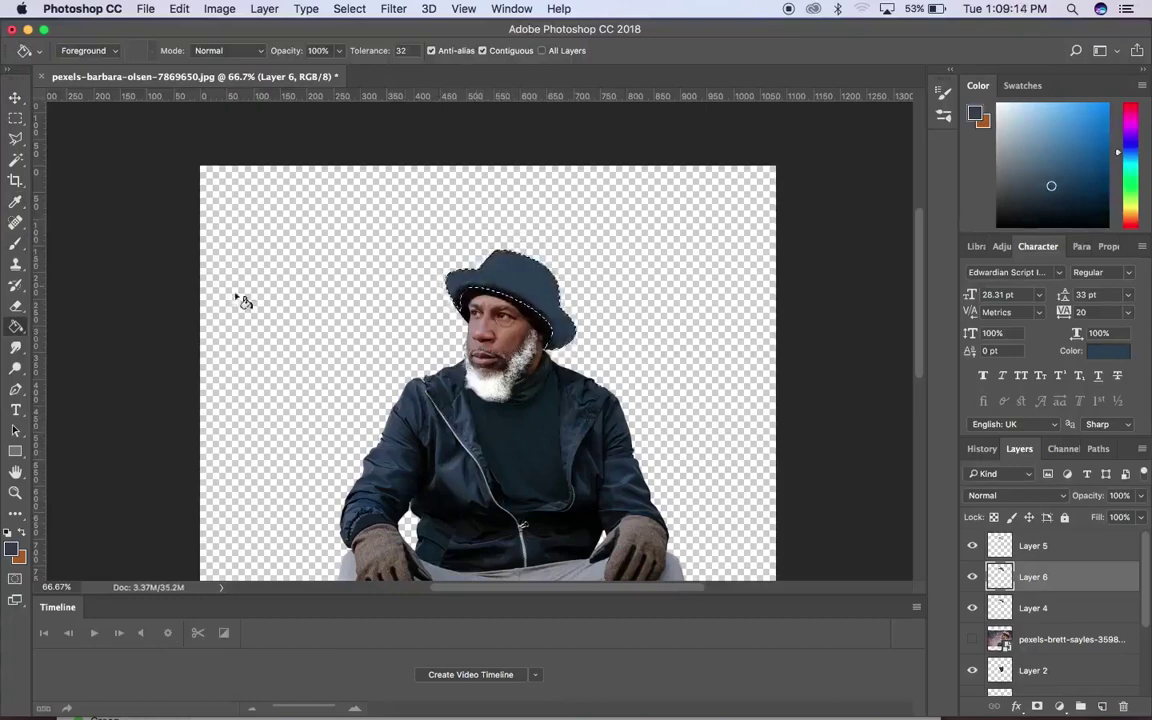
pyautogui.press('super+d')
# Cycle through the blend modes of the hat's colour layer and settle on Linear Light
pyautogui.press('m')
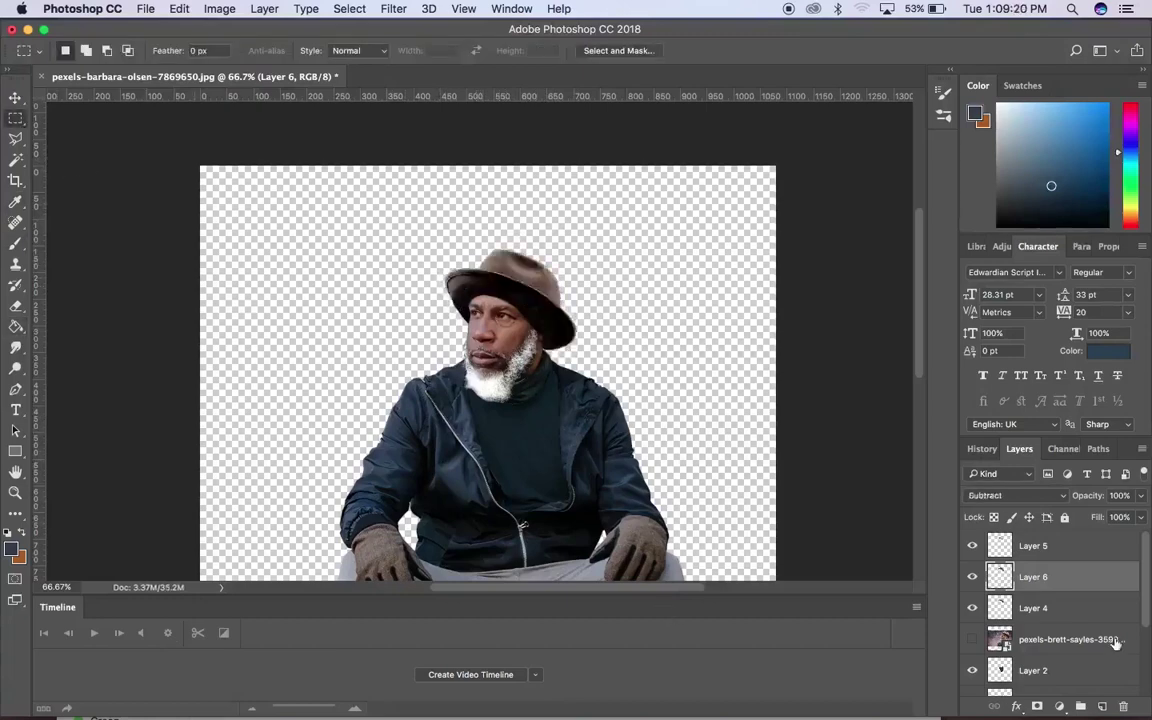
pyautogui.hotkey('shift', '-')
pyautogui.hotkey('shift', '-')
pyautogui.hotkey('shift', '-')
pyautogui.hotkey('shift', '-')
pyautogui.hotkey('shift', '-')
pyautogui.hotkey('shift', '-')
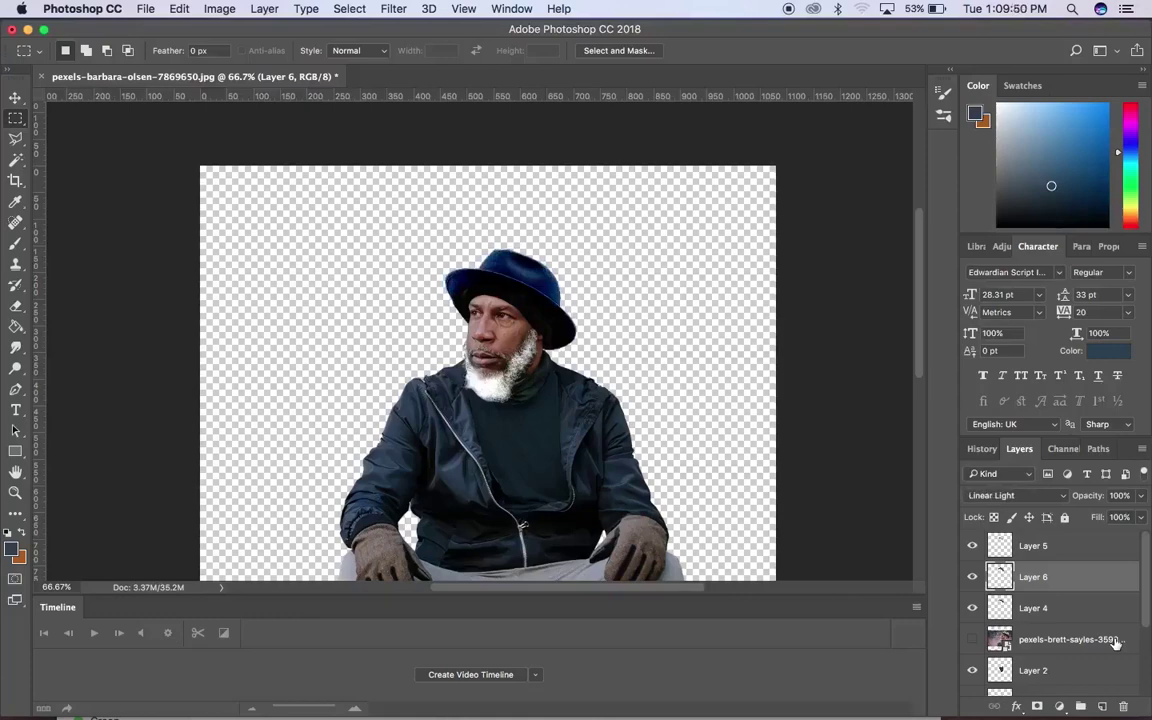
# Inspect the recoloured hat and compare the cut-out with the original background by toggling Layer 1's visibility
pyautogui.press('v')
pyautogui.press('super+plus')
pyautogui.press('super+plus')
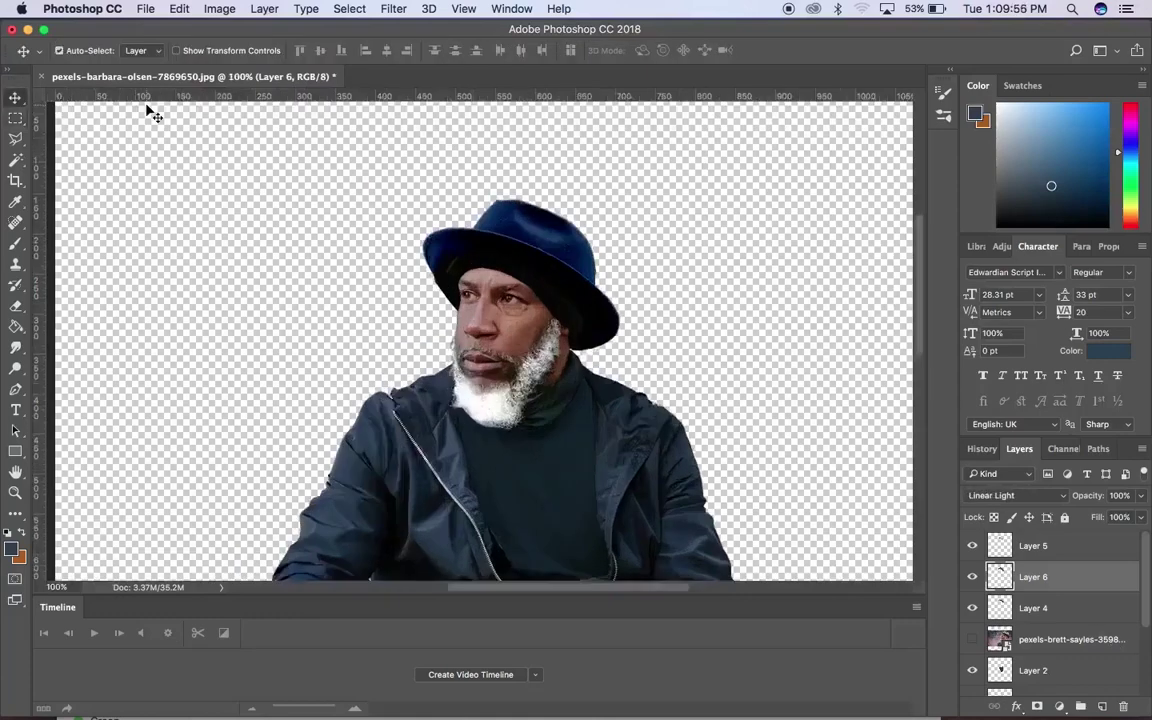
pyautogui.press('super+minus')
pyautogui.press('super+minus')
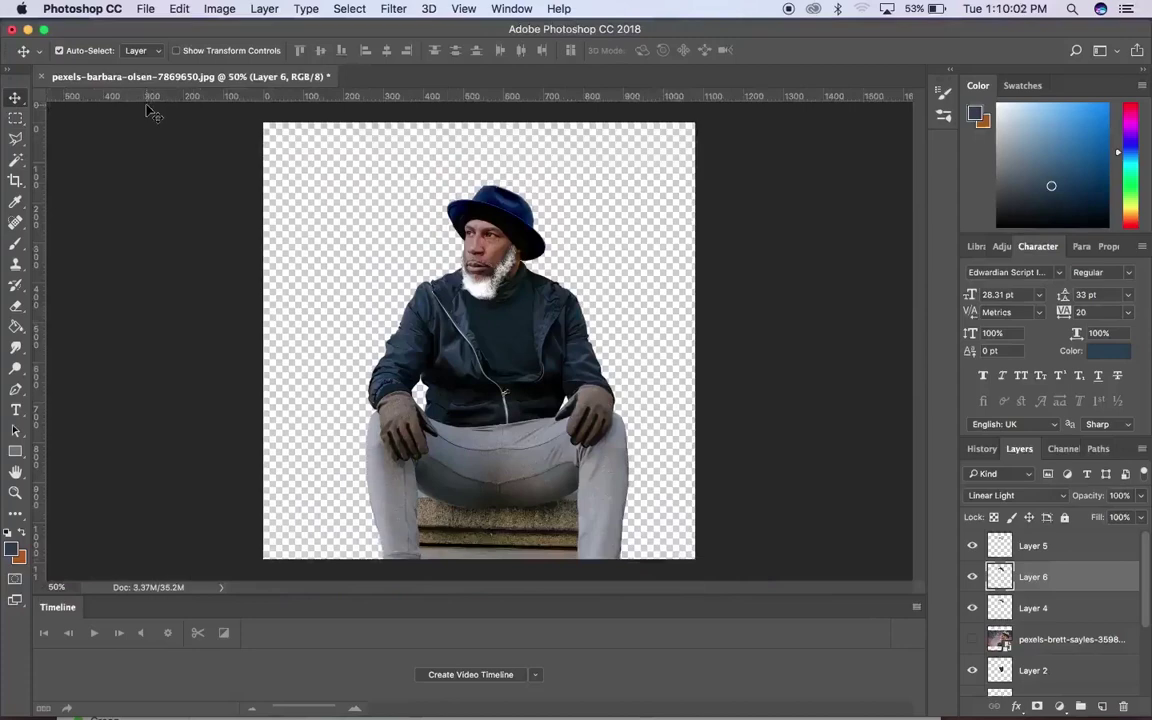
pyautogui.scroll(-3, 1030, 545)
pyautogui.click(971, 650)
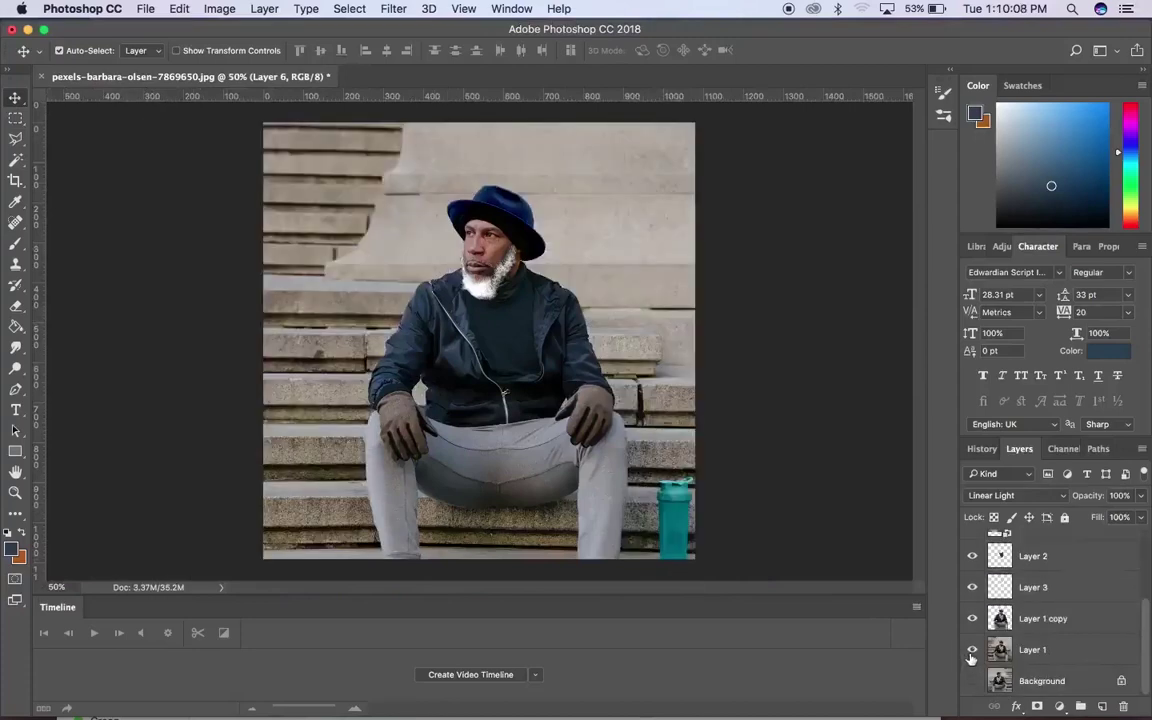
pyautogui.click(971, 652)
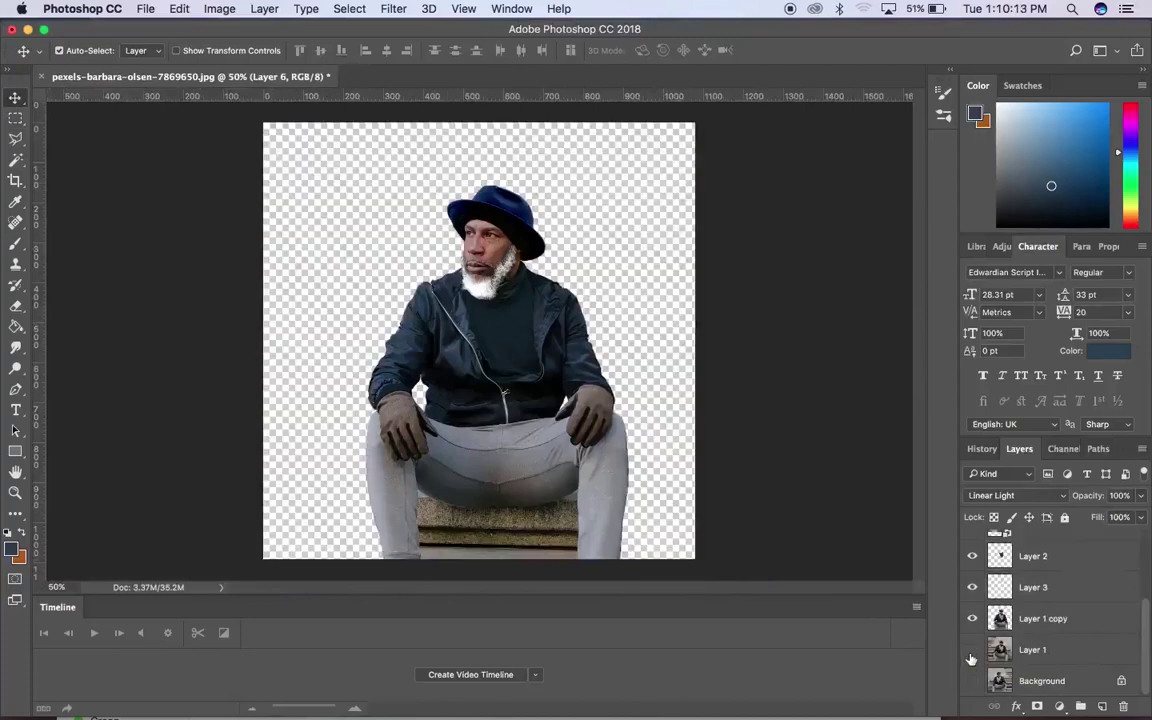
pyautogui.click(971, 652)
pyautogui.click(971, 652)
# Switch to Finder to view the images in the broke_to_Billion folder, and return to Photoshop
pyautogui.moveTo(575, 716)
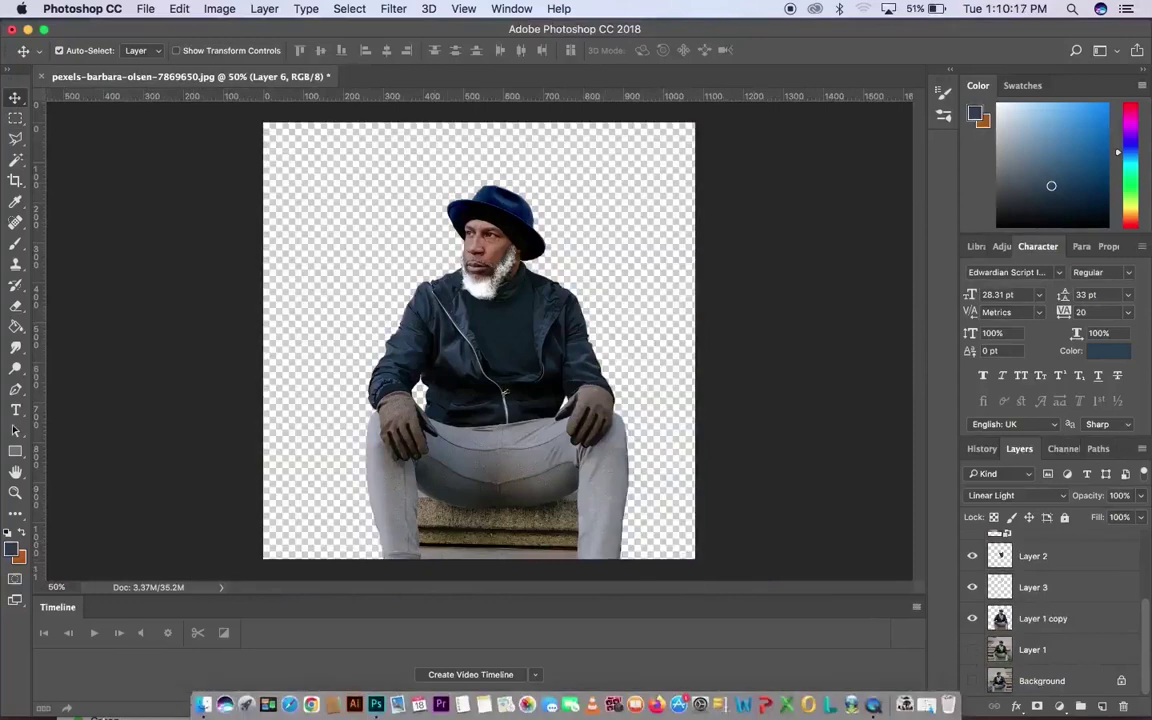
pyautogui.click(201, 706)
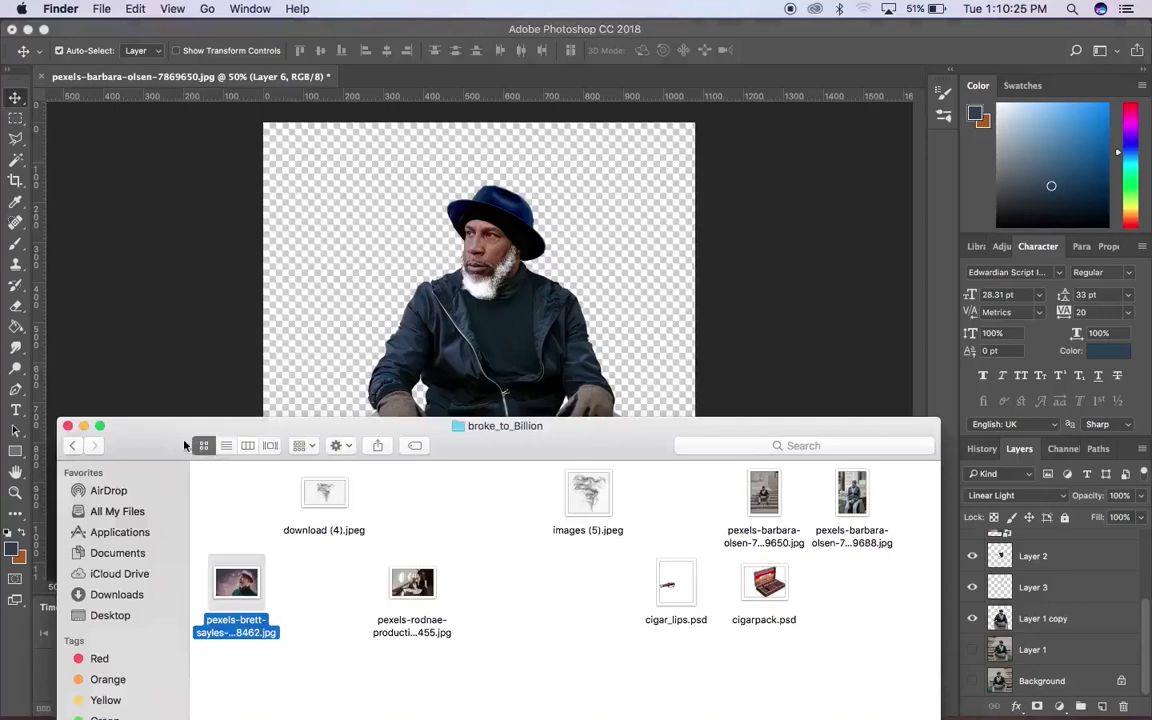
pyautogui.click(175, 415)
# Place horizontal guides at shoulder level and at the hat's top, and vertical guides at both shoulders
pyautogui.moveTo(152, 95); pyautogui.dragTo(193, 292)
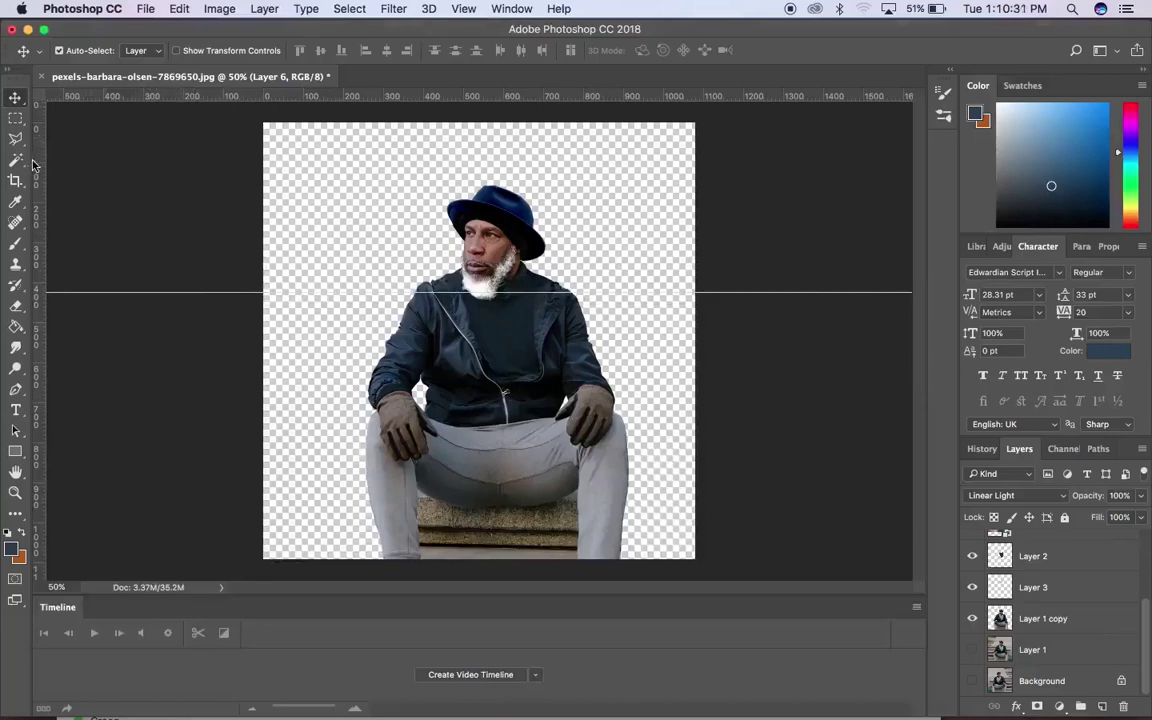
pyautogui.moveTo(36, 165); pyautogui.dragTo(412, 165)
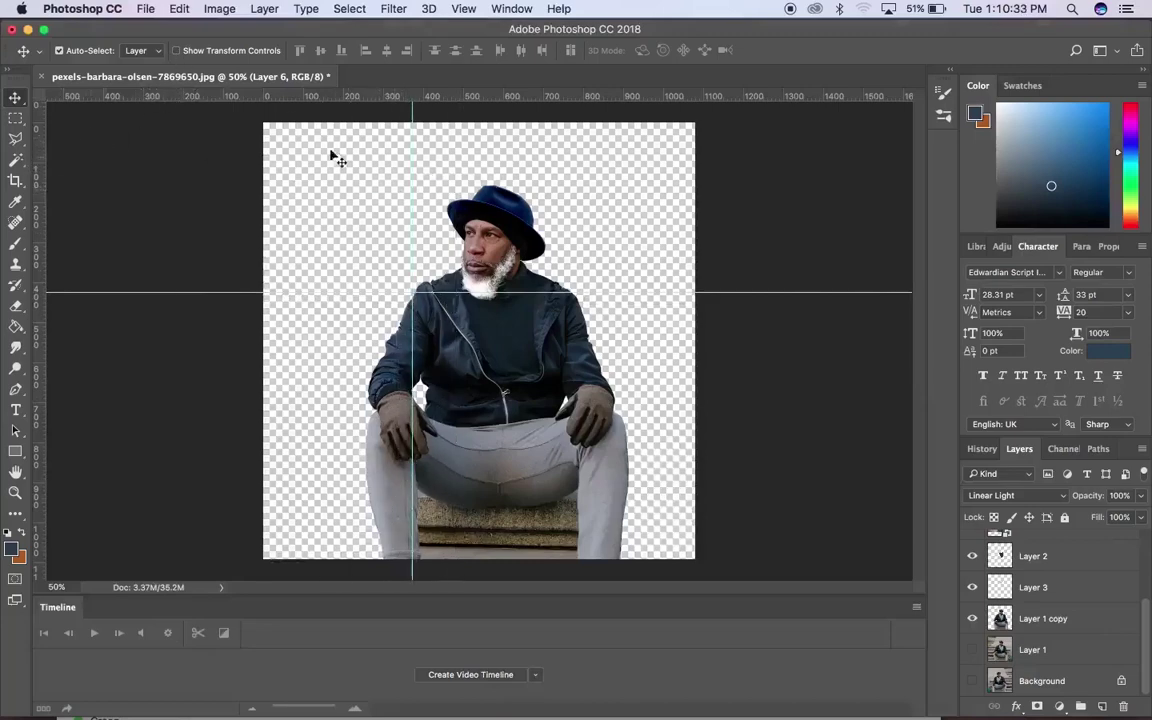
pyautogui.moveTo(36, 205); pyautogui.dragTo(575, 236)
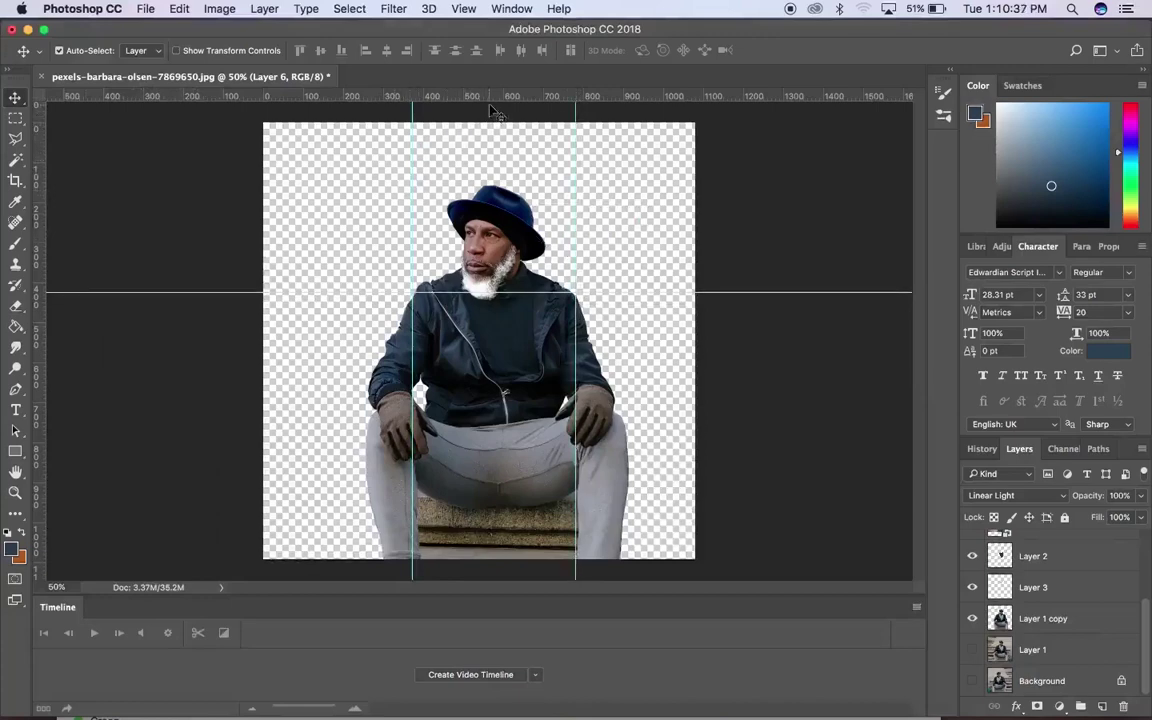
pyautogui.moveTo(490, 96); pyautogui.dragTo(517, 186)
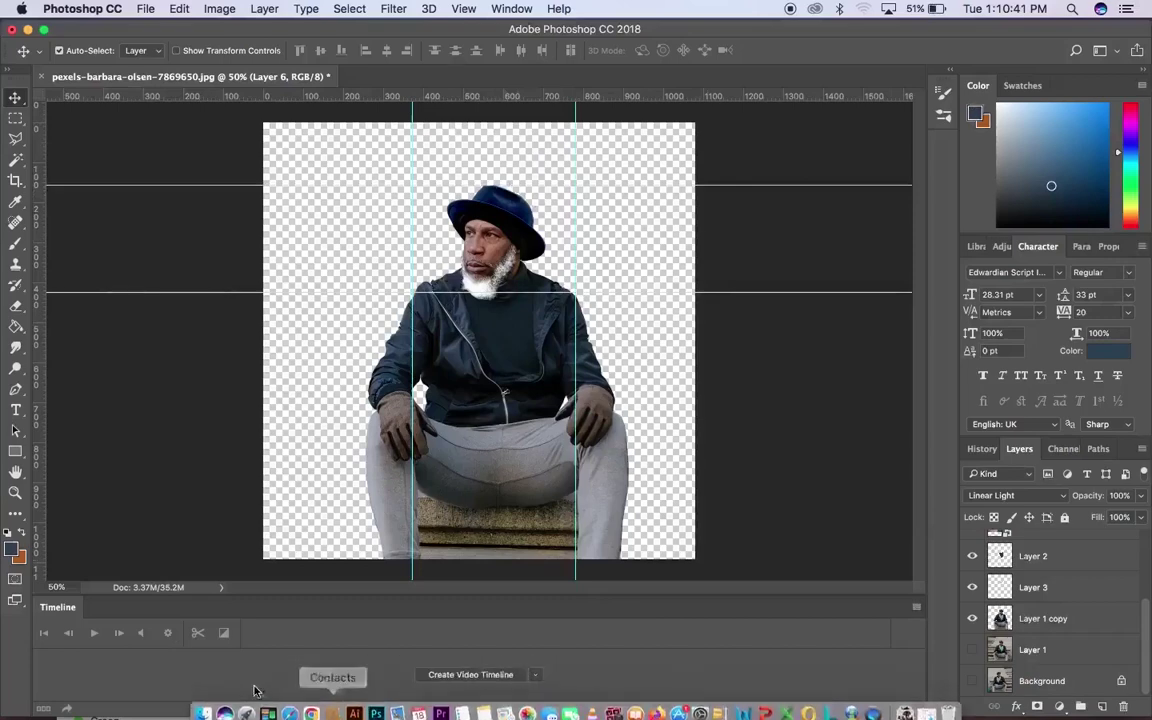
# Make the topmost layer, Layer 5, the active layer
pyautogui.moveTo(203, 708)
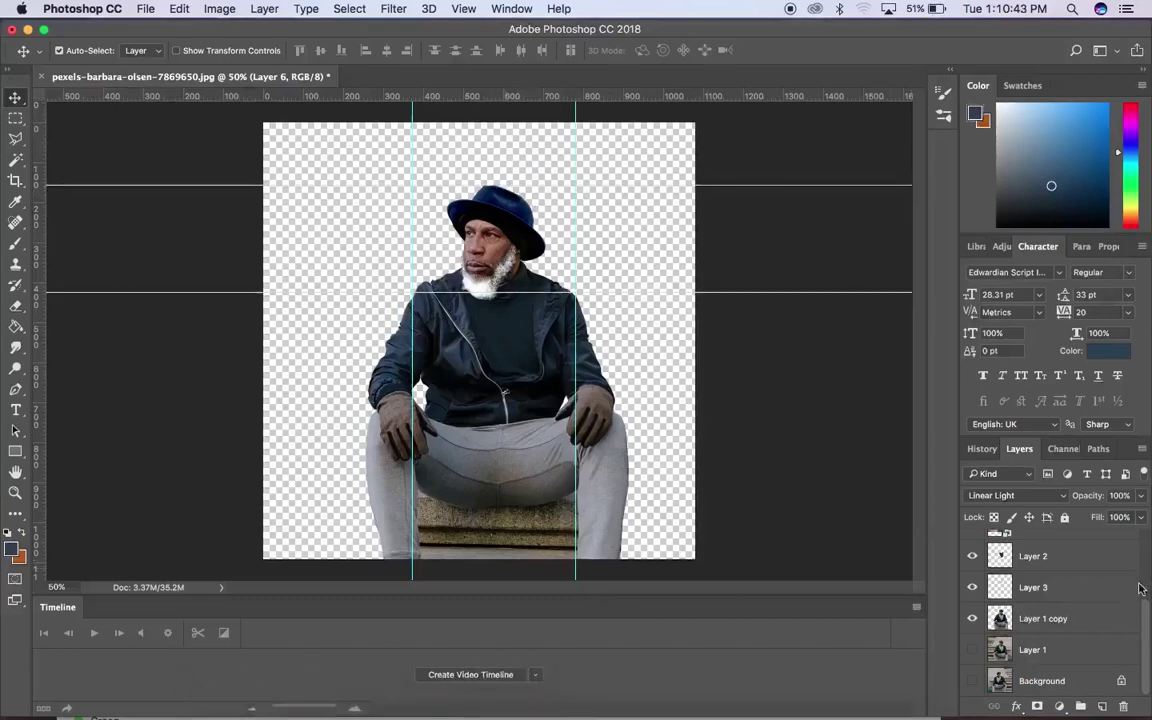
pyautogui.moveTo(1148, 652); pyautogui.dragTo(1146, 512)
pyautogui.click(1078, 547)
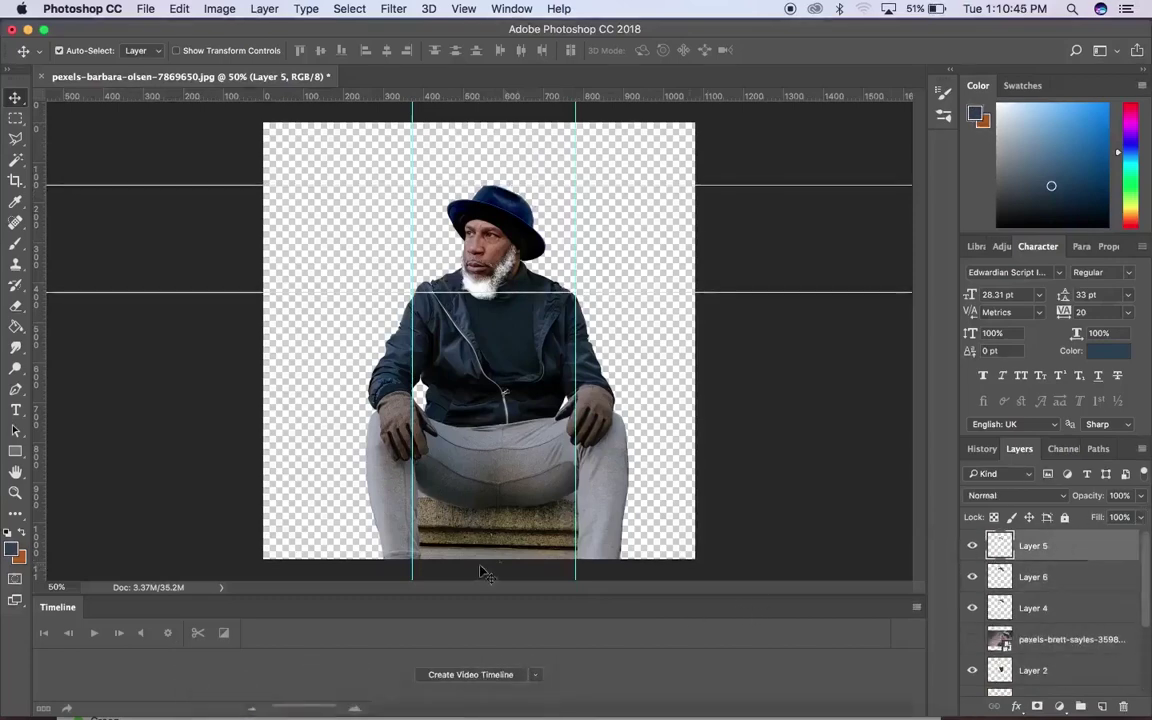
# Place the pexels-rodnae-productions cabin photo from Finder's broke_to_Billion folder into the Photoshop document
pyautogui.click(204, 705)
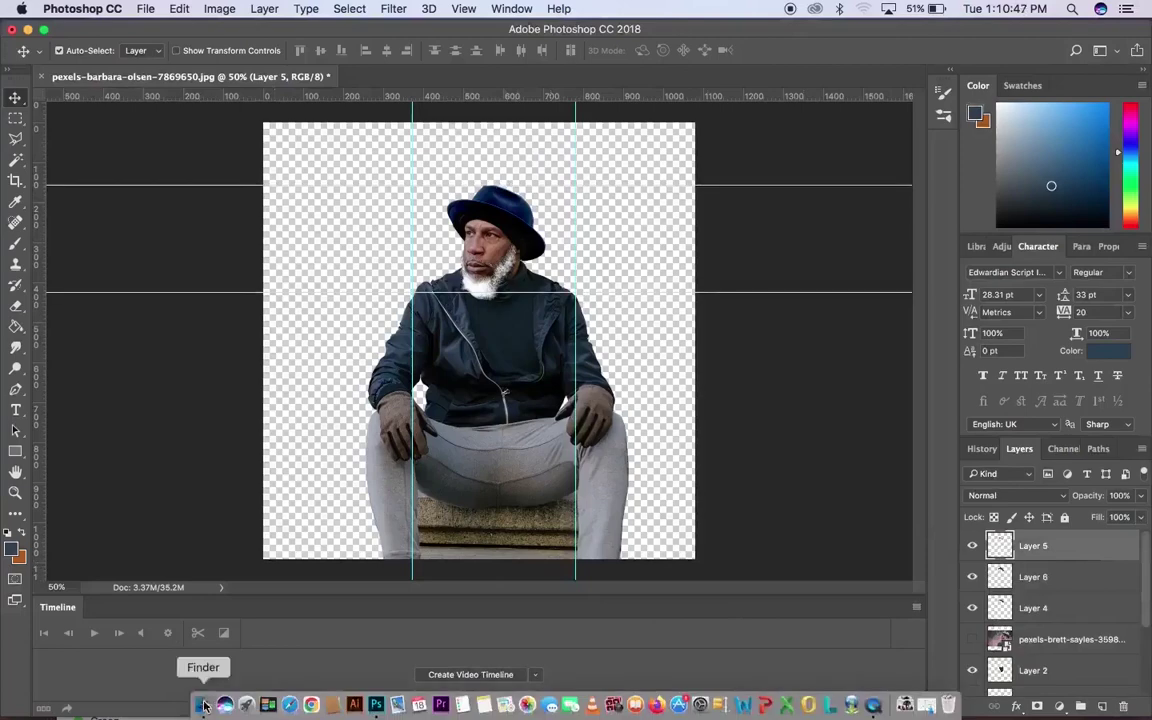
pyautogui.moveTo(152, 440); pyautogui.dragTo(155, 414)
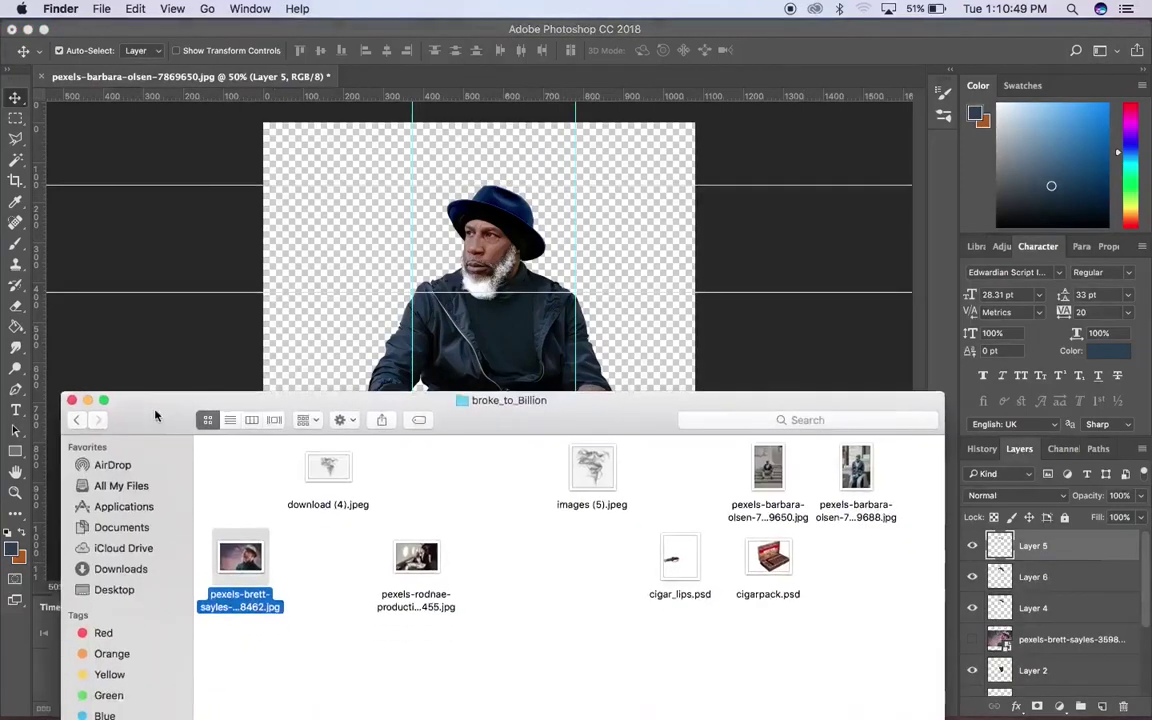
pyautogui.moveTo(416, 557); pyautogui.dragTo(350, 187)
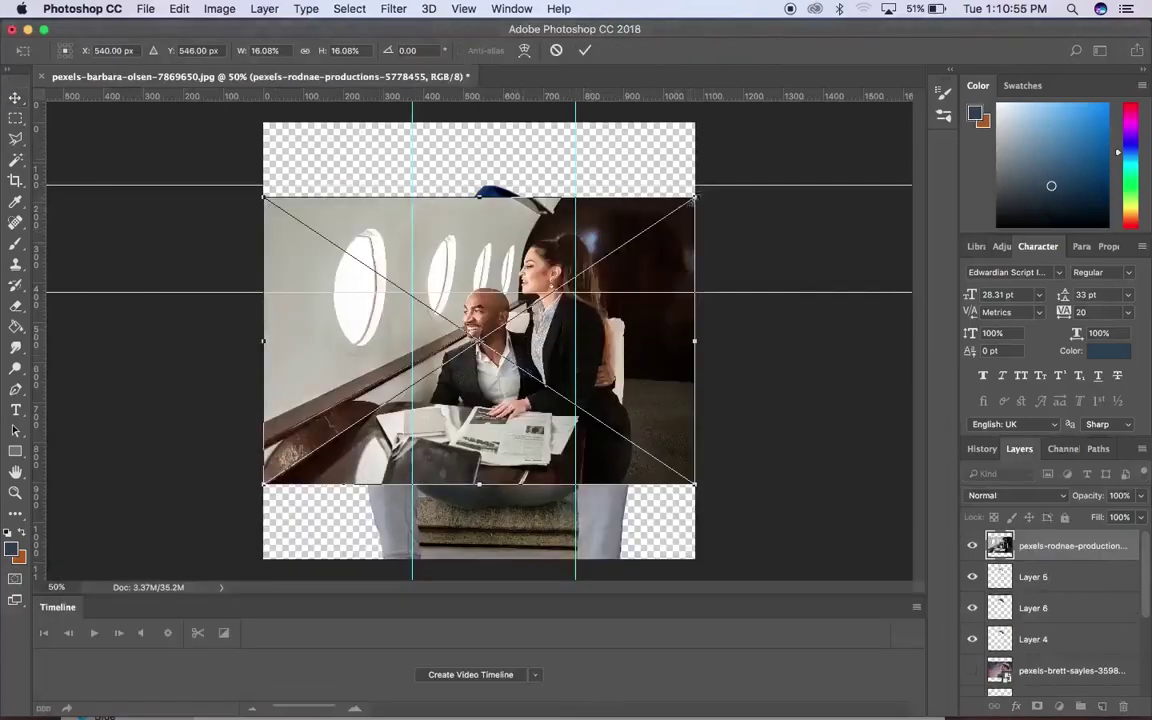
# Scale the placed cabin photo up to about 28% and position it so that it covers the whole canvas
pyautogui.moveTo(694, 198); pyautogui.dragTo(820, 113)
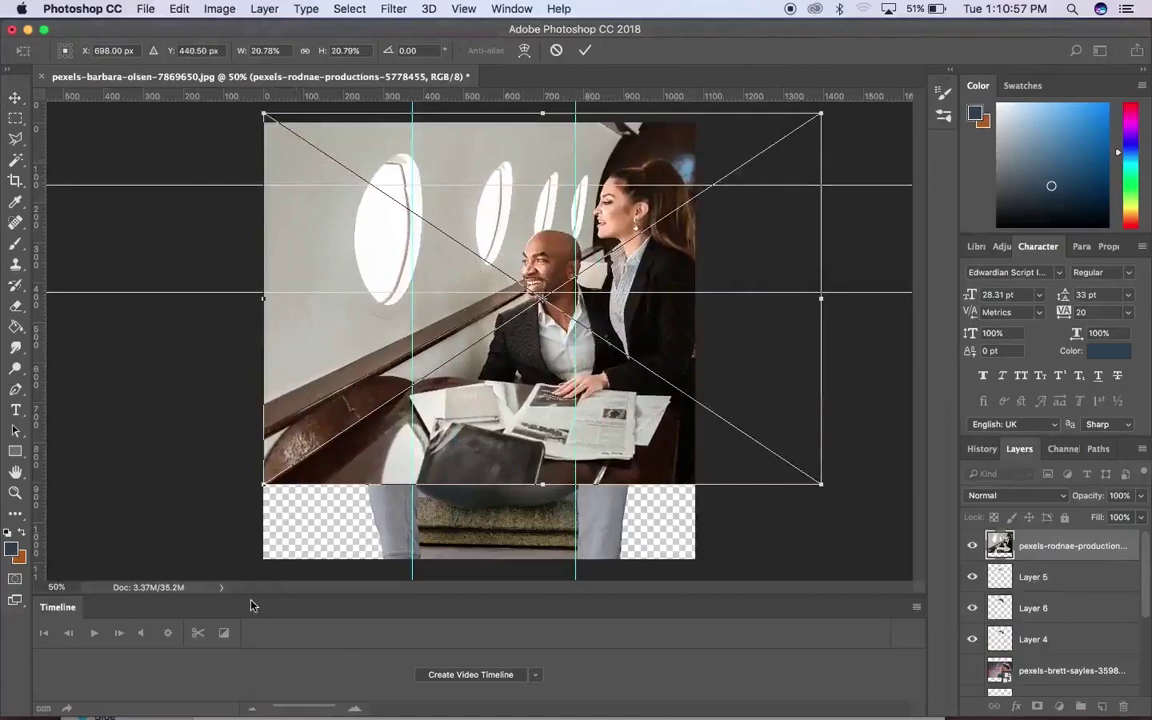
pyautogui.moveTo(264, 490); pyautogui.dragTo(175, 593)
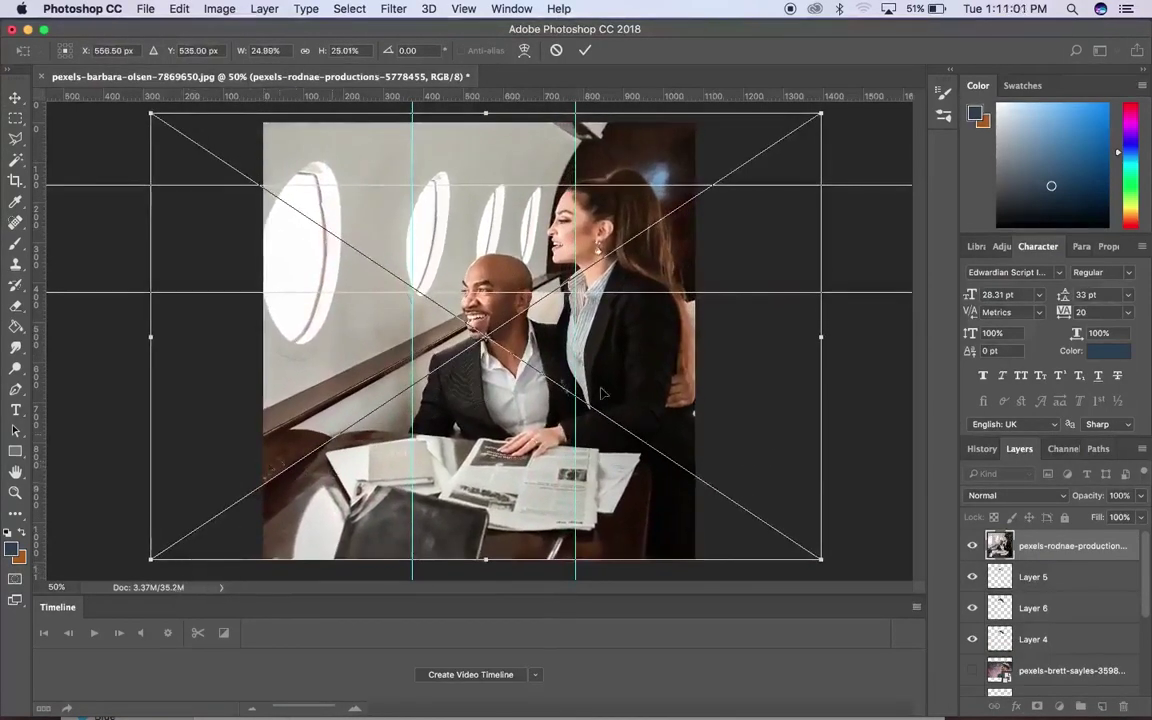
pyautogui.moveTo(743, 476); pyautogui.dragTo(737, 426)
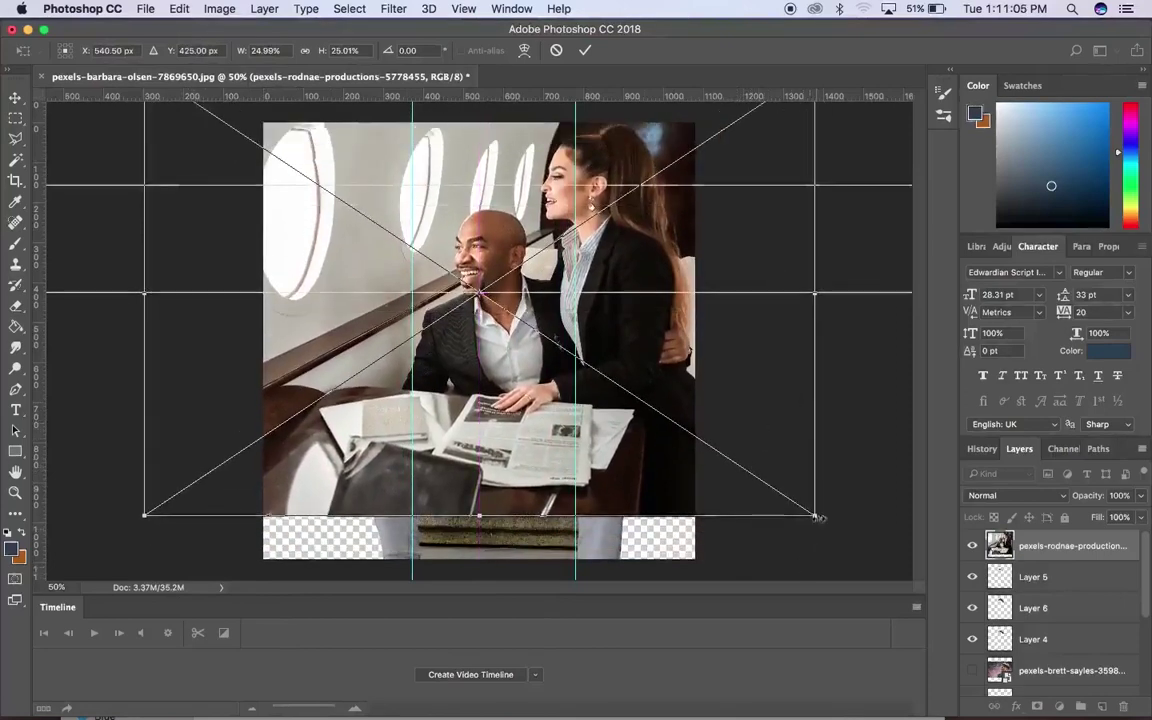
pyautogui.moveTo(815, 515); pyautogui.dragTo(838, 610)
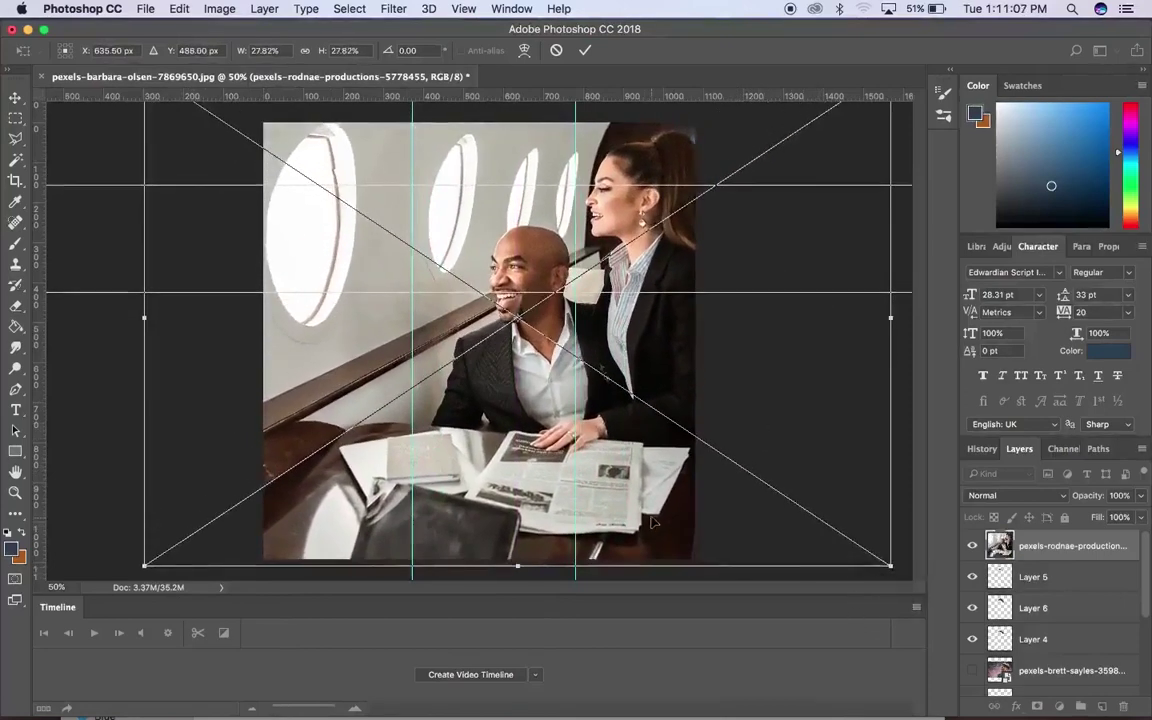
pyautogui.moveTo(665, 540); pyautogui.dragTo(615, 520)
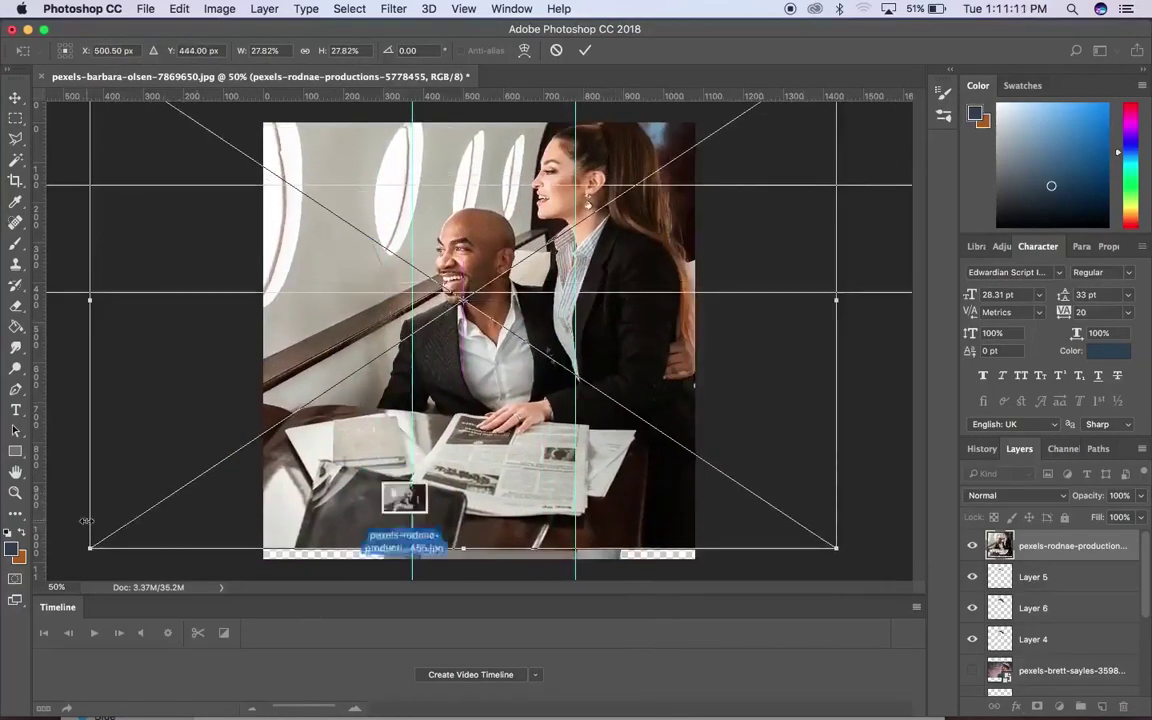
pyautogui.moveTo(90, 549); pyautogui.dragTo(64, 567)
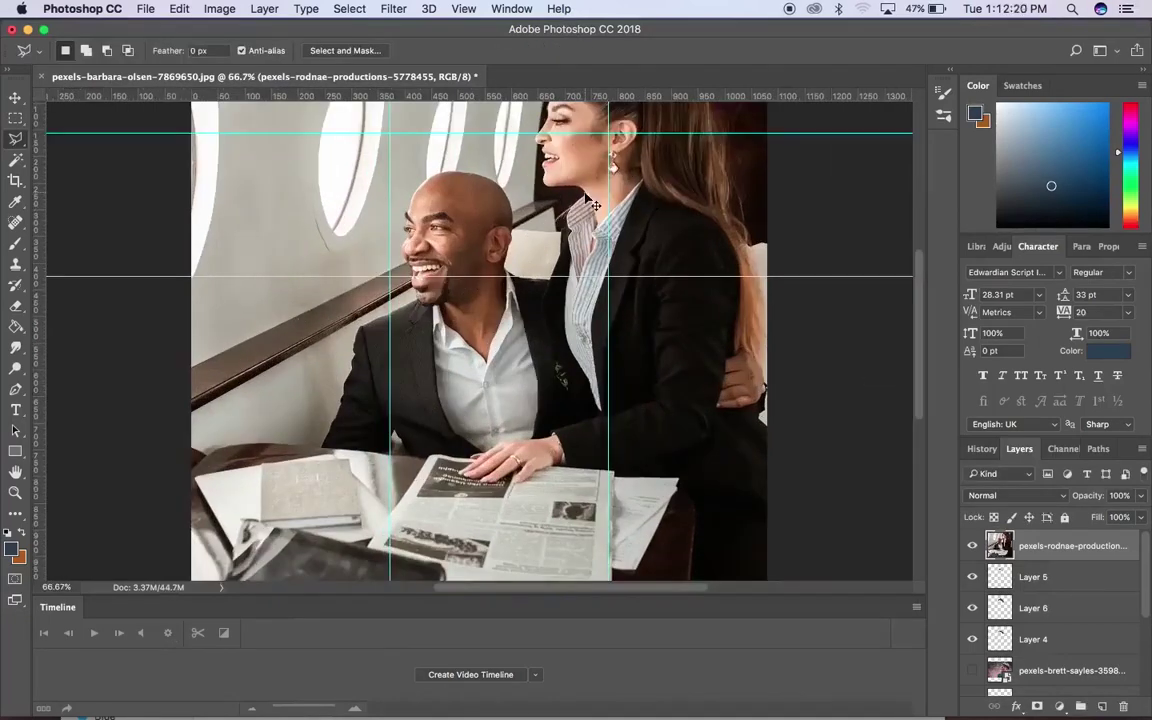
# Outline the woman's body and the table with the Polygonal Lasso, excluding the bald man, and copy the selection to a new layer
pyautogui.press('super+equal')
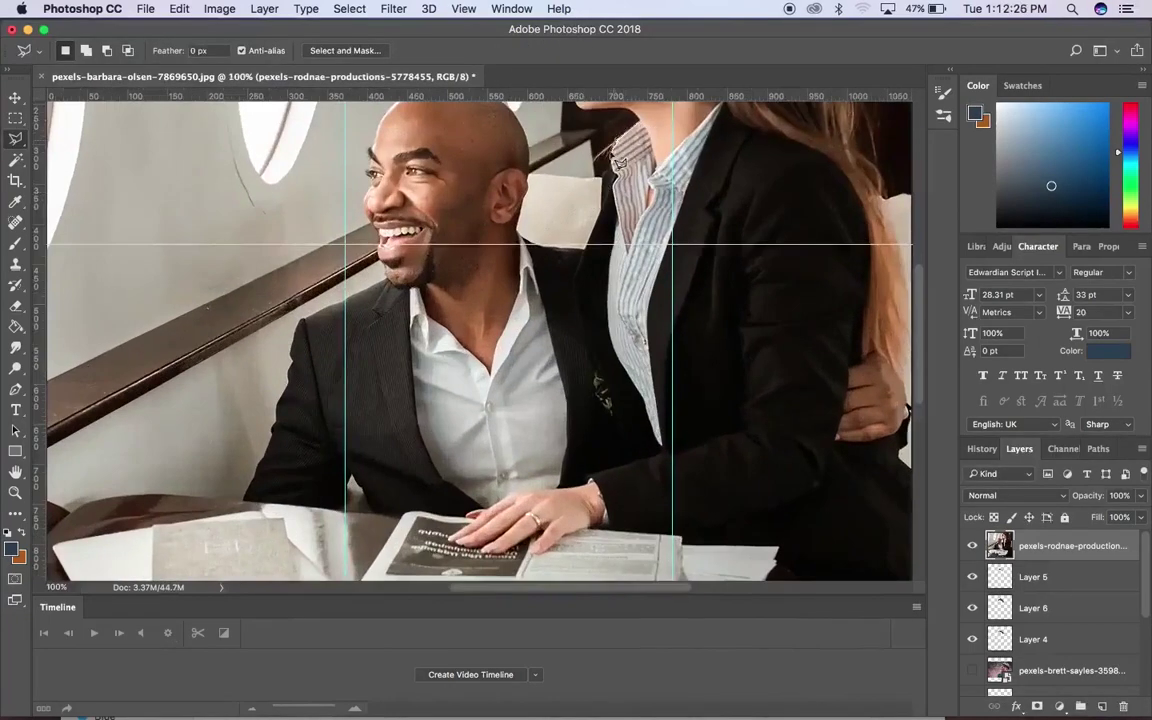
pyautogui.moveTo(628, 185)
pyautogui.mouseDown()
pyautogui.moveTo(574, 325)
pyautogui.moveTo(606, 358)
pyautogui.moveTo(593, 358)
pyautogui.moveTo(598, 388)
pyautogui.moveTo(626, 416)
pyautogui.moveTo(604, 479)
pyautogui.moveTo(588, 472)
pyautogui.moveTo(584, 491)
pyautogui.moveTo(548, 494)
pyautogui.moveTo(518, 482)
pyautogui.moveTo(466, 525)
pyautogui.moveTo(432, 516)
pyautogui.moveTo(428, 503)
pyautogui.moveTo(410, 518)
pyautogui.moveTo(424, 519)
pyautogui.moveTo(404, 522)
pyautogui.moveTo(316, 503)
pyautogui.moveTo(204, 505)
pyautogui.moveTo(175, 472)
pyautogui.mouseUp()
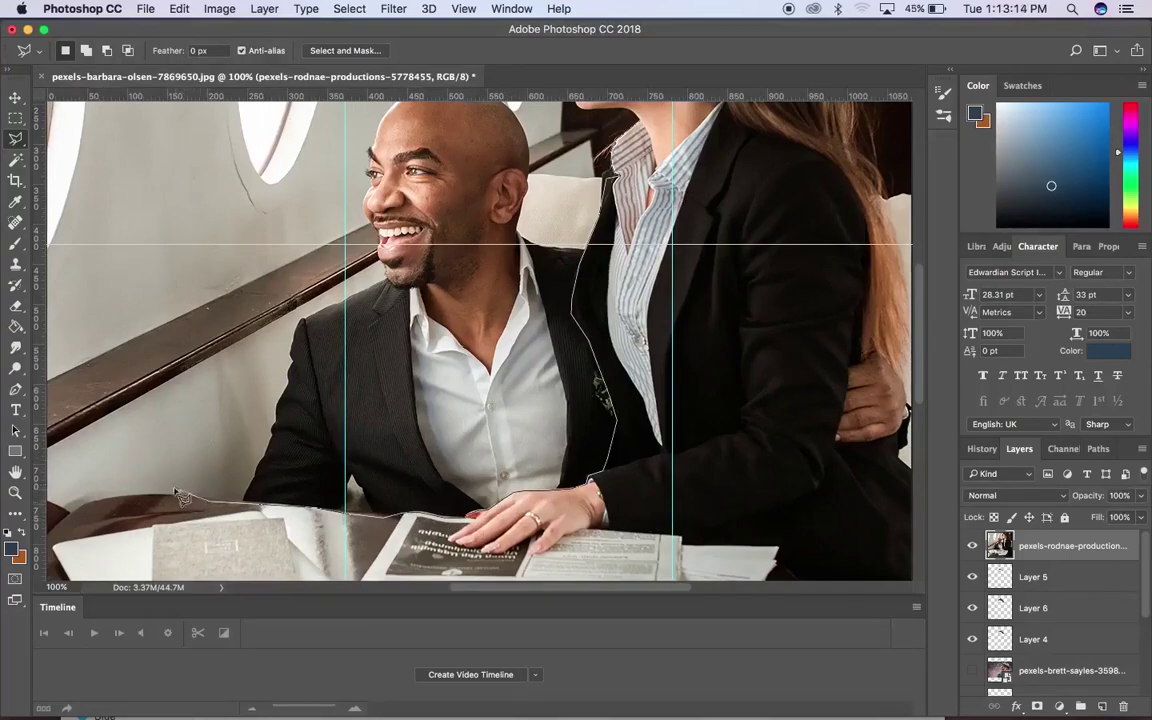
pyautogui.scroll(-4, 170, 470)
pyautogui.click(160, 327)
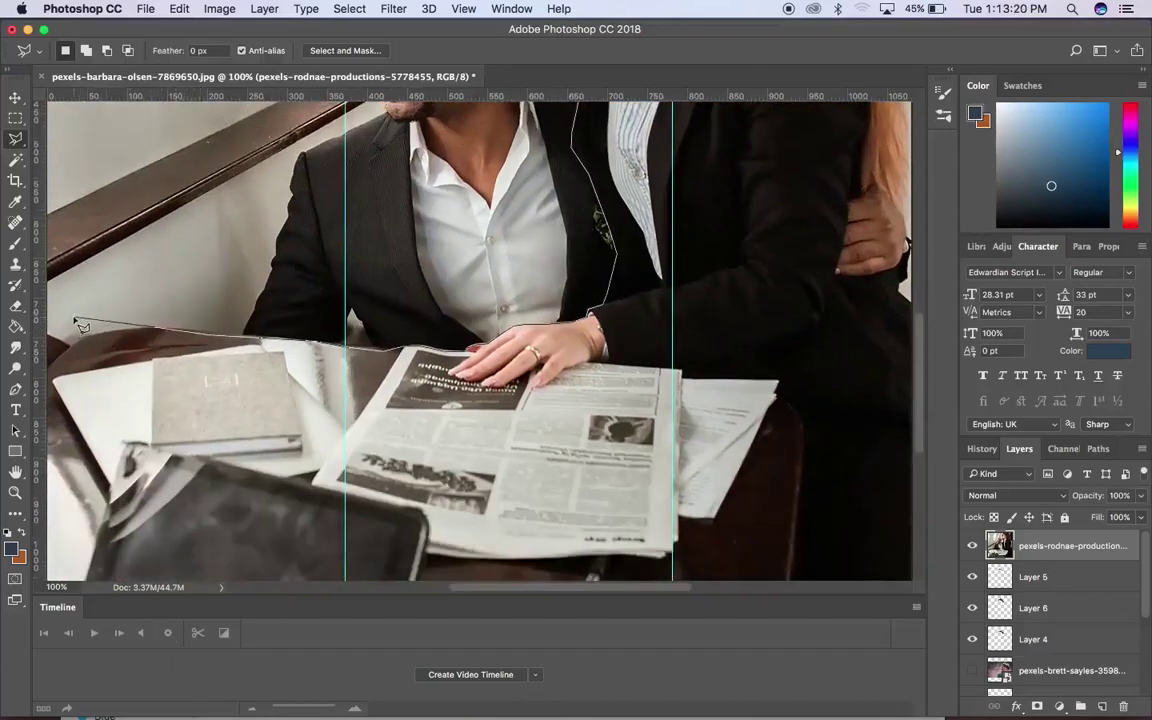
pyautogui.click(75, 318)
pyautogui.press('super+minus')
pyautogui.press('super+minus')
pyautogui.press('super+minus')
pyautogui.click(132, 536)
pyautogui.moveTo(490, 625)
pyautogui.mouseDown()
pyautogui.moveTo(643, 406)
pyautogui.moveTo(671, 386)
pyautogui.moveTo(694, 275)
pyautogui.moveTo(598, 270)
pyautogui.moveTo(518, 238)
pyautogui.moveTo(485, 250)
pyautogui.moveTo(535, 258)
pyautogui.mouseUp()
pyautogui.press('super+j')
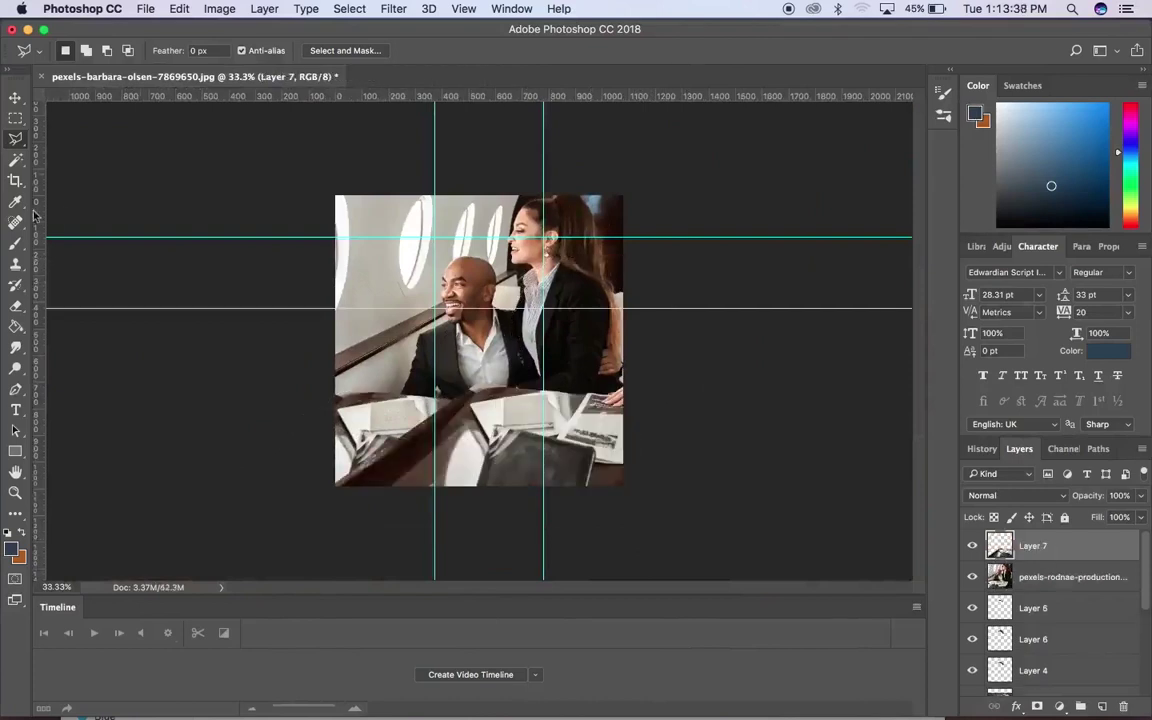
# Move the copied woman-and-table cut-out into alignment with the same areas of the cabin photo
pyautogui.press('v')
pyautogui.moveTo(550, 417)
pyautogui.mouseDown()
pyautogui.moveTo(463, 470)
pyautogui.moveTo(477, 468)
pyautogui.mouseUp()
pyautogui.click(835, 457)
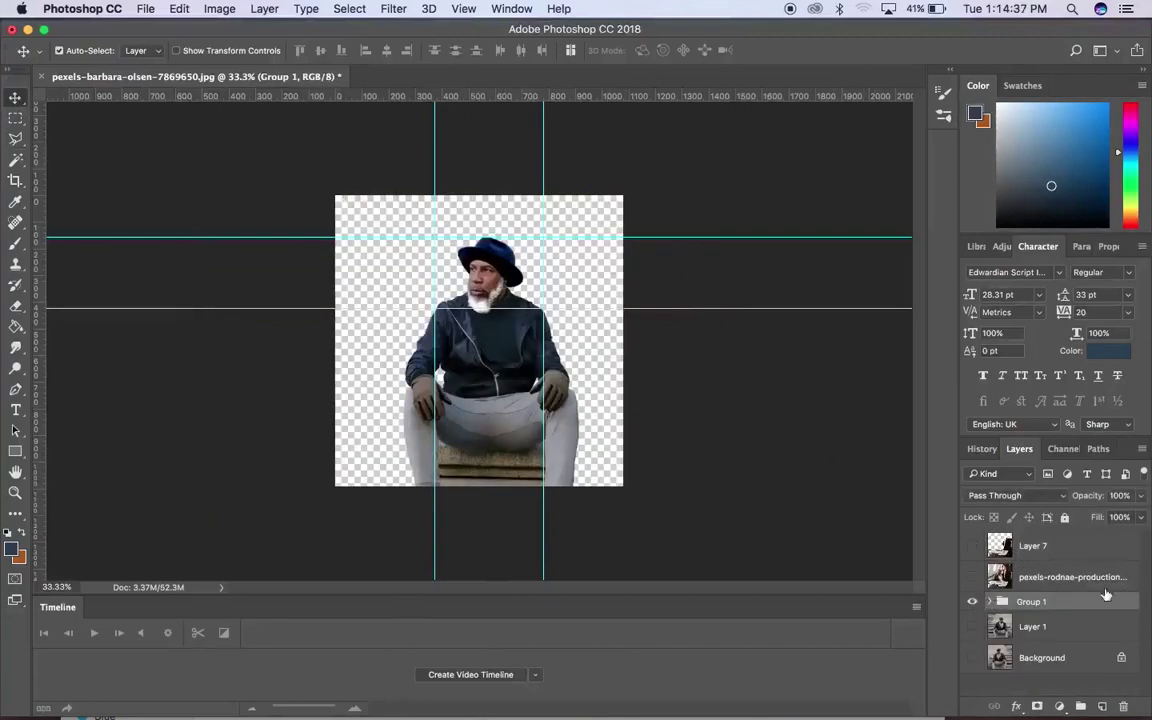
# Show Layer 7 and the cabin photo layer, and restack Group 1 between them
pyautogui.click(972, 546)
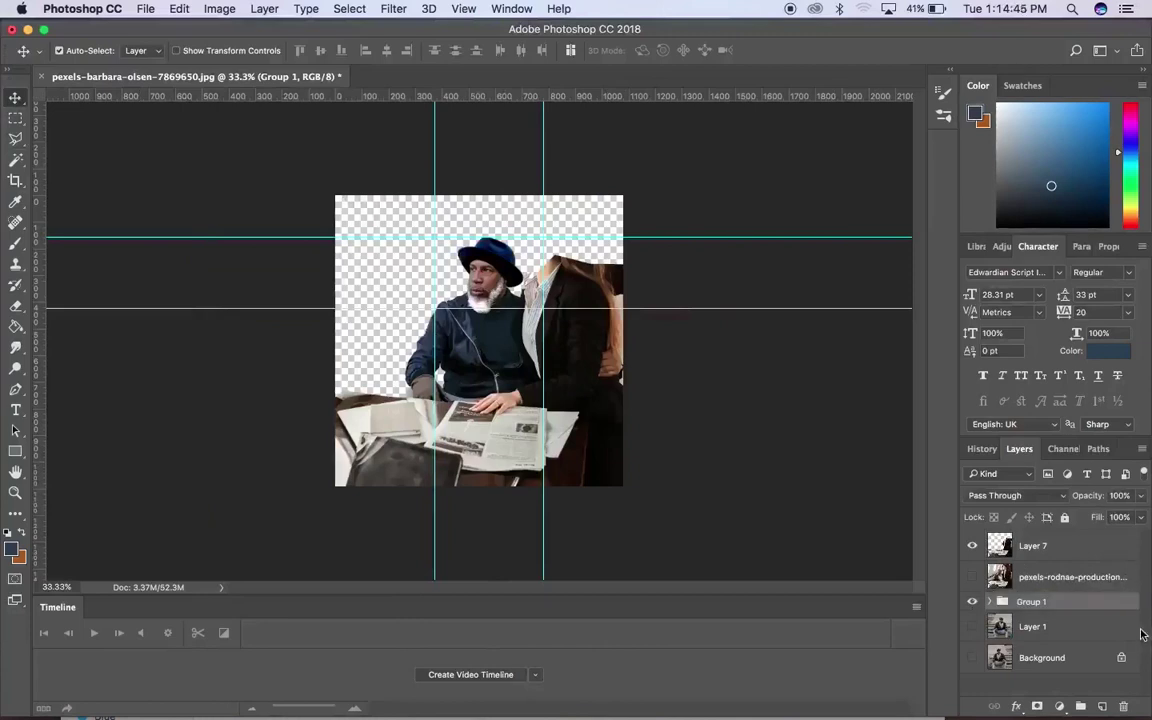
pyautogui.hotkey('alt', ']')
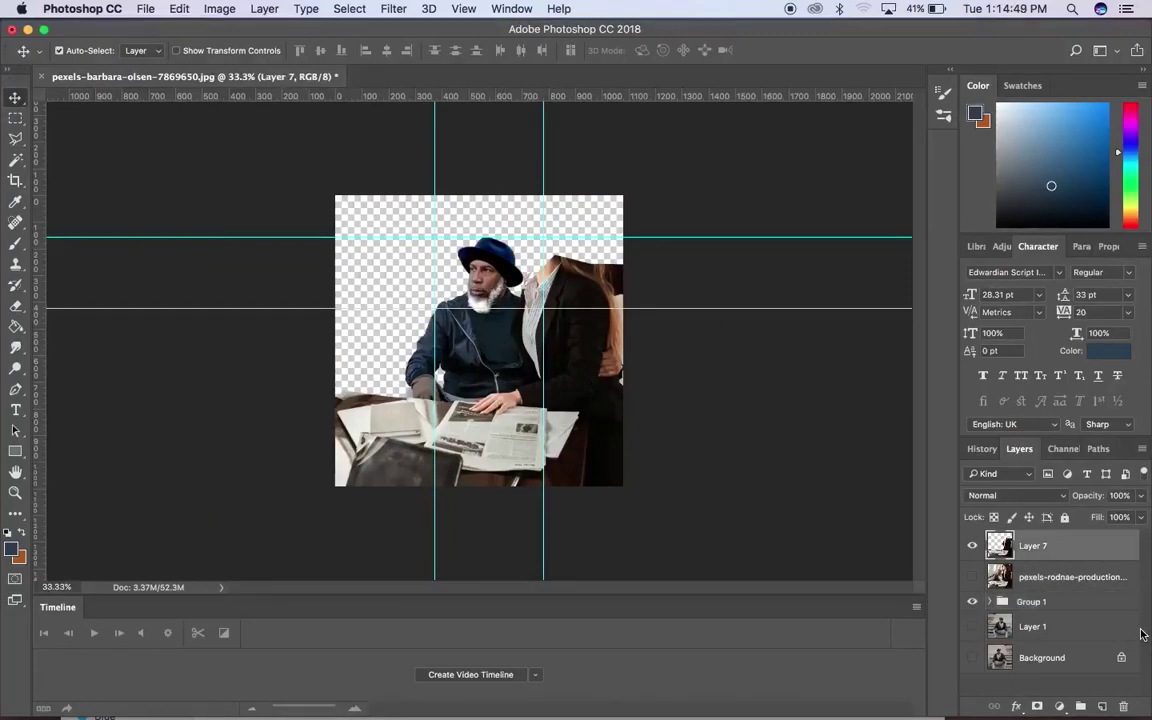
pyautogui.click(1083, 591)
pyautogui.click(1076, 608)
pyautogui.press('super+]')
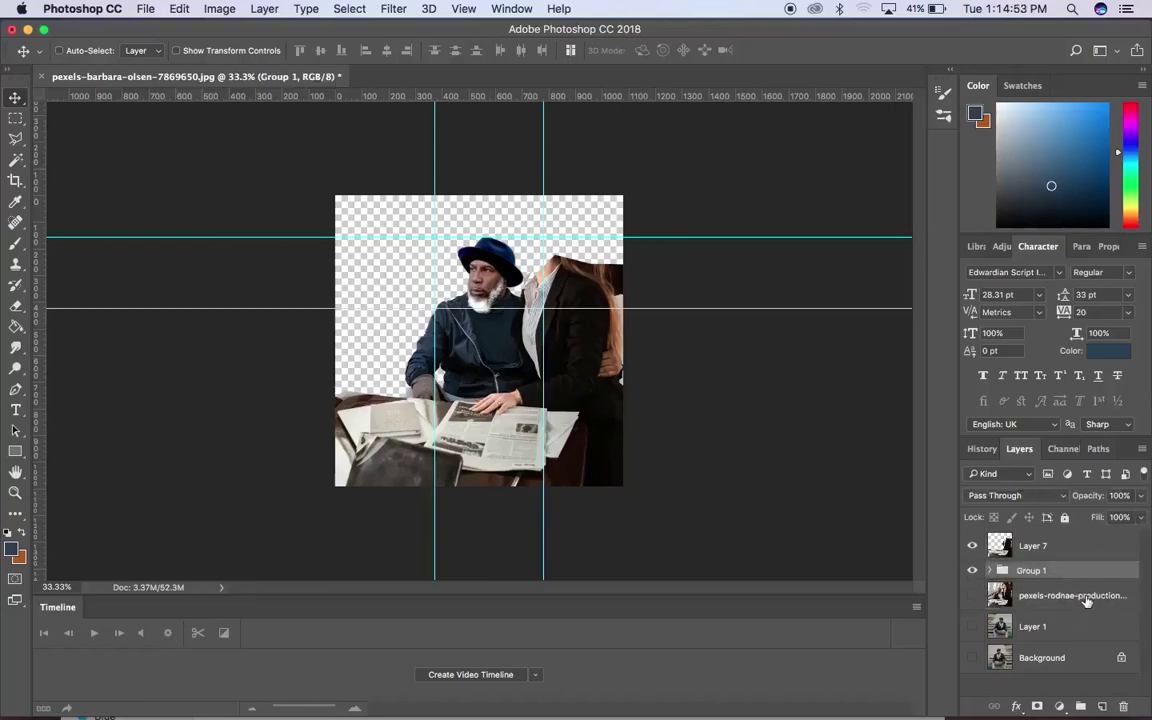
pyautogui.click(973, 594)
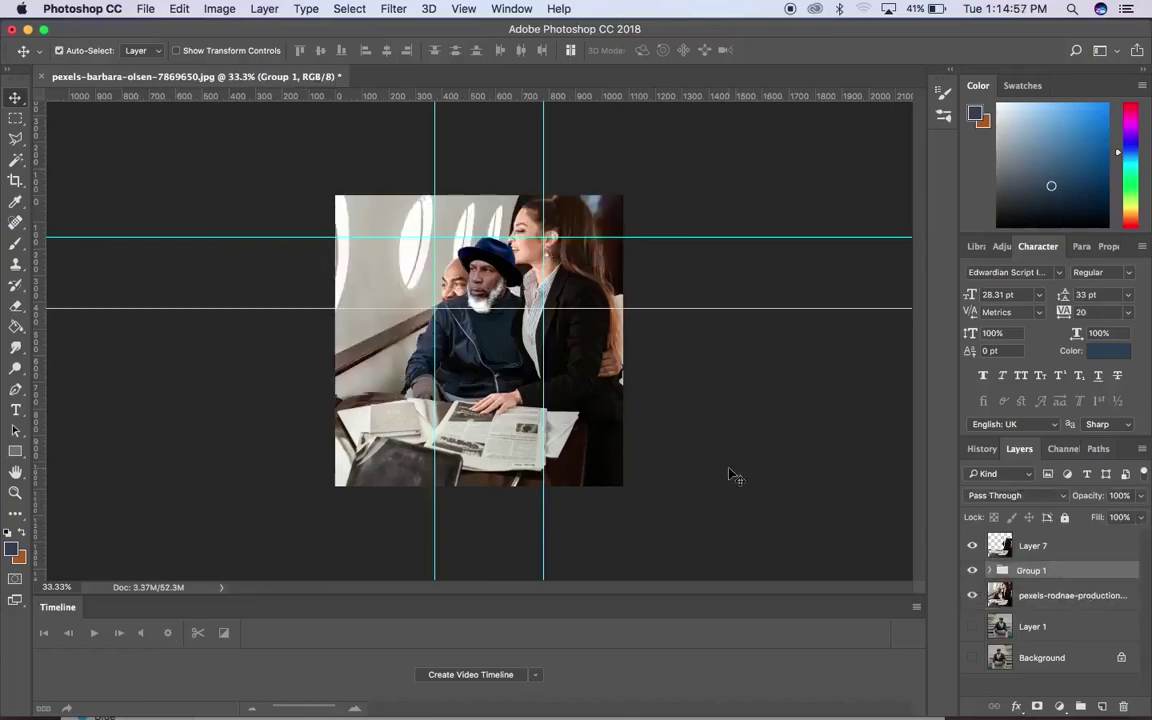
# Scale Group 1 to about 122% and position the man in the hat over the bald man seated at the table
pyautogui.press('super+equal')
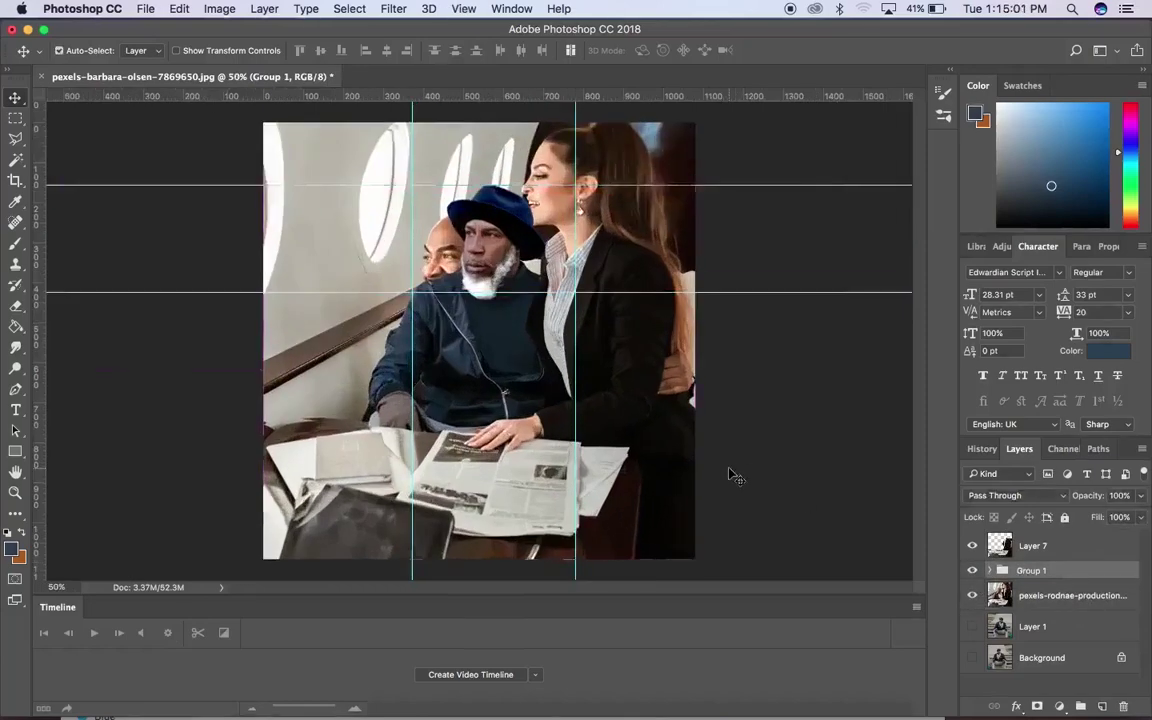
pyautogui.press('super+equal')
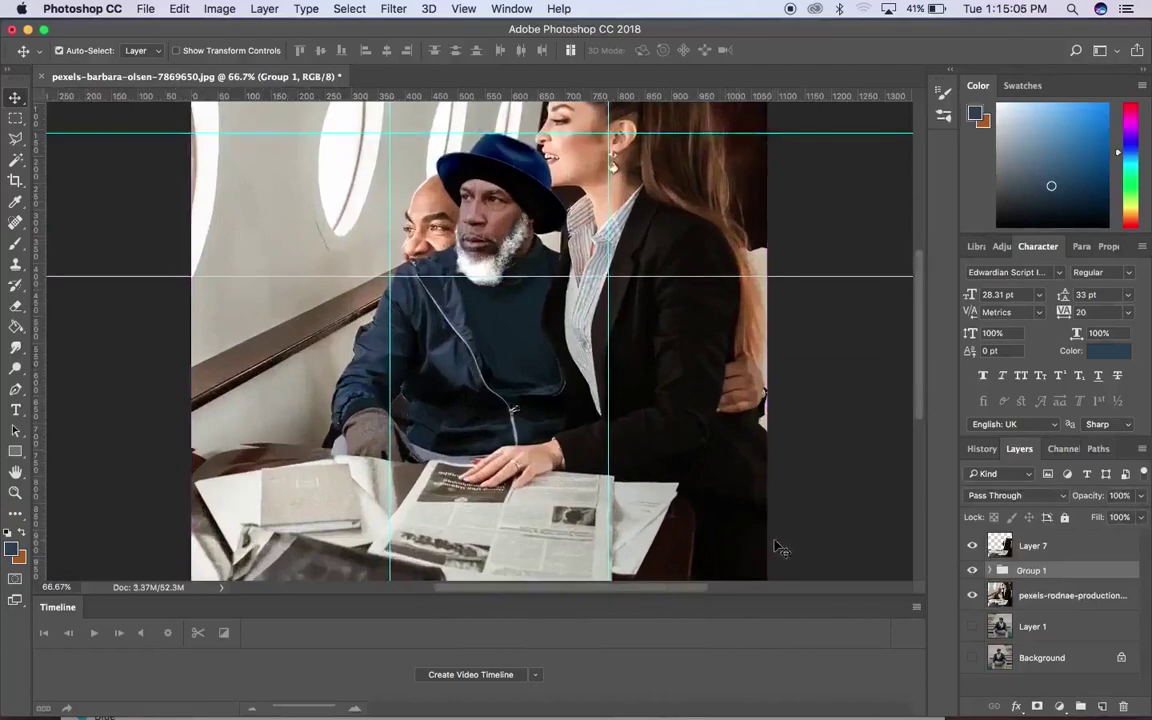
pyautogui.press('super+t')
pyautogui.press('super+minus')
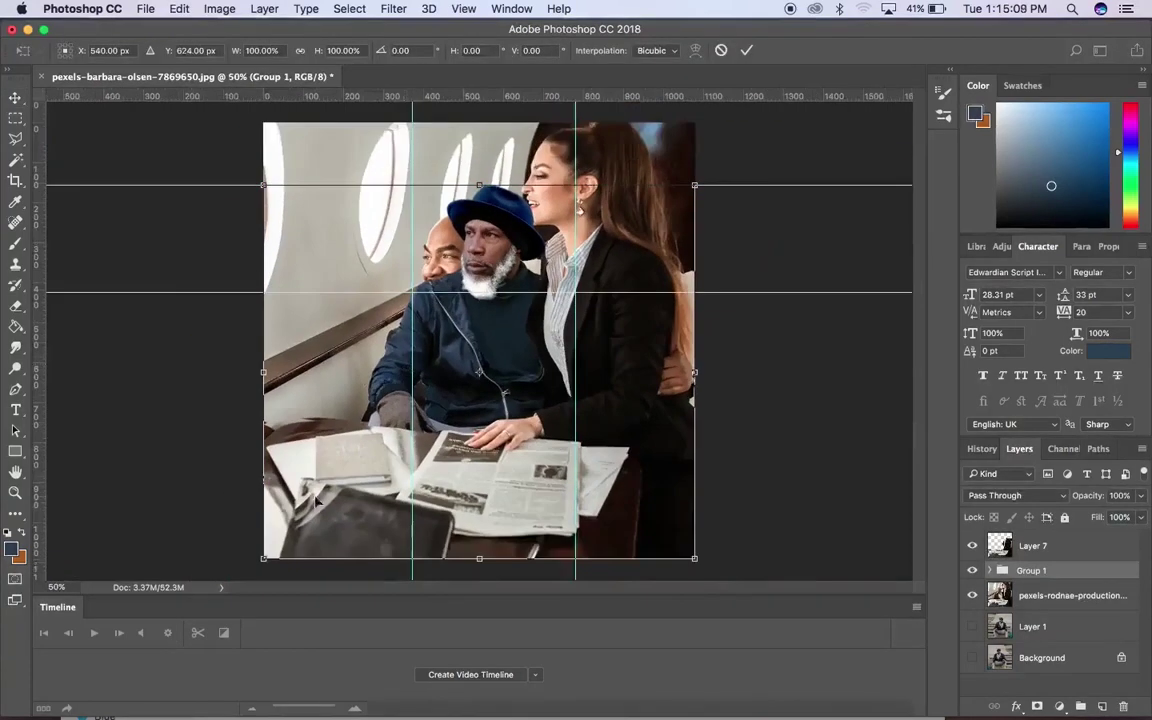
pyautogui.moveTo(262, 560); pyautogui.dragTo(196, 592)
pyautogui.moveTo(453, 393)
pyautogui.mouseDown()
pyautogui.moveTo(460, 380)
pyautogui.moveTo(452, 388)
pyautogui.mouseUp()
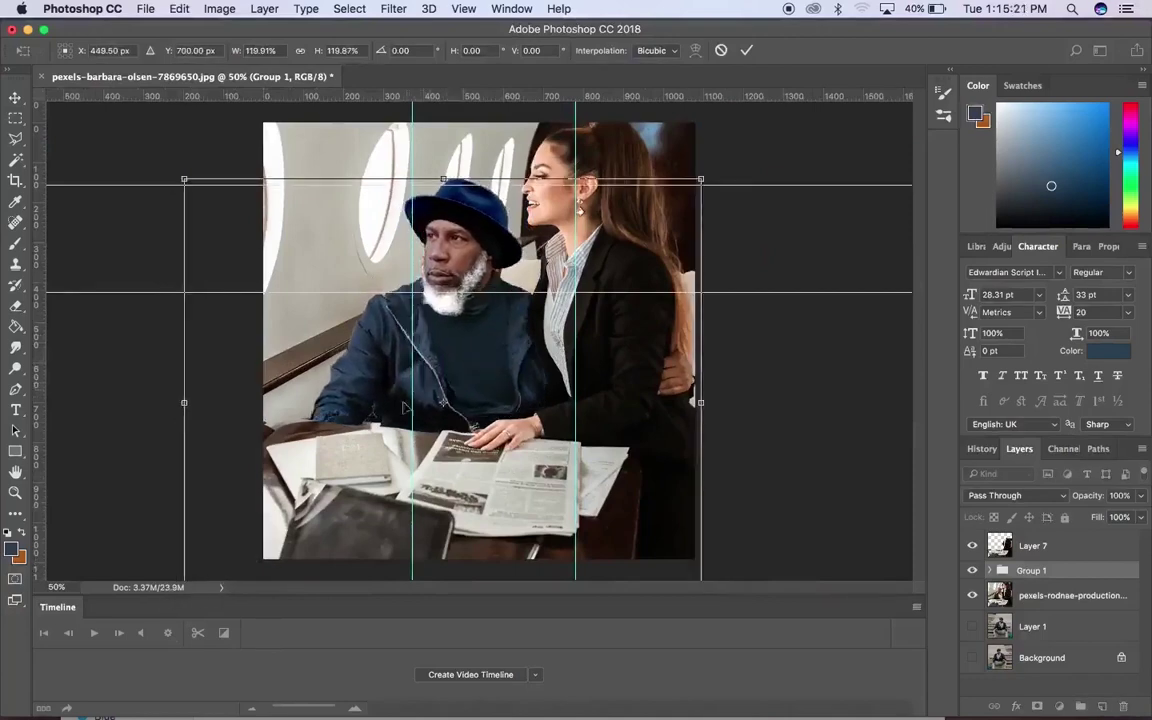
pyautogui.moveTo(179, 176); pyautogui.dragTo(176, 174)
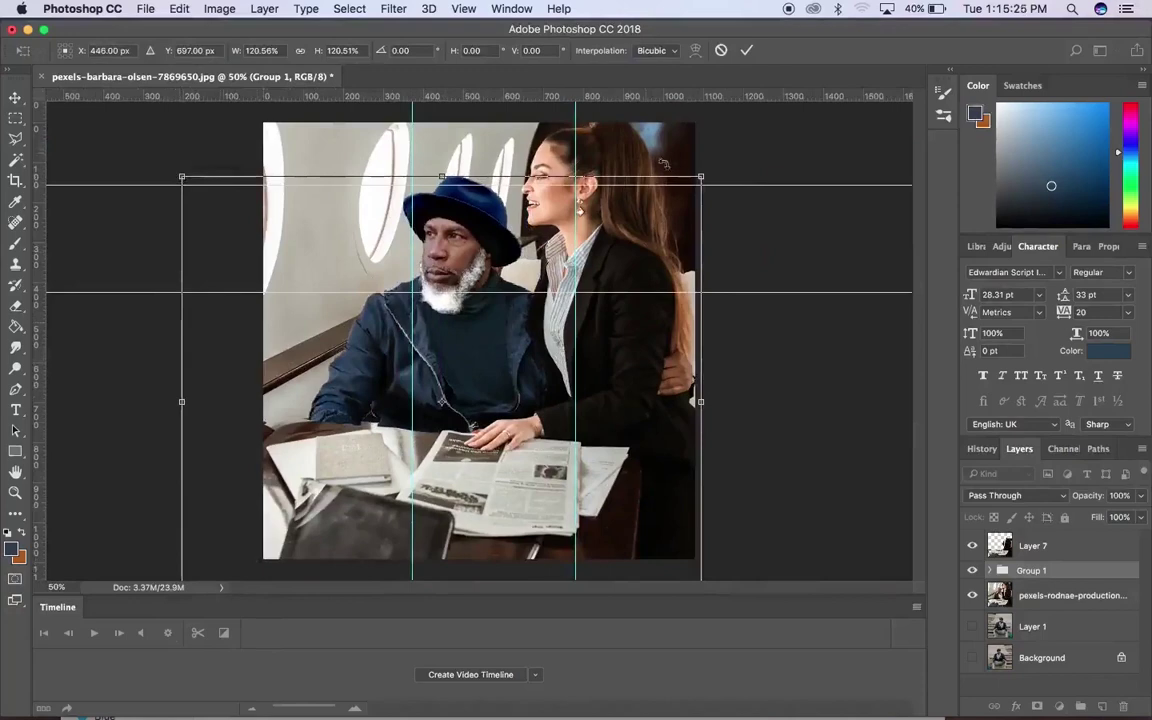
pyautogui.moveTo(704, 175); pyautogui.dragTo(709, 170)
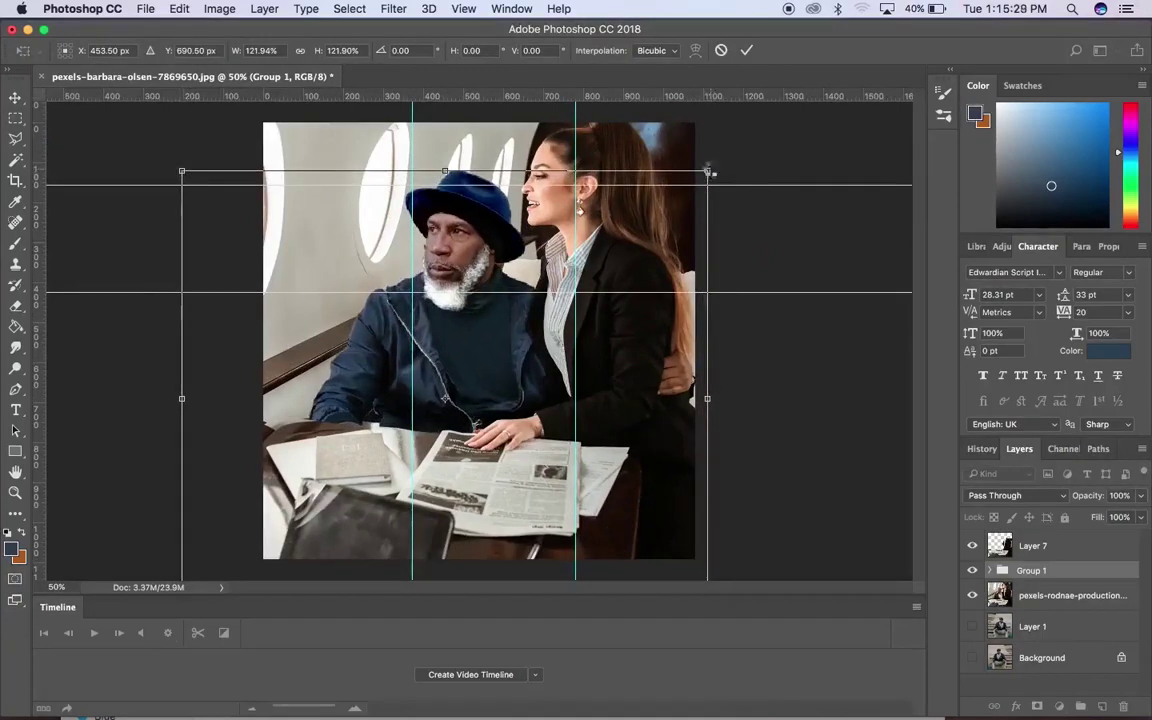
pyautogui.press('Return')
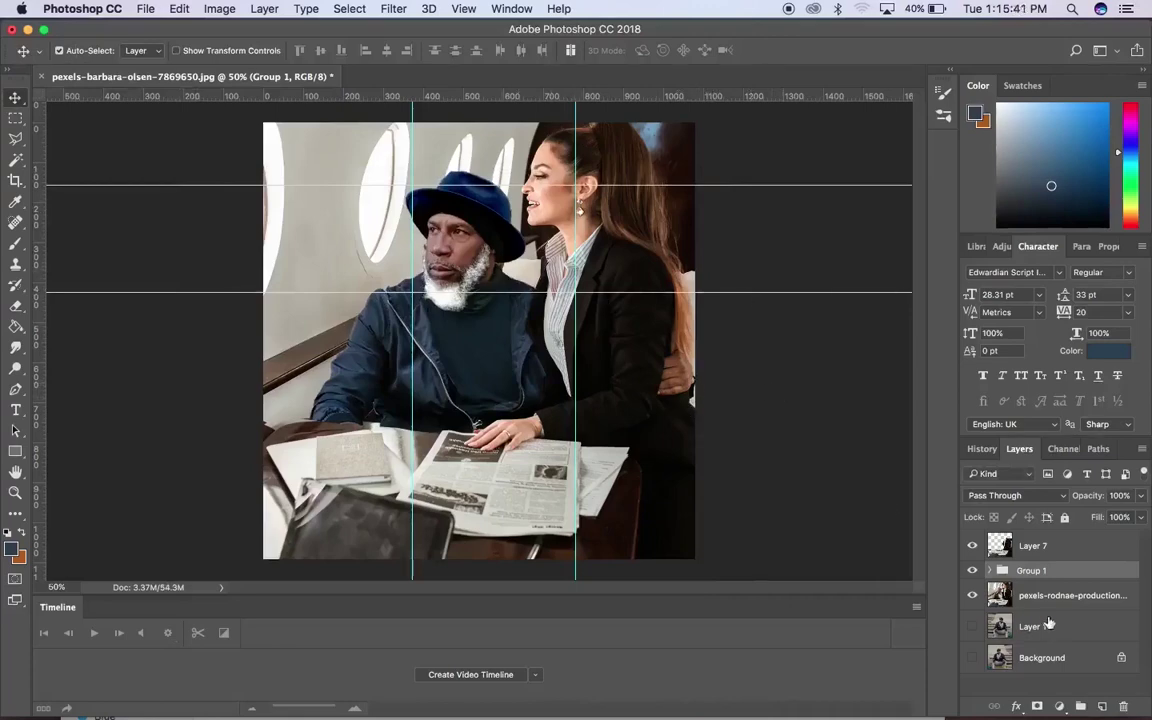
# Retouch the cabin photo layer around the seated man with the Smudge tool, using a reduced brush size
pyautogui.click(1040, 597)
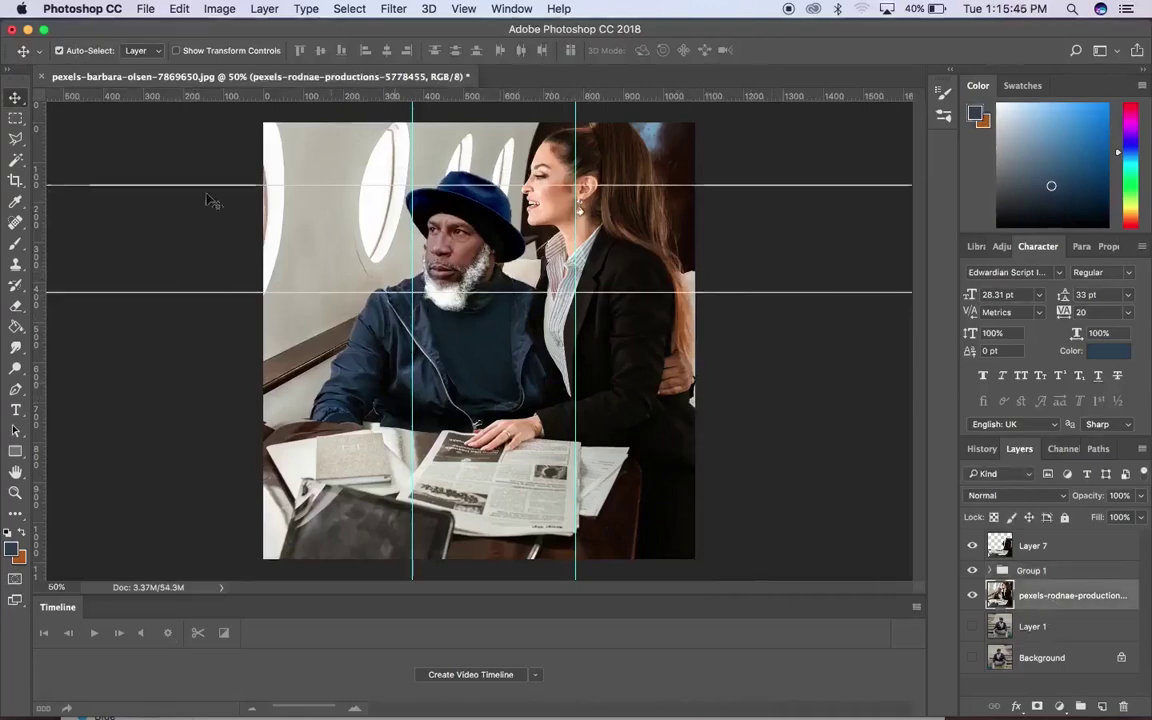
pyautogui.click(16, 347)
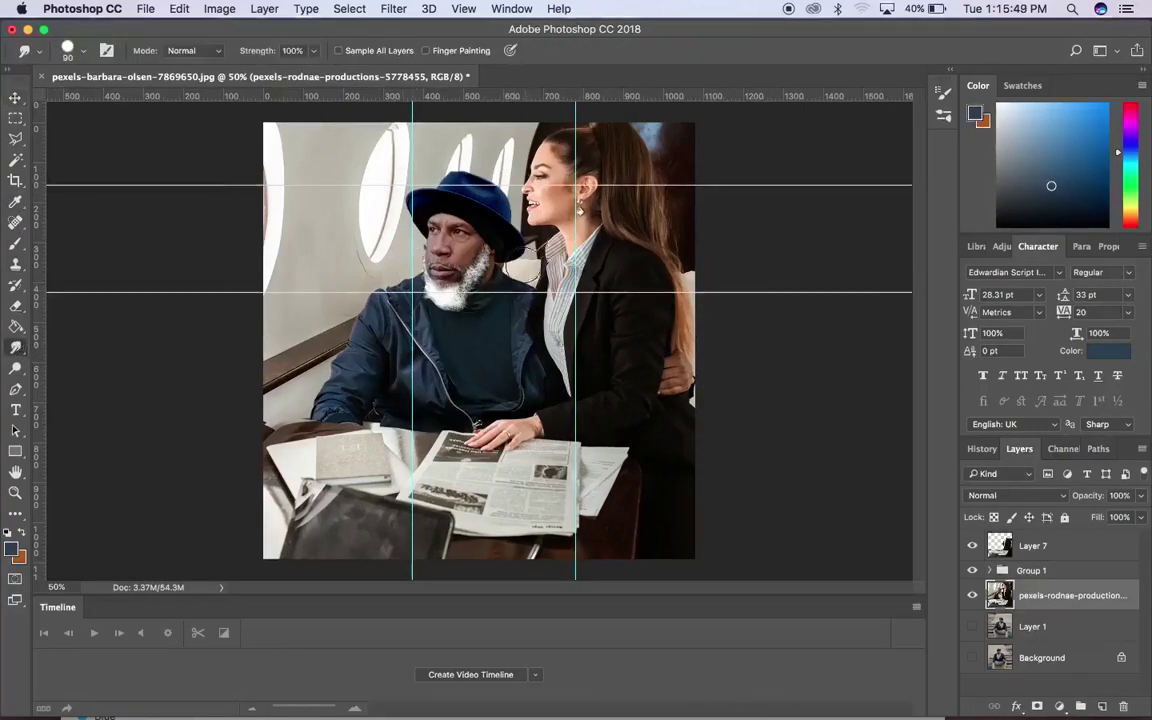
pyautogui.press('[')
pyautogui.press('[')
pyautogui.press('[')
pyautogui.press('[')
pyautogui.press('v')
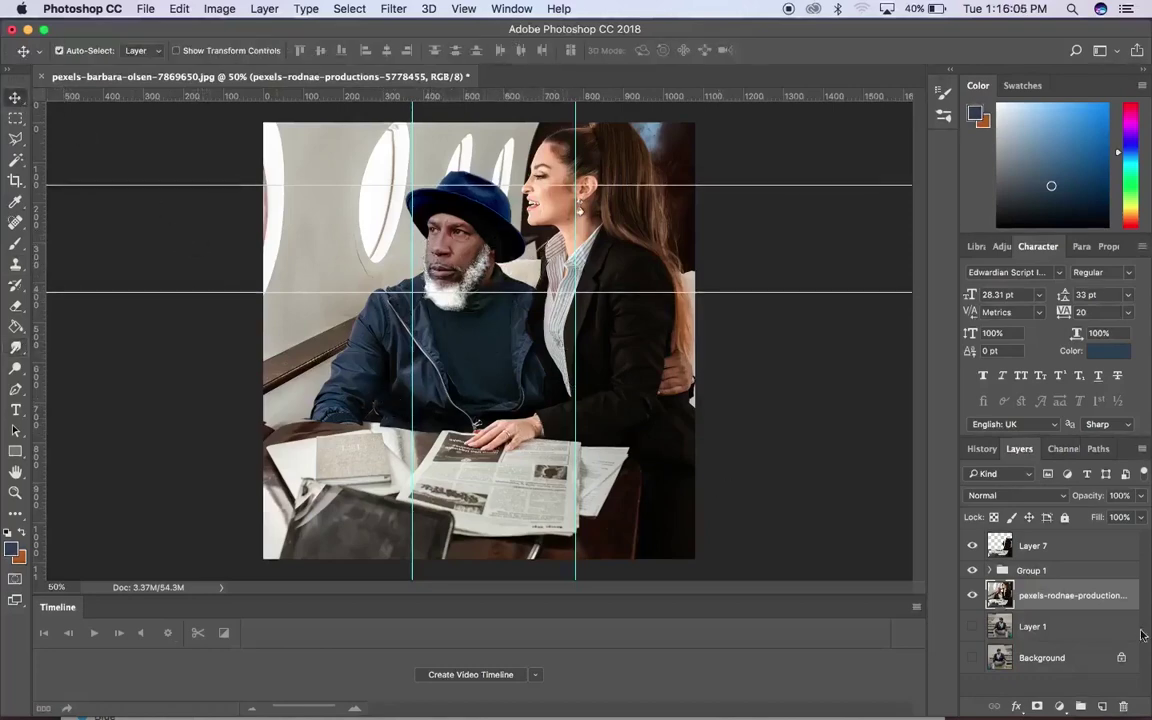
# Add a new layer between Layer 7 and Group 1 and paint a soft black shadow on it with a 250 px brush
pyautogui.click(1043, 547)
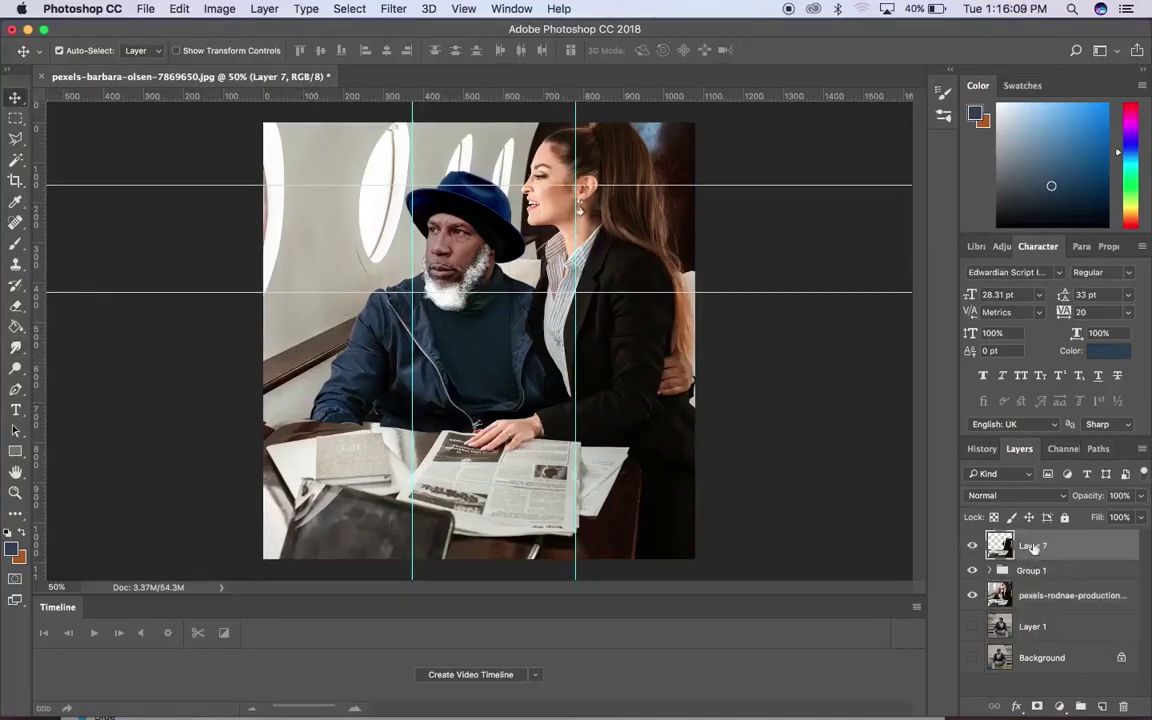
pyautogui.click(1053, 578)
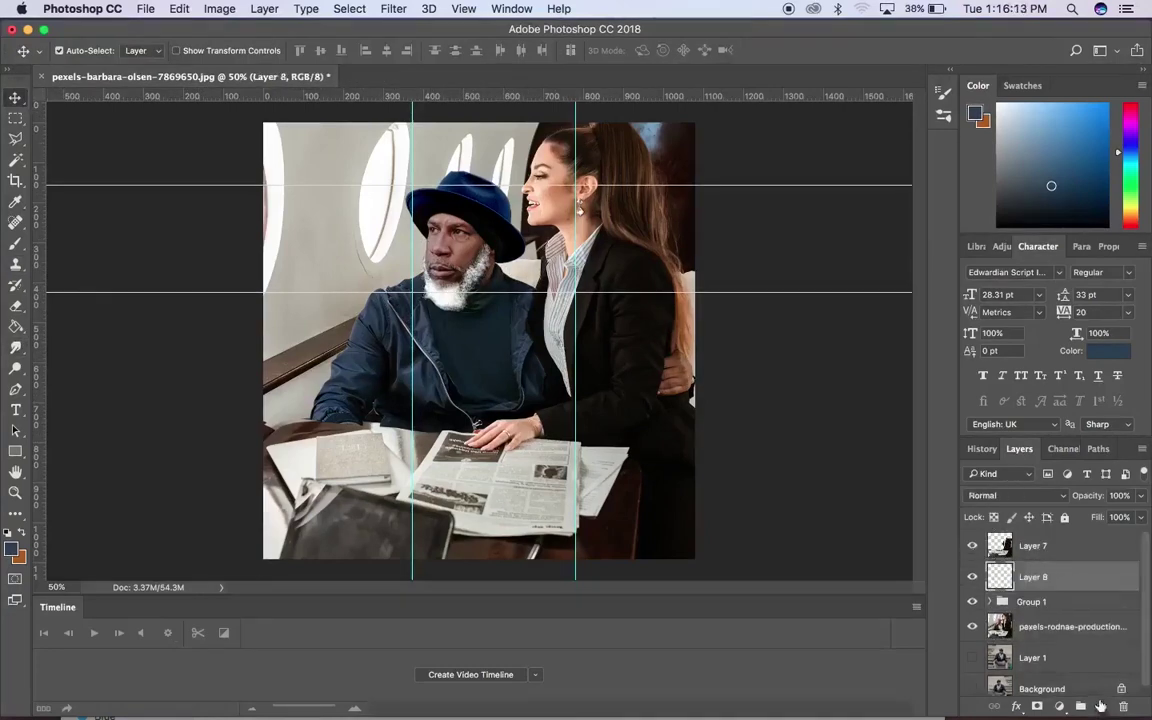
pyautogui.hotkey('ctrl', 'shift', 'alt', 'n')
pyautogui.click(13, 548)
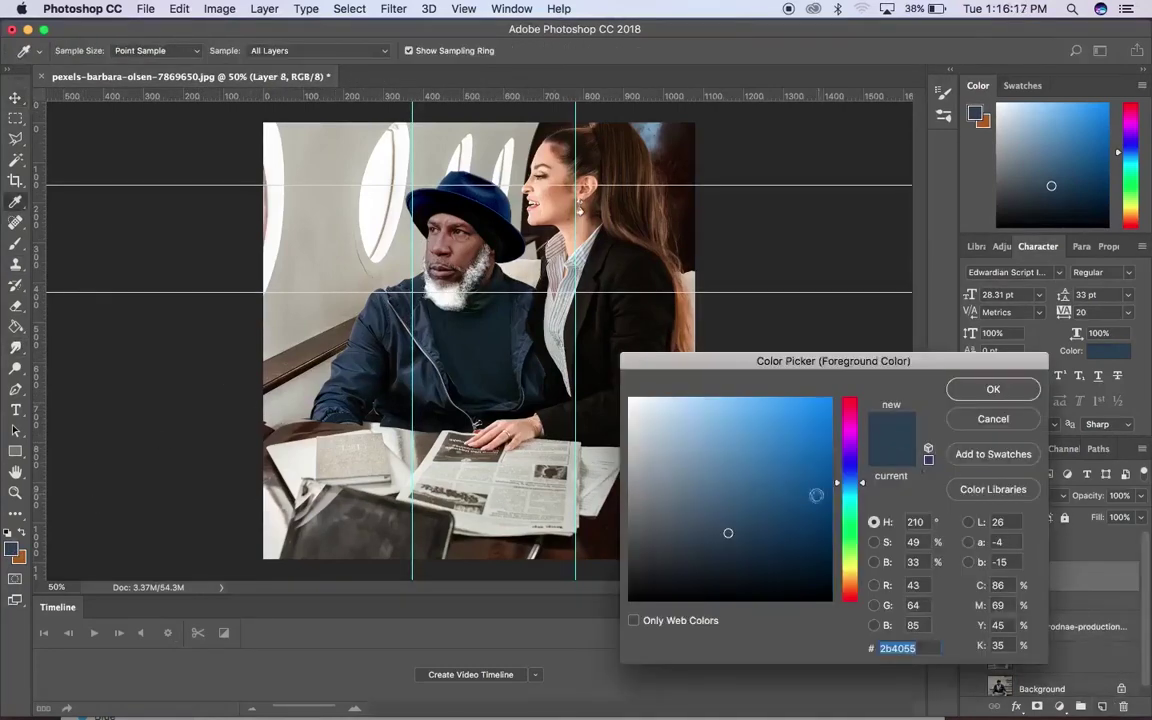
pyautogui.click(830, 598)
pyautogui.click(989, 386)
pyautogui.press('b')
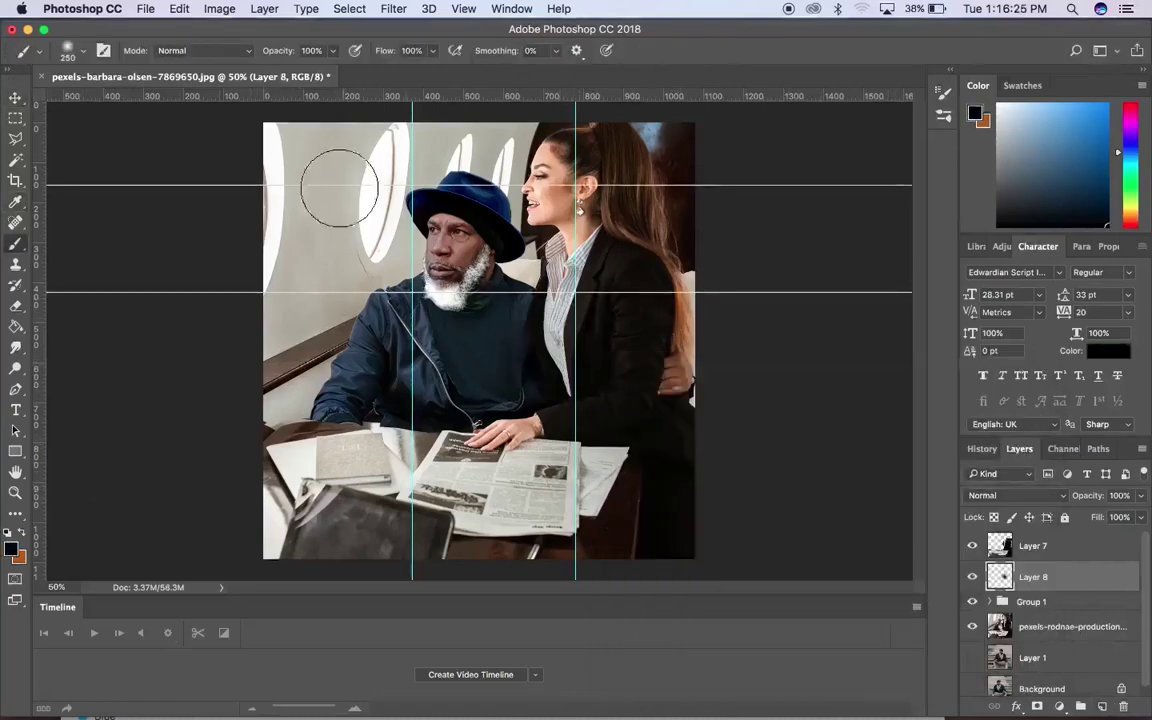
# Free-transform the black shadow on Layer 8 between the seated man and the woman
pyautogui.click(16, 100)
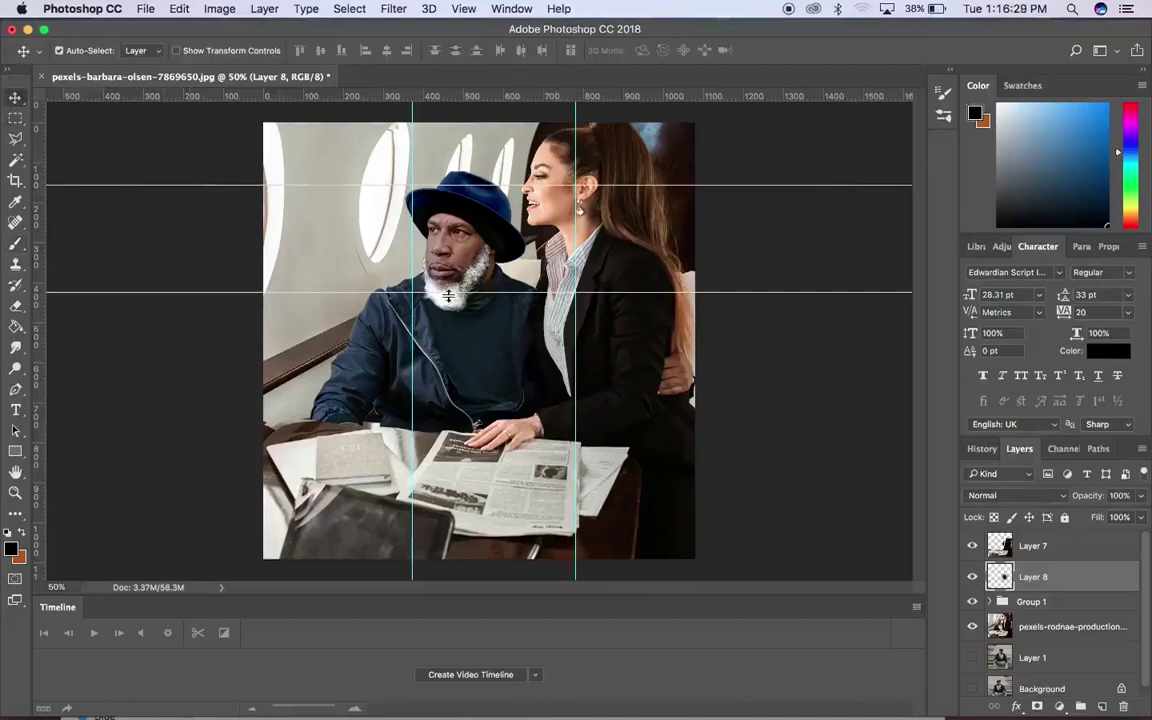
pyautogui.press('super+t')
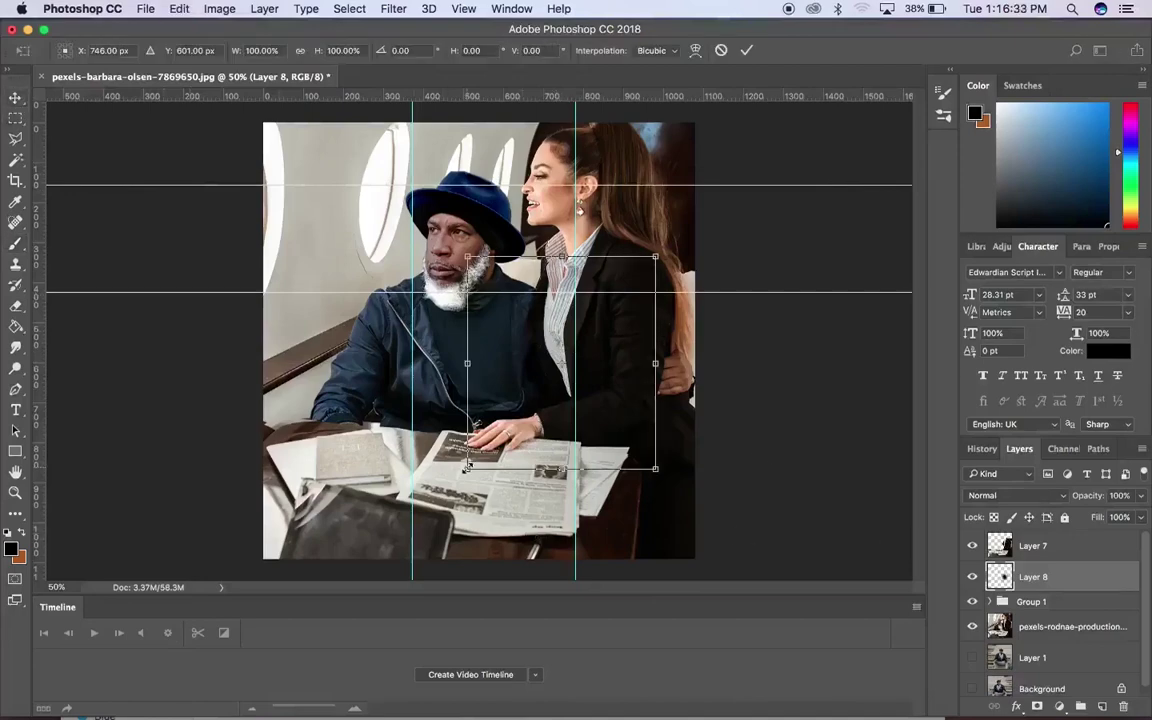
pyautogui.press('Return')
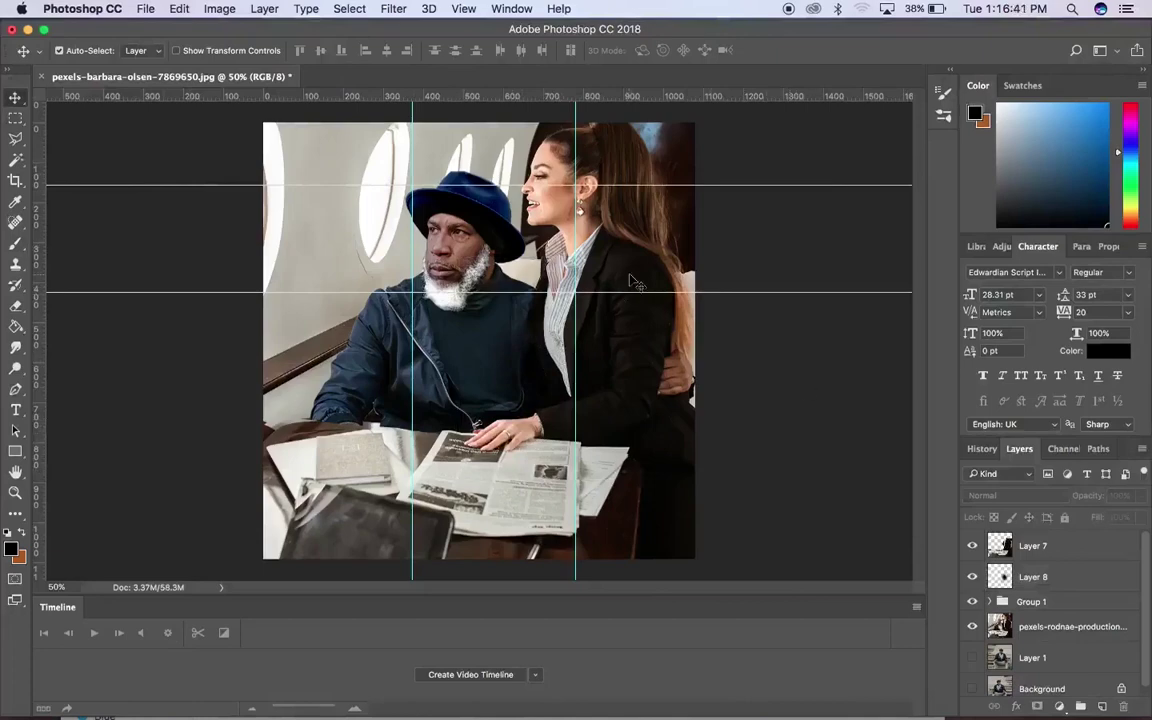
pyautogui.press('super+plus')
pyautogui.press('super+plus')
pyautogui.press('space')
pyautogui.moveTo(398, 185); pyautogui.dragTo(479, 295)
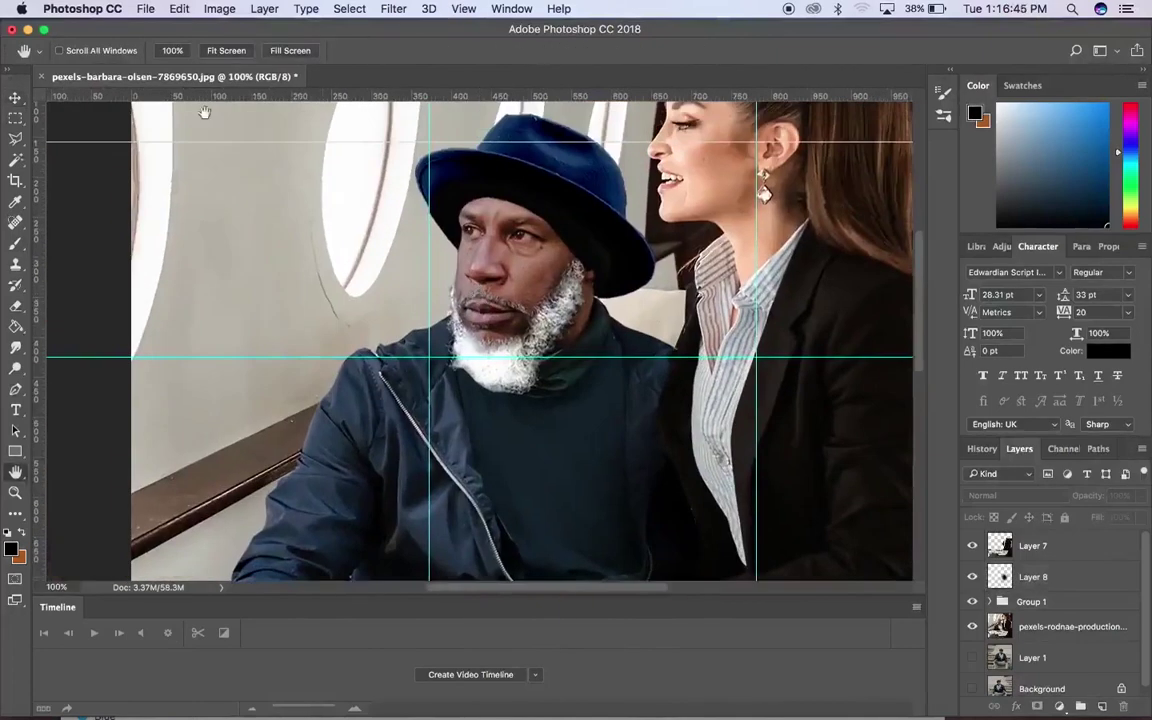
pyautogui.press('v')
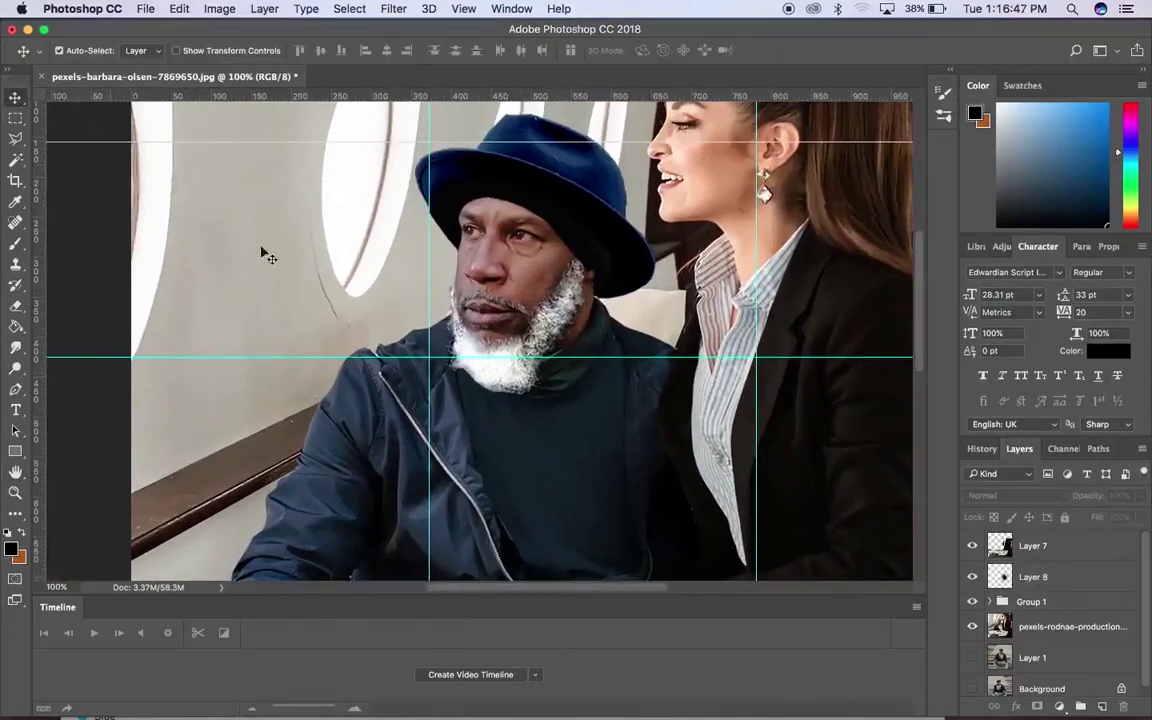
pyautogui.click(1071, 632)
pyautogui.press('j')
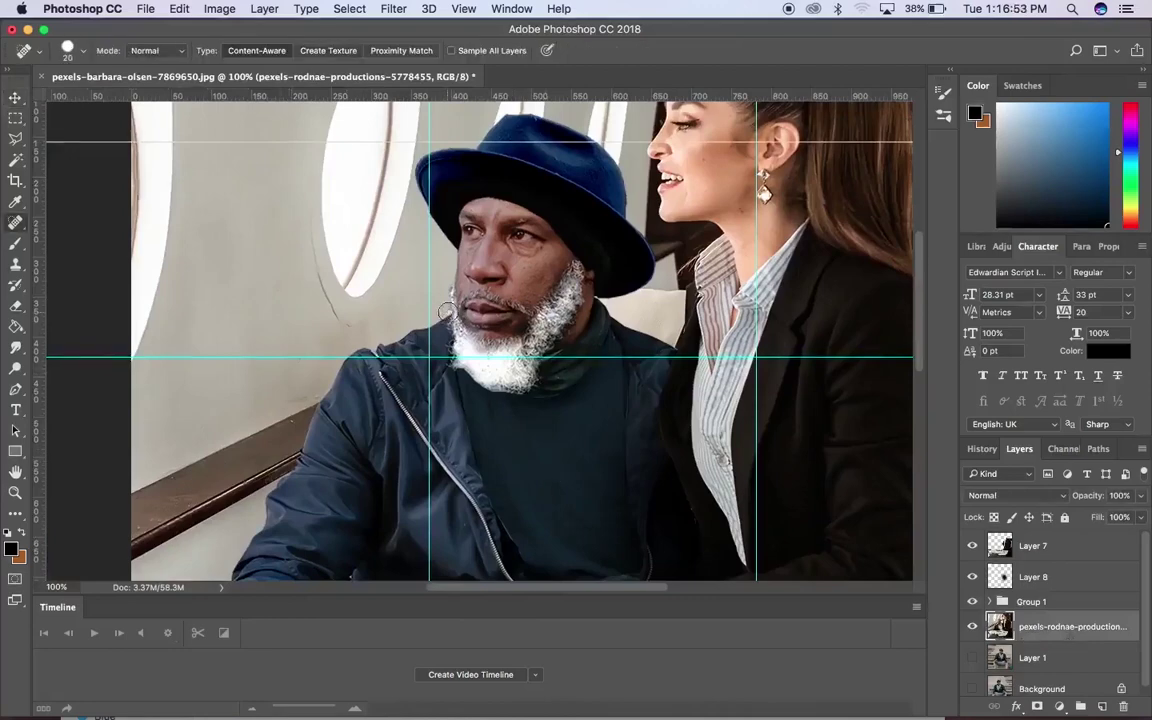
pyautogui.click(15, 98)
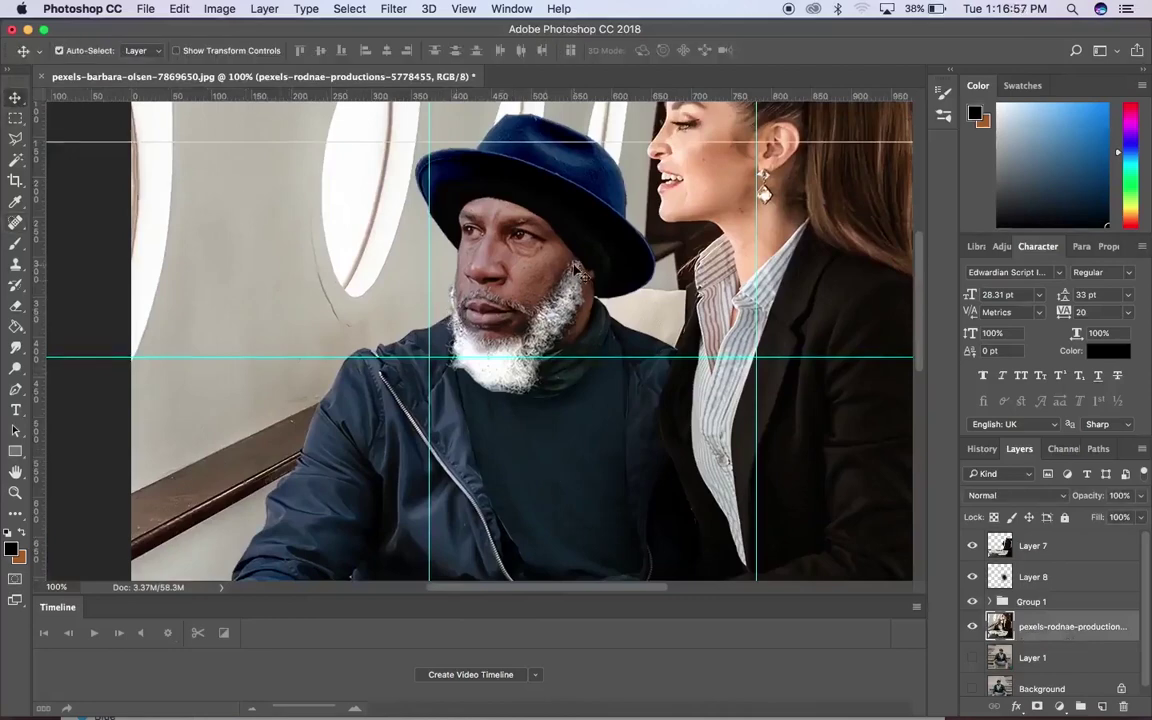
# Lasso the man's face on Layer 1 copy, from the forehead to below the mouth, and copy it to a new layer
pyautogui.click(562, 268)
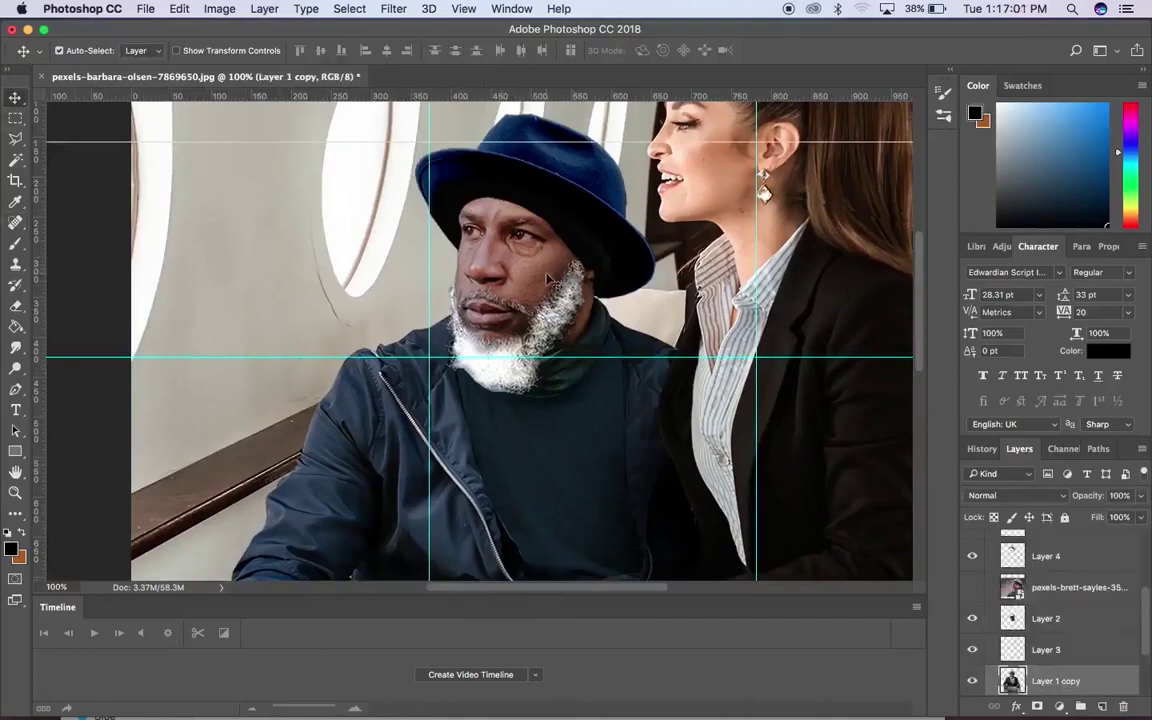
pyautogui.press('l')
pyautogui.hotkey('shift', 'l')
pyautogui.hotkey('shift', 'l')
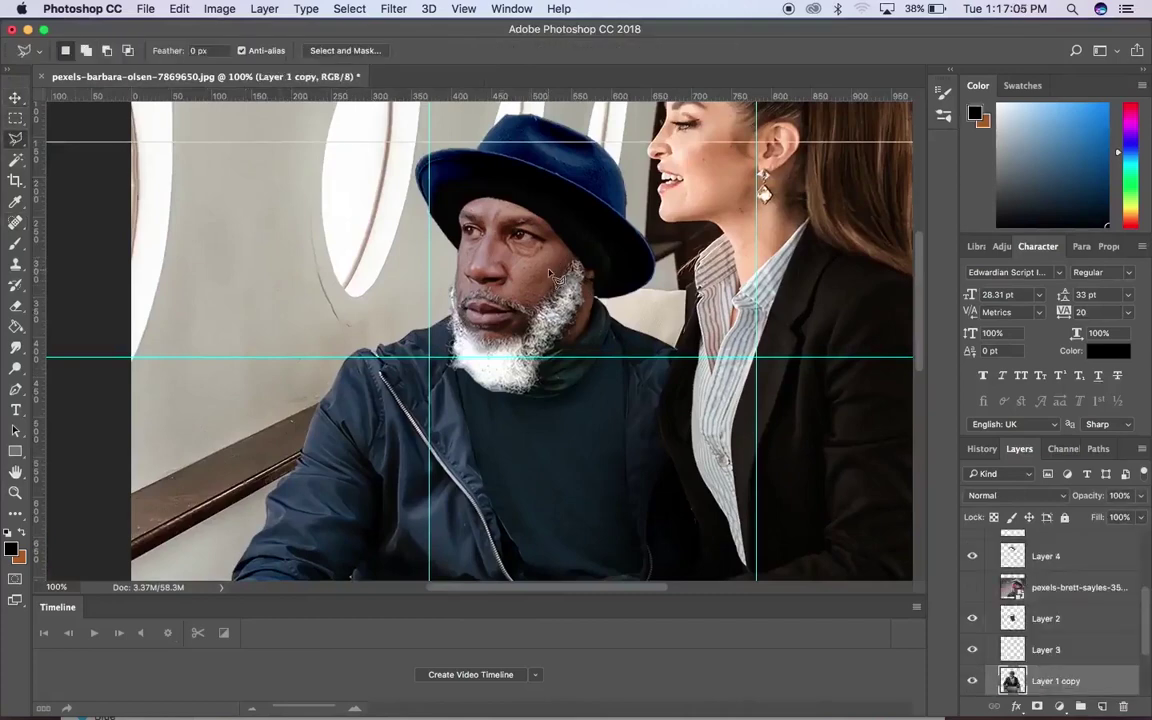
pyautogui.hotkey('shift', 'l')
pyautogui.moveTo(474, 204)
pyautogui.mouseDown()
pyautogui.moveTo(549, 214)
pyautogui.moveTo(566, 240)
pyautogui.moveTo(570, 272)
pyautogui.moveTo(527, 331)
pyautogui.moveTo(464, 262)
pyautogui.moveTo(465, 200)
pyautogui.mouseUp()
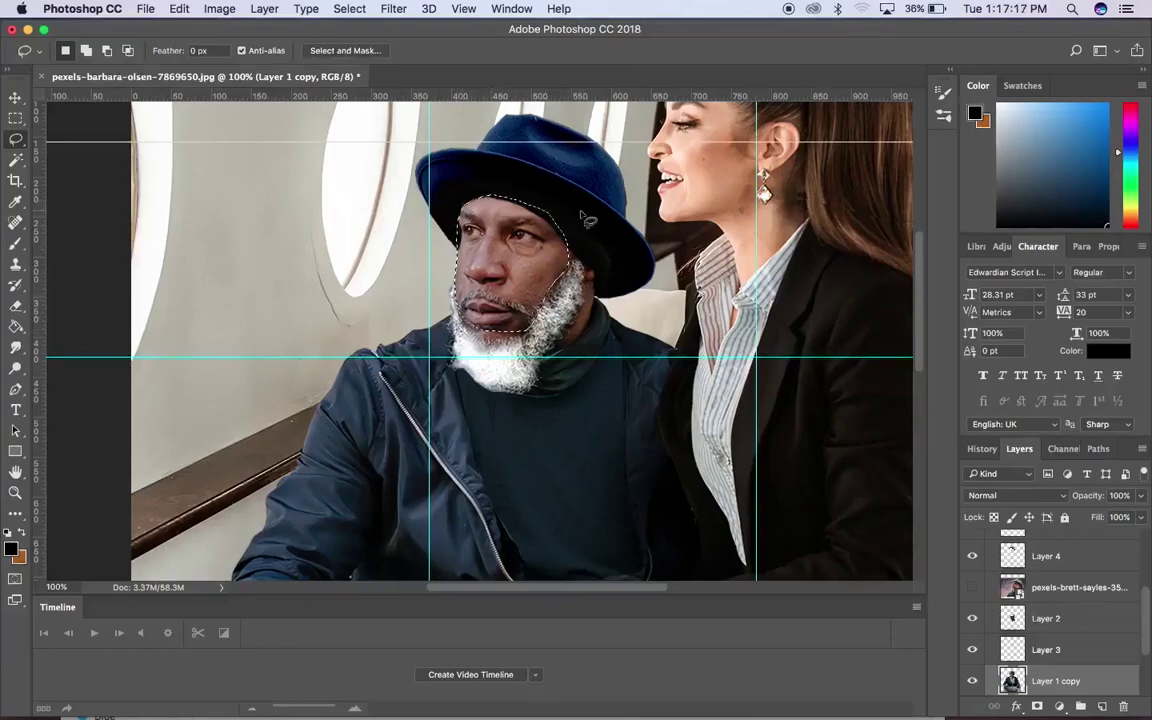
pyautogui.hotkey('ctrl', 'j')
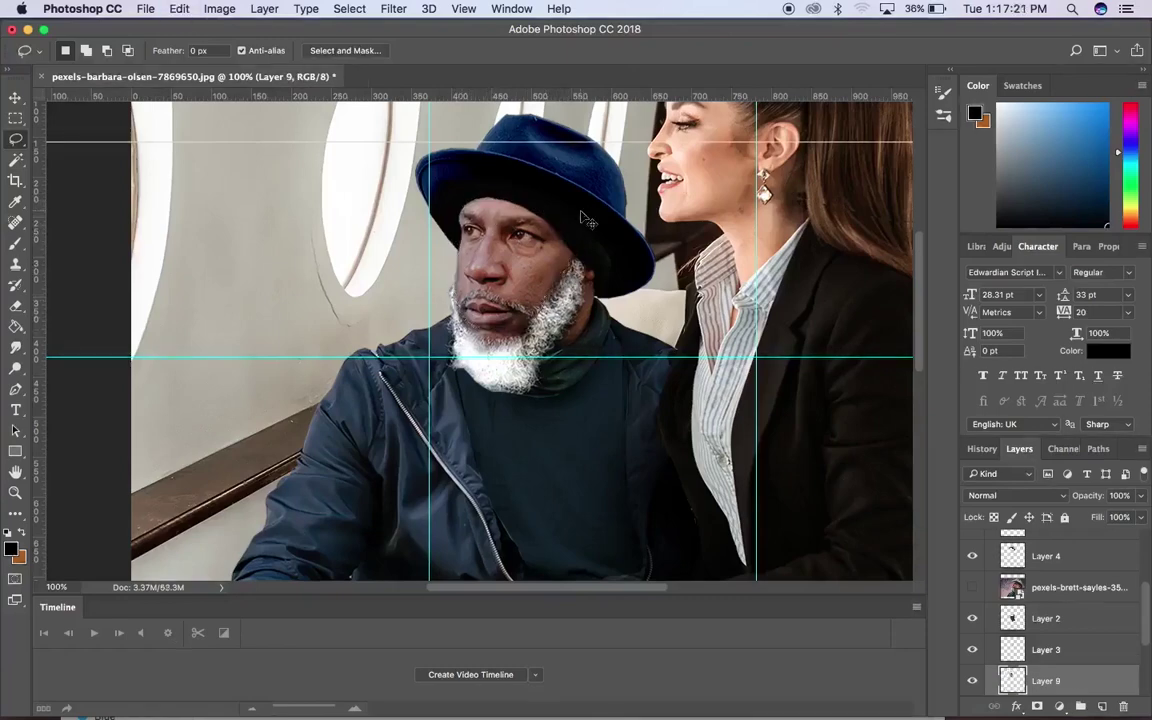
# Brighten the copied face on Layer 9 using Levels with a midtone input of 1.05 and a white input of 210
pyautogui.hotkey('ctrl', 'l')
pyautogui.moveTo(996, 346); pyautogui.dragTo(962, 346)
pyautogui.moveTo(880, 346); pyautogui.dragTo(870, 352)
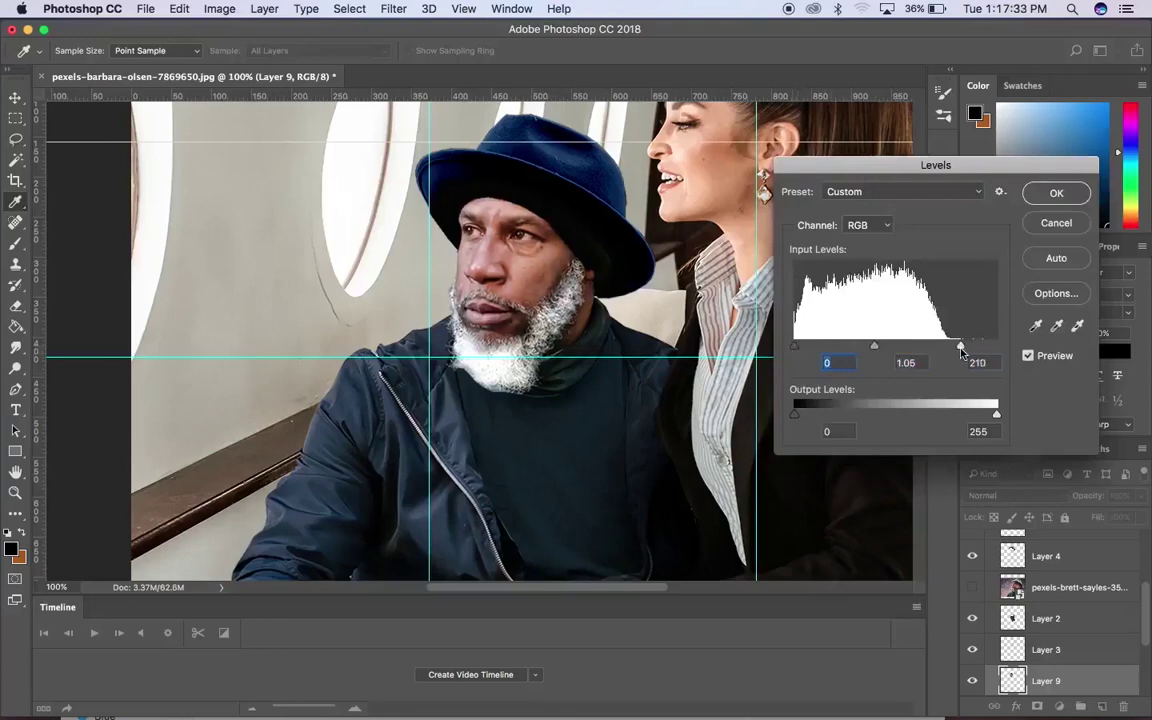
pyautogui.press('Return')
pyautogui.press('l')
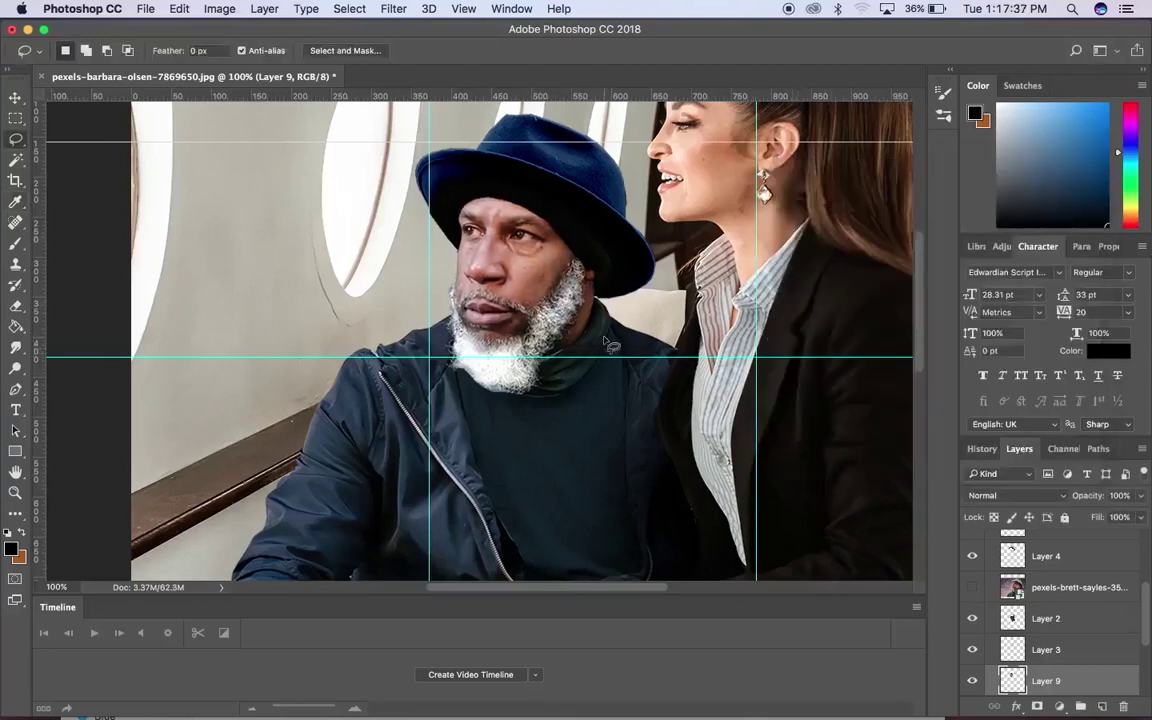
pyautogui.press('e')
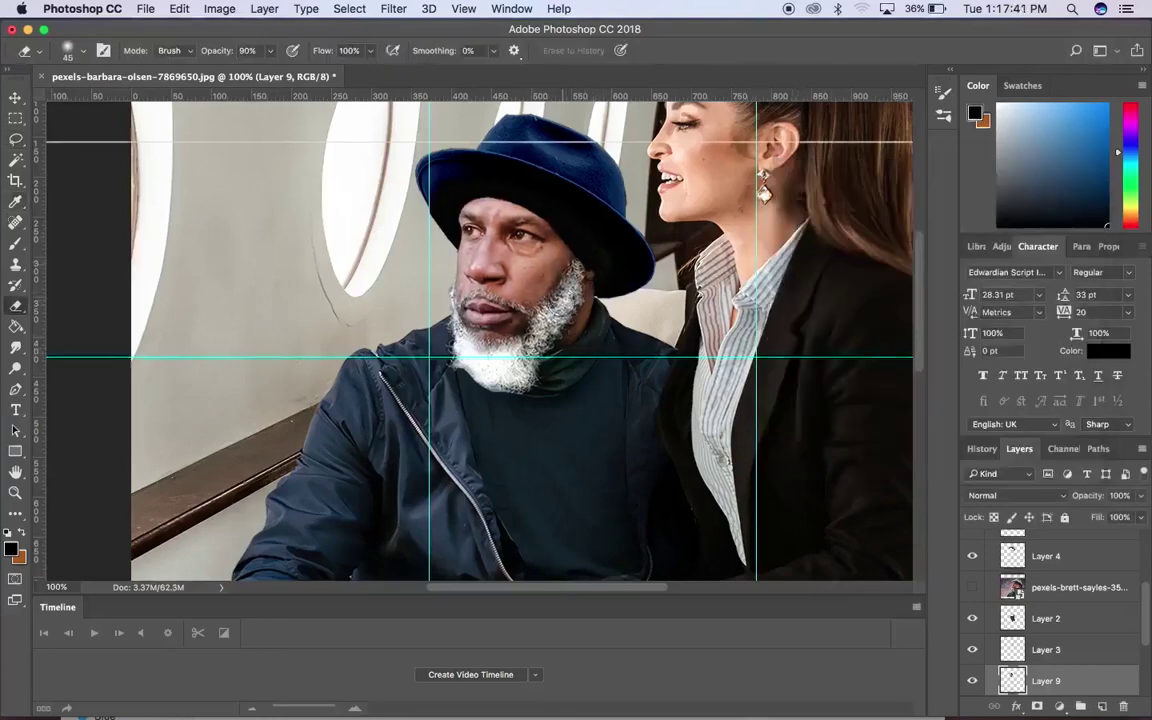
# Check how the brightened face blends with the hat, beard and cabin scene, both in the whole composite and close up
pyautogui.press('v')
pyautogui.press('super+minus')
pyautogui.press('super+minus')
pyautogui.press('super+minus')
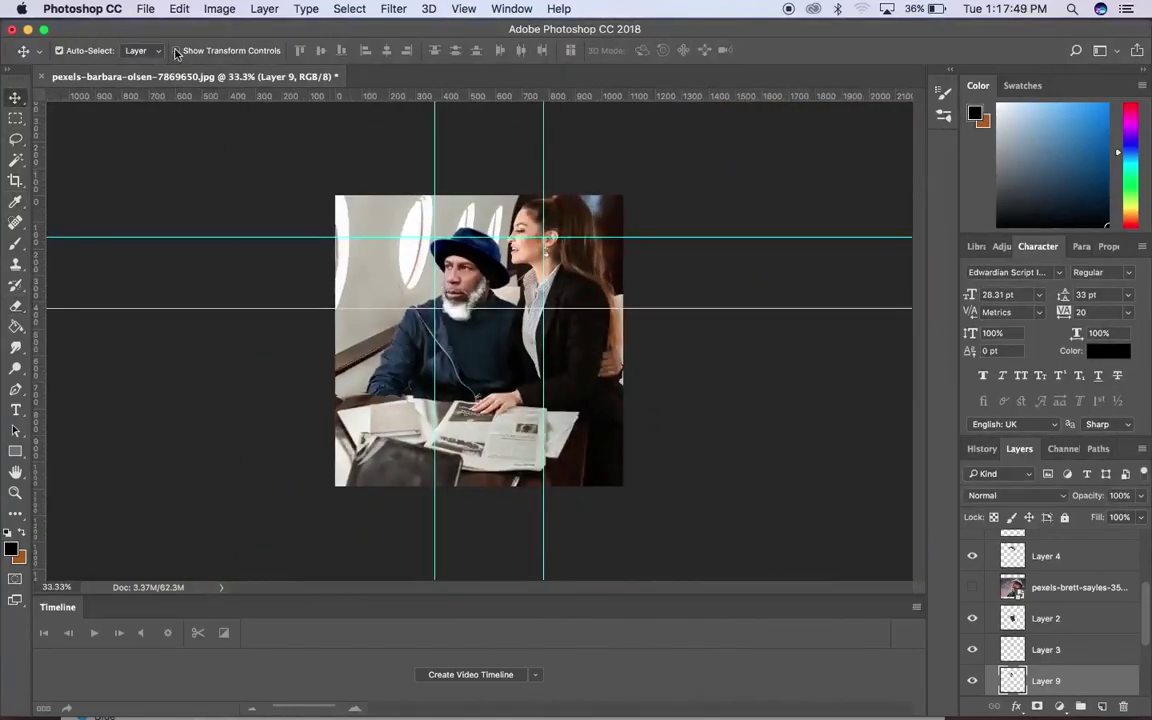
pyautogui.press('super+equal')
pyautogui.press('super+equal')
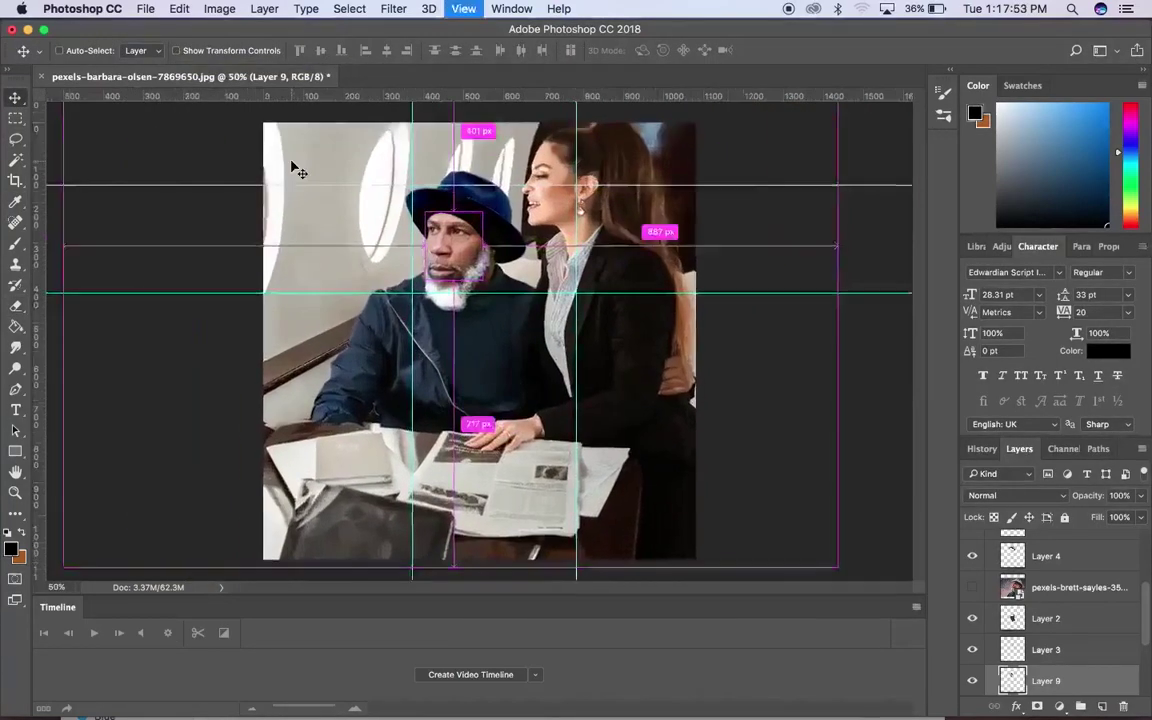
pyautogui.press('super+equal')
pyautogui.press('h')
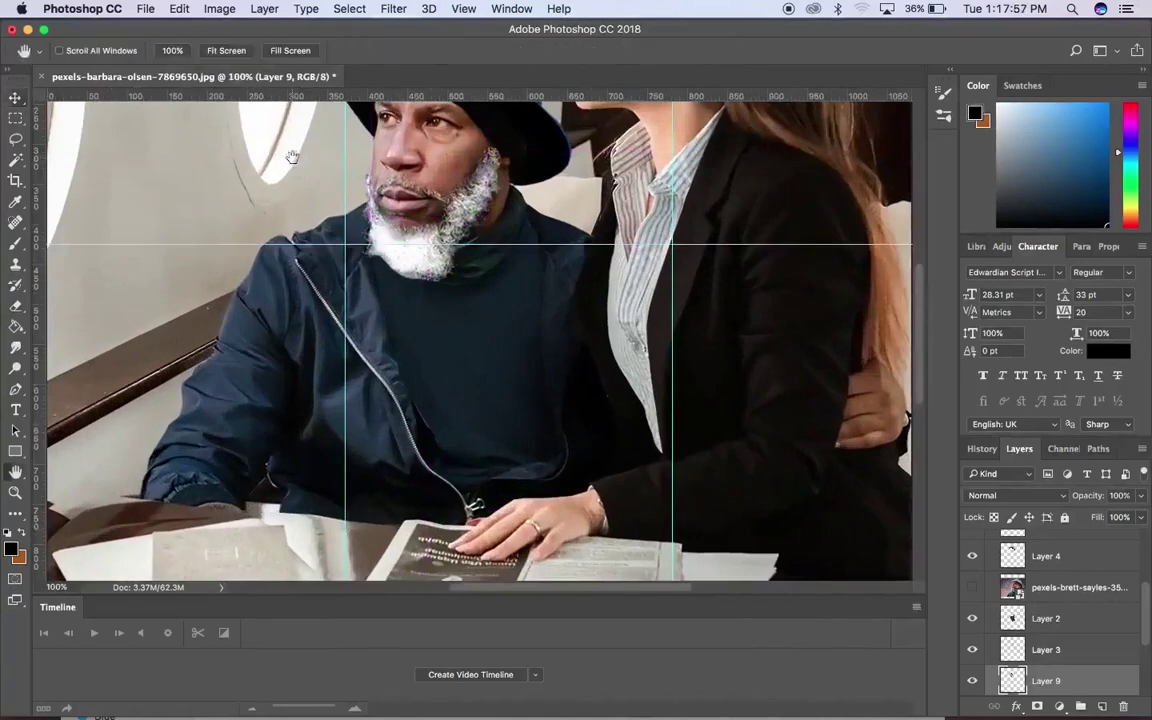
pyautogui.moveTo(296, 159); pyautogui.dragTo(452, 380)
pyautogui.press('v')
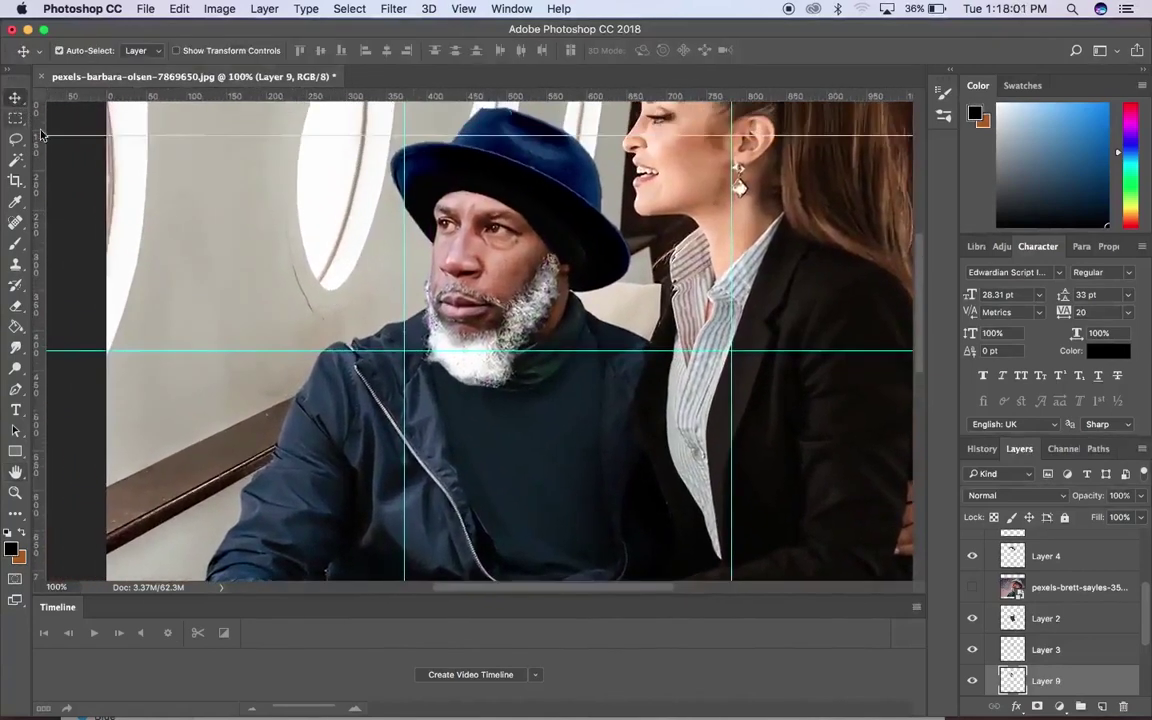
# Place cigar_lips.psd from the broke_to_Billion folder into the document and bring it to the top of the layer stack
pyautogui.moveTo(278, 705)
pyautogui.click(203, 705)
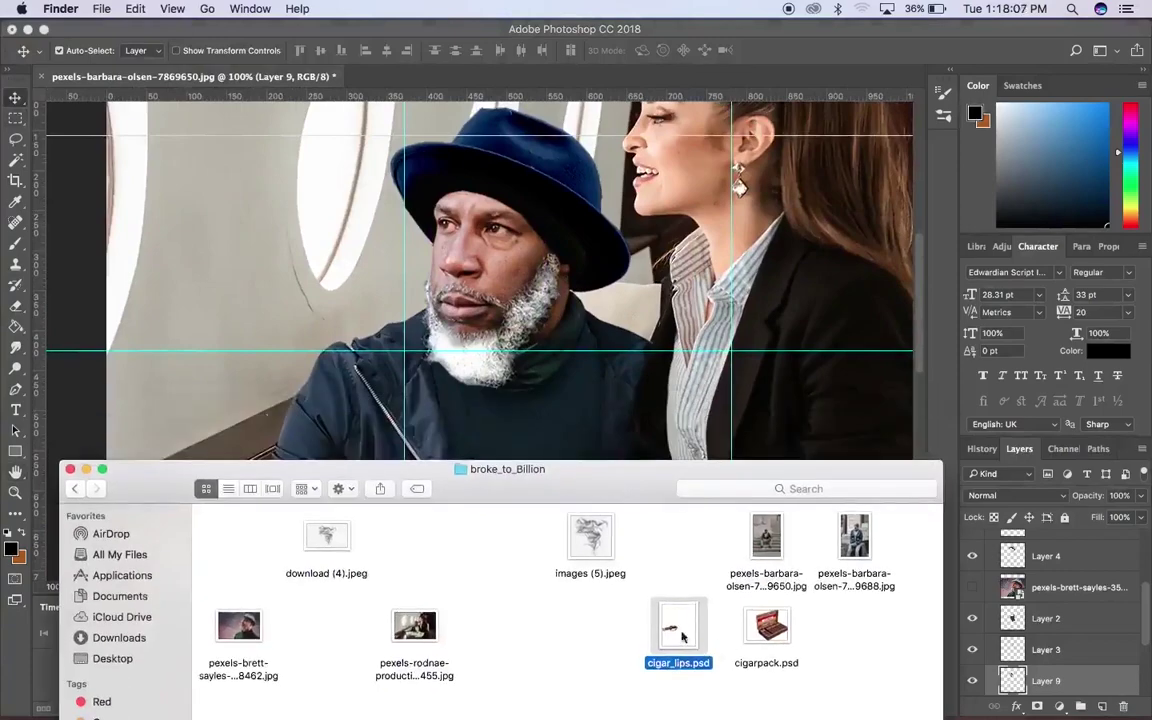
pyautogui.moveTo(674, 548); pyautogui.dragTo(608, 418)
pyautogui.press('Return')
pyautogui.press('super+shift+bracketright')
pyautogui.press('super+shift+bracketright')
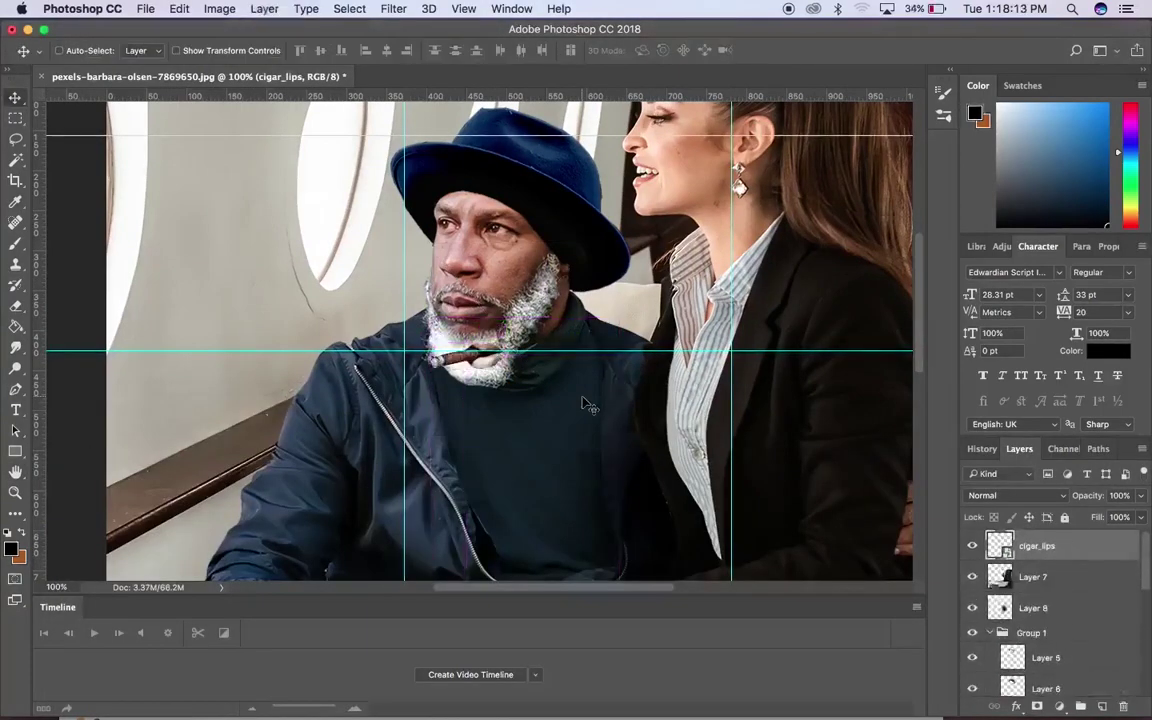
# Move the cigar and lips onto the man's mouth
pyautogui.moveTo(491, 363); pyautogui.dragTo(462, 318)
pyautogui.press('super+equal')
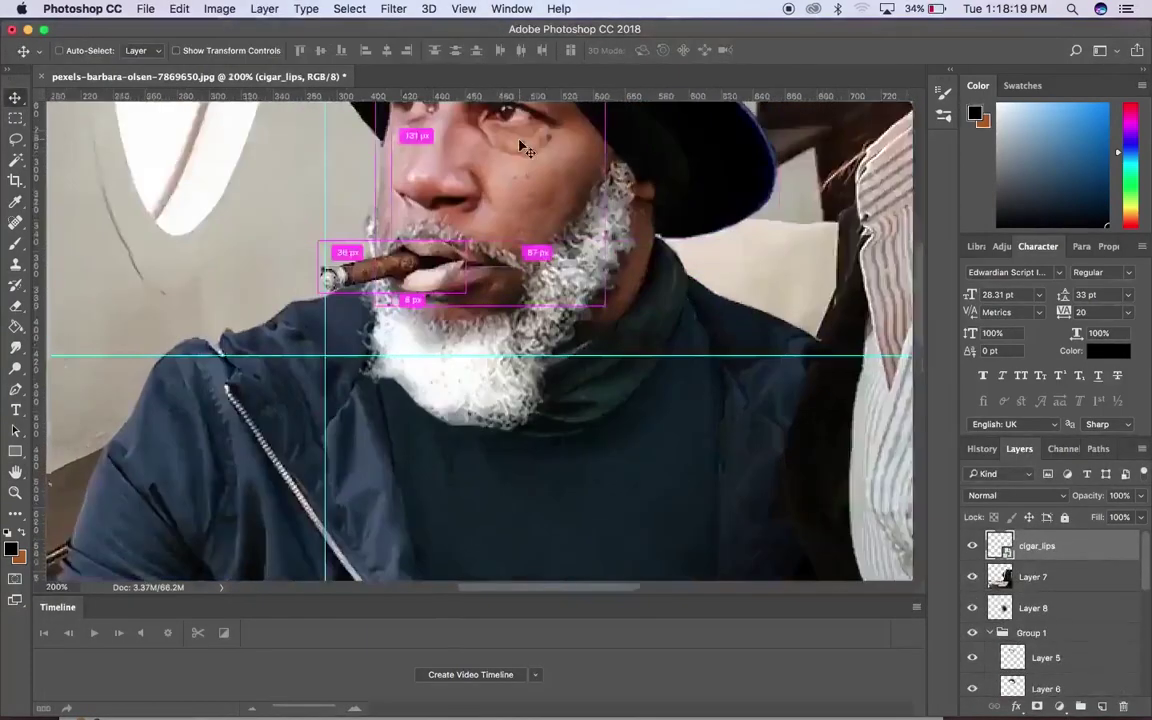
pyautogui.press('super+equal')
pyautogui.press('super+t')
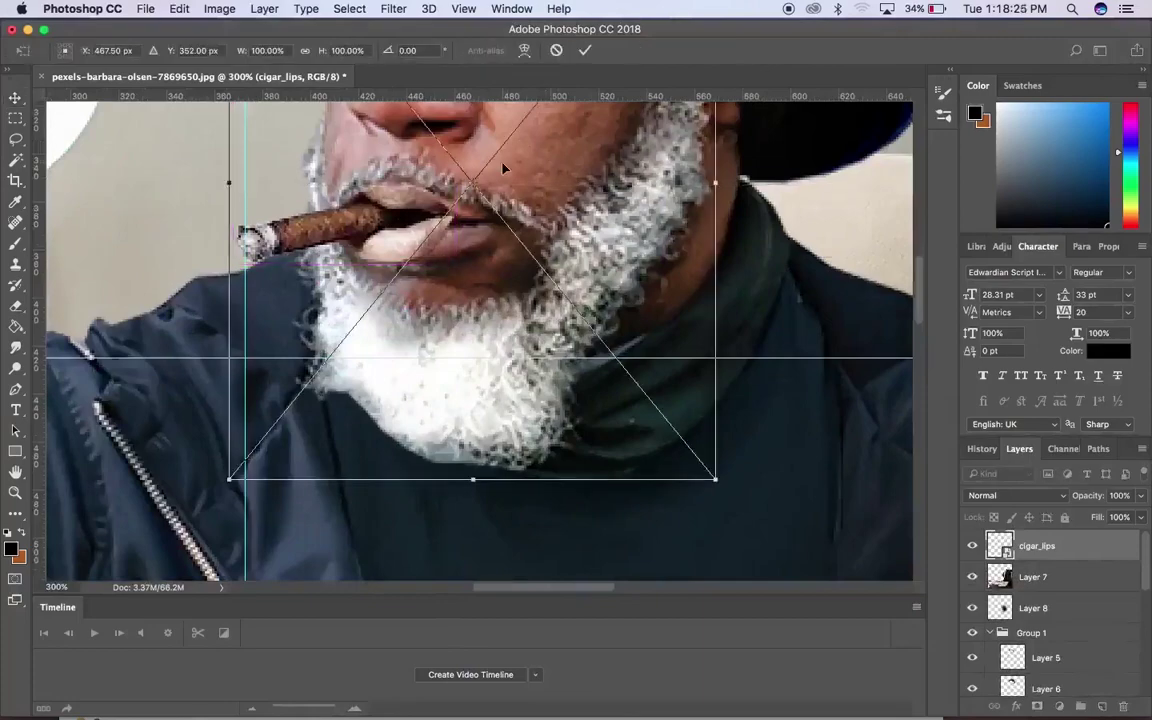
pyautogui.press('Return')
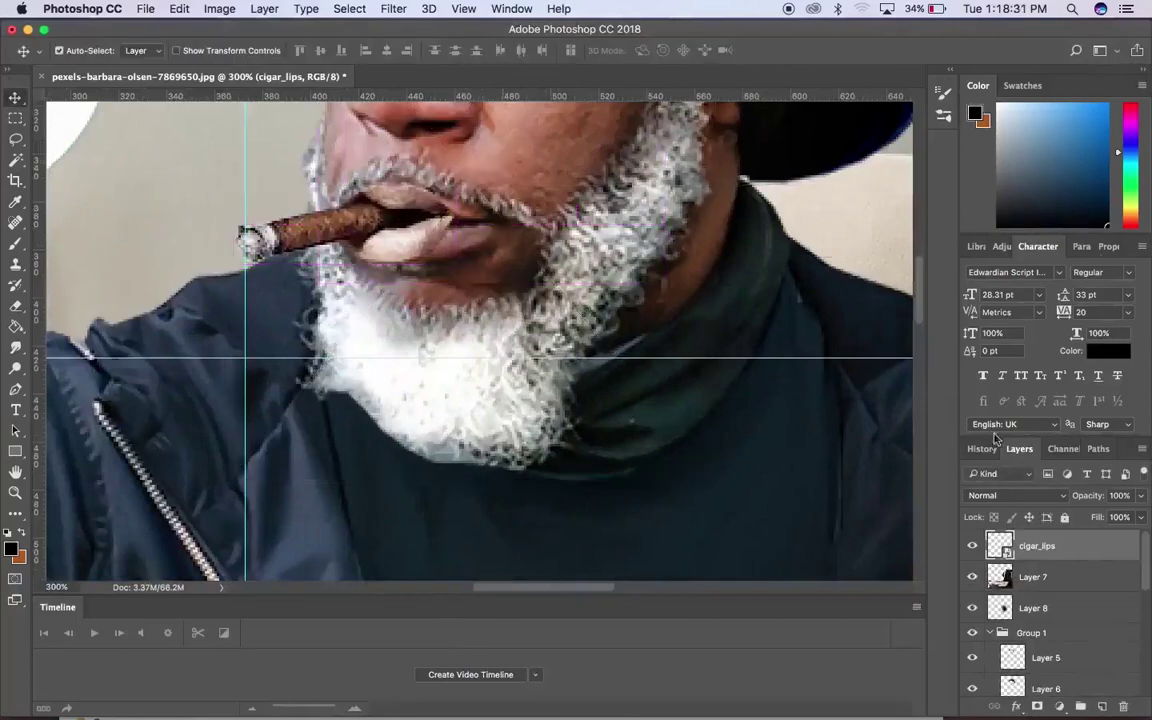
pyautogui.press('F11')
pyautogui.moveTo(703, 716)
pyautogui.click(376, 706)
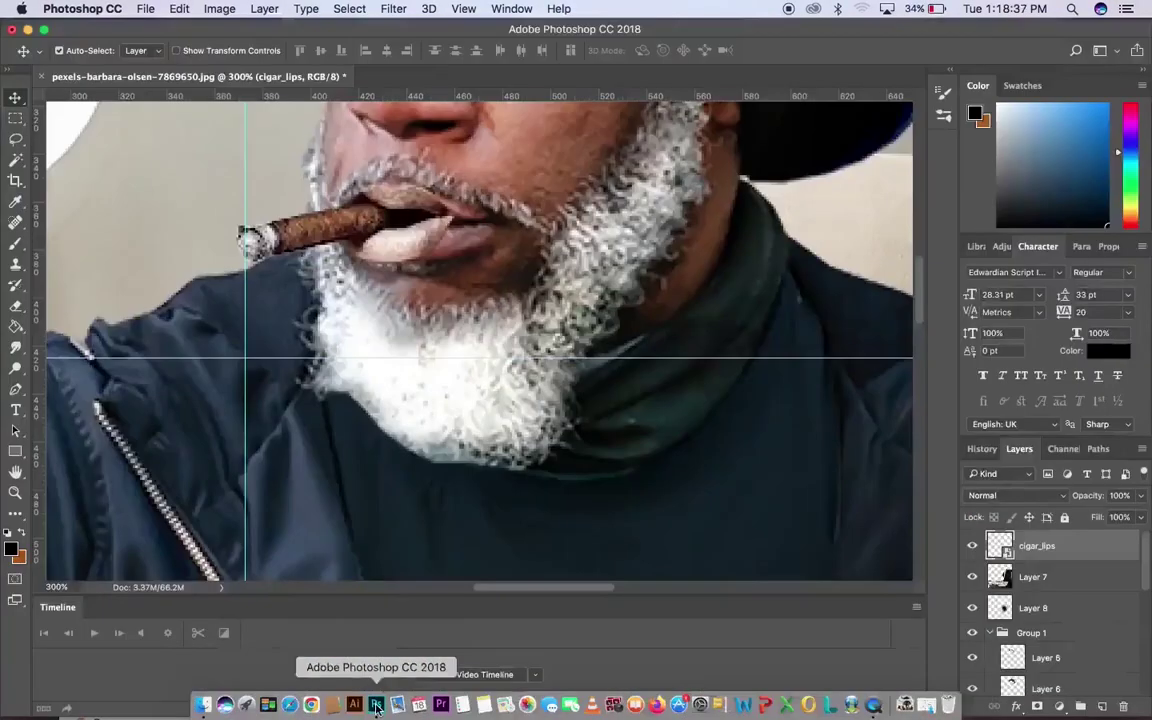
pyautogui.click(980, 451)
pyautogui.click(1020, 449)
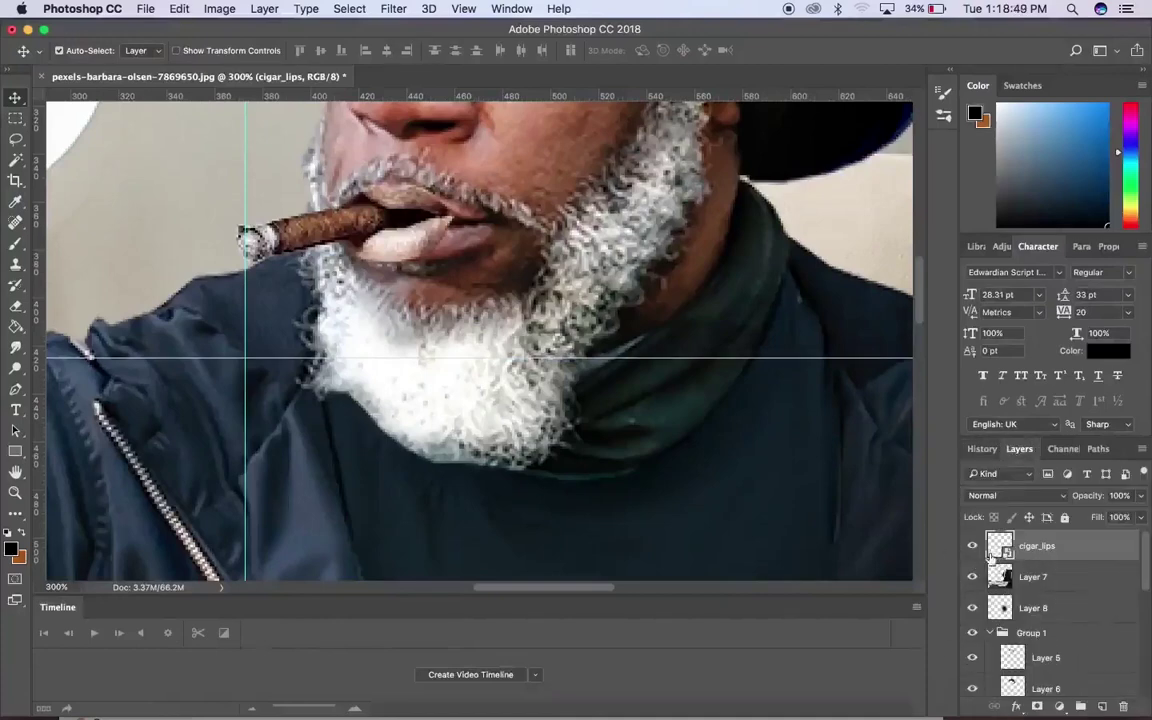
# Scale the cigar_lips layer to about 103%, rotate it about 5° and align it with the man's mouth
pyautogui.press('super+t')
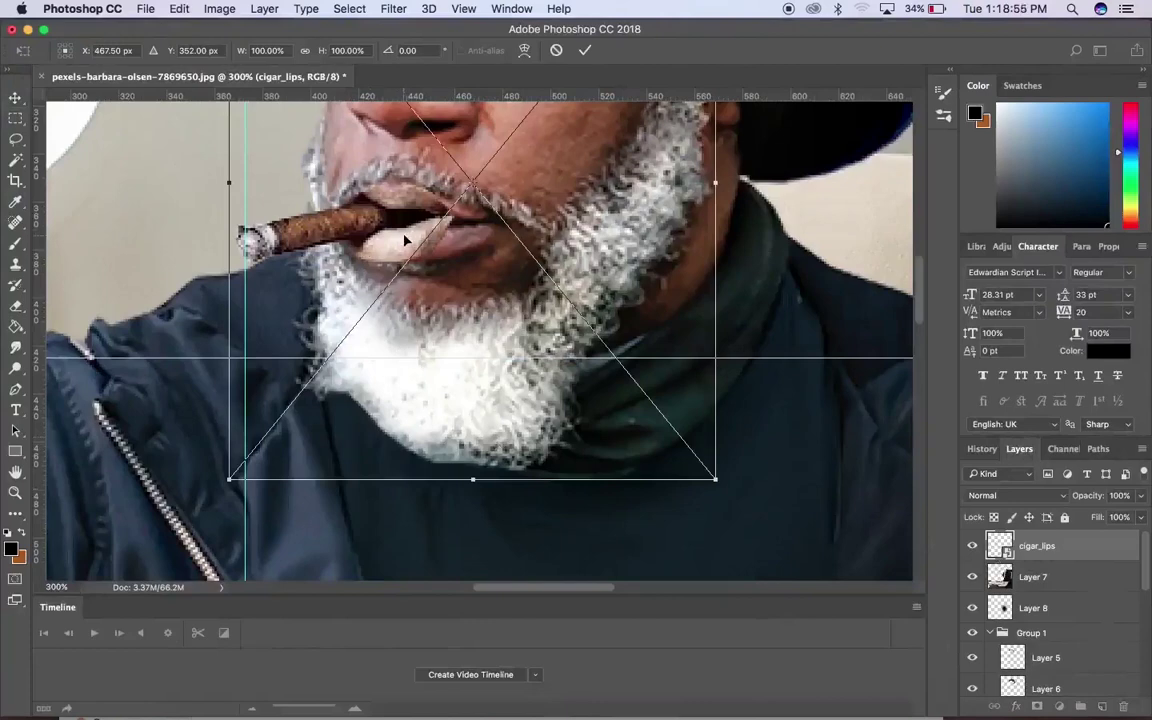
pyautogui.moveTo(715, 479); pyautogui.dragTo(748, 501)
pyautogui.moveTo(508, 364); pyautogui.dragTo(514, 357)
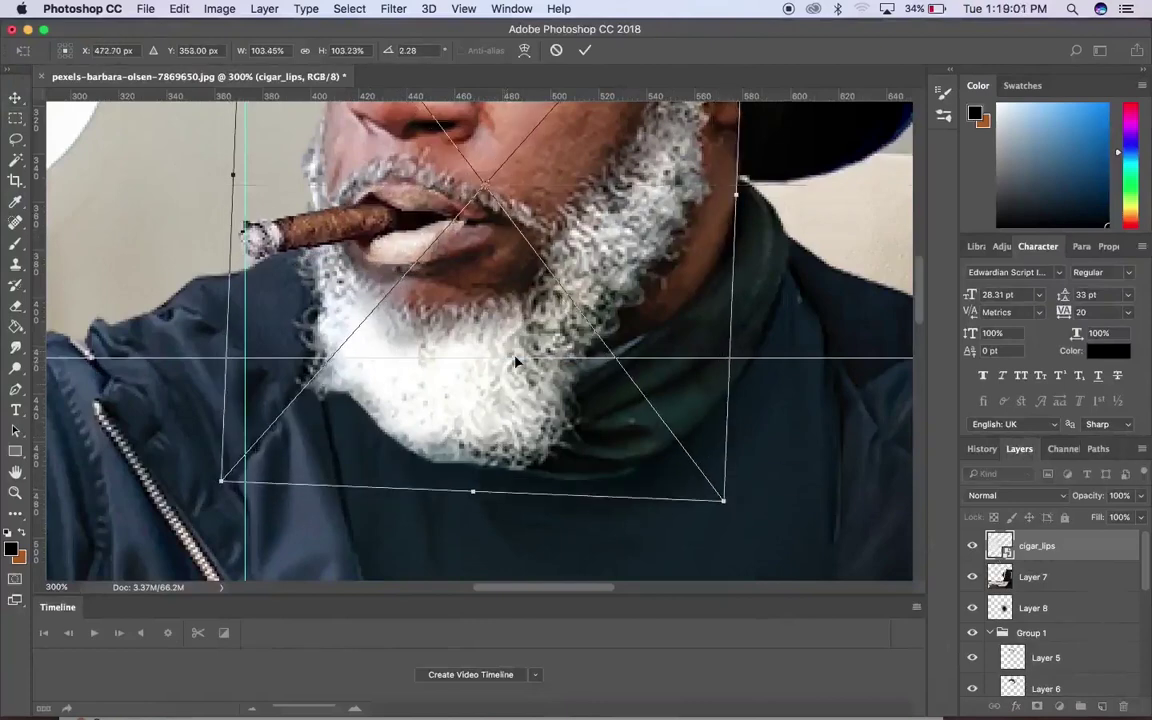
pyautogui.moveTo(671, 464); pyautogui.dragTo(672, 464)
pyautogui.moveTo(884, 563); pyautogui.dragTo(873, 574)
pyautogui.moveTo(712, 427); pyautogui.dragTo(710, 434)
pyautogui.moveTo(772, 541); pyautogui.dragTo(767, 546)
pyautogui.moveTo(677, 415); pyautogui.dragTo(674, 409)
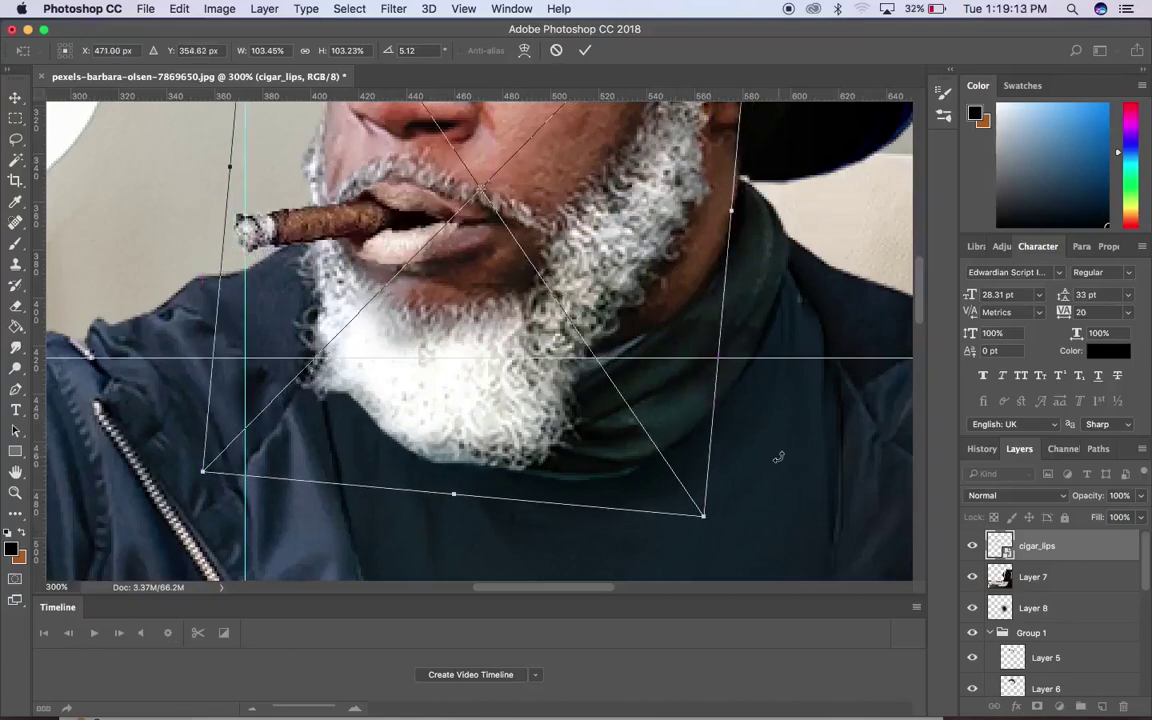
pyautogui.press('Return')
# Rasterize the cigar_lips layer and erase its excess edges around the lips and cigar with a small eraser at 90% opacity
pyautogui.rightClick(1067, 544)
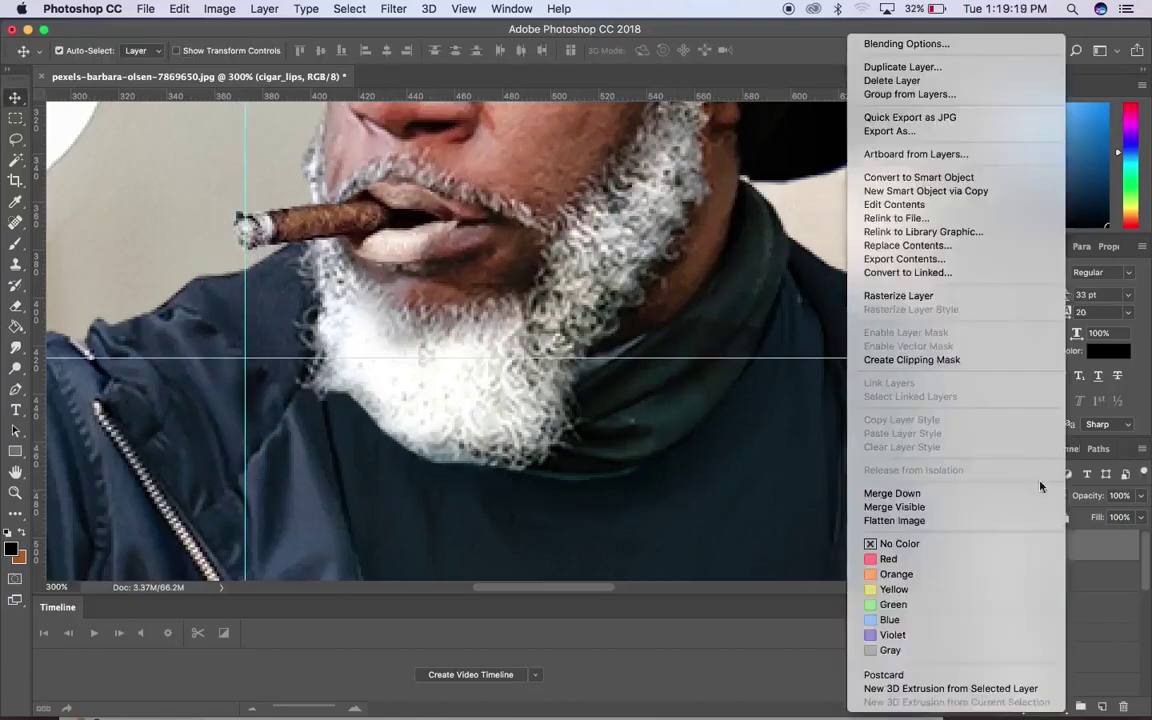
pyautogui.click(950, 272)
pyautogui.press('e')
pyautogui.press('[')
pyautogui.press('[')
pyautogui.press('[')
pyautogui.press('[')
pyautogui.press('[')
pyautogui.press('[')
pyautogui.press('[')
pyautogui.press('[')
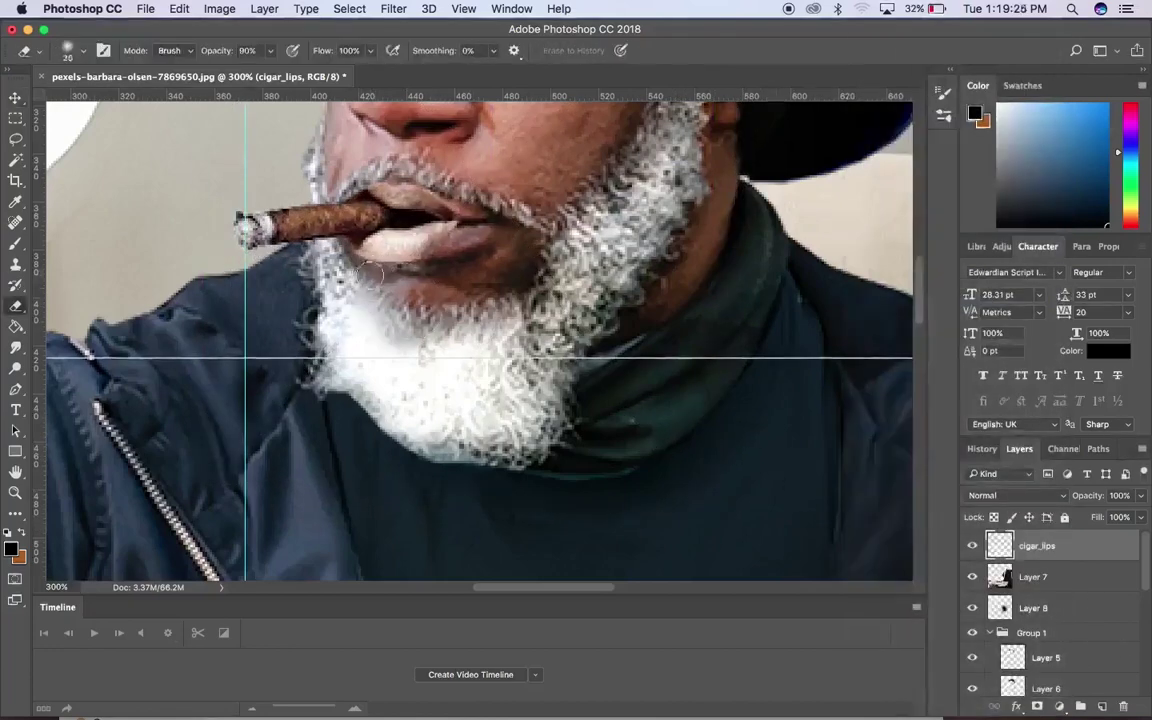
pyautogui.moveTo(365, 264)
pyautogui.mouseDown()
pyautogui.moveTo(432, 257)
pyautogui.moveTo(455, 226)
pyautogui.moveTo(394, 186)
pyautogui.mouseUp()
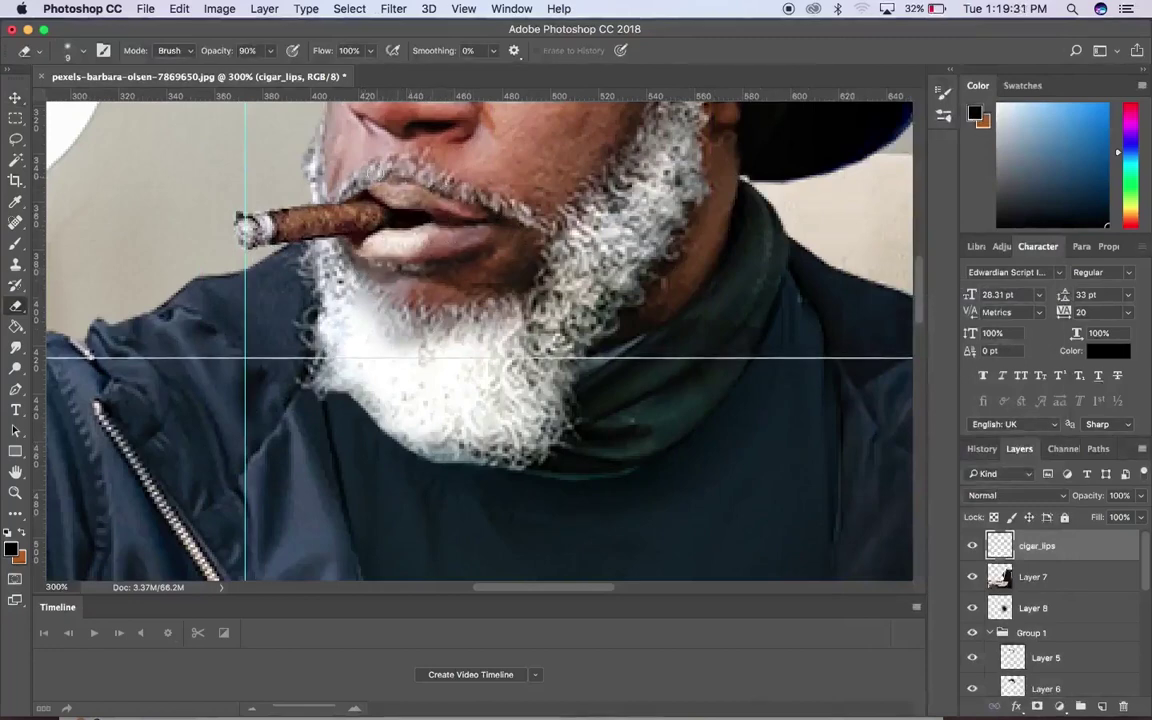
pyautogui.moveTo(366, 230); pyautogui.dragTo(345, 248)
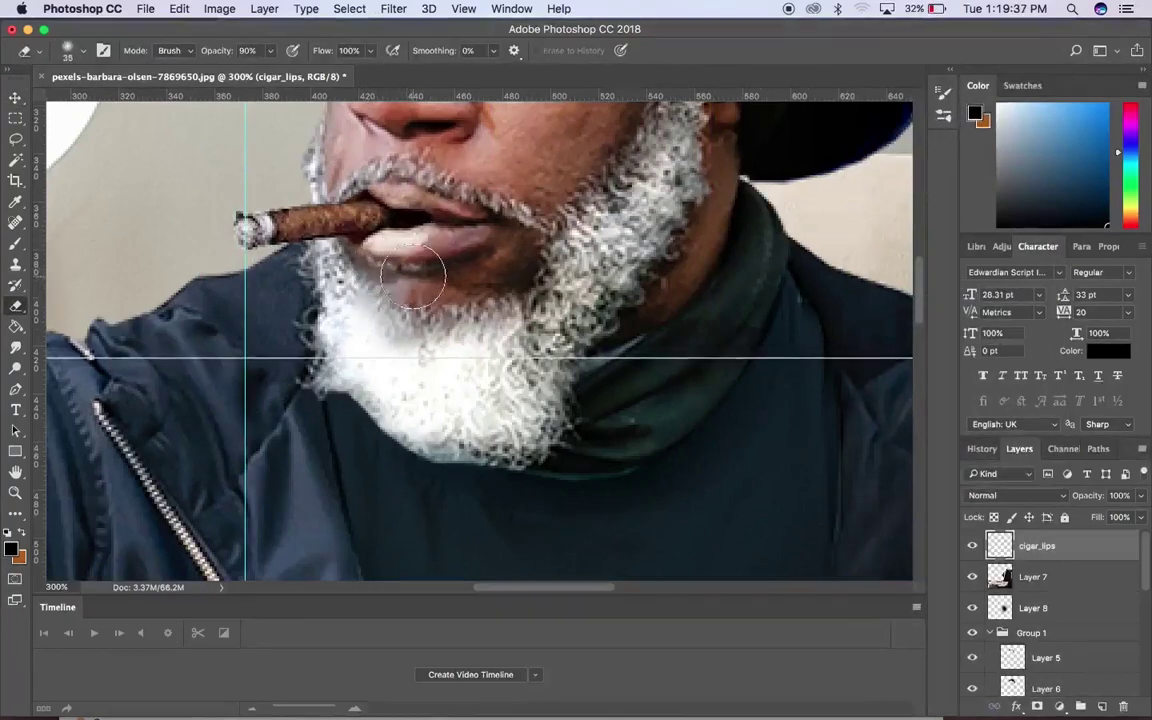
# Enlarge the eraser to 35 px and blend the lower edge of the pasted lips into the man's mouth
pyautogui.press(']')
pyautogui.press(']')
pyautogui.press(']')
pyautogui.press(']')
pyautogui.press(']')
pyautogui.press(']')
pyautogui.press('v')
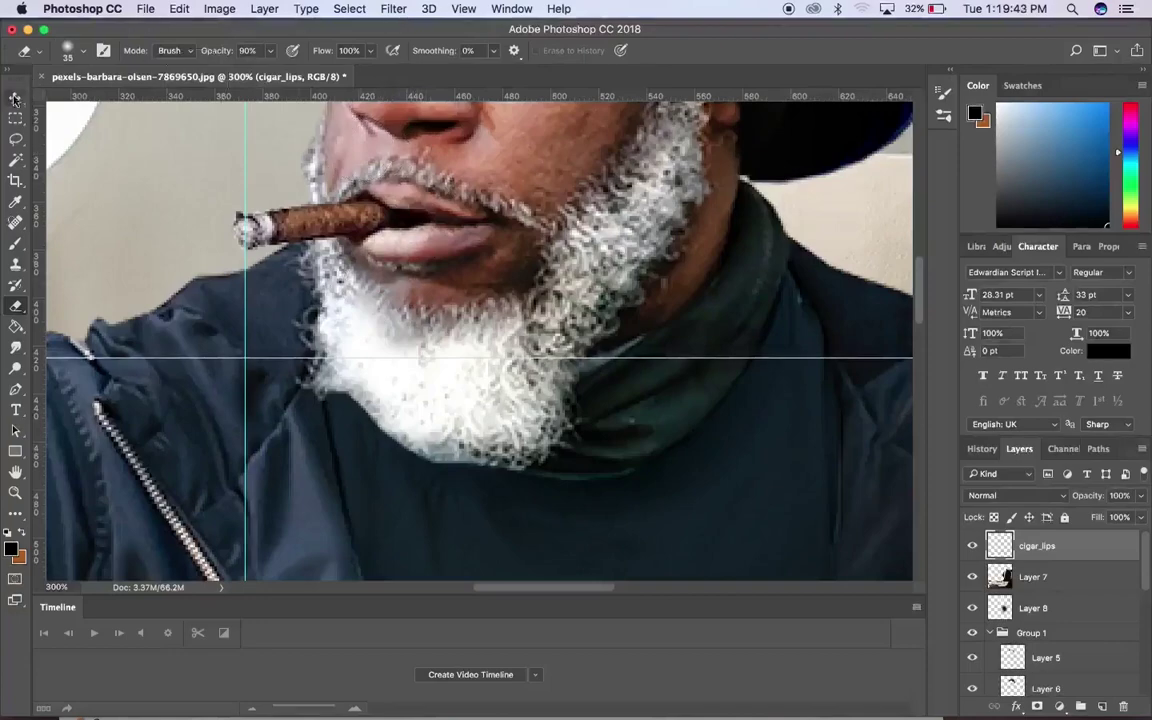
# Remove both horizontal guides and the vertical guide over the woman, and move the other vertical guide outside the photo
pyautogui.press('super+1')
pyautogui.press('super+minus')
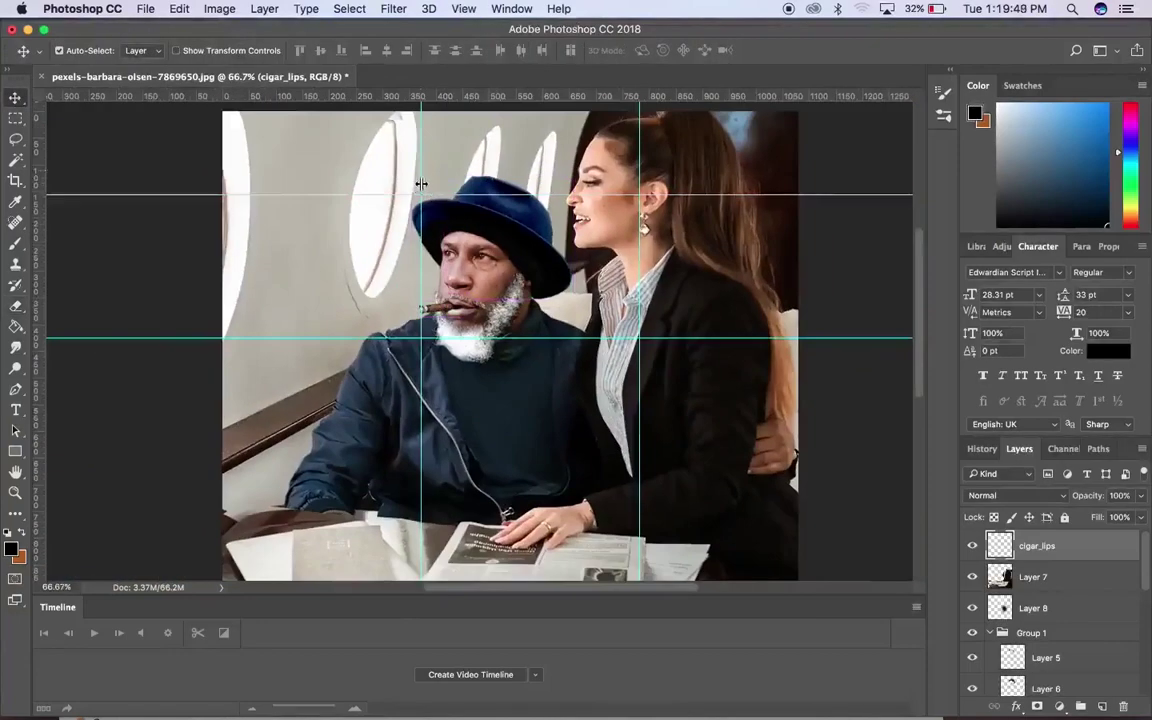
pyautogui.moveTo(421, 350); pyautogui.dragTo(385, 380)
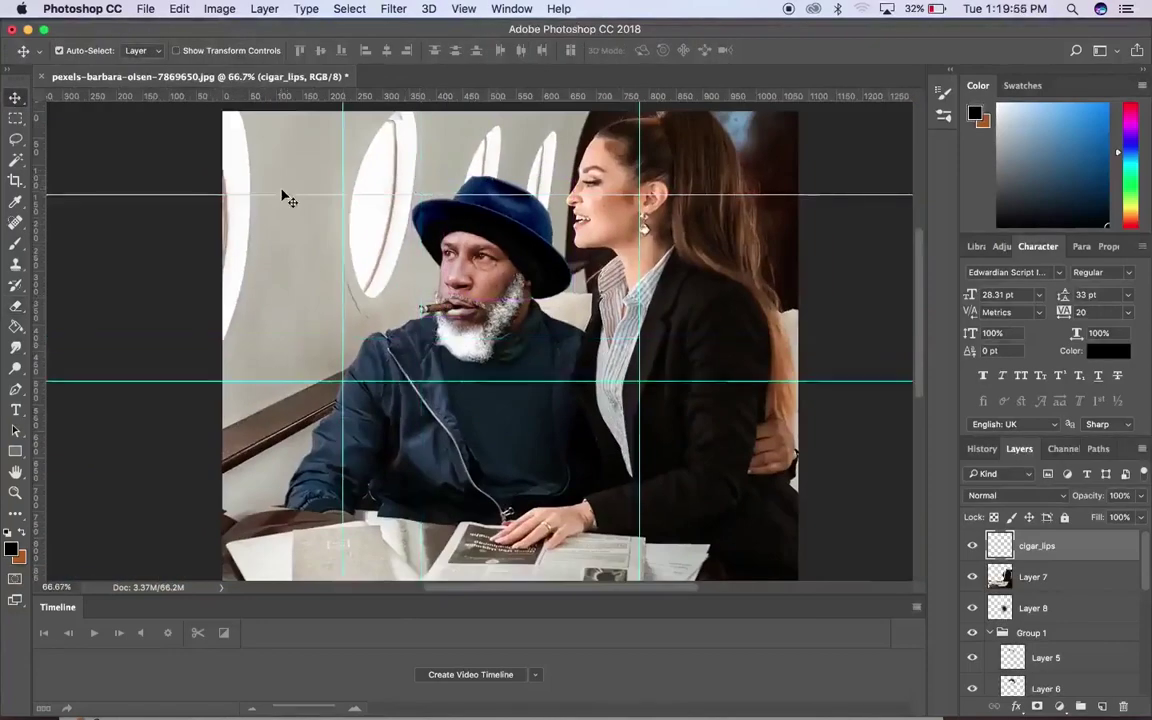
pyautogui.moveTo(285, 195); pyautogui.dragTo(325, 100)
pyautogui.moveTo(335, 380); pyautogui.dragTo(300, 86)
pyautogui.moveTo(343, 160); pyautogui.dragTo(78, 160)
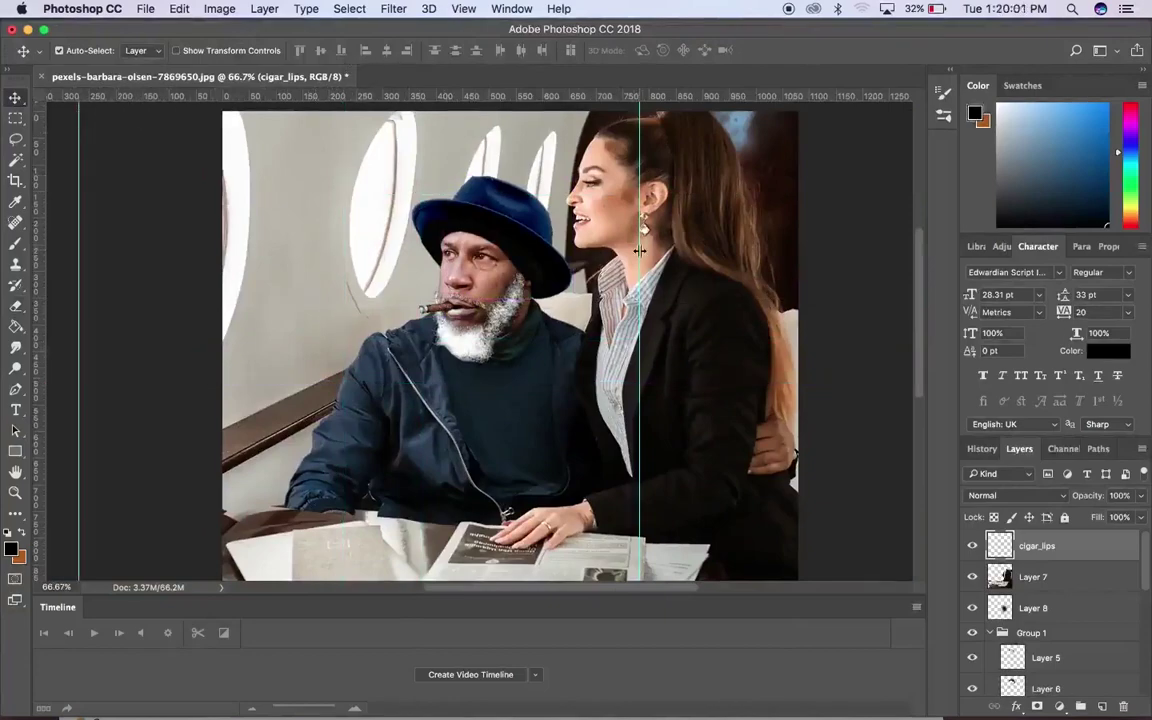
pyautogui.moveTo(639, 240); pyautogui.dragTo(920, 285)
pyautogui.press('super+plus')
pyautogui.press('super+minus')
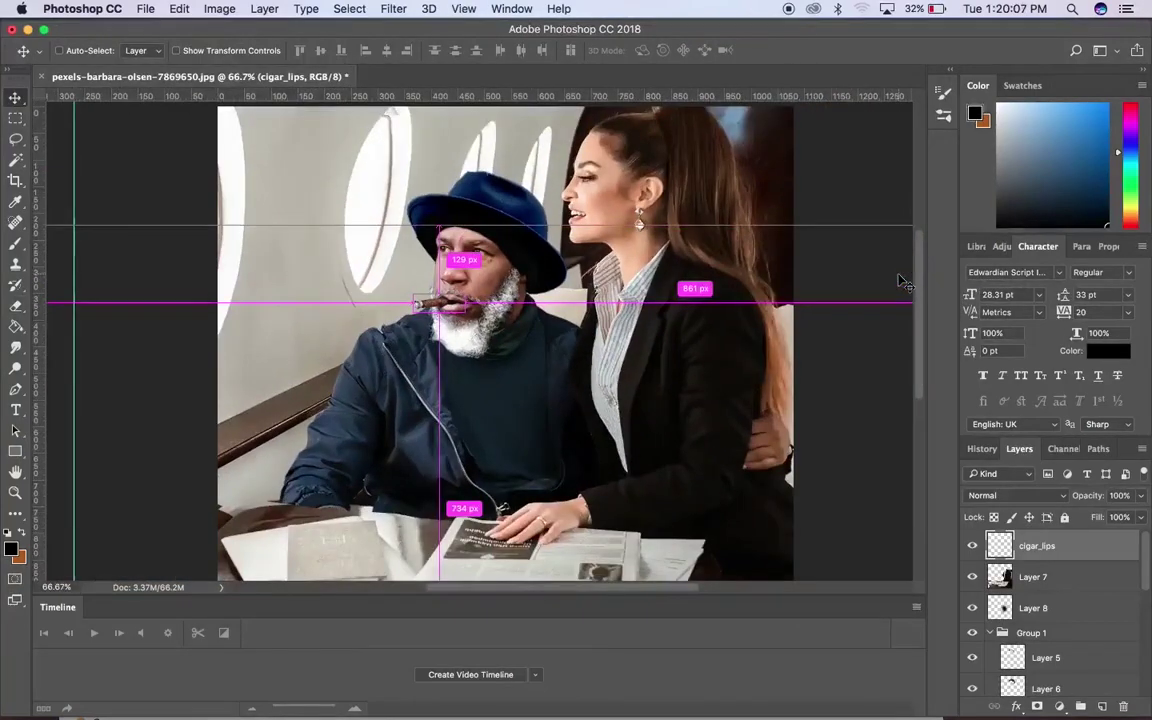
pyautogui.press('super+plus')
pyautogui.press('super+plus')
pyautogui.press('super+minus')
pyautogui.press('super+minus')
pyautogui.press('super+minus')
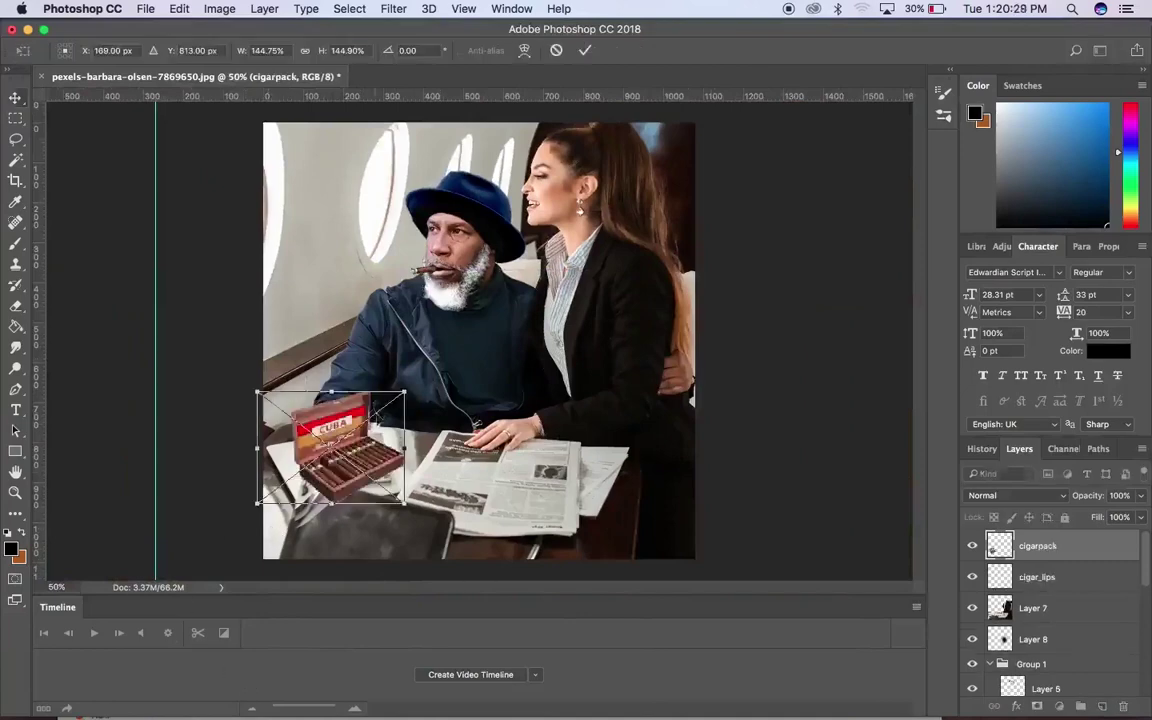
# Enlarge the cigarpack layer, rotate it counterclockwise and place the box on the table at the photo's lower-left corner
pyautogui.moveTo(257, 391); pyautogui.dragTo(214, 367)
pyautogui.moveTo(373, 434); pyautogui.dragTo(373, 465)
pyautogui.moveTo(470, 408); pyautogui.dragTo(457, 378)
pyautogui.moveTo(384, 472); pyautogui.dragTo(353, 505)
pyautogui.press('Return')
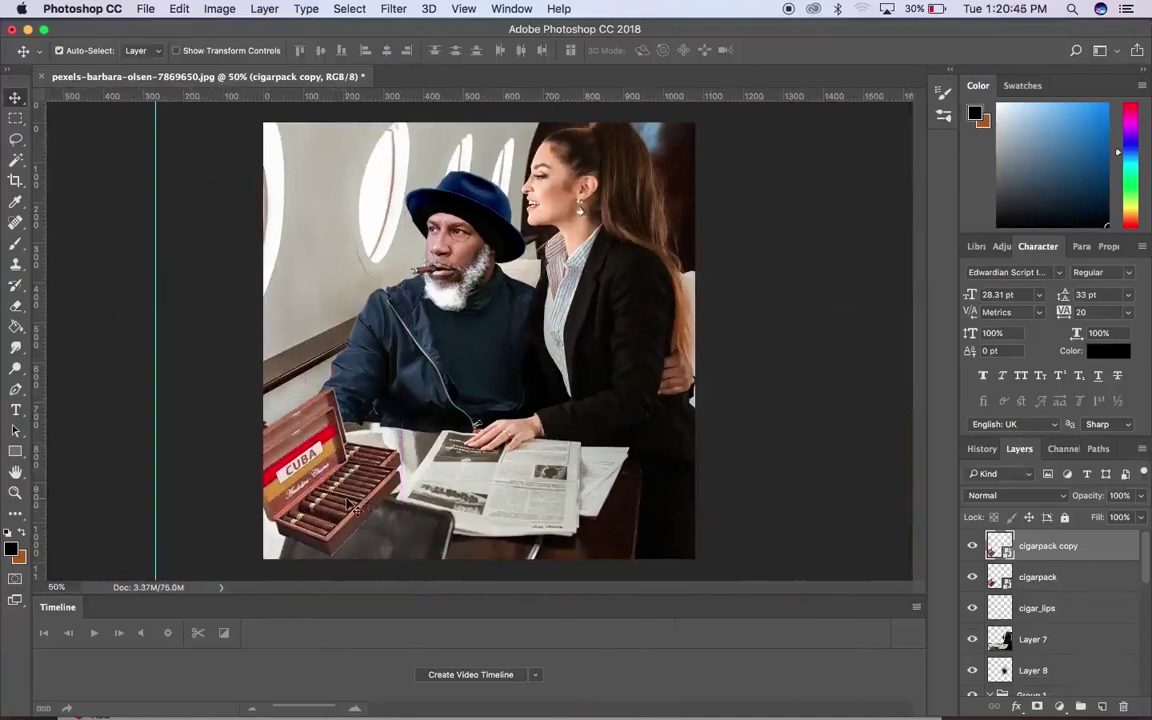
# Move the cigarpack copy layer beneath the original and darken it to black with Hue/Saturation as a shadow
pyautogui.press('super+[')
pyautogui.press('super+u')
pyautogui.moveTo(539, 398); pyautogui.dragTo(316, 390)
pyautogui.press('Return')
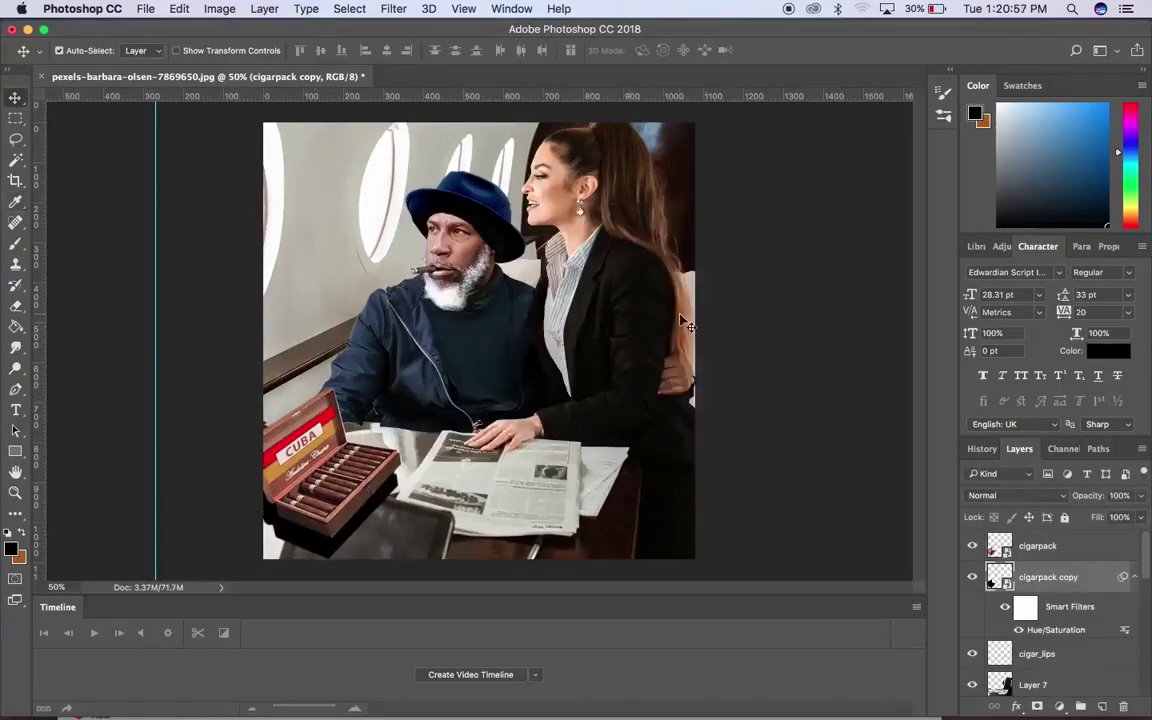
# Apply a Gaussian Blur with a radius of about 8 pixels to the cigarpack copy shadow layer
pyautogui.click(393, 9)
pyautogui.moveTo(399, 193)
pyautogui.click(622, 260)
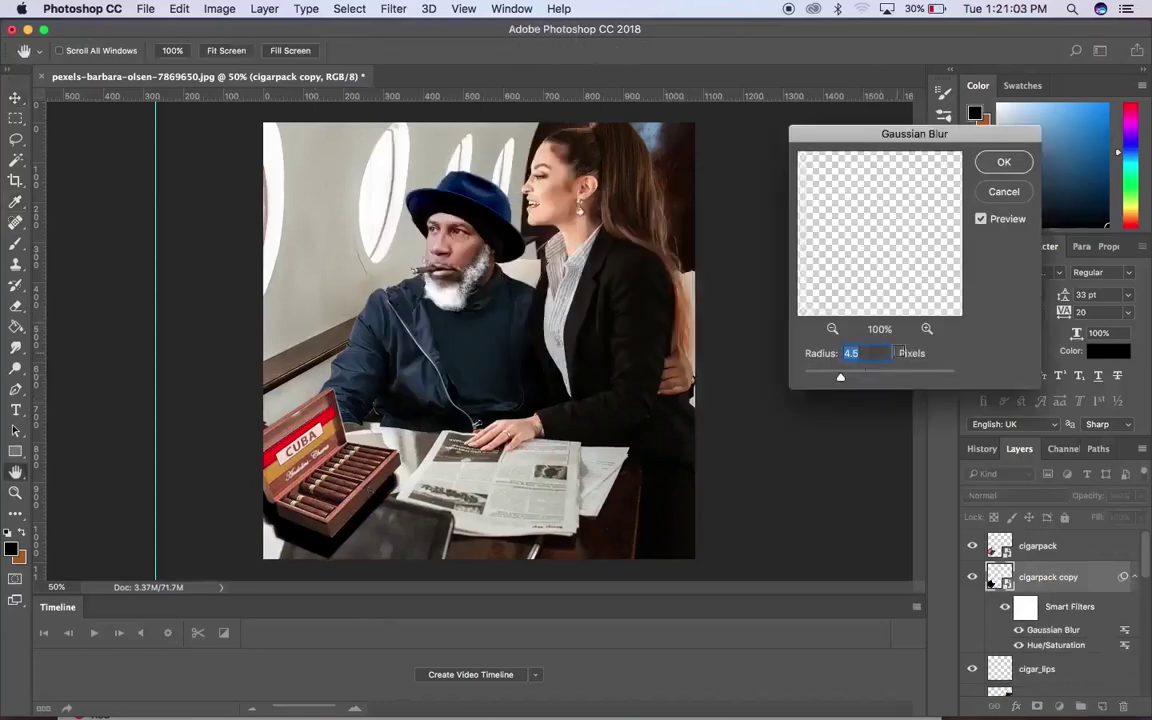
pyautogui.moveTo(838, 373)
pyautogui.mouseDown()
pyautogui.moveTo(877, 383)
pyautogui.moveTo(856, 378)
pyautogui.mouseUp()
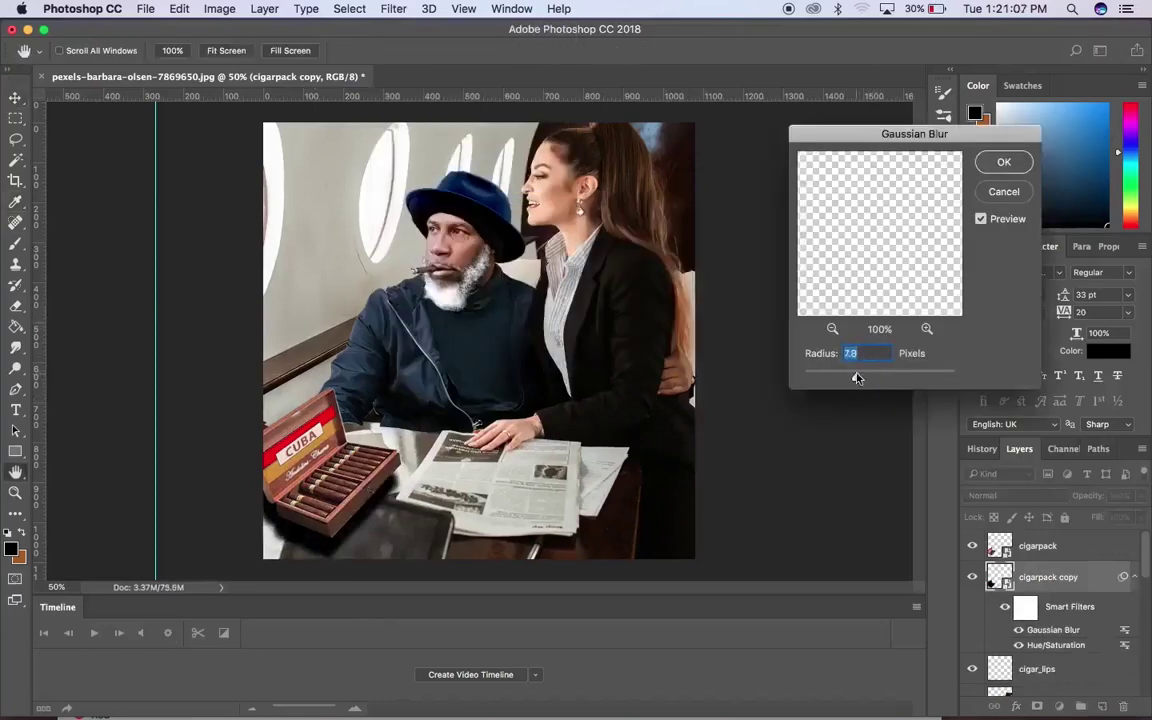
pyautogui.click(995, 169)
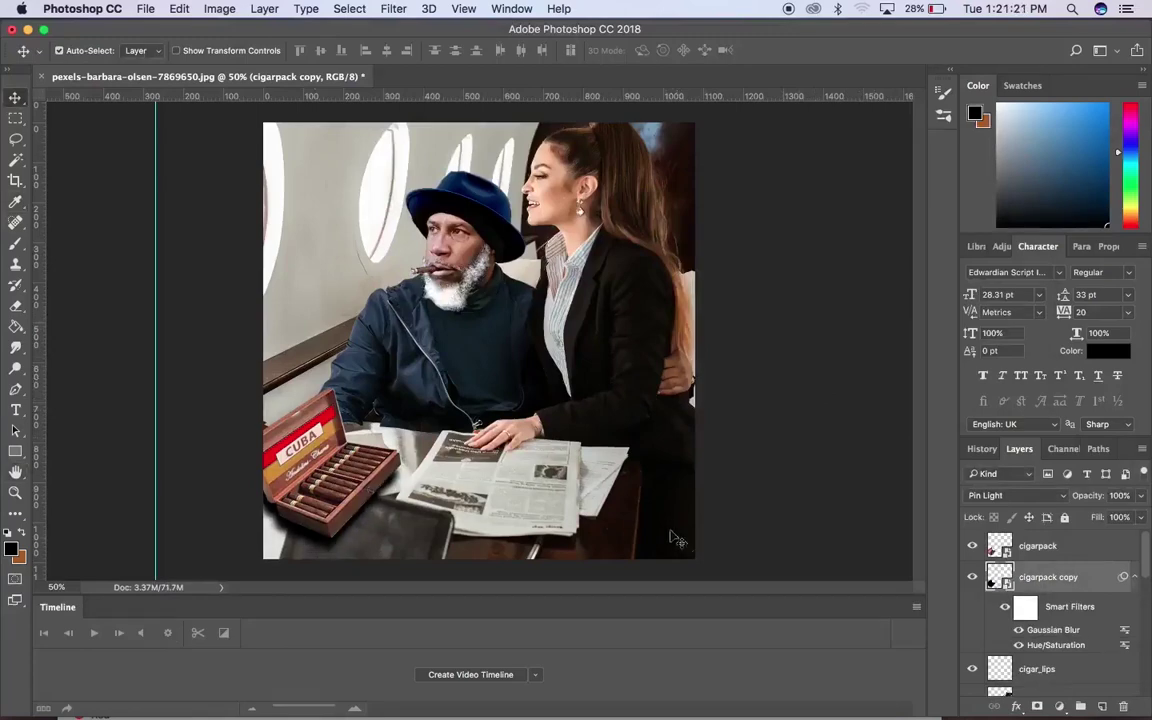
# Choose the Eraser tool and rasterize the cigarpack copy shadow layer
pyautogui.press('e')
pyautogui.rightClick(1128, 596)
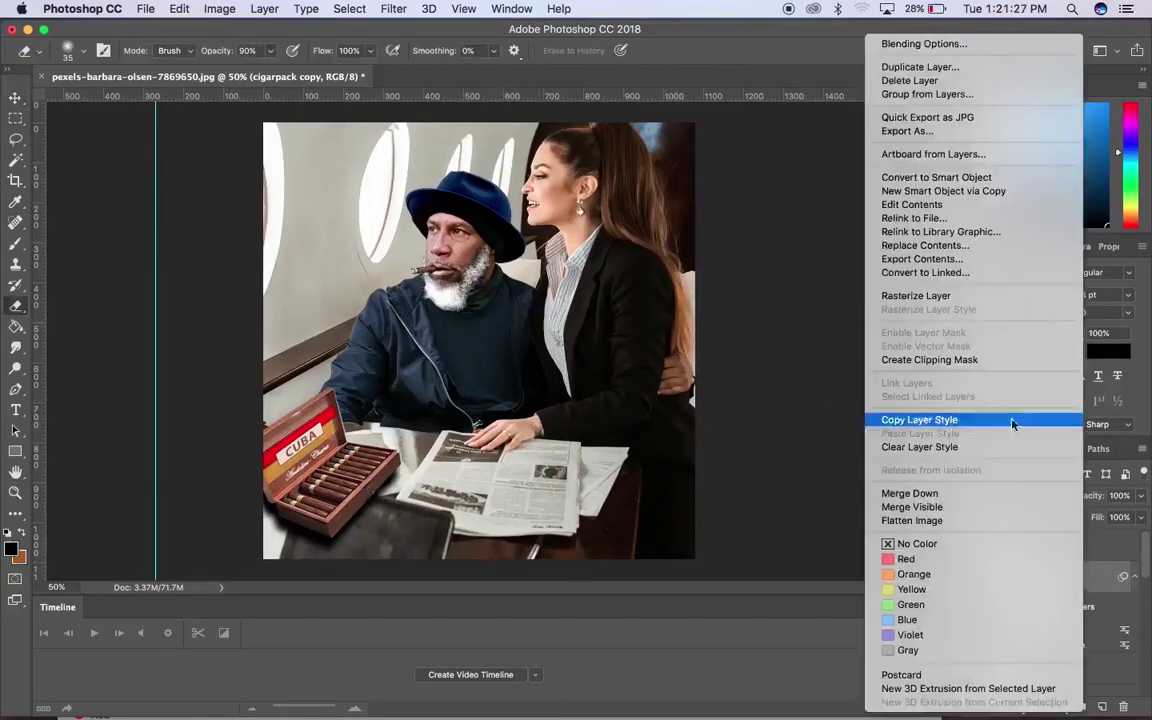
pyautogui.click(880, 270)
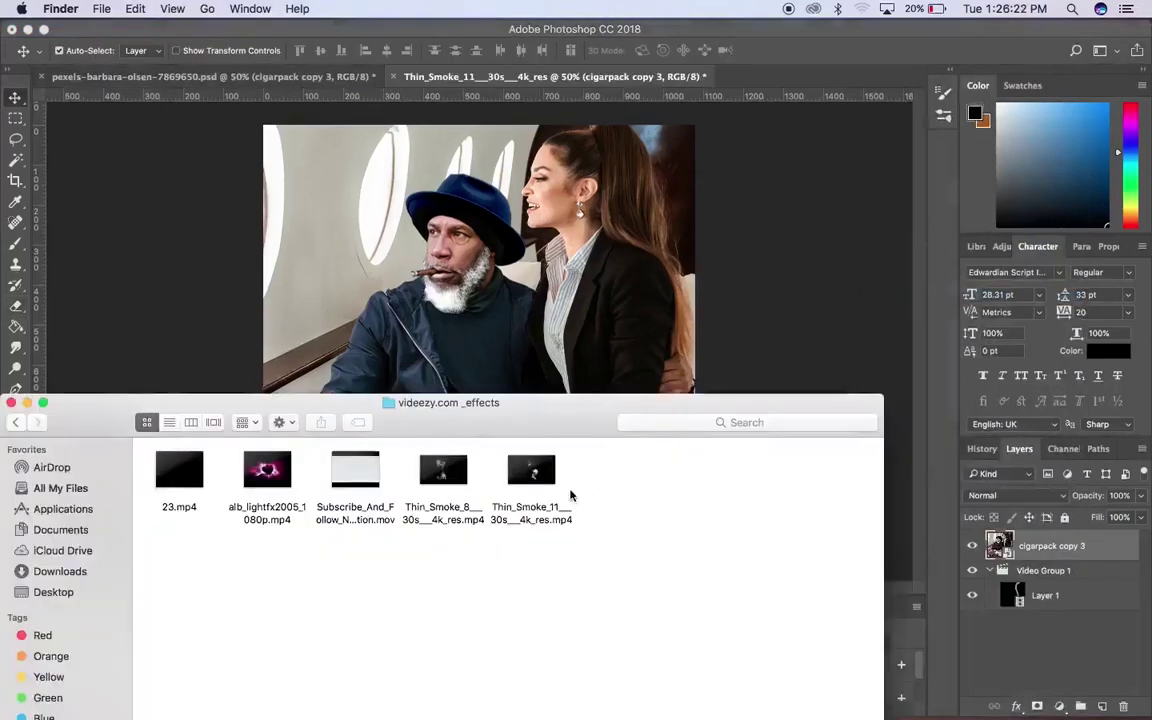
# Place the Thin_Smoke_11 video from the videezy.com _effects folder in the composite and shift it over the man's face
pyautogui.moveTo(531, 470); pyautogui.dragTo(478, 255)
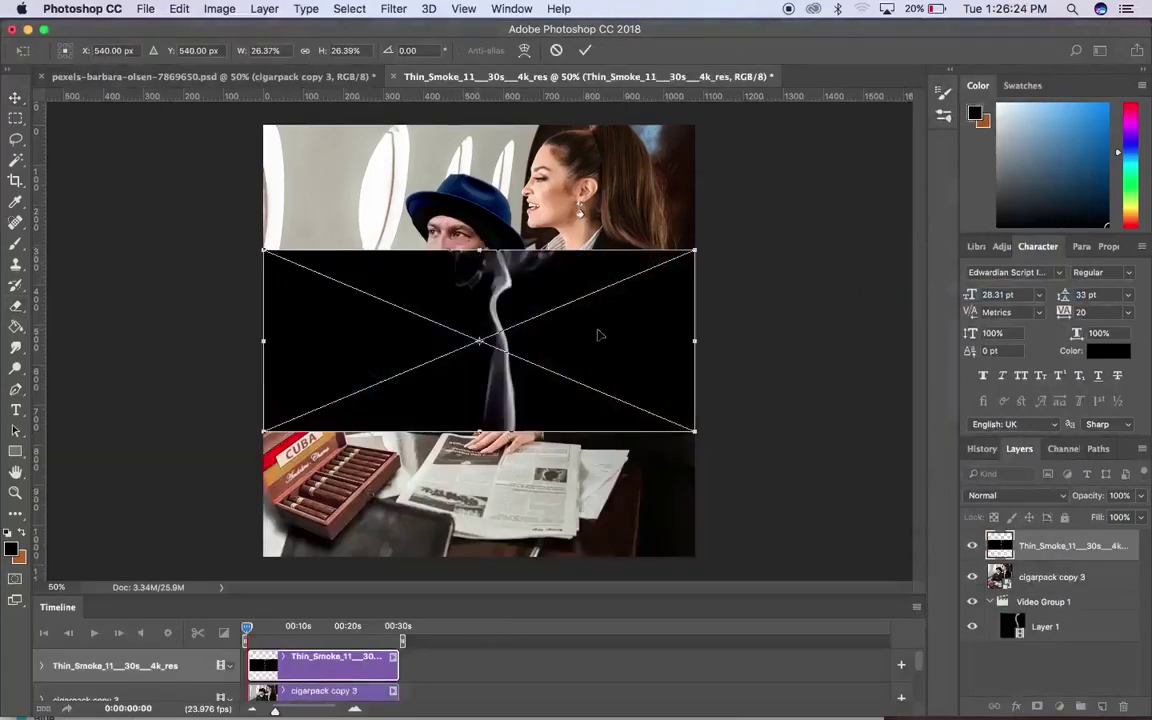
pyautogui.moveTo(597, 334); pyautogui.dragTo(530, 270)
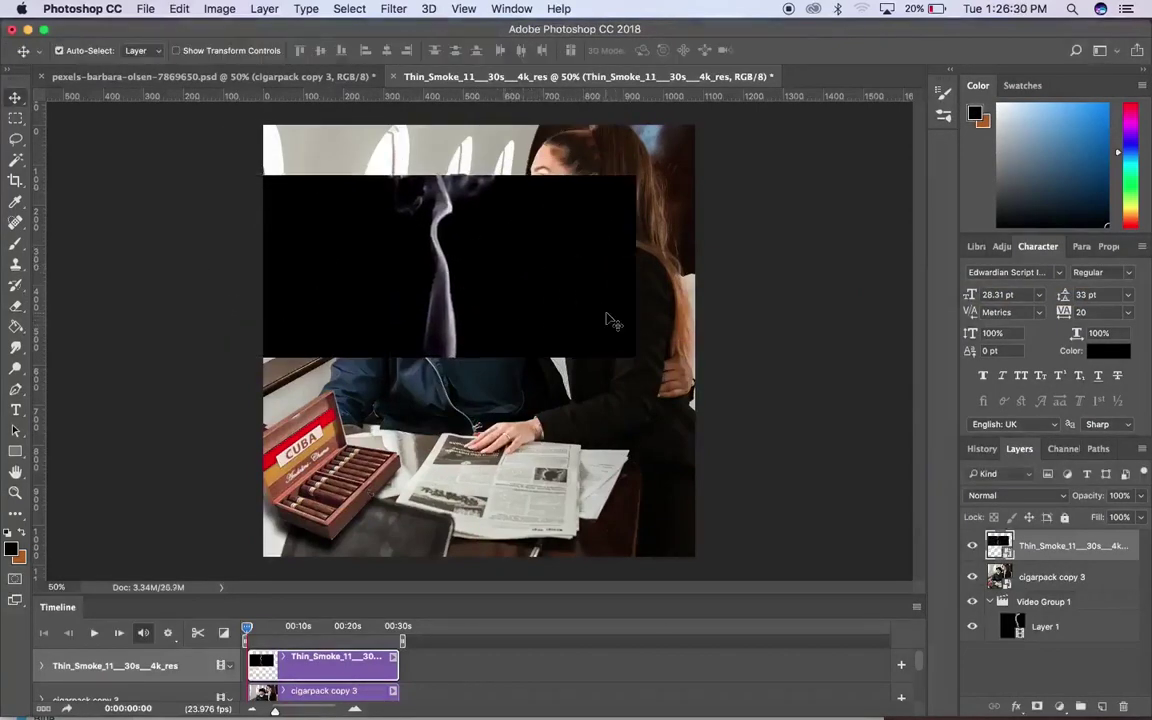
# Compare blending modes on the Thin_Smoke_11 layer and set it to Screen so its black background disappears
pyautogui.hotkey('shift', '-')
pyautogui.hotkey('shift', '-')
pyautogui.hotkey('shift', '-')
pyautogui.hotkey('shift', '-')
pyautogui.hotkey('shift', '-')
pyautogui.hotkey('shift', '-')
pyautogui.hotkey('shift', '-')
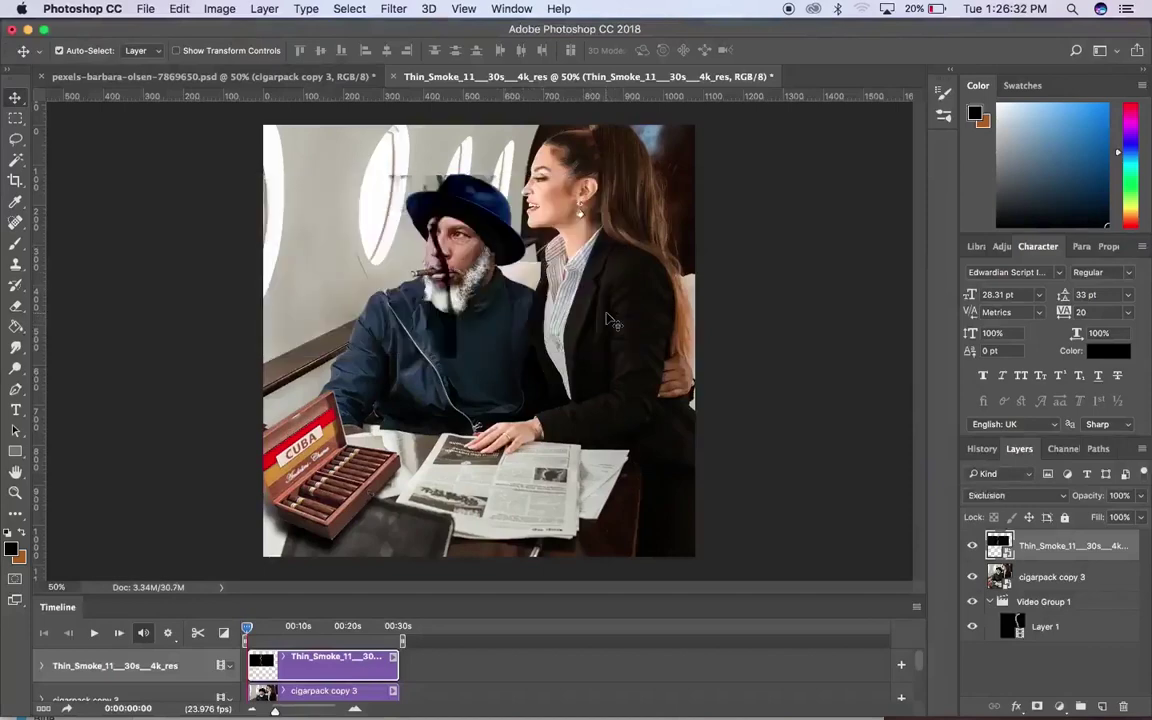
pyautogui.hotkey('shift', '-')
pyautogui.hotkey('shift', '-')
pyautogui.hotkey('shift', '-')
pyautogui.hotkey('shift', '-')
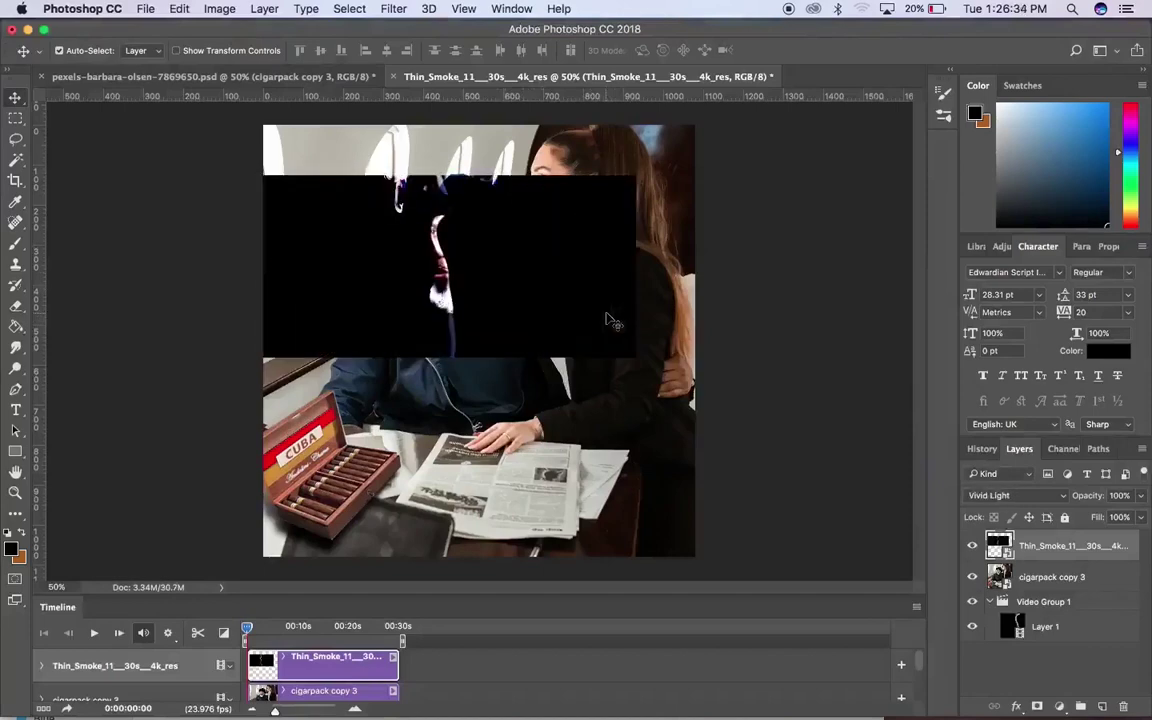
pyautogui.hotkey('shift', '-')
pyautogui.hotkey('shift', '-')
pyautogui.hotkey('shift', '-')
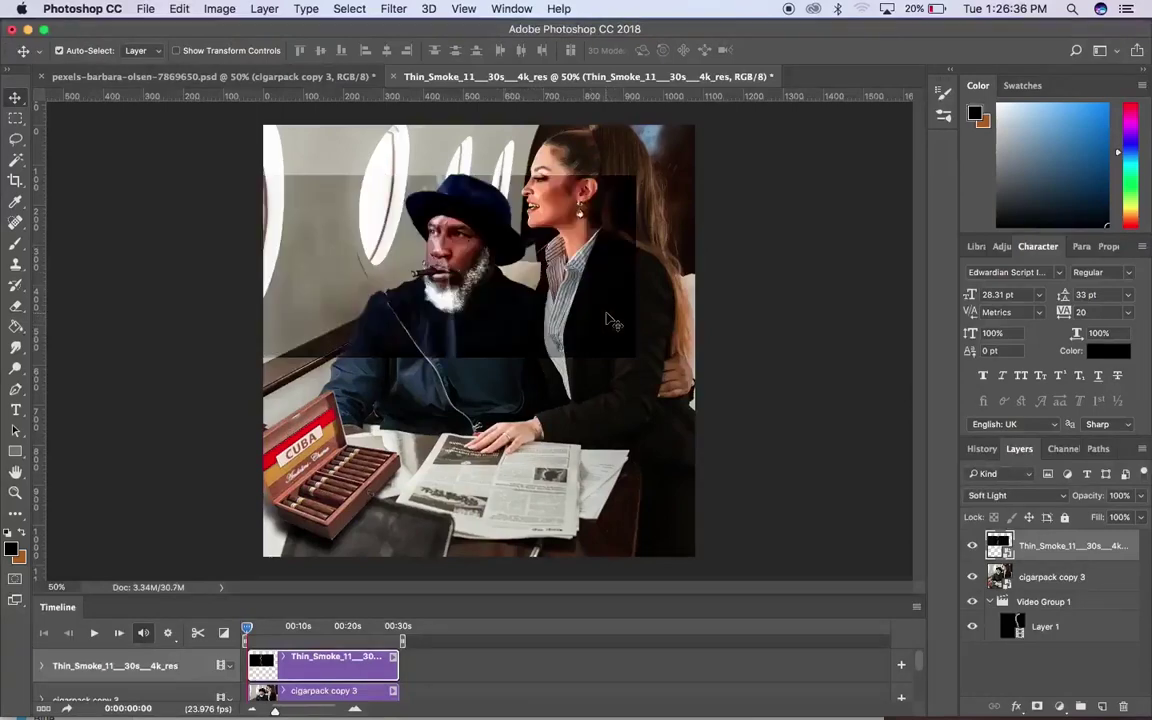
pyautogui.hotkey('shift', '-')
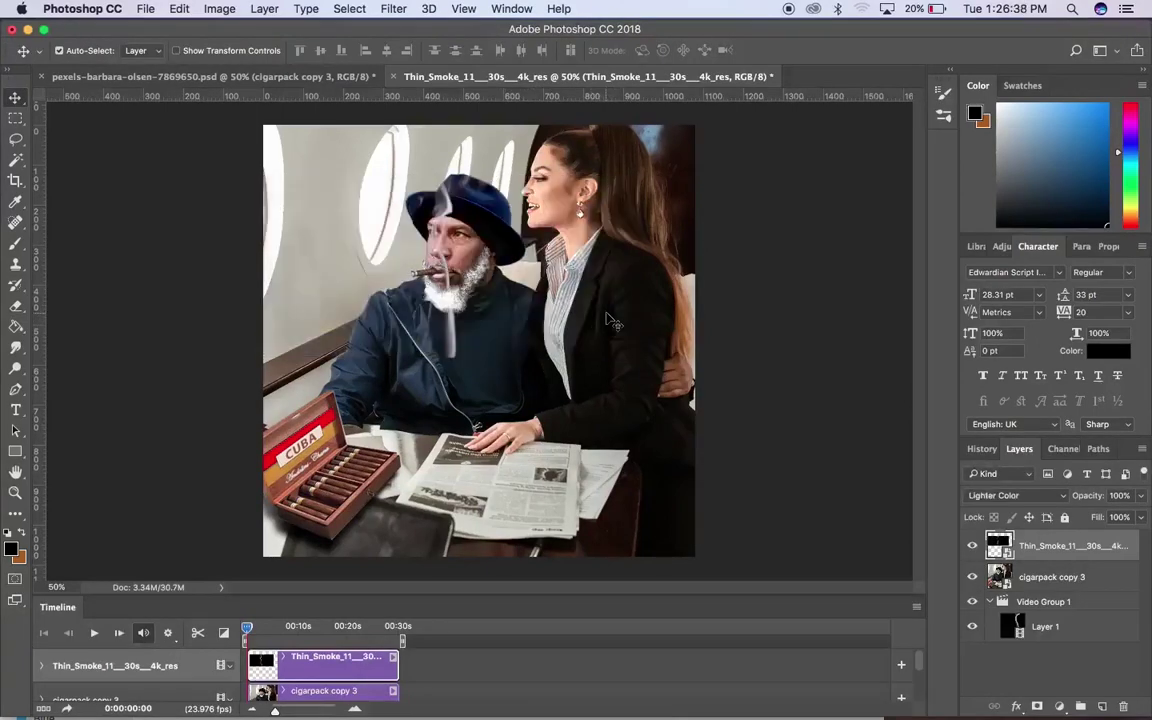
pyautogui.hotkey('shift', '-')
pyautogui.hotkey('shift', '-')
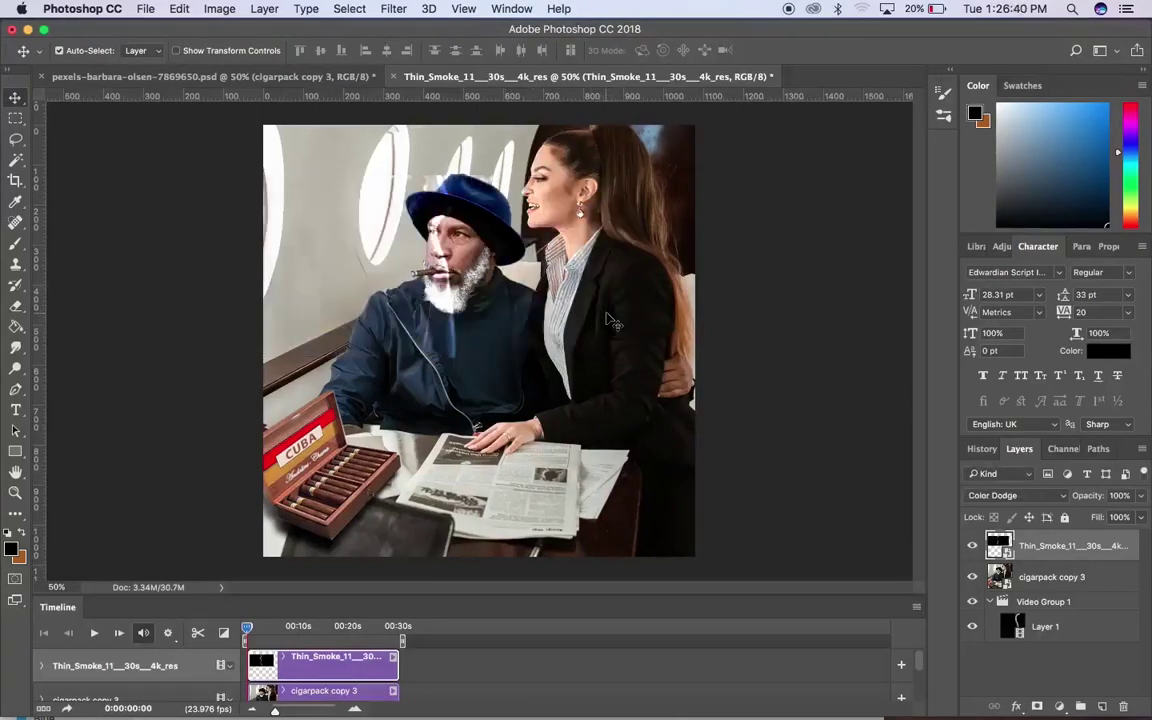
pyautogui.hotkey('shift', '-')
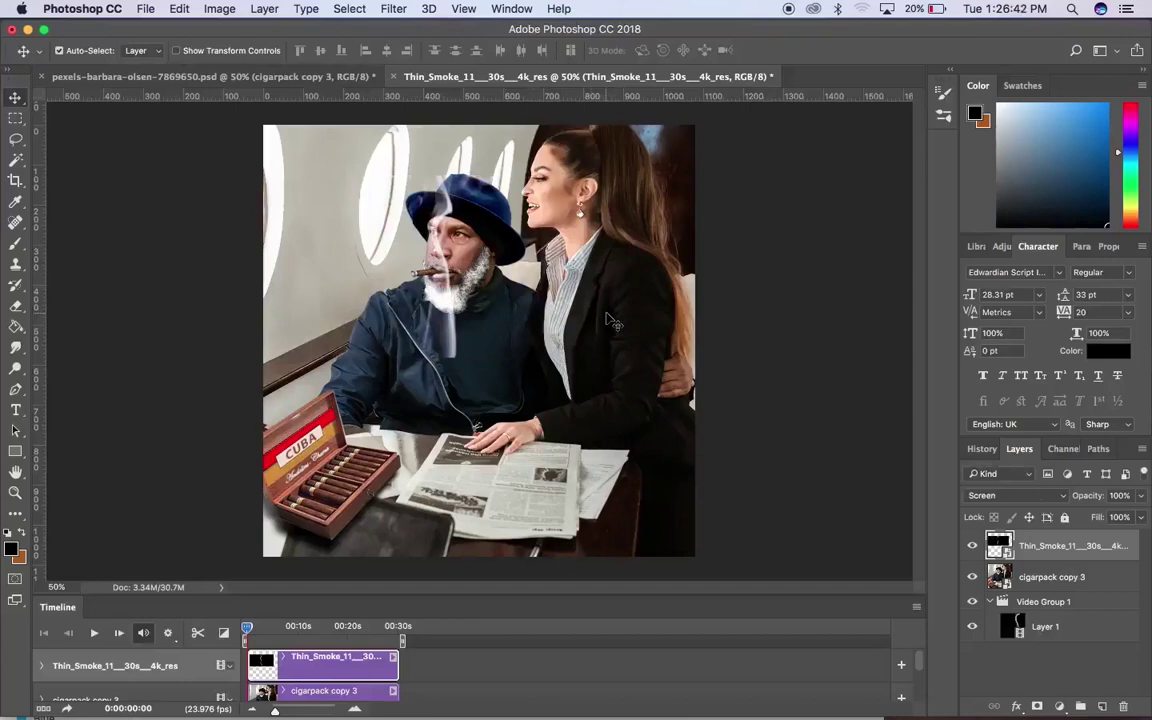
# Scale the Thin_Smoke_11 layer to about 16% and position the smoke so it rises from the cigar's tip
pyautogui.press('super+t')
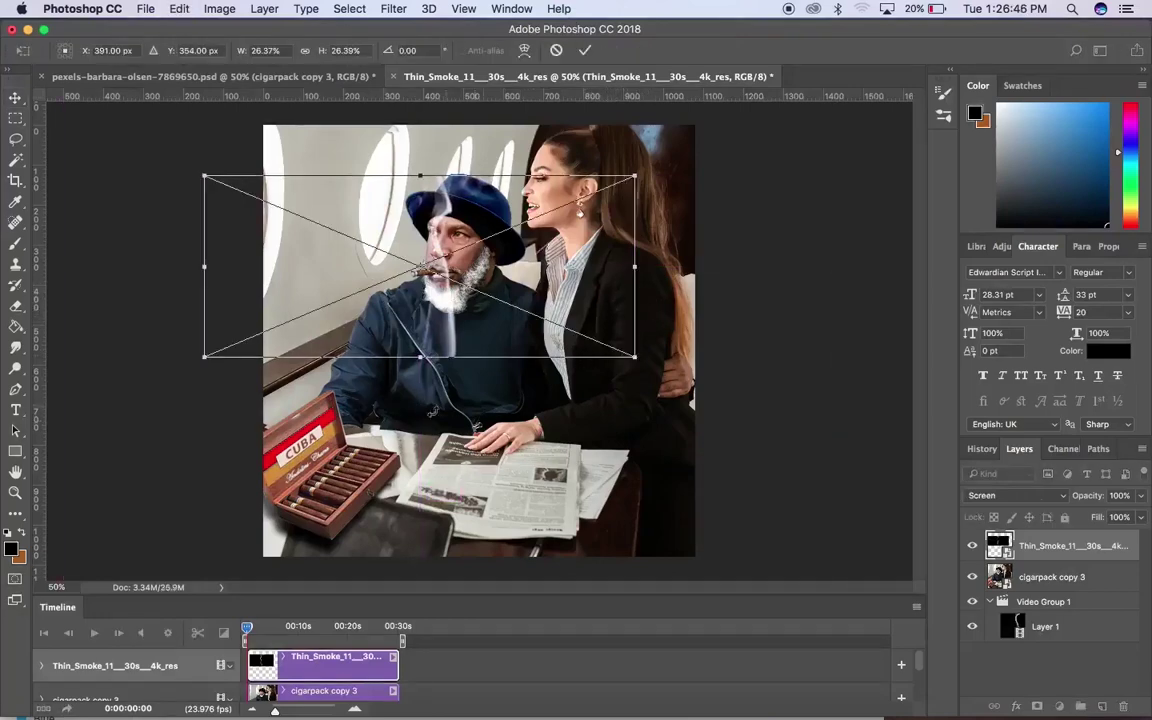
pyautogui.moveTo(206, 362); pyautogui.dragTo(372, 288)
pyautogui.moveTo(555, 273); pyautogui.dragTo(441, 265)
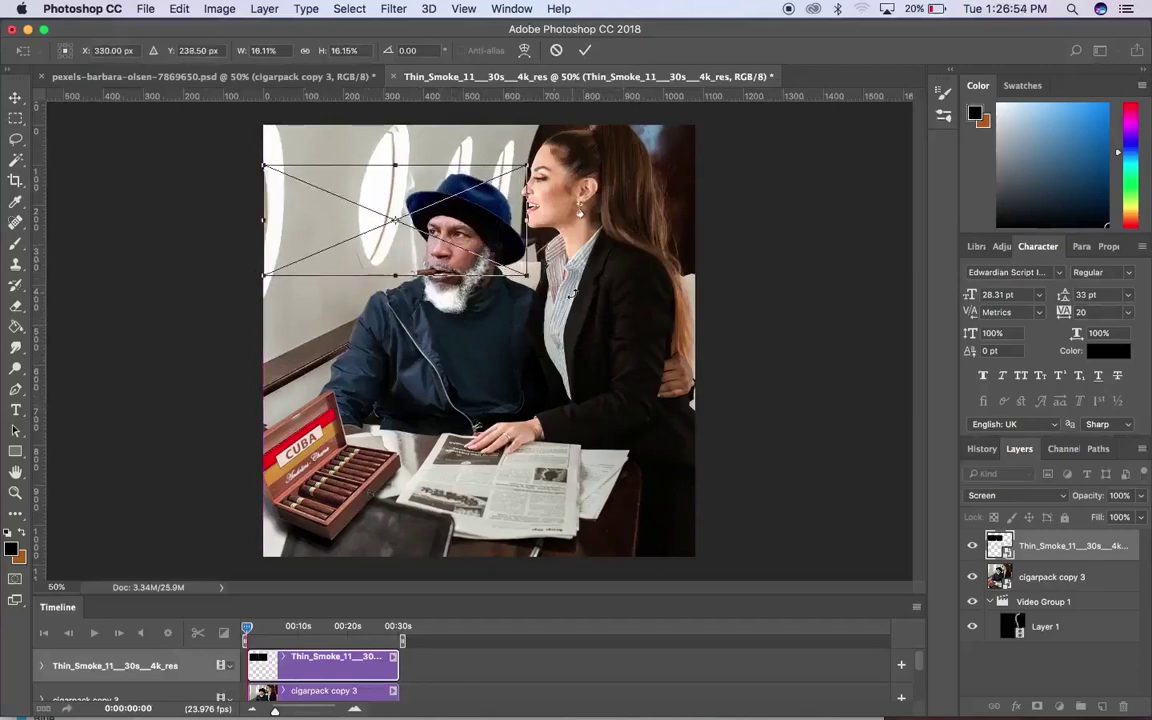
pyautogui.press('Return')
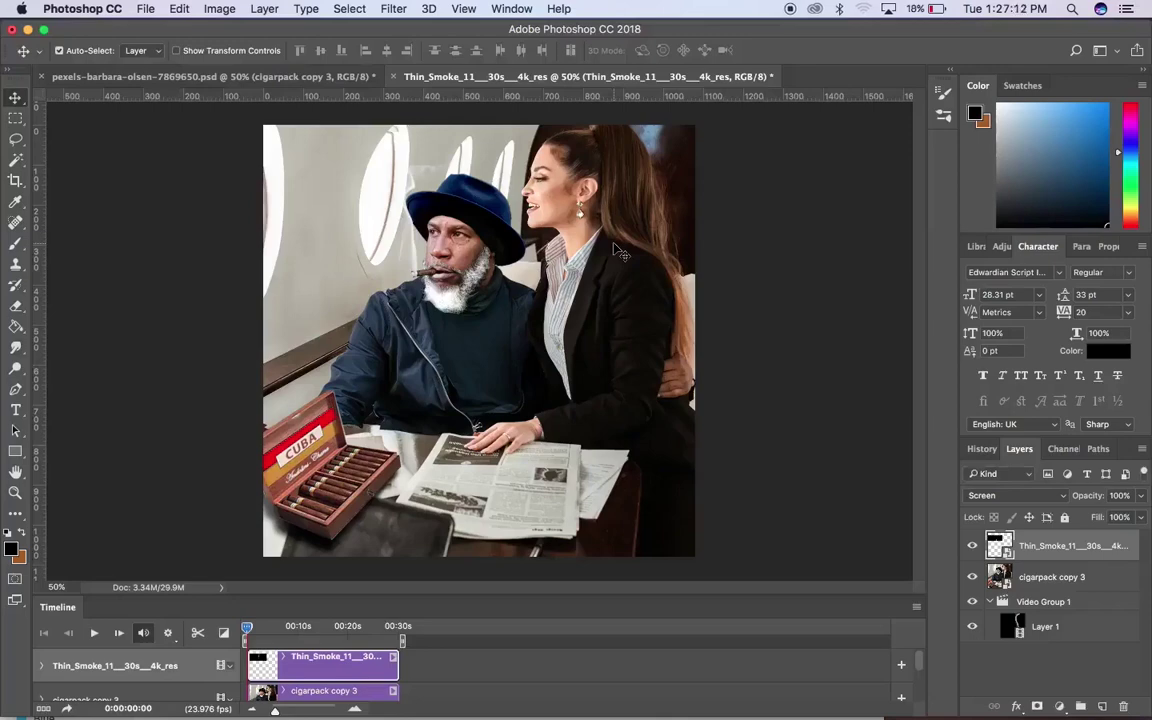
# Examine up close how the smoke meets the cigar's tip and how it looks against the cabin wall
pyautogui.press('super+plus')
pyautogui.press('super+plus')
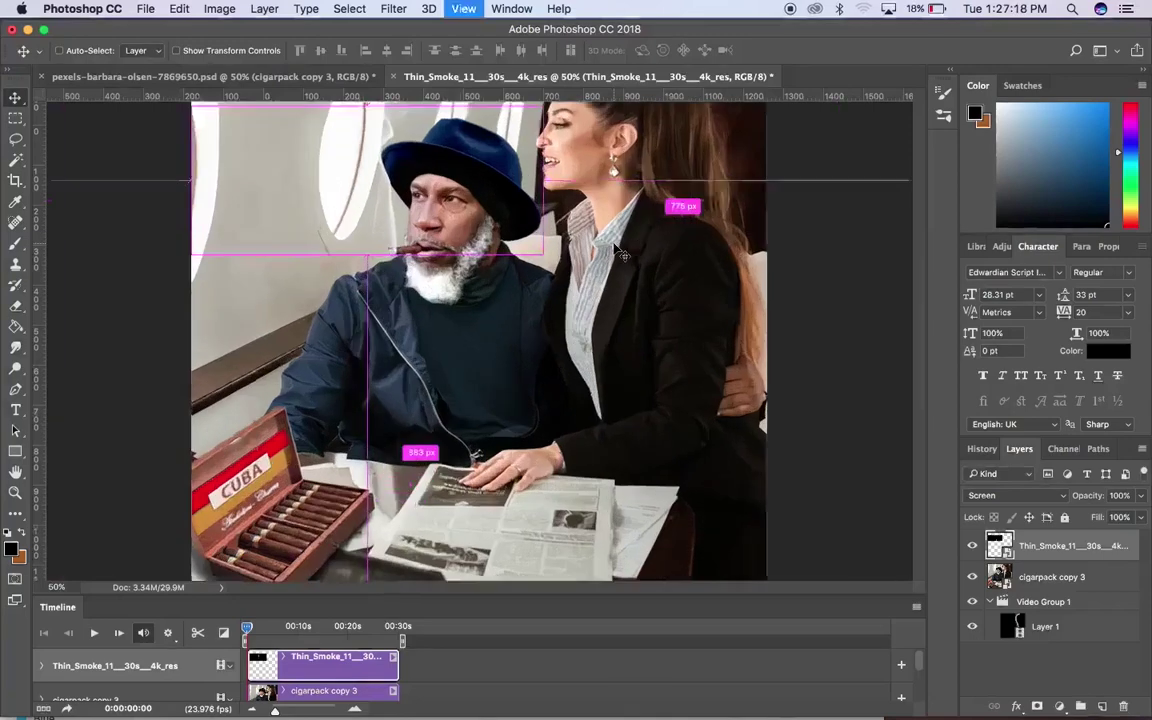
pyautogui.press('space')
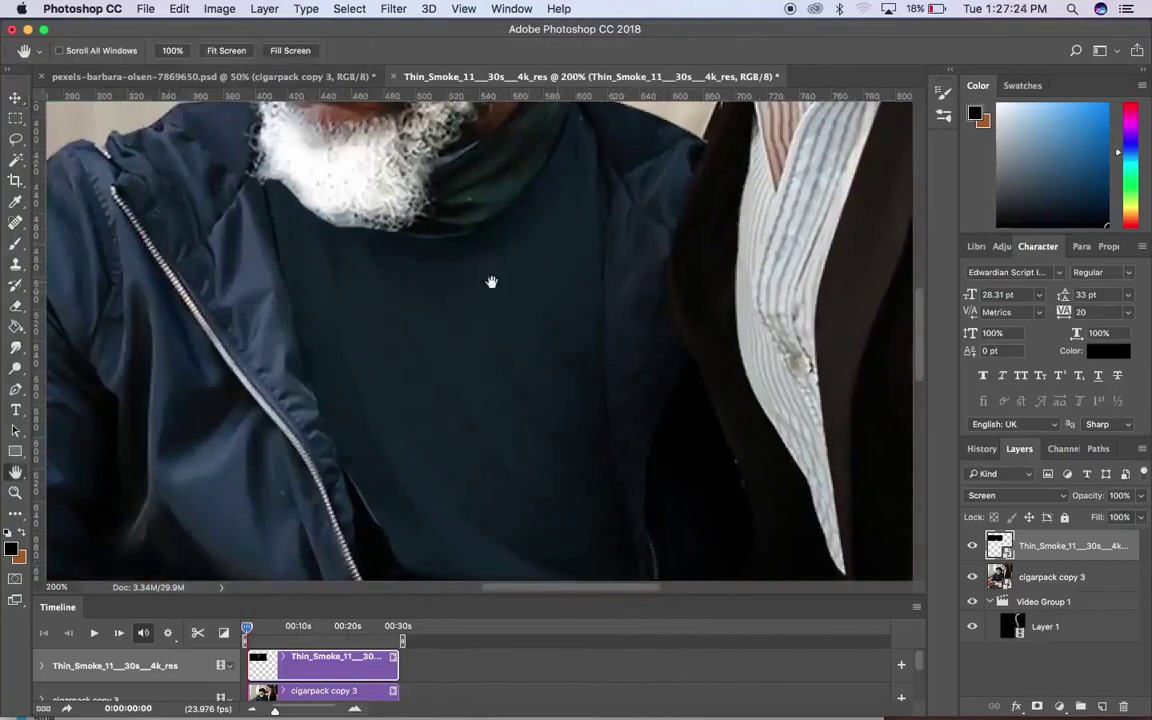
pyautogui.moveTo(491, 280); pyautogui.dragTo(581, 405)
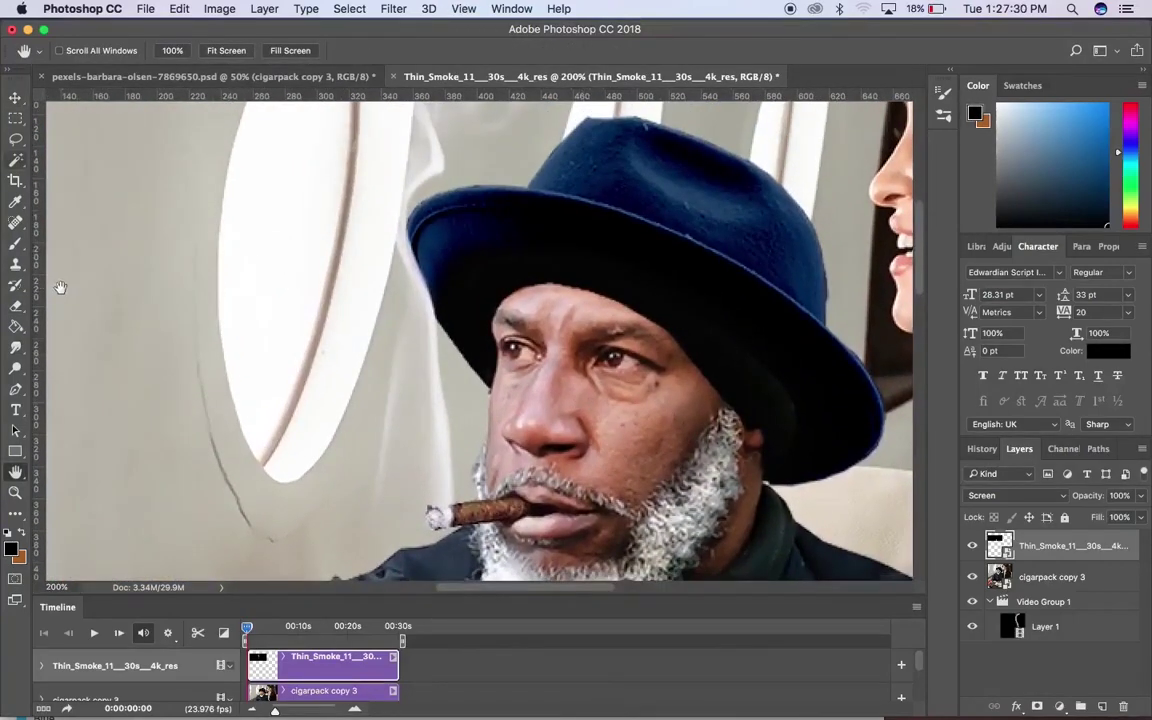
pyautogui.scroll(-8, 185, 343)
pyautogui.scroll(3, 185, 343)
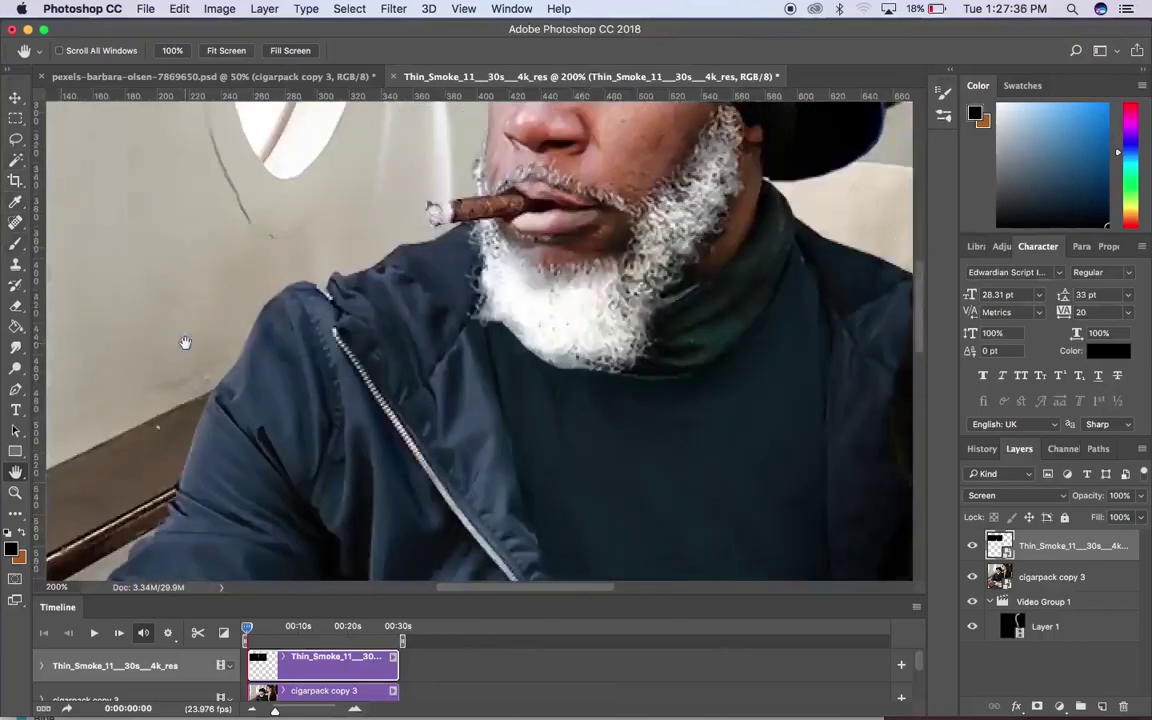
pyautogui.press('super+minus')
pyautogui.press('super+minus')
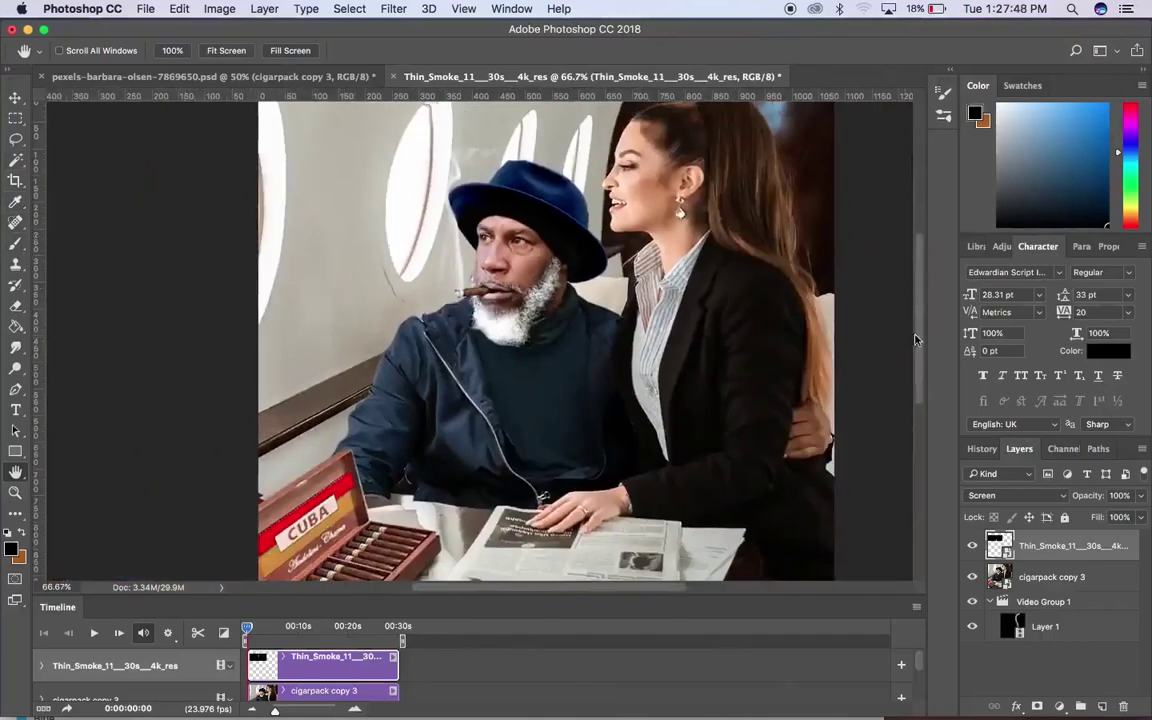
pyautogui.moveTo(914, 340); pyautogui.dragTo(916, 310)
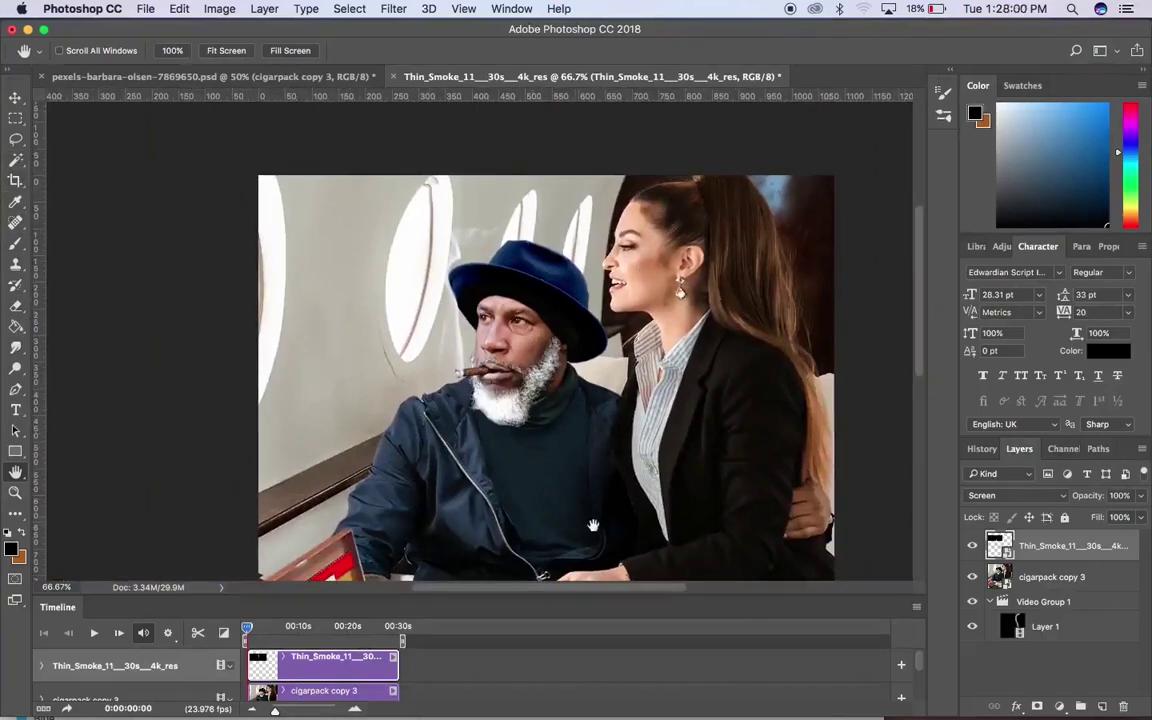
# Add a new layer and paint a soft black area with a 45 px brush over the smoke beside the man's face
pyautogui.click(1102, 706)
pyautogui.press('b')
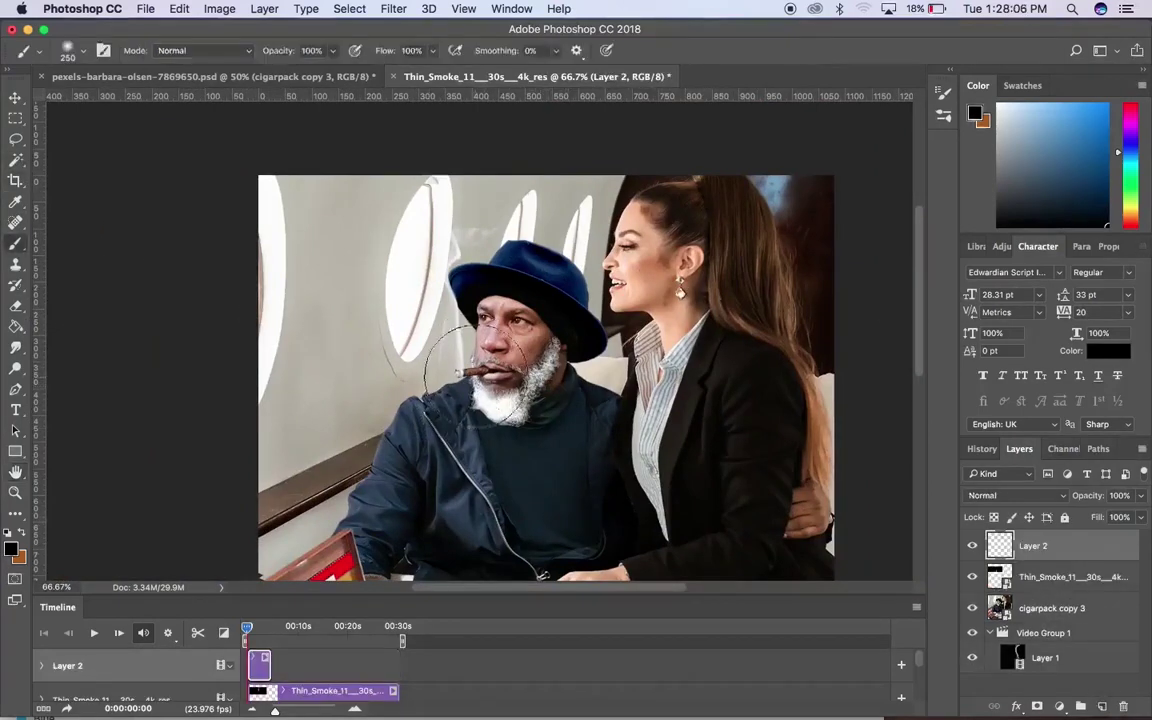
pyautogui.moveTo(457, 370)
pyautogui.mouseDown()
pyautogui.moveTo(443, 262)
pyautogui.moveTo(455, 258)
pyautogui.moveTo(453, 240)
pyautogui.moveTo(463, 333)
pyautogui.moveTo(450, 346)
pyautogui.moveTo(428, 286)
pyautogui.moveTo(433, 336)
pyautogui.moveTo(454, 370)
pyautogui.mouseUp()
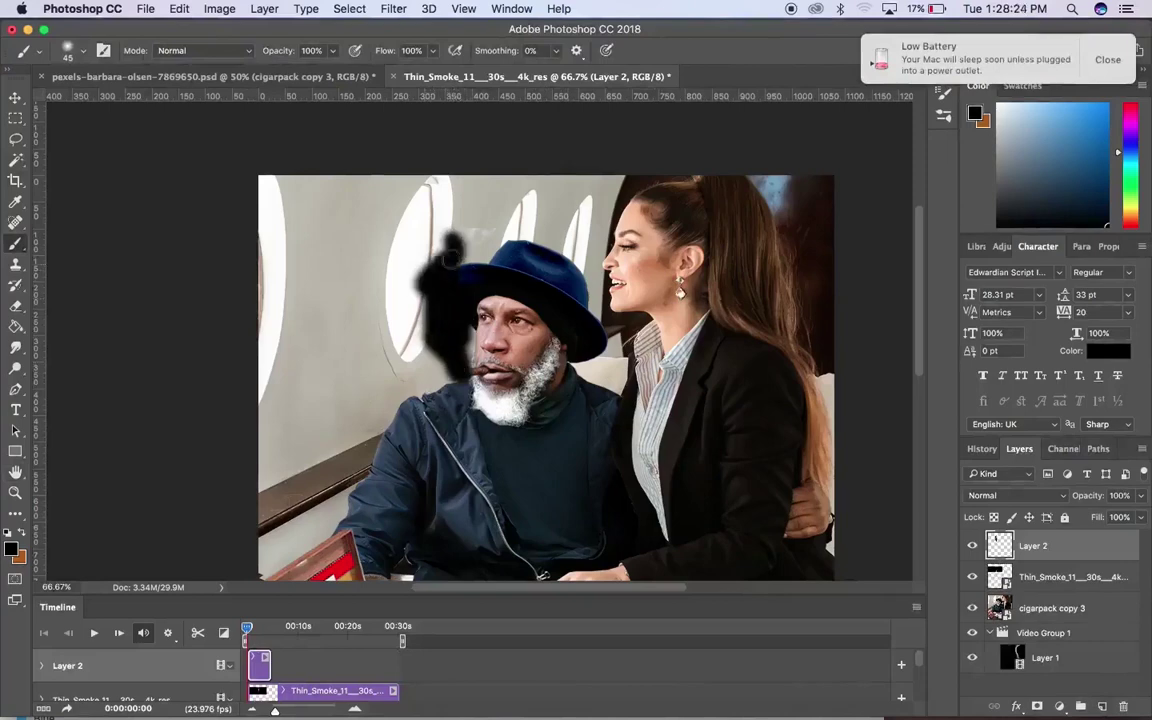
# Move the Thin_Smoke_11 layer above the black-painted Layer 2 and clip it to that layer
pyautogui.press('v')
pyautogui.click(1066, 582)
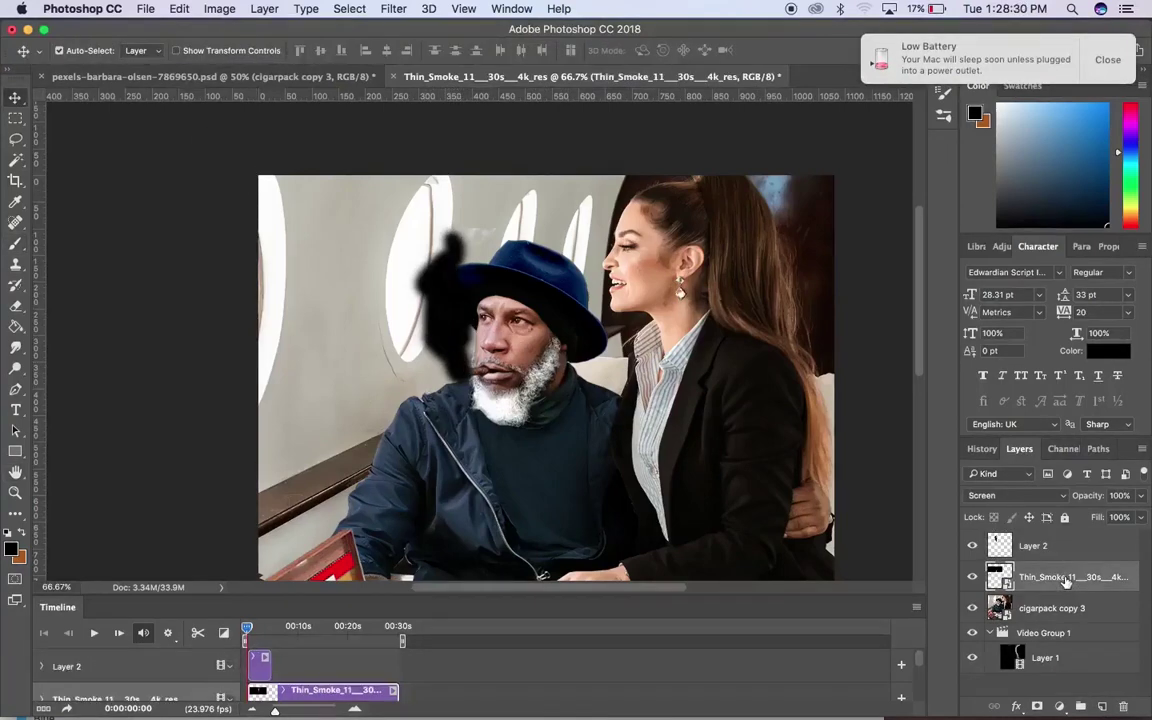
pyautogui.press('super+]')
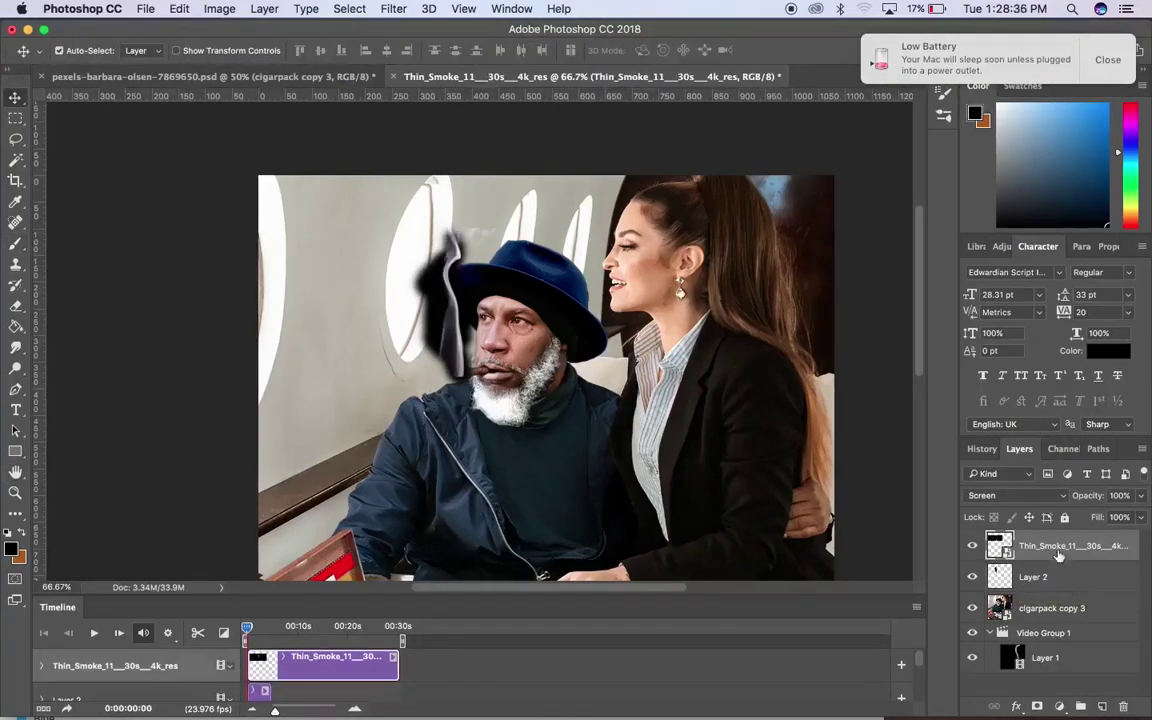
pyautogui.rightClick(1058, 546)
pyautogui.click(938, 362)
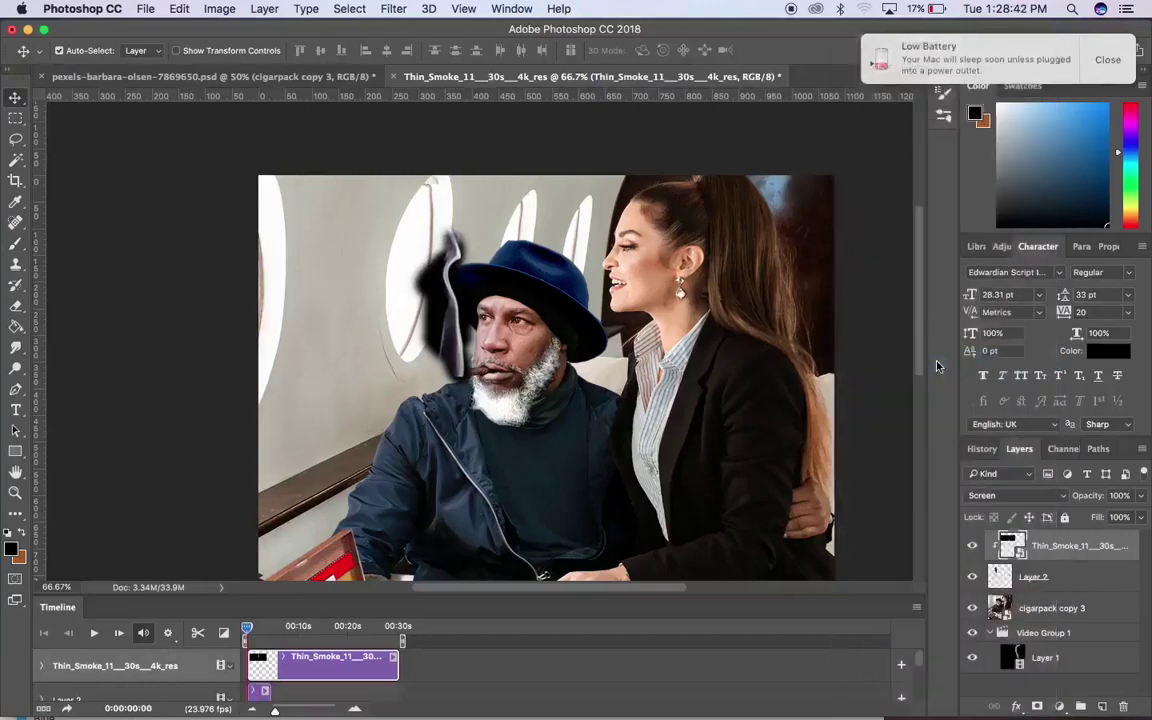
# Extend Layer 2's clip in the timeline to match the smoke clip's full length of about 30 seconds
pyautogui.moveTo(268, 695); pyautogui.dragTo(400, 705)
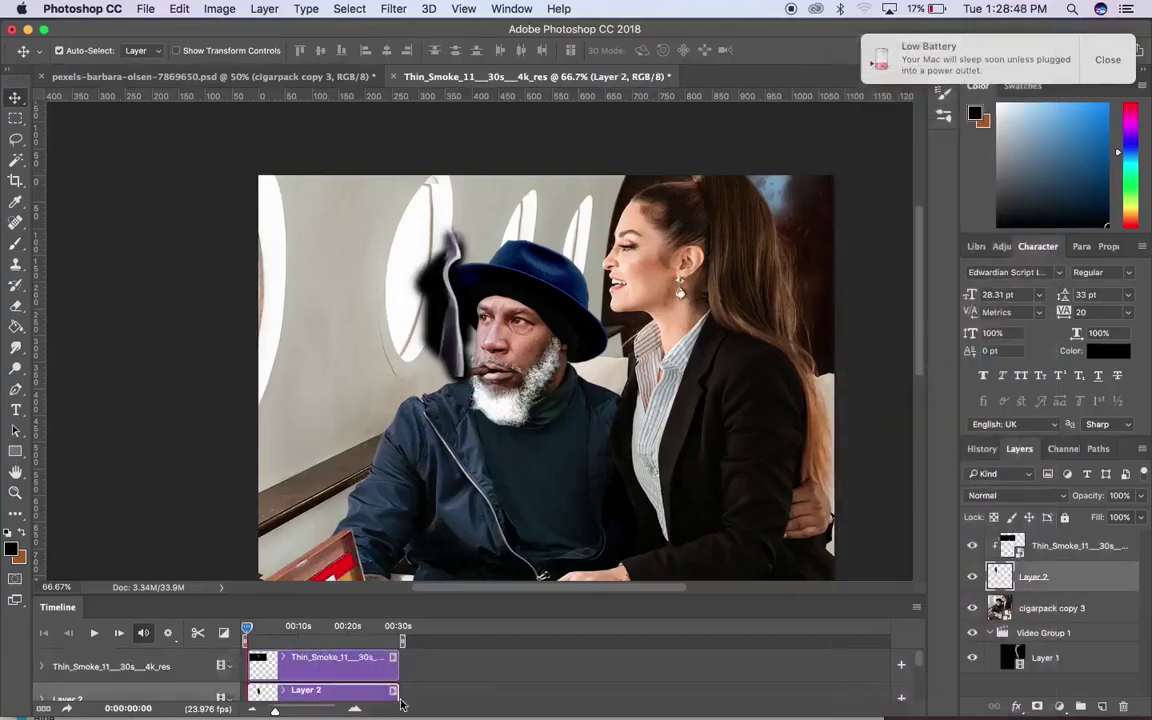
pyautogui.click(333, 664)
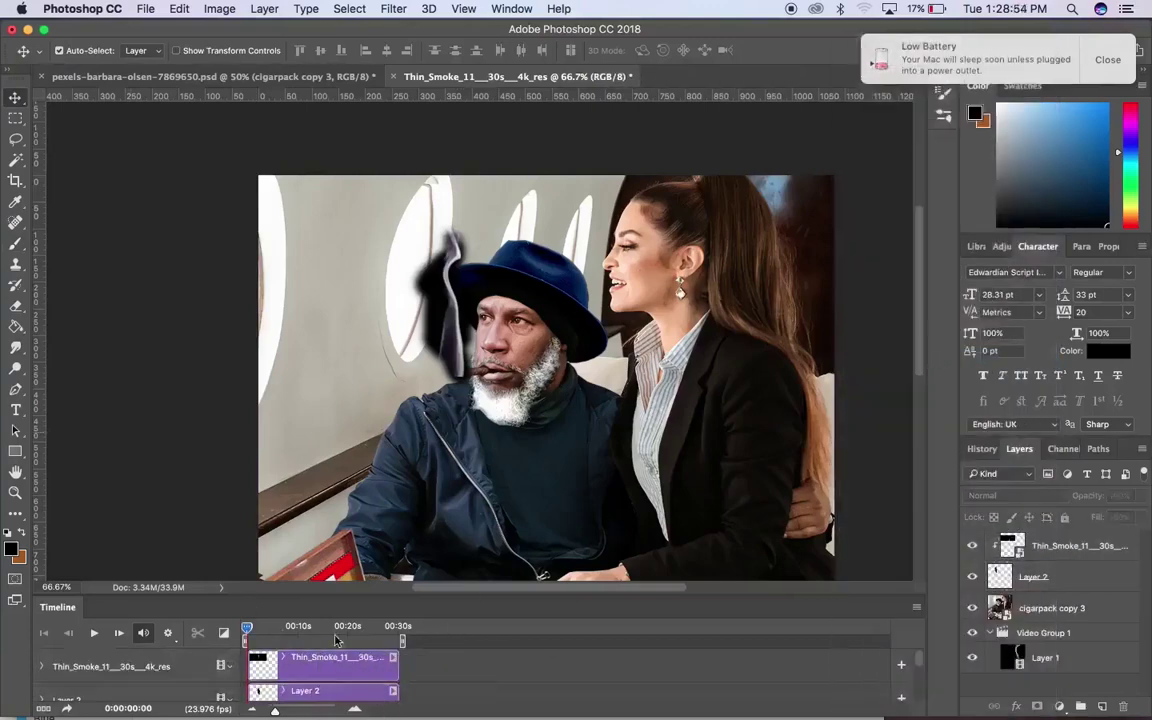
pyautogui.click(340, 690)
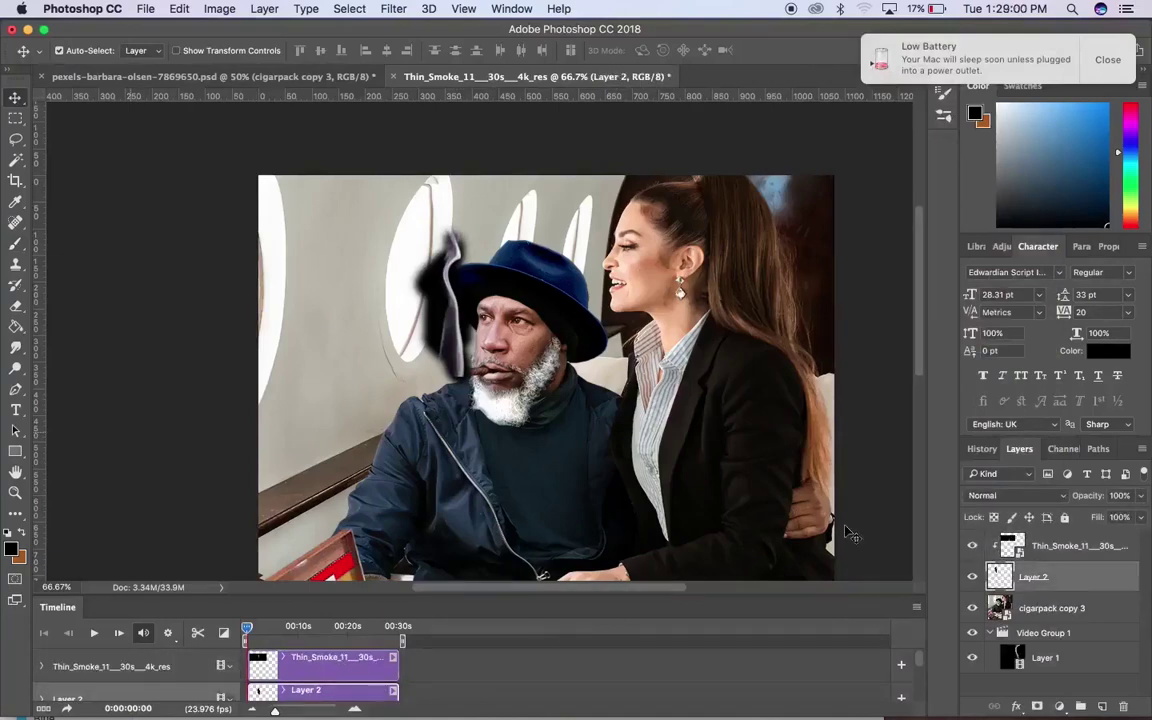
# Compare blending modes on the black-painted Layer 2 and set it to Linear Dodge (Add)
pyautogui.hotkey('shift', '+')
pyautogui.hotkey('shift', '+')
pyautogui.hotkey('shift', '+')
pyautogui.hotkey('shift', '+')
pyautogui.hotkey('shift', '+')
pyautogui.hotkey('shift', '+')
pyautogui.hotkey('shift', '+')
pyautogui.hotkey('shift', '+')
pyautogui.hotkey('shift', '+')
pyautogui.hotkey('shift', '+')
pyautogui.hotkey('shift', '+')
pyautogui.hotkey('shift', '+')
pyautogui.hotkey('shift', '+')
pyautogui.hotkey('shift', '+')
pyautogui.hotkey('shift', '+')
pyautogui.hotkey('shift', '+')
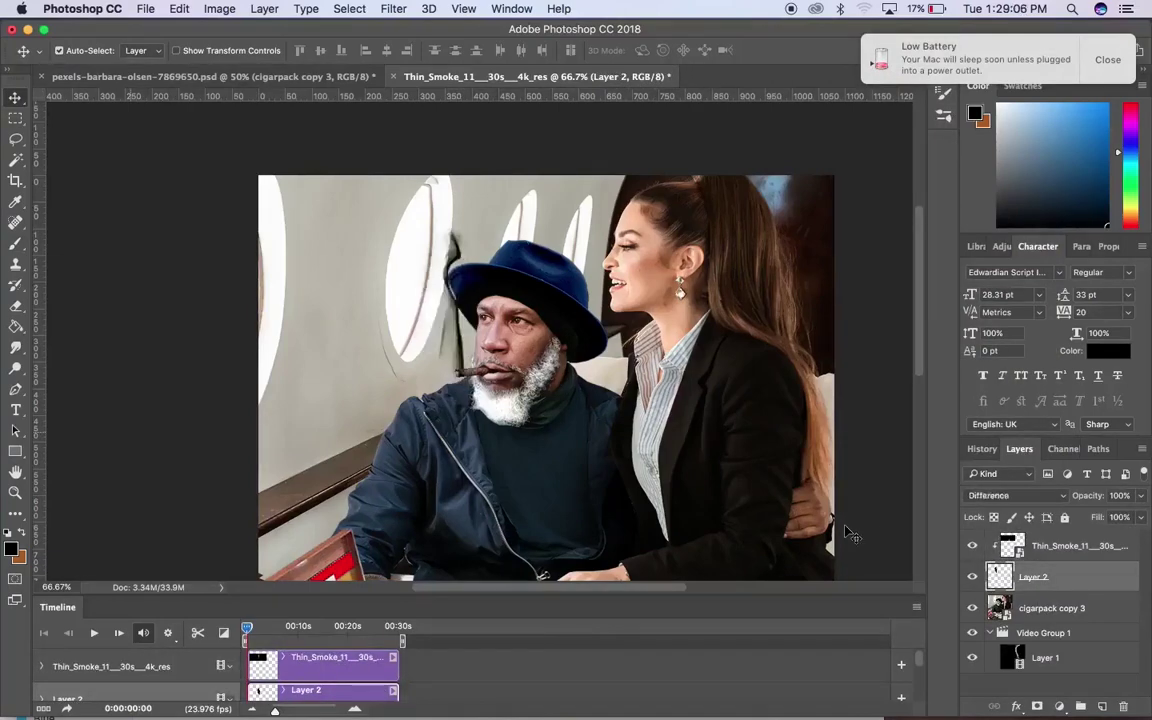
pyautogui.hotkey('shift', '-')
pyautogui.hotkey('shift', '-')
pyautogui.hotkey('shift', '-')
pyautogui.hotkey('shift', '-')
pyautogui.hotkey('shift', '-')
pyautogui.hotkey('shift', '-')
pyautogui.hotkey('shift', '-')
pyautogui.hotkey('shift', '-')
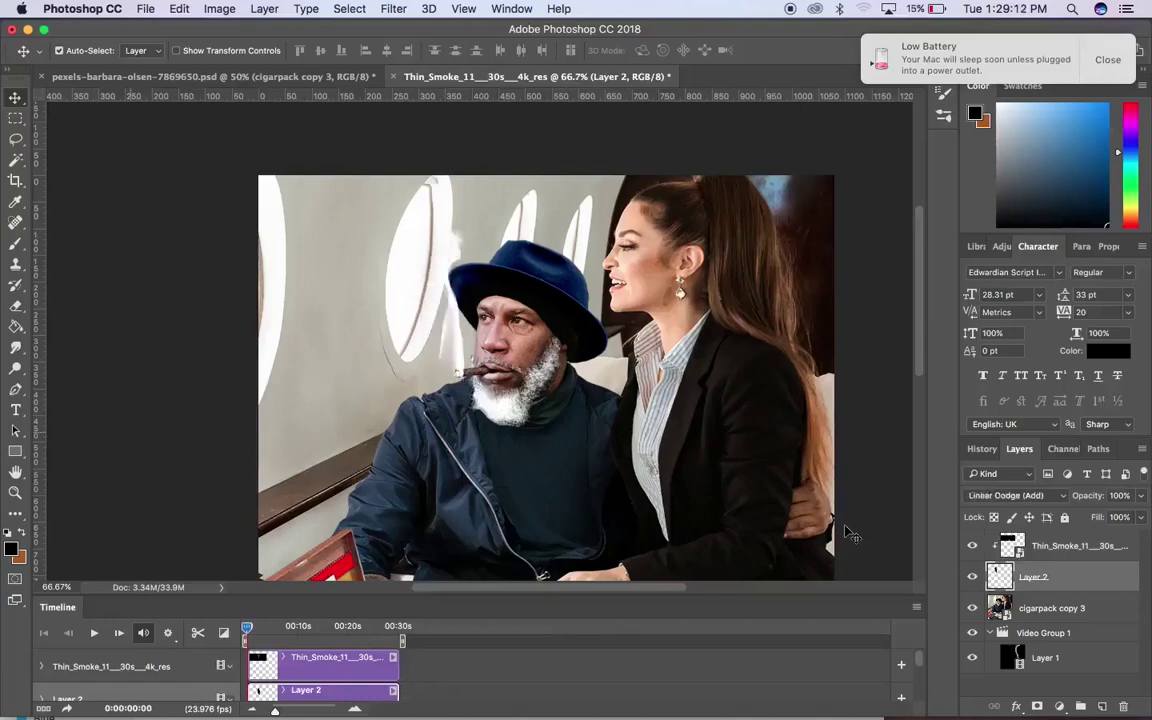